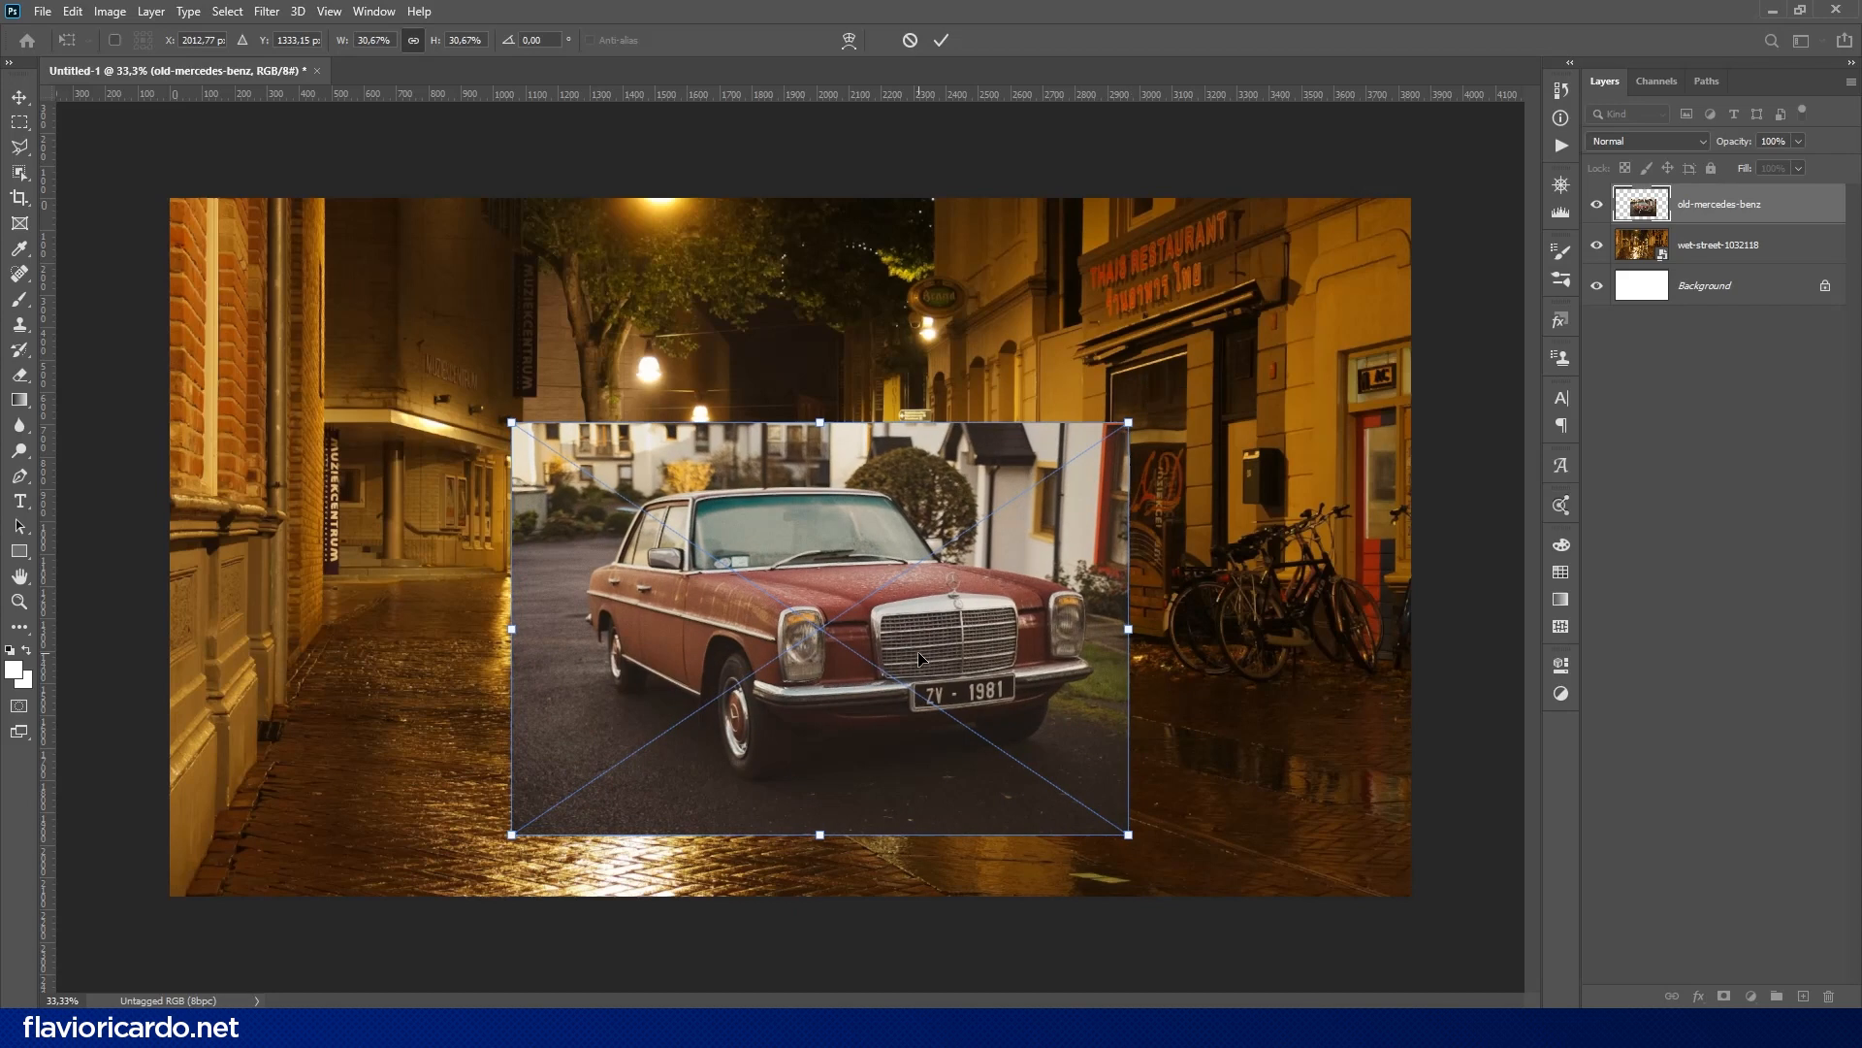
- Commit the placed car image and start a Pen path from the car's rear deck up the rear window pillar
key("Return")
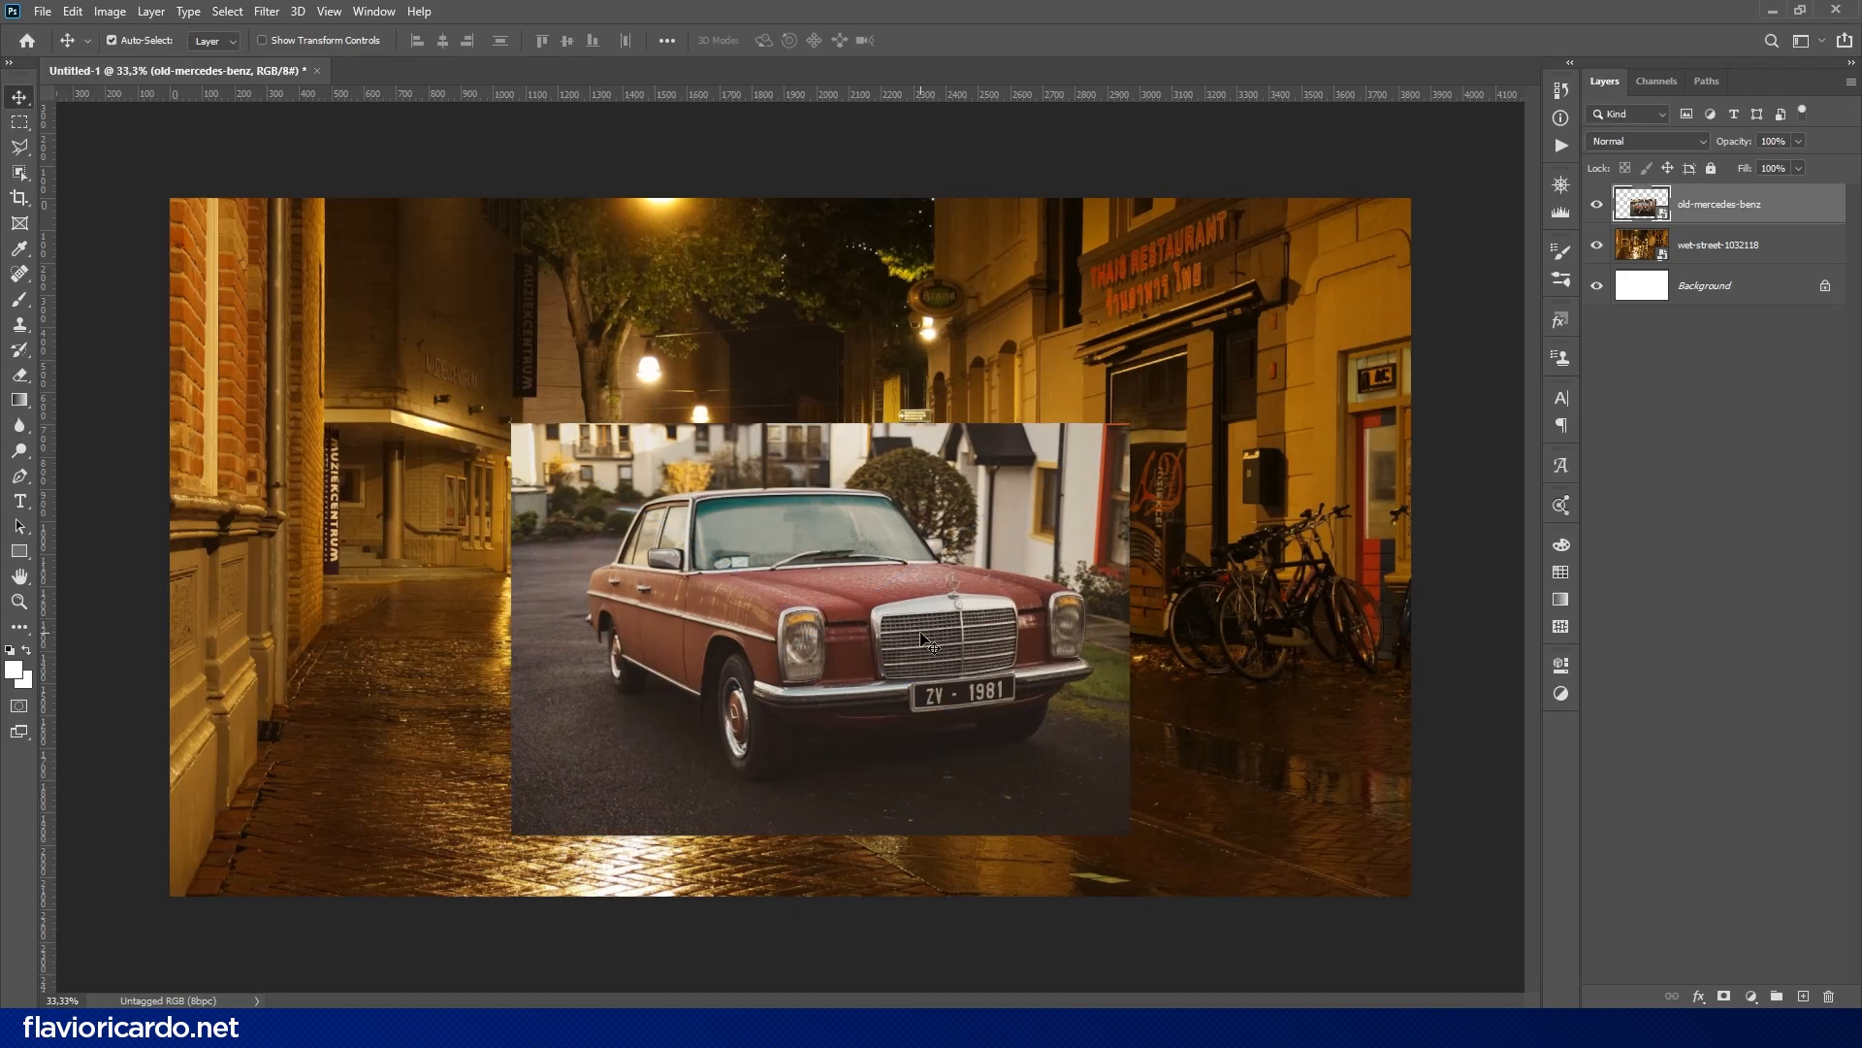
left_click_drag(577, 548, 614, 341)
key("a")
key("p")
left_click(429, 543)
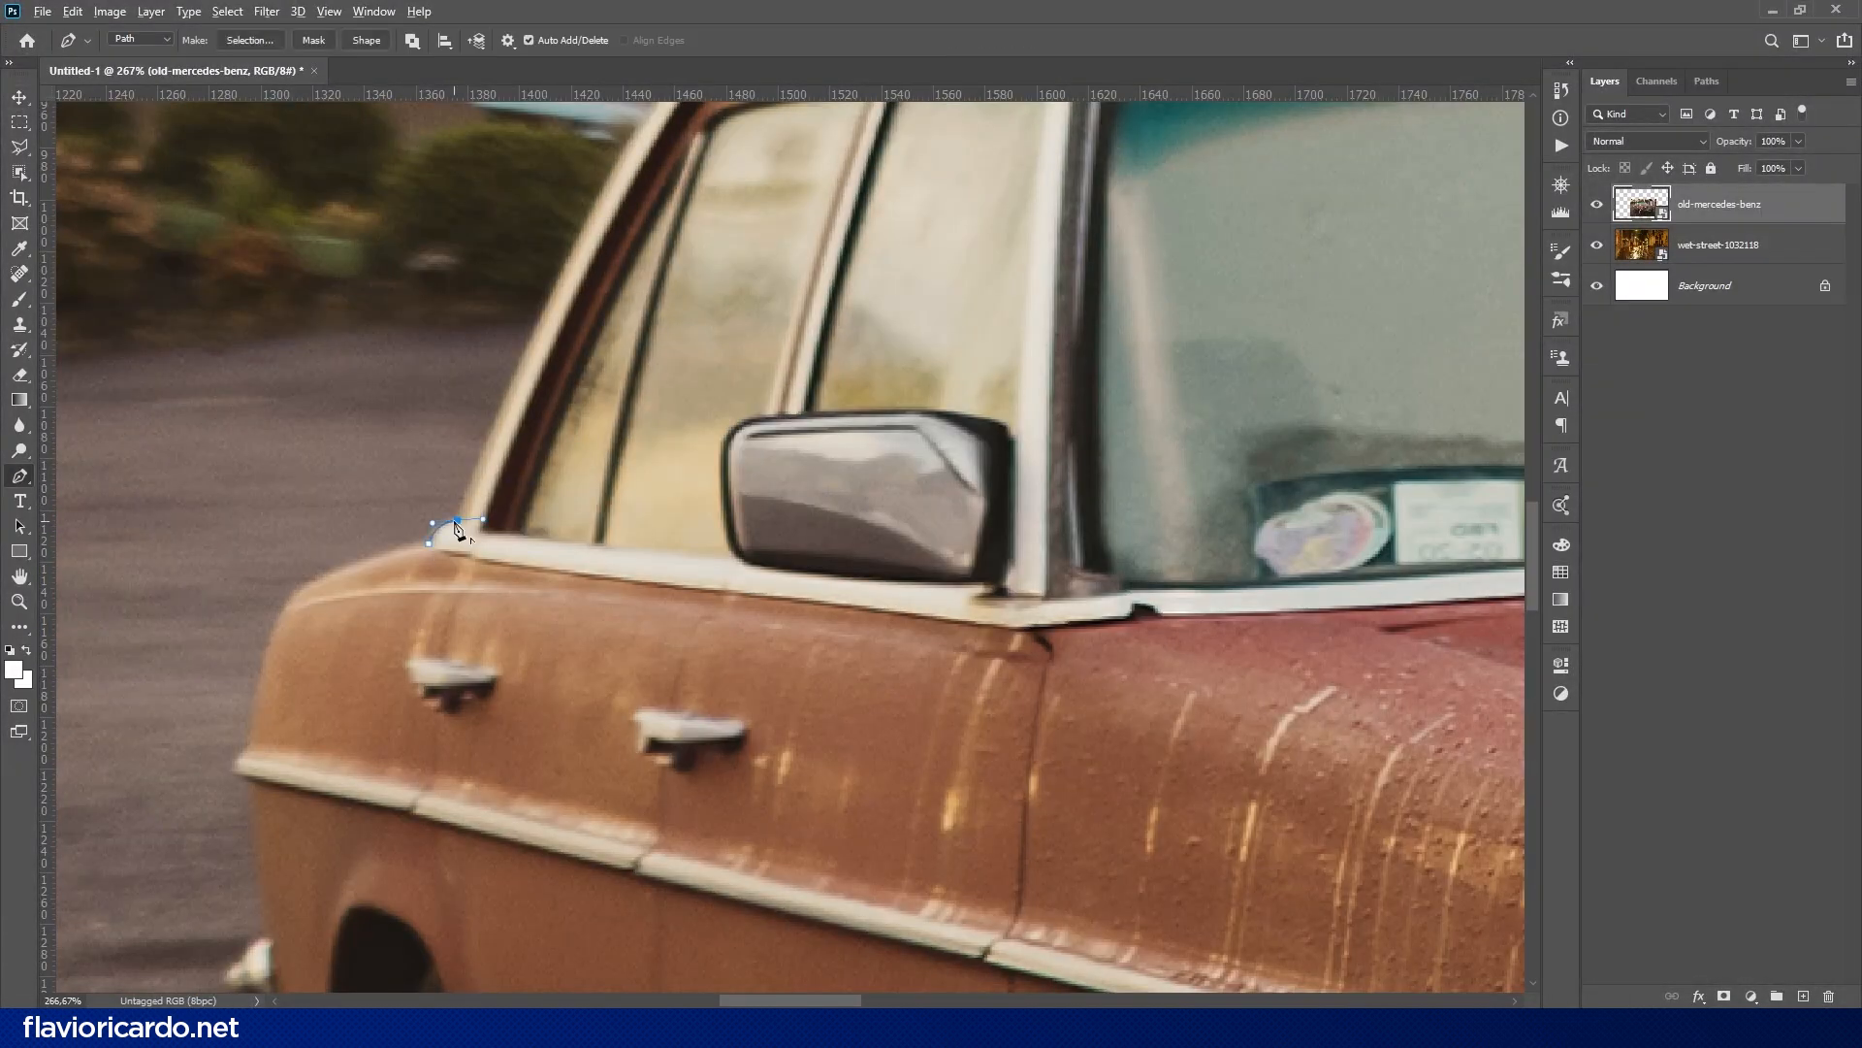
left_click(456, 522, "alt")
left_click_drag(454, 524, 316, 815)
left_click_drag(522, 388, 631, 226)
left_click(522, 388, "alt")
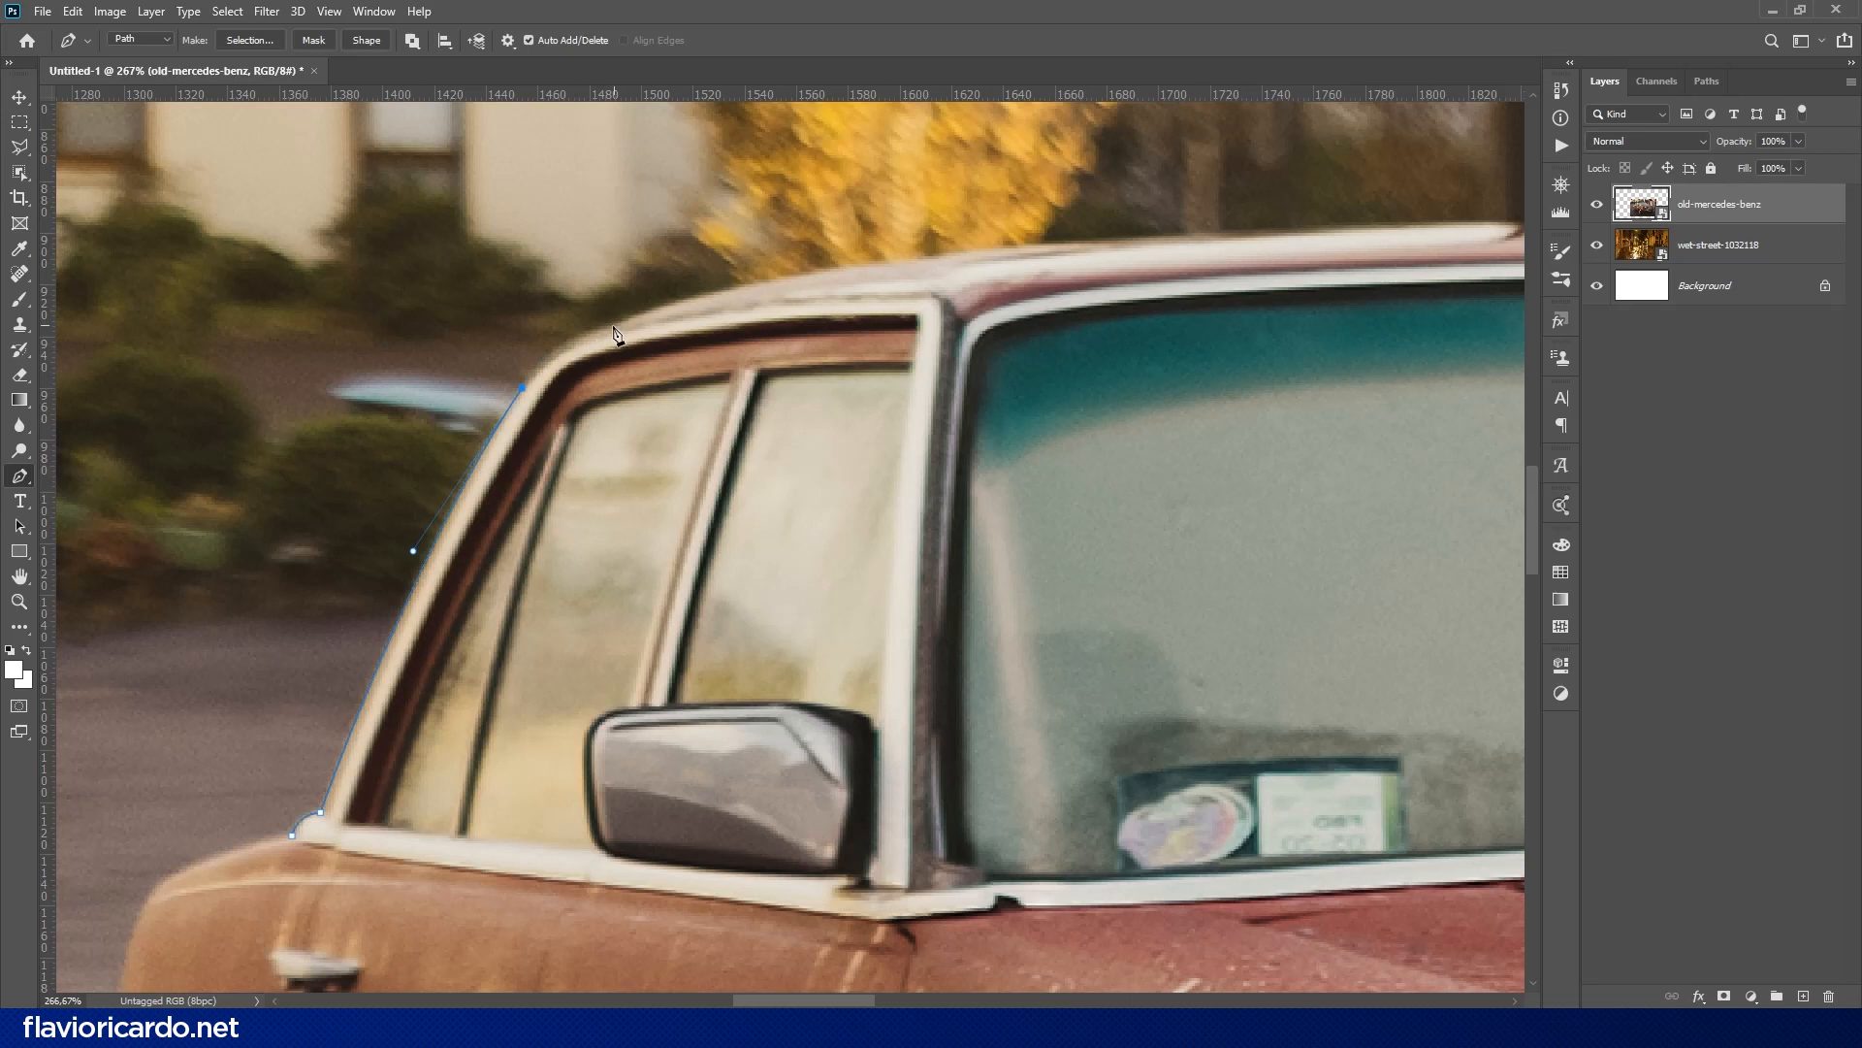
- Continue the Pen path along the car's roofline to the far upper corner of the windshield
left_click_drag(610, 325, 289, 427)
left_click_drag(758, 338, 638, 295)
left_click_drag(1157, 309, 1228, 310)
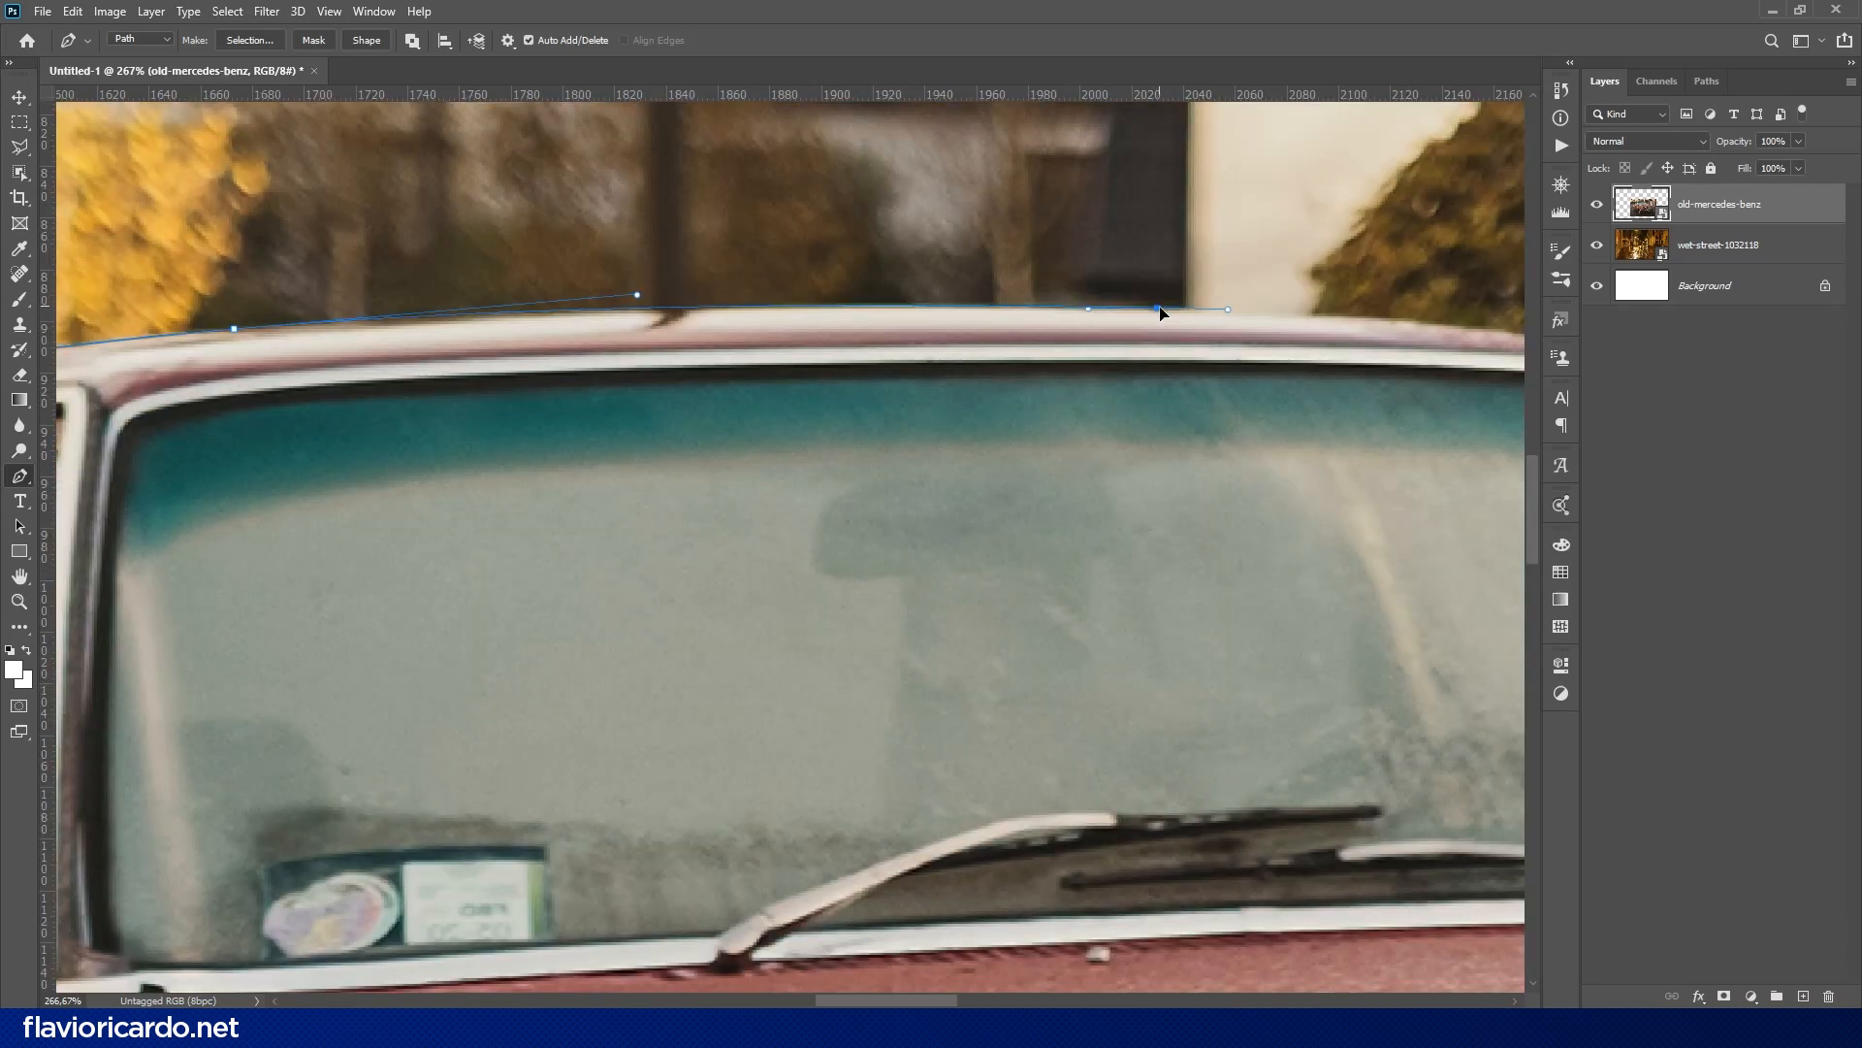
scroll(957, 372, "right", 5)
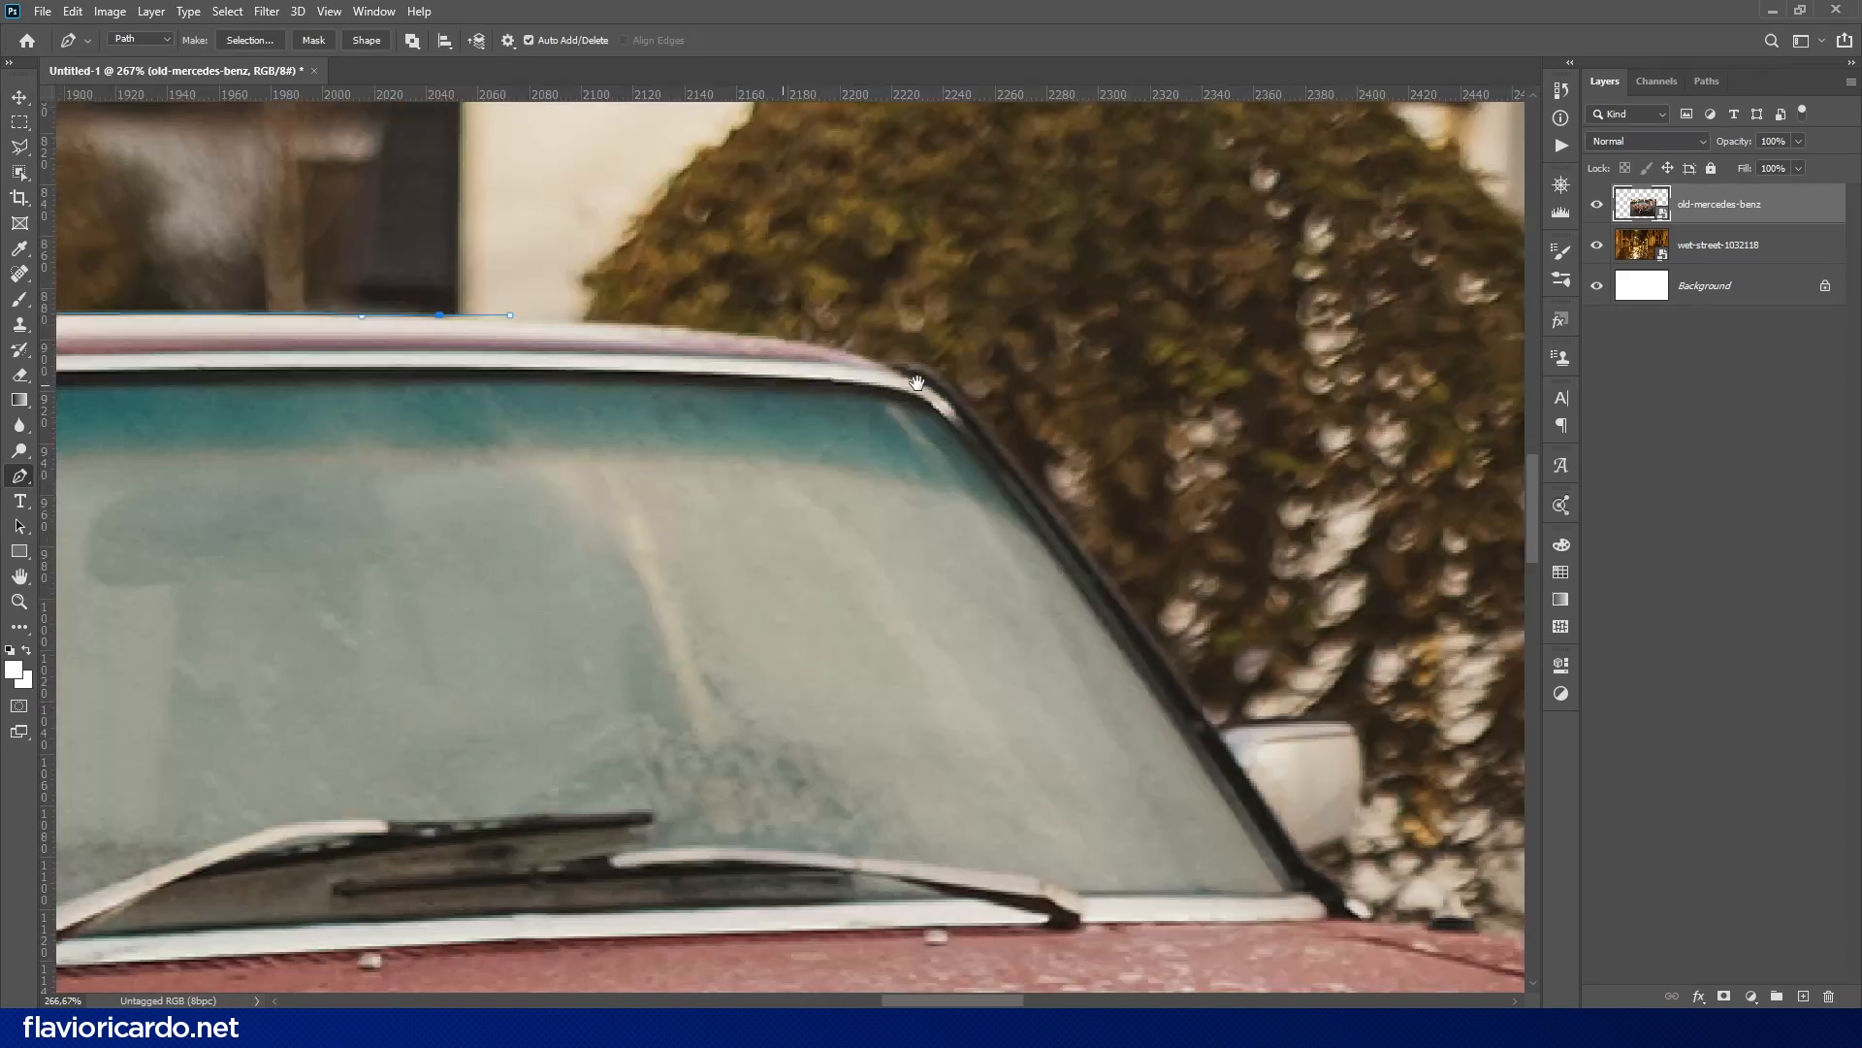
left_click_drag(1036, 412, 1032, 398)
key("space")
- Extend the path down the windshield pillar, around the far side mirror and along the hood's edge
left_click_drag(1034, 401, 670, 159)
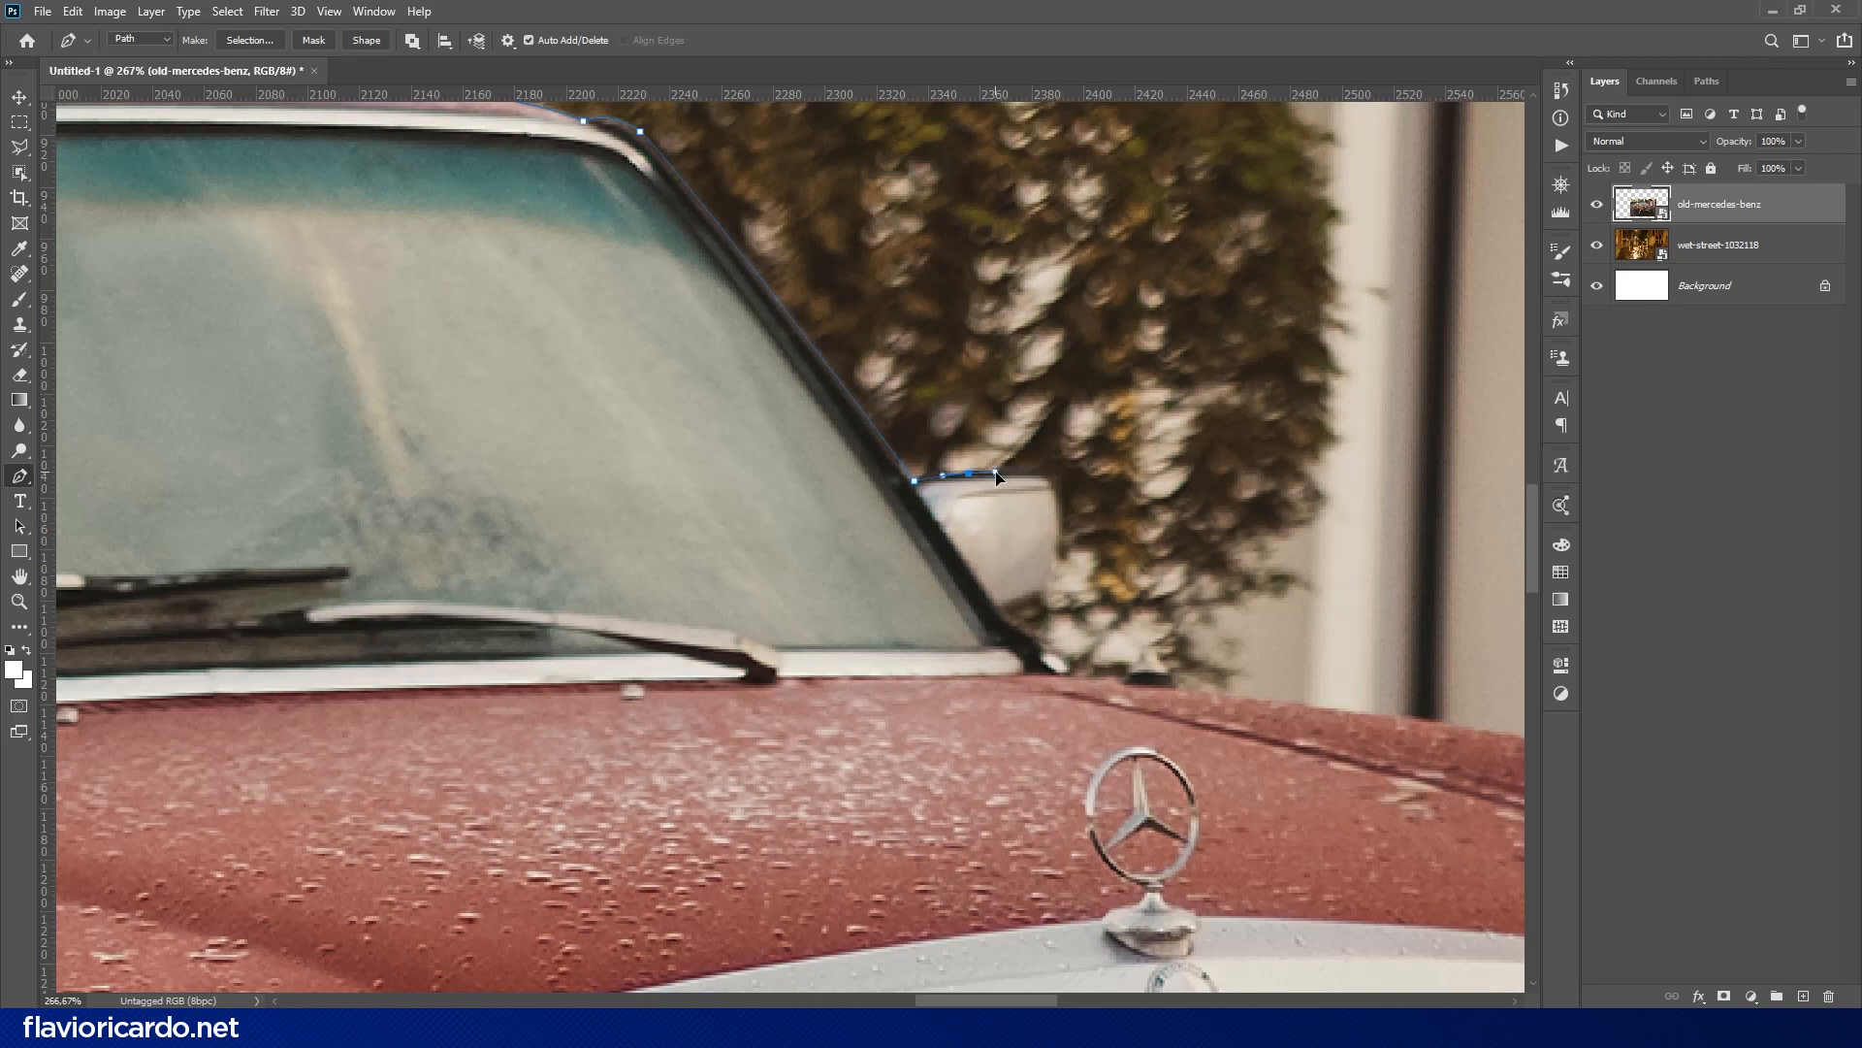
left_click_drag(1016, 530, 1093, 472)
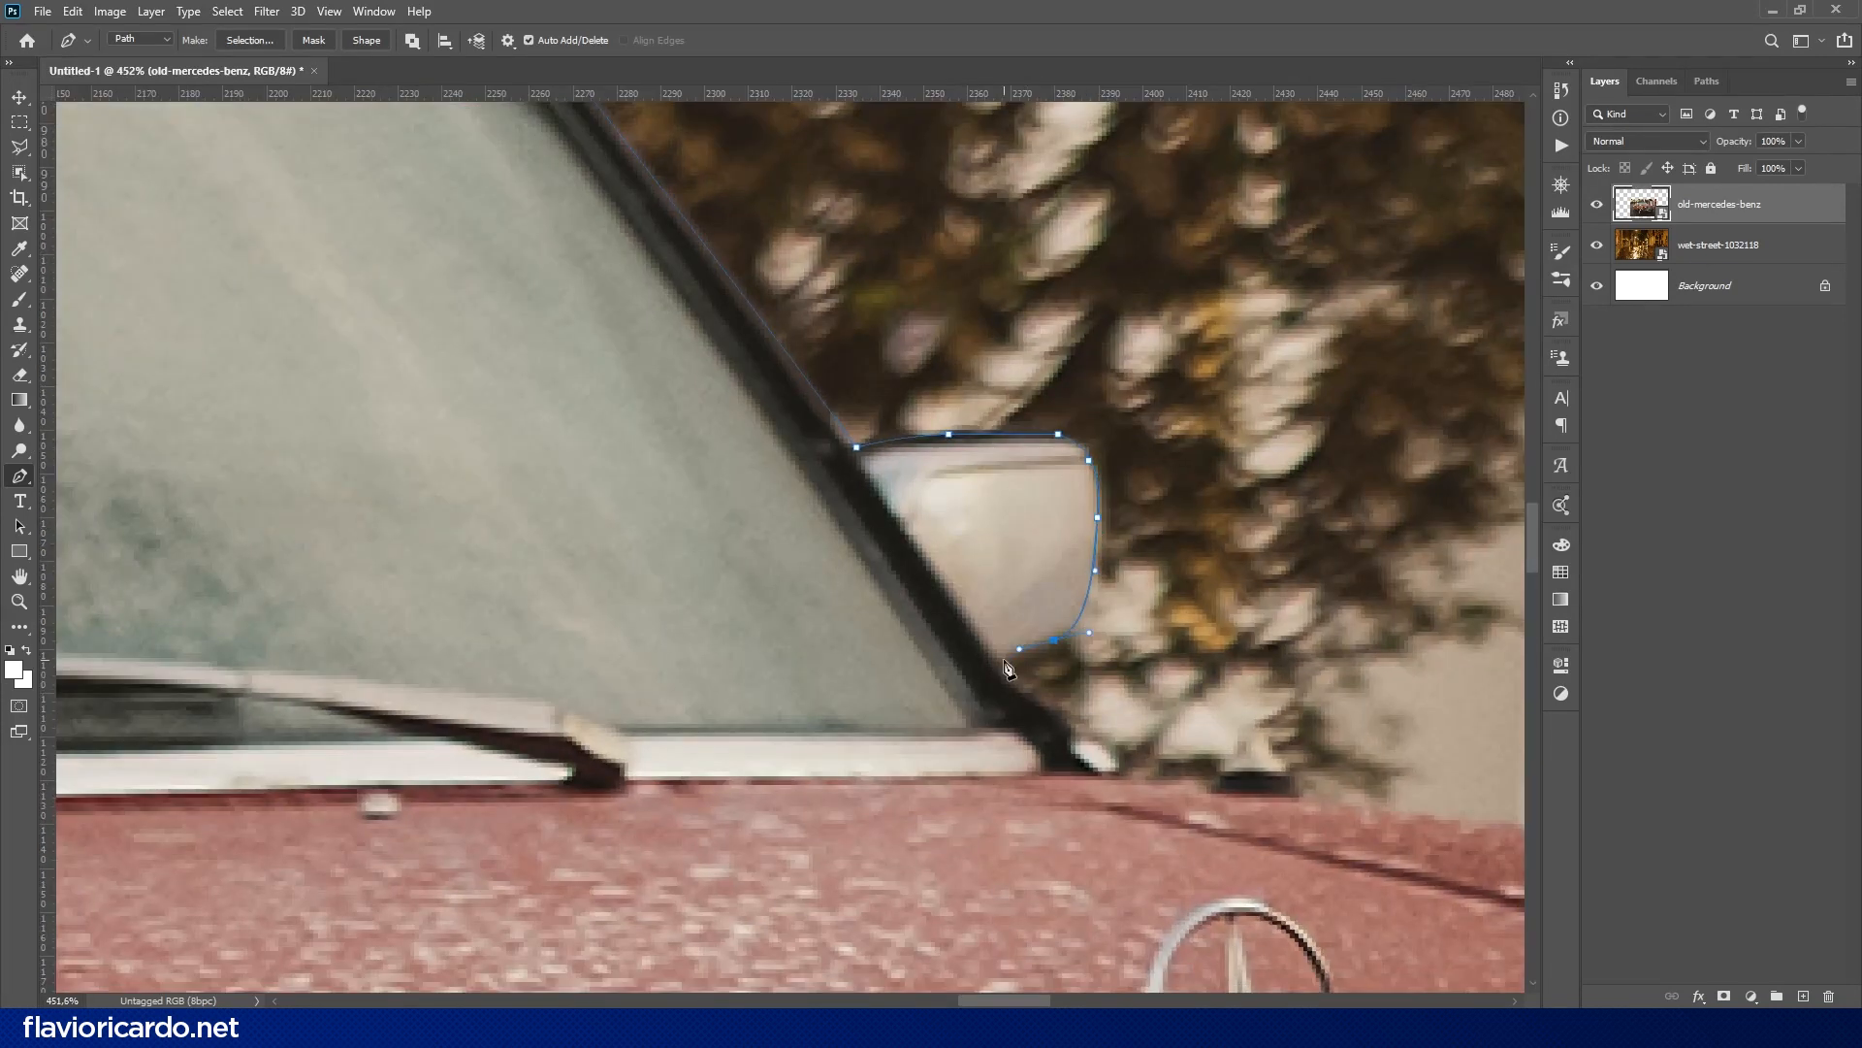
left_click_drag(1099, 782, 640, 403)
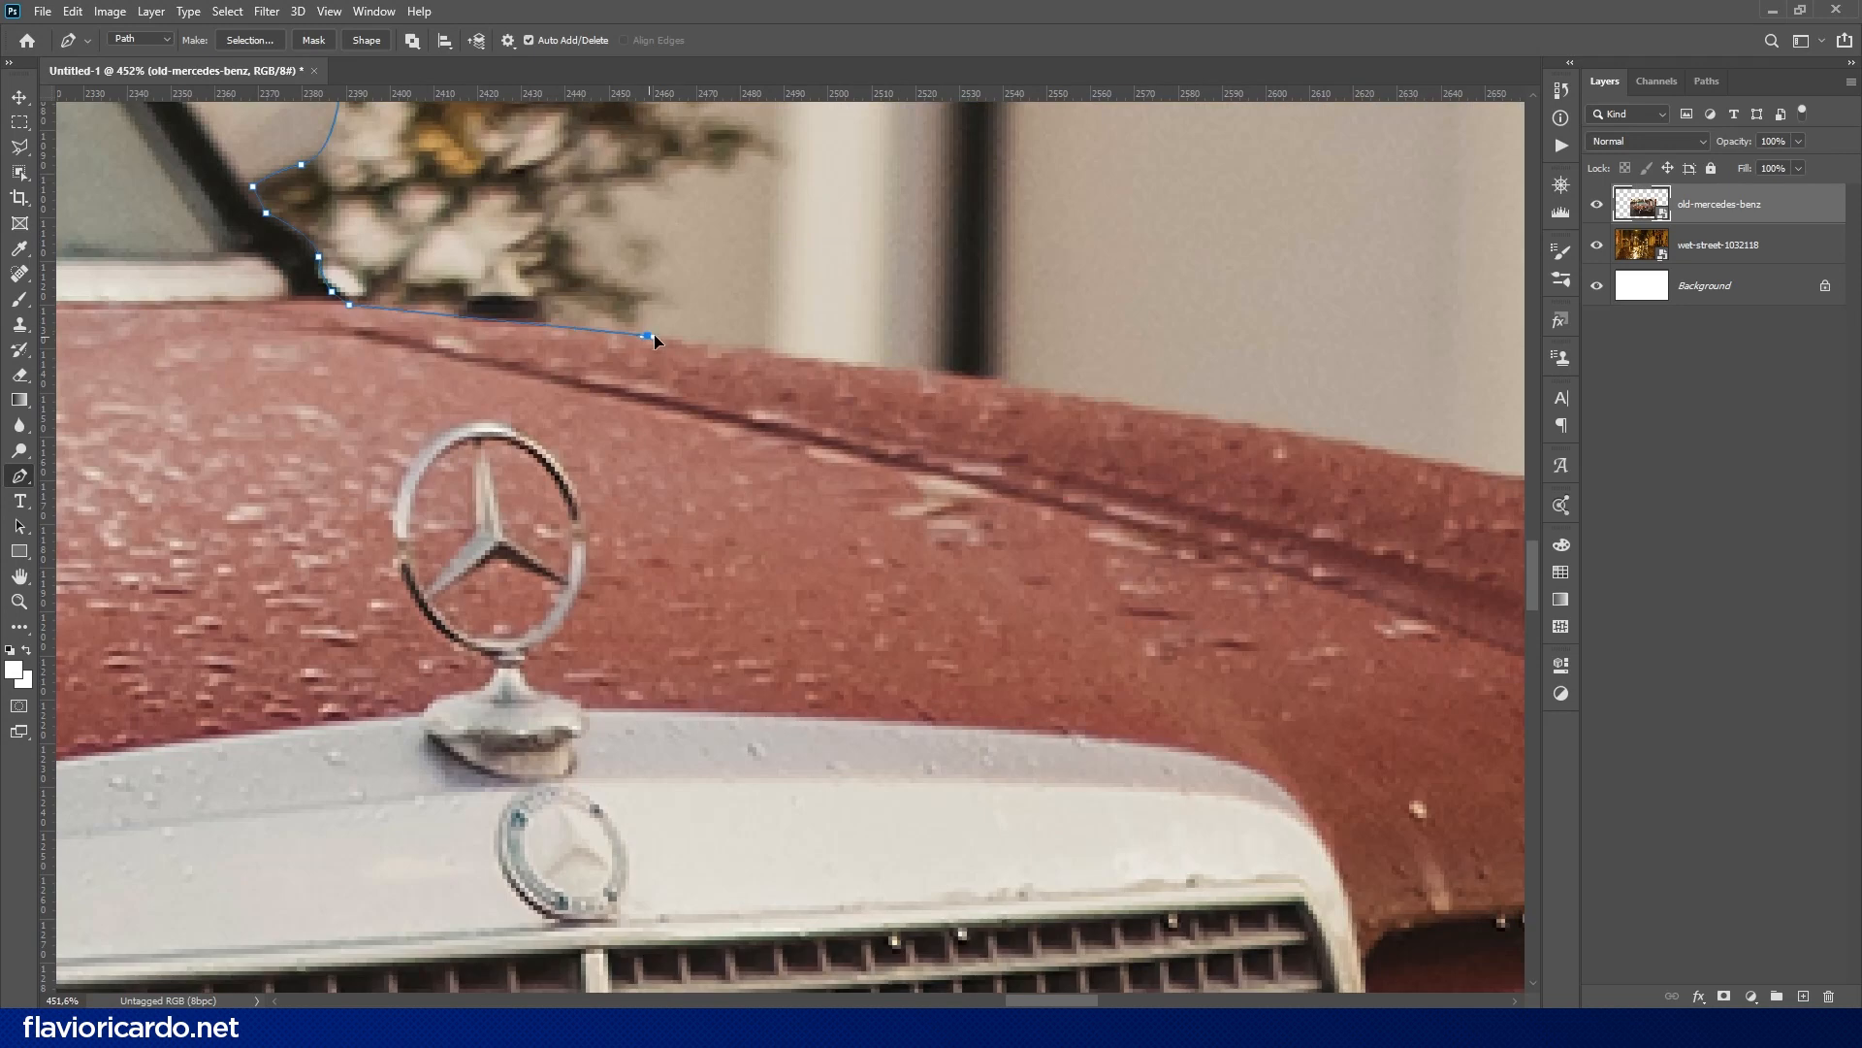
left_click_drag(1094, 444, 501, 292)
left_click_drag(1055, 358, 1355, 446)
- Trace the far front fender with curved path segments down to the headlight's upper corner
left_click_drag(1348, 514, 779, 430)
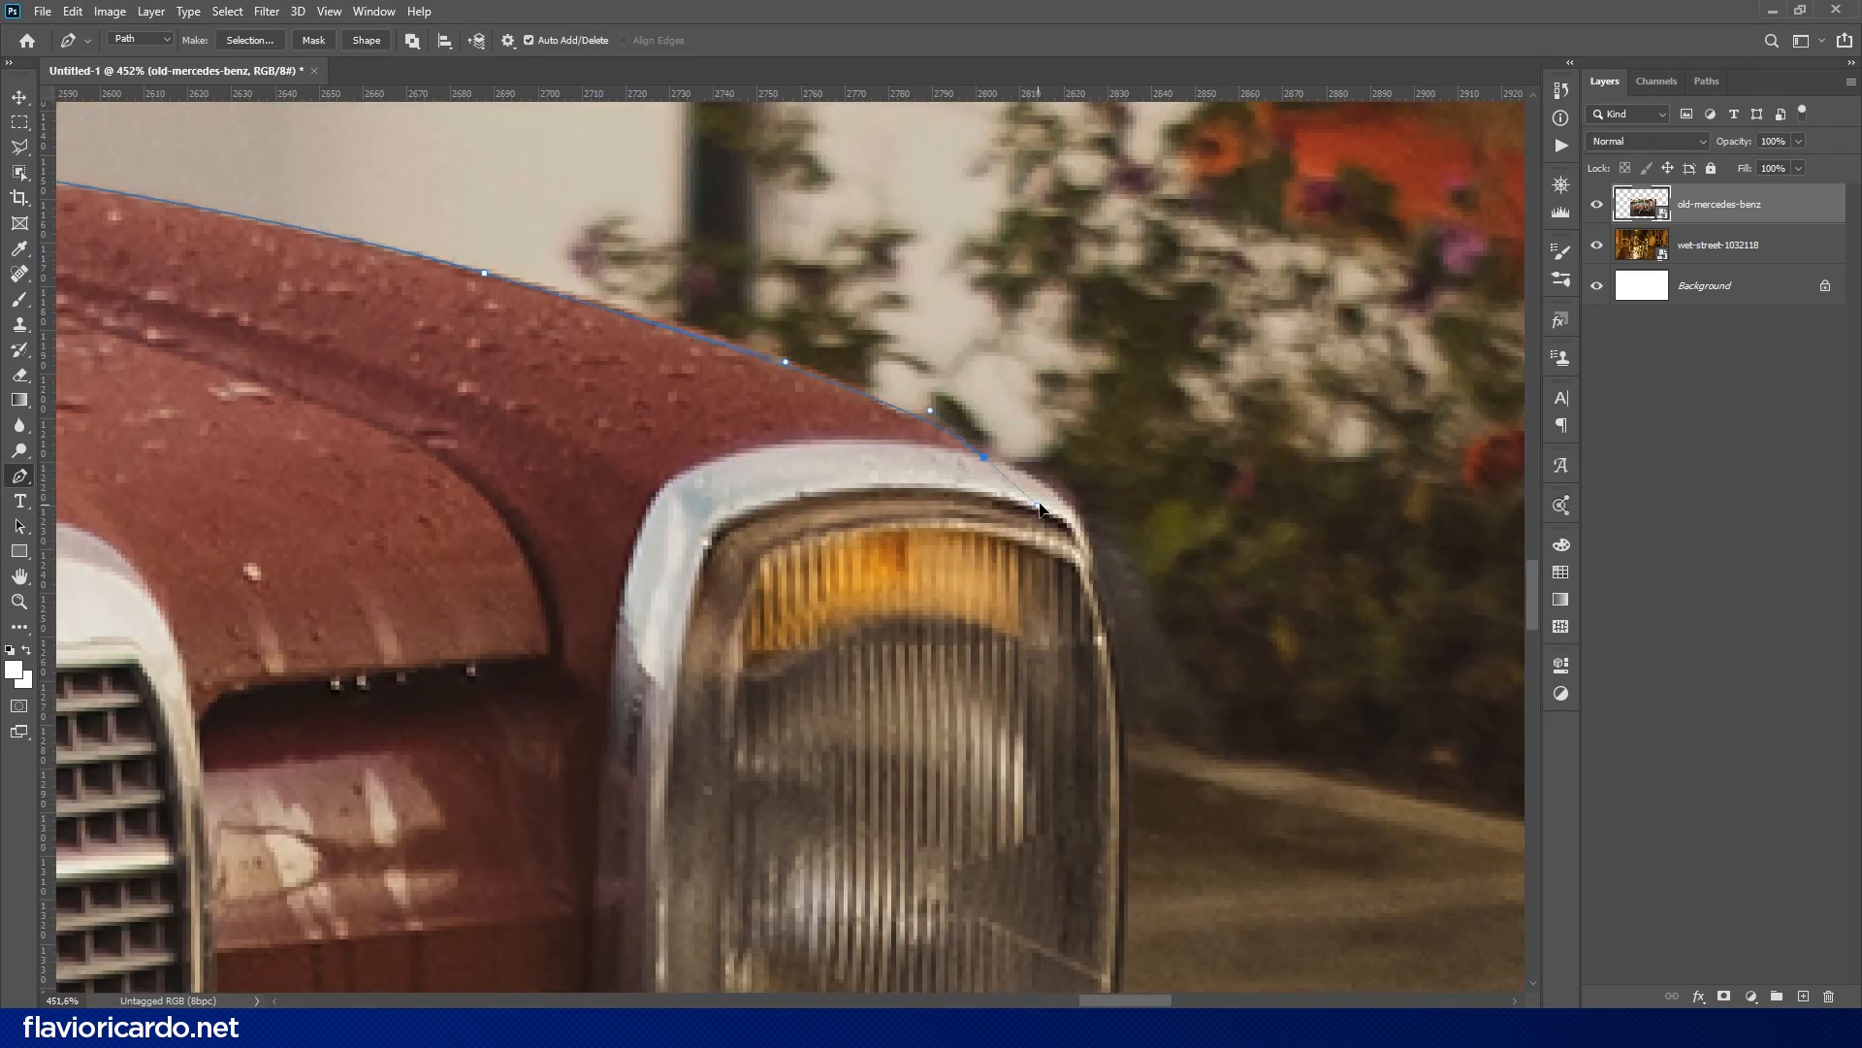
left_click_drag(1039, 503, 1042, 500)
left_click_drag(484, 273, 819, 378)
left_click_drag(516, 283, 516, 279)
left_click_drag(585, 353, 431, 207)
left_click_drag(771, 265, 757, 265)
left_click(830, 309, "alt")
left_click_drag(946, 413, 637, 153)
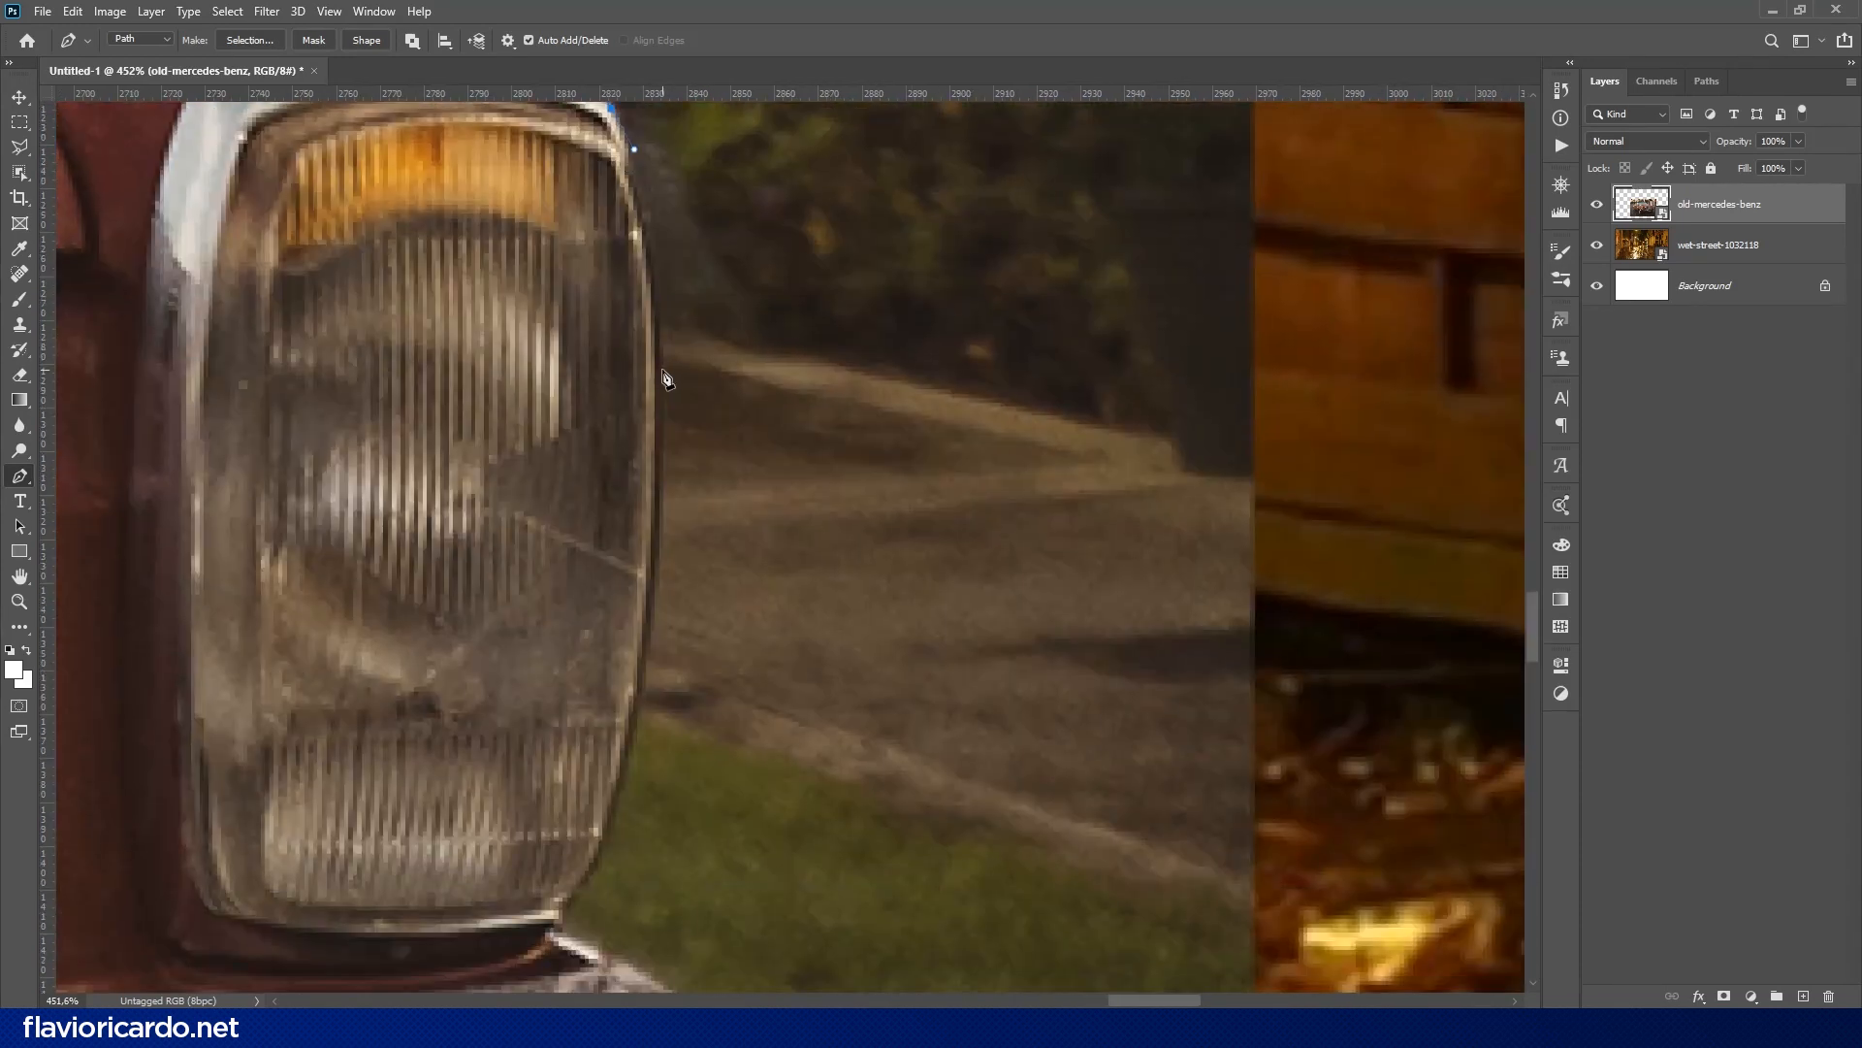
- Trace the outer edge of the far headlight and round the end of the front bumper
left_click_drag(662, 367, 666, 485)
left_click_drag(490, 991, 857, 595)
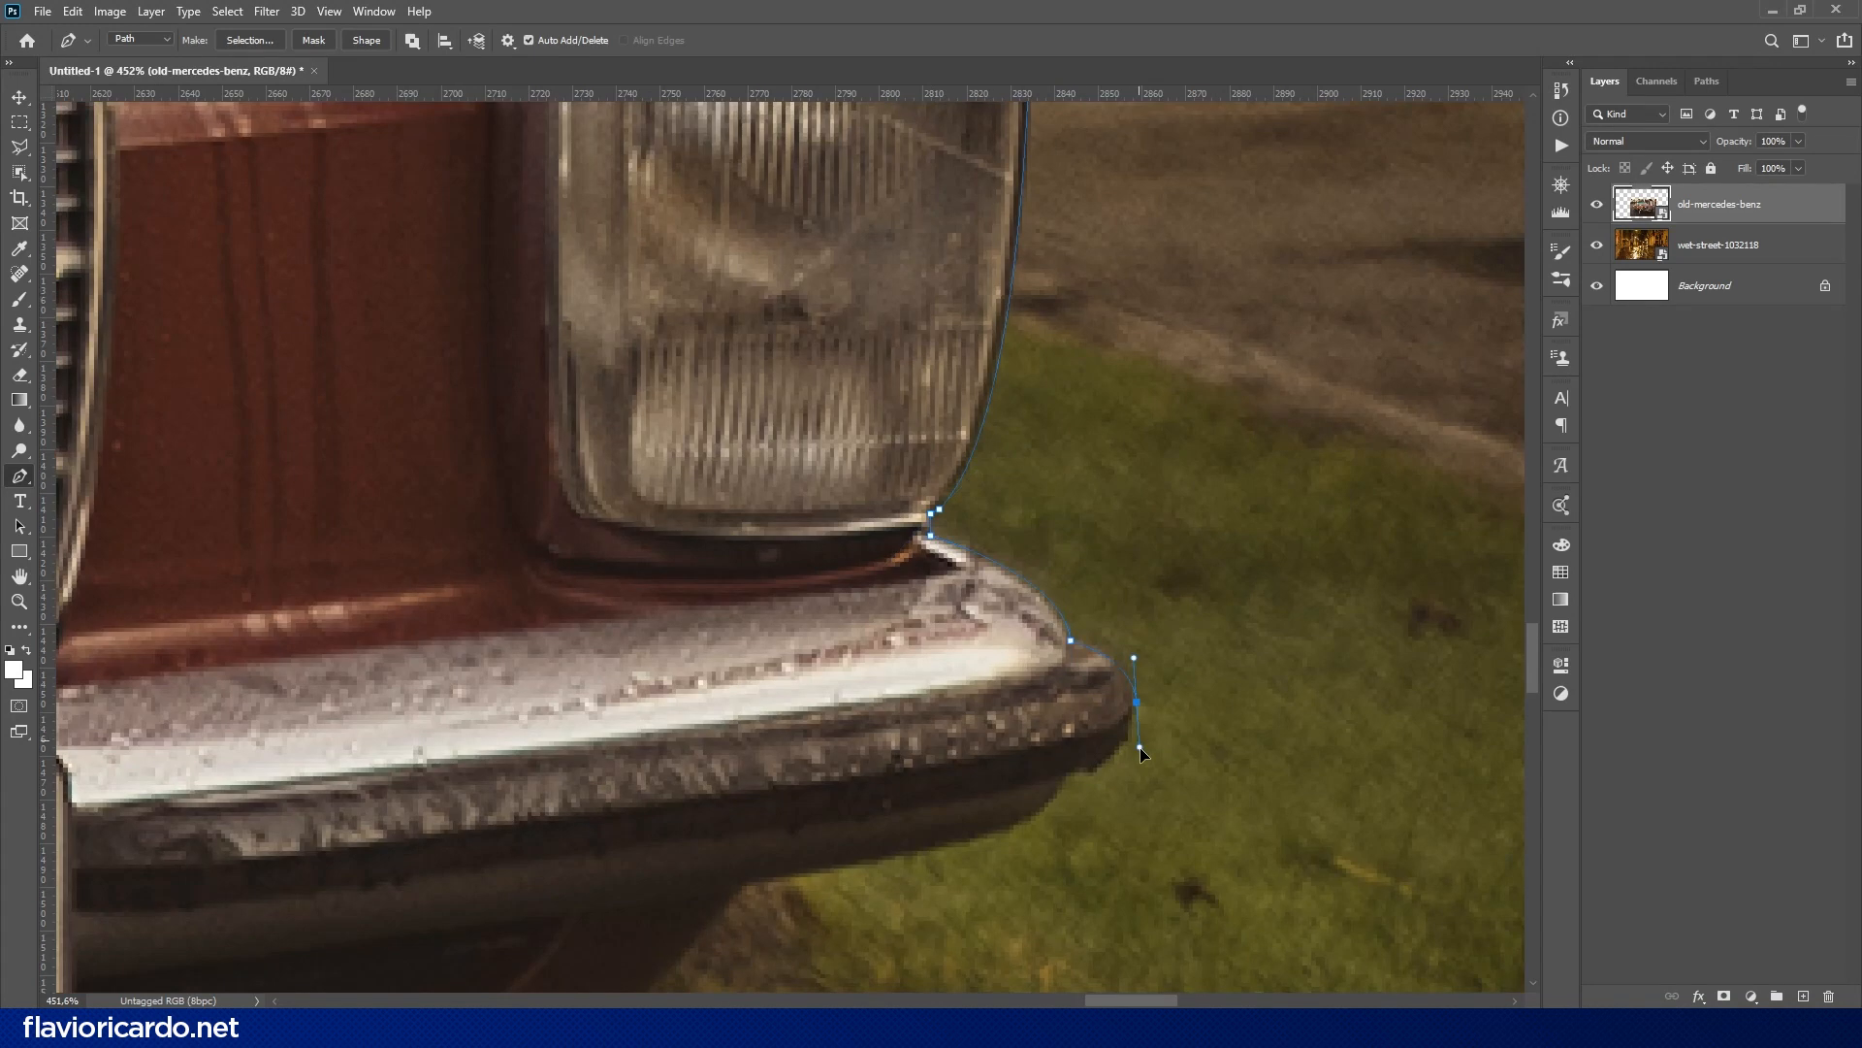
left_click(1070, 772)
- Continue the path along the underside of the bumper's end and around the far front wheel
left_click_drag(808, 887, 1073, 642)
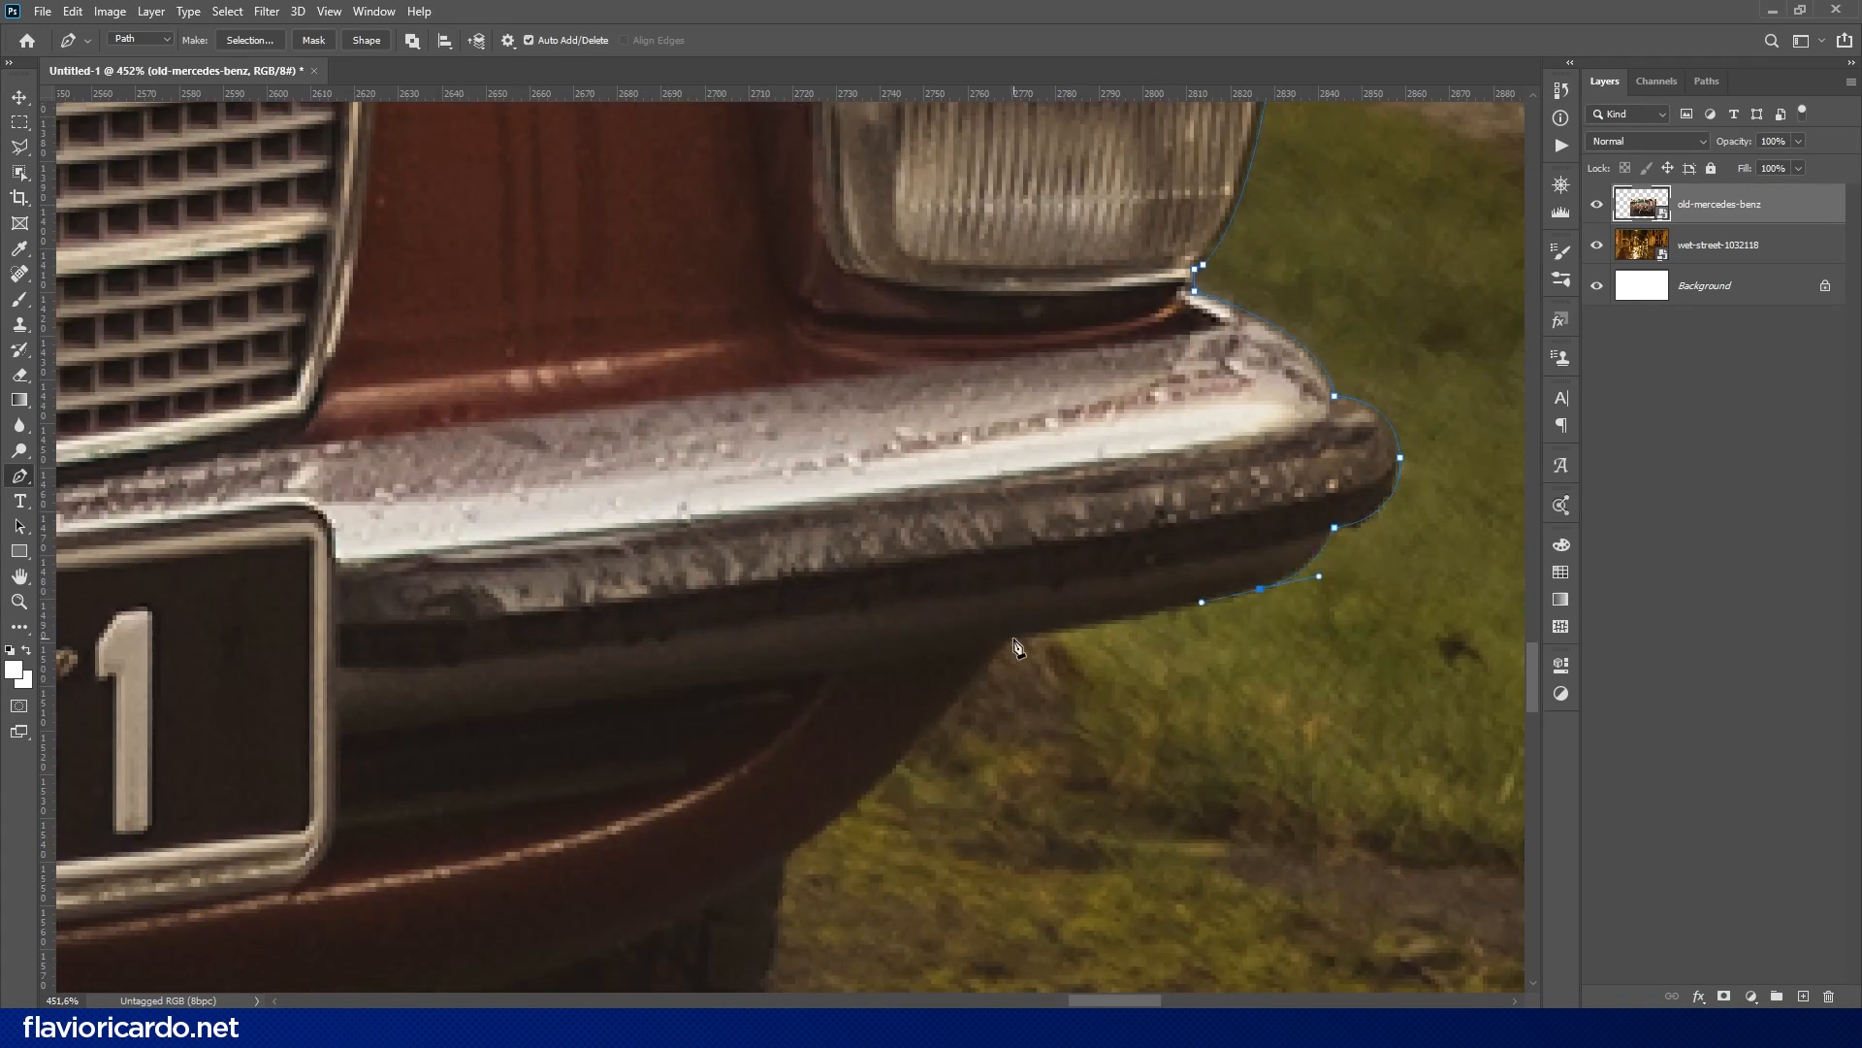
left_click_drag(782, 867, 1195, 243)
left_click_drag(1096, 568, 959, 711)
left_click_drag(645, 740, 488, 733)
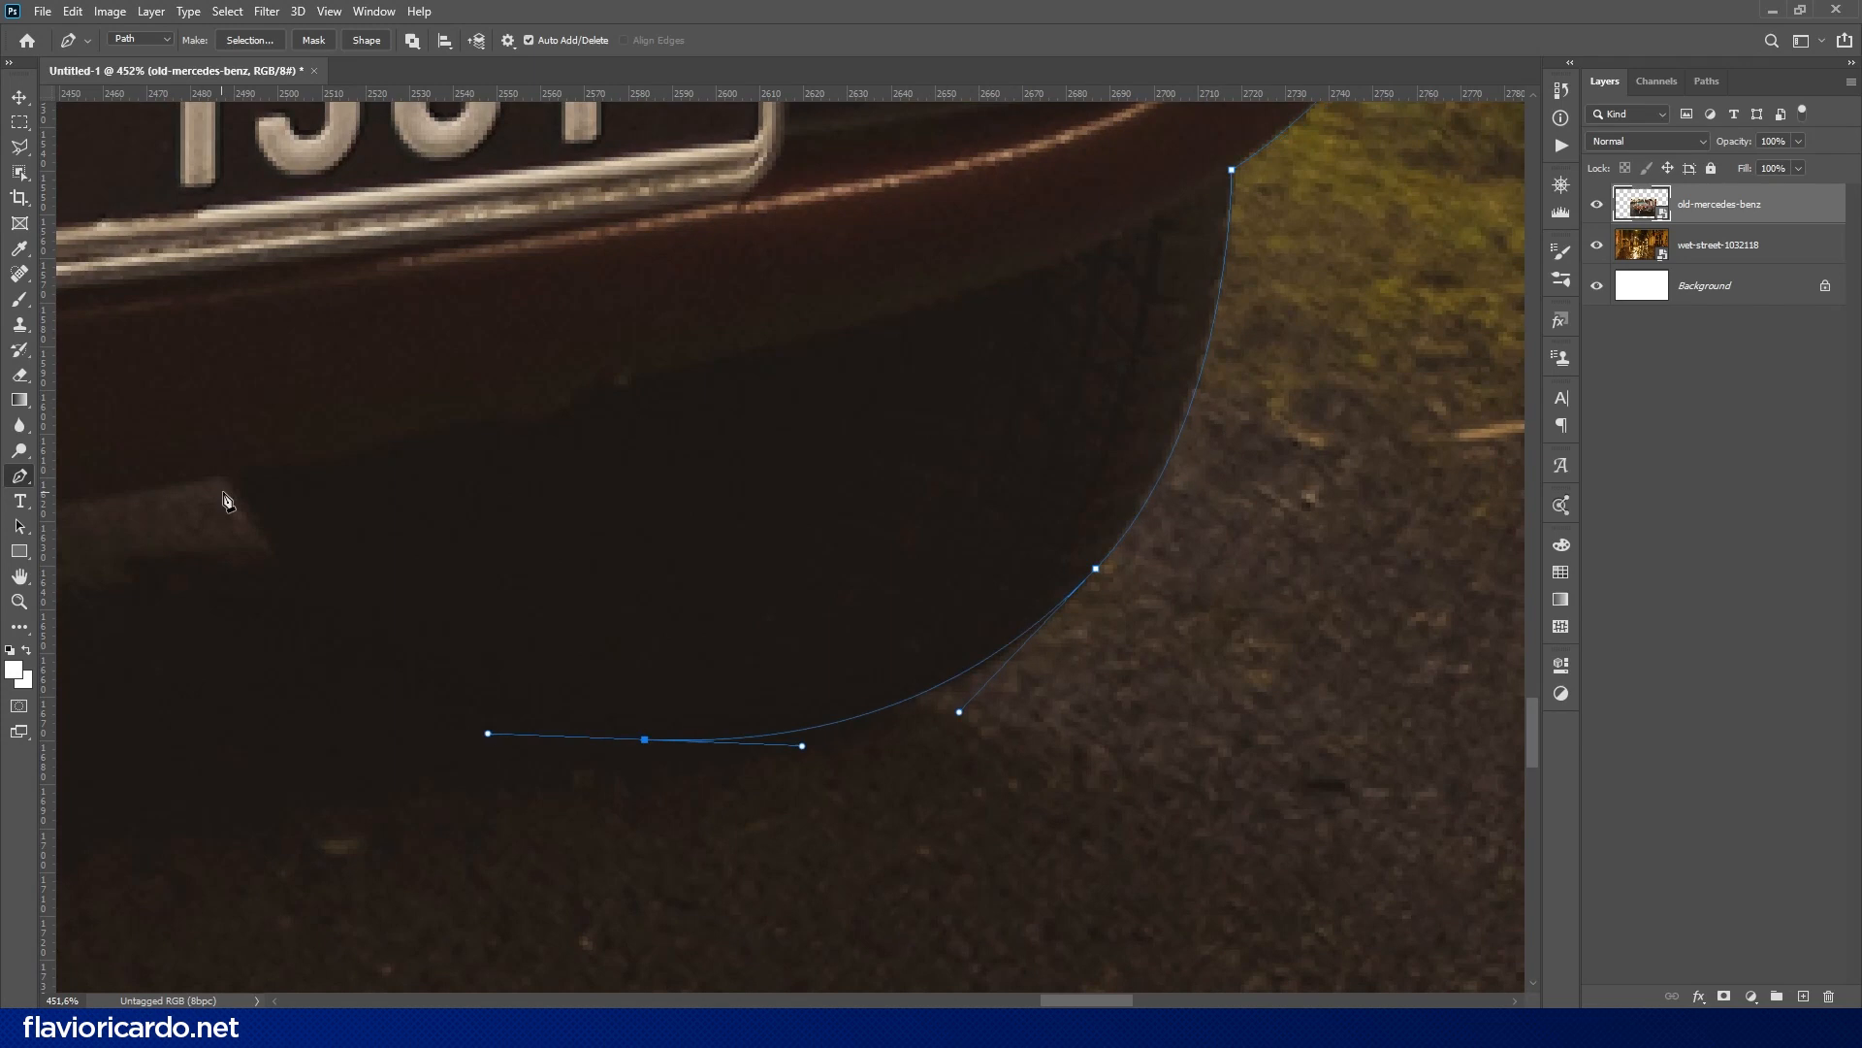
left_click_drag(228, 477, 151, 299)
- Trace the lower edge of the front apron from the far wheel across to the near front wheel
left_click_drag(540, 599, 1087, 566)
left_click(777, 445, "alt")
left_click_drag(777, 445, 1329, 370)
left_click_drag(601, 463, 381, 474)
left_click_drag(482, 441, 1289, 266)
left_click_drag(937, 393, 1023, 378)
left_click(966, 341)
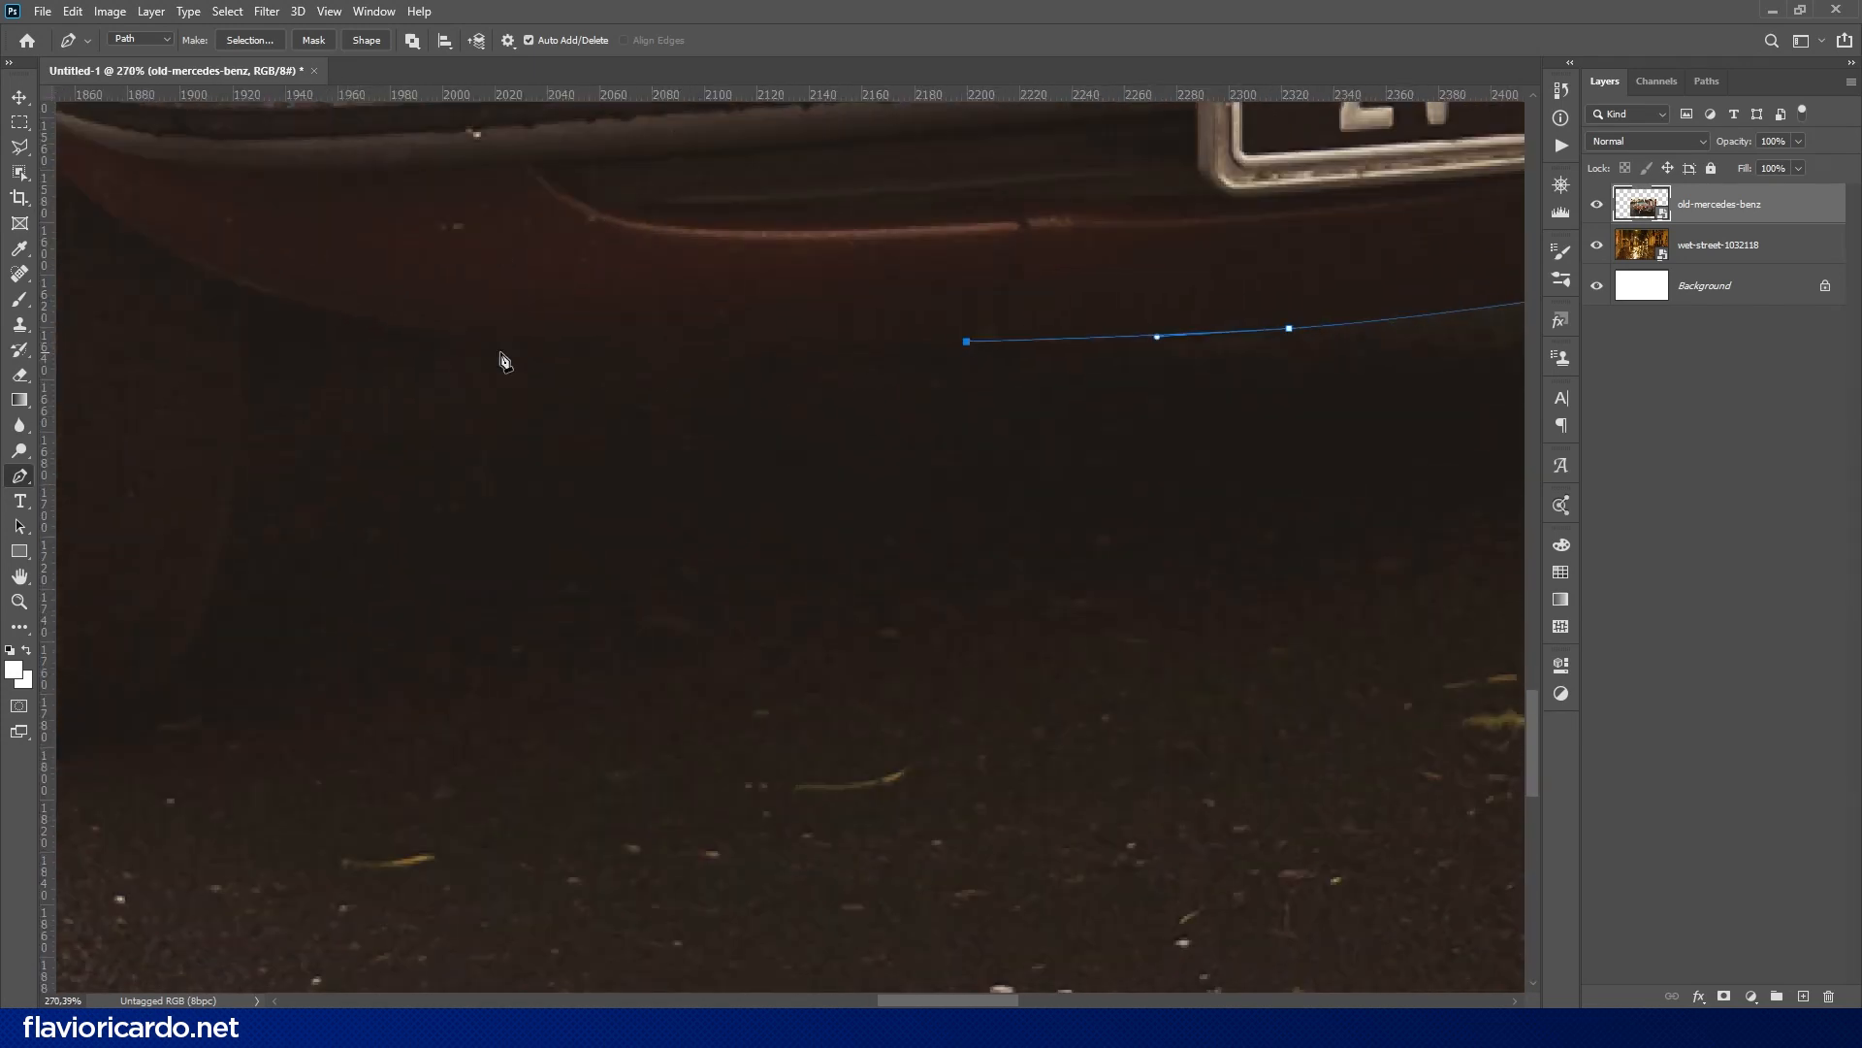
left_click_drag(532, 342, 466, 342)
left_click(243, 284)
- Outline the near front tire with curved path segments around its tread and up its rear side
left_click_drag(246, 291, 905, 234)
left_click(769, 660)
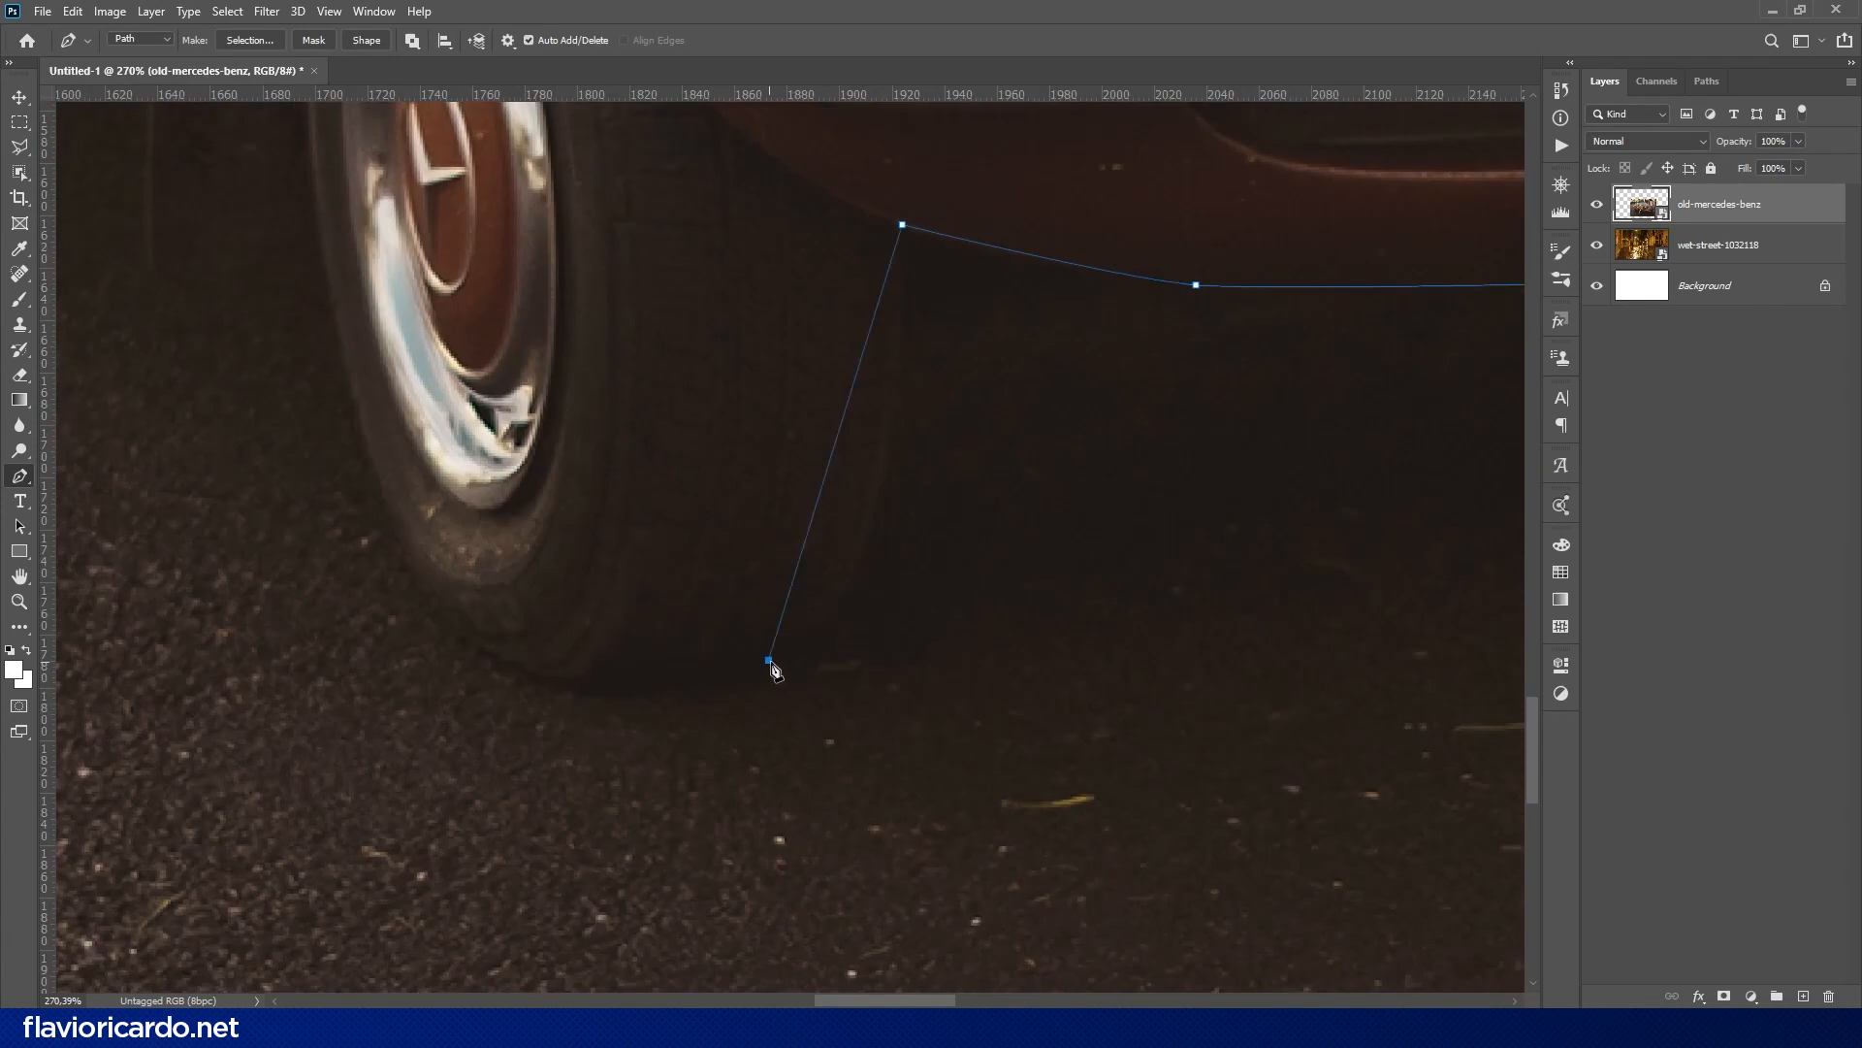
left_click_drag(773, 665, 607, 709)
left_click(586, 692)
left_click_drag(393, 526, 485, 854)
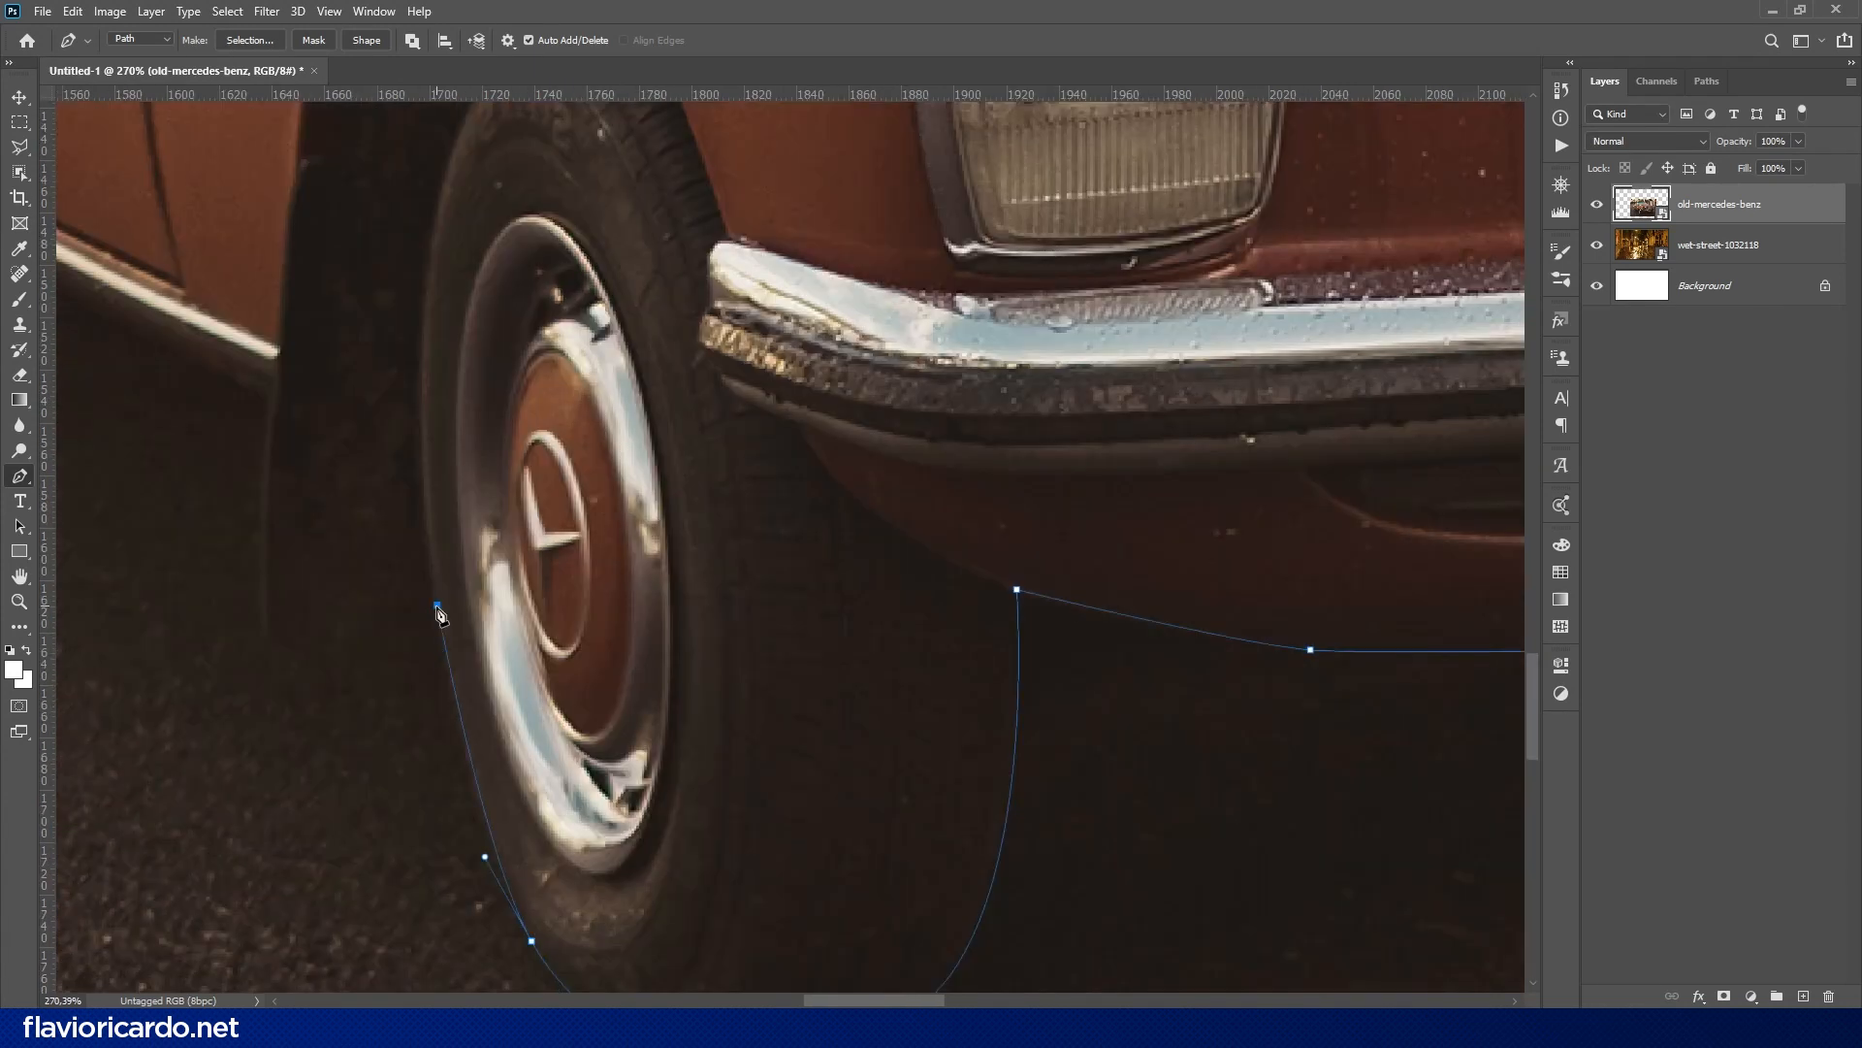
left_click_drag(439, 614, 446, 674)
- Trace the mud flap behind the near front wheel up to the car's sill
left_click_drag(306, 626, 275, 642)
left_click(272, 639)
left_click(267, 626)
left_click_drag(266, 524, 434, 474)
left_click_drag(439, 348, 458, 243)
left_click(440, 350, "alt")
- Extend the path along the sill and around the rear wheel into its wheel arch
left_click_drag(442, 363, 1289, 562)
mouse_move(862, 326)
left_mouse_down()
mouse_move(823, 310)
mouse_move(851, 328)
left_mouse_up()
left_click_drag(777, 483, 698, 493)
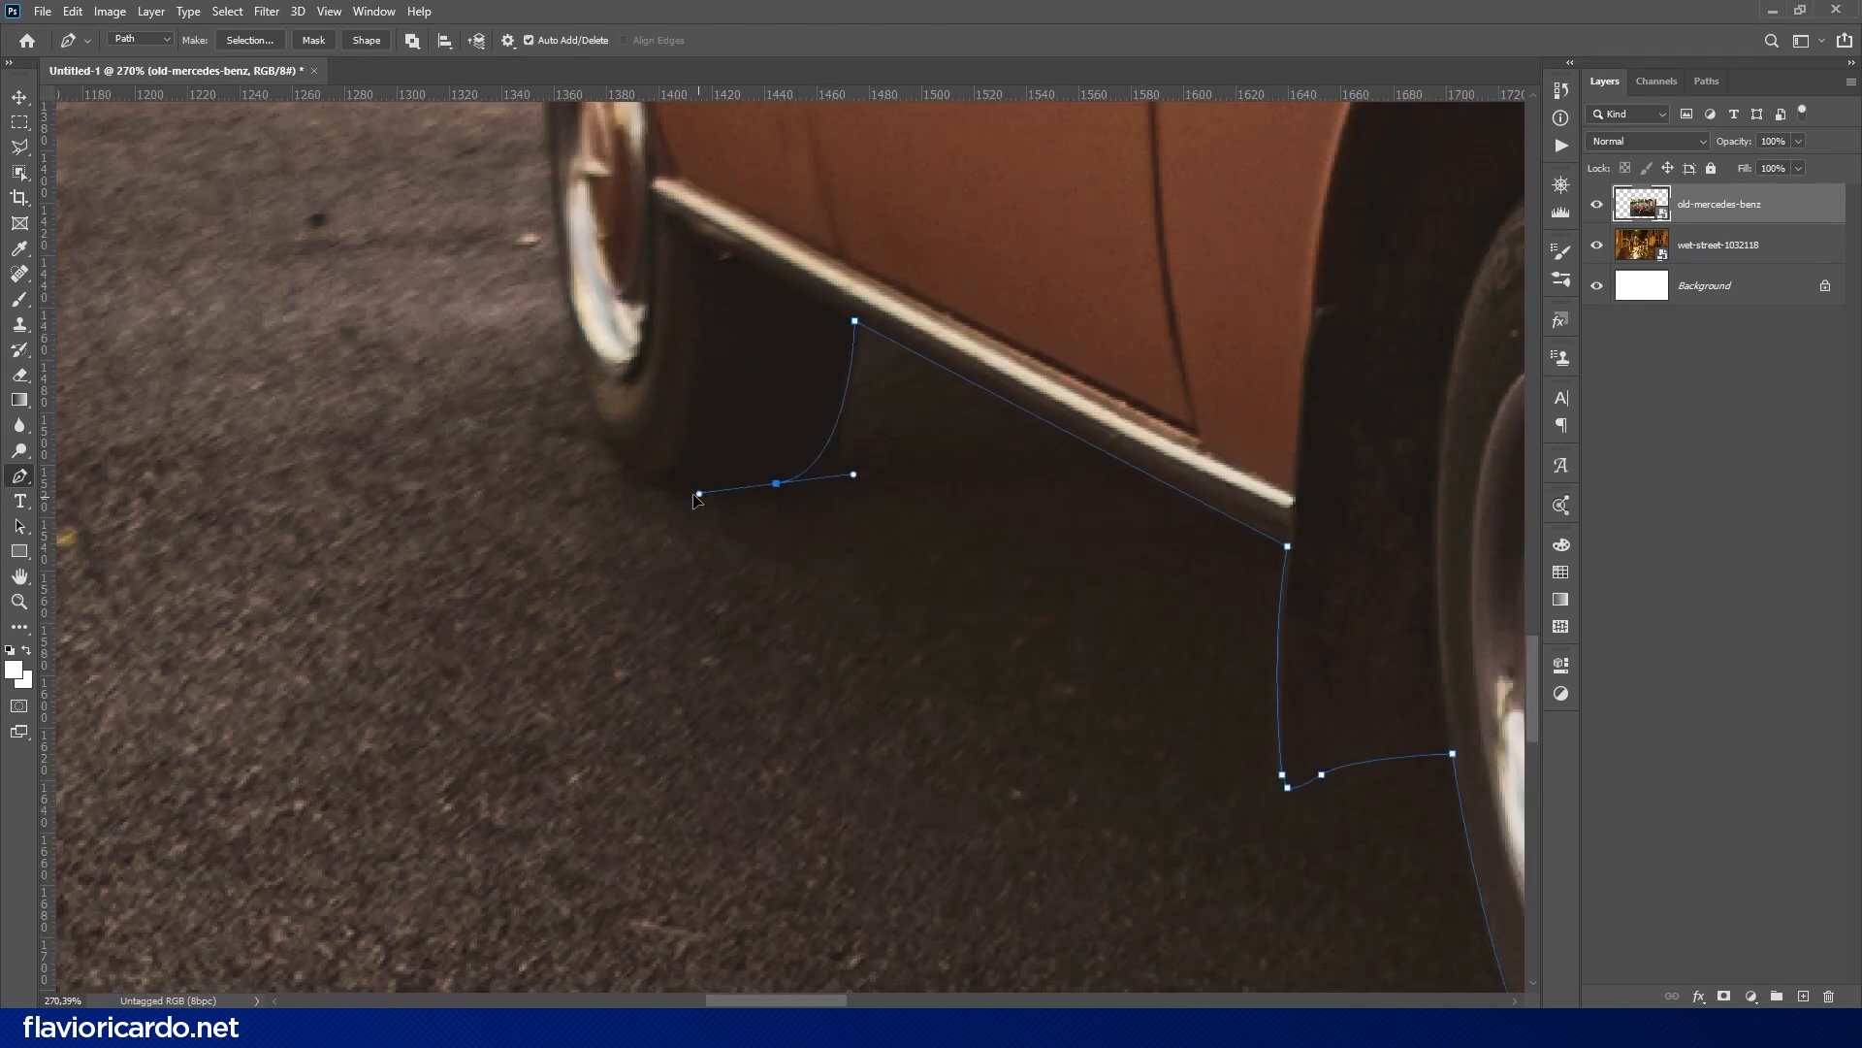
left_click_drag(568, 313, 533, 550)
left_click_drag(506, 227, 515, 112)
left_click(508, 382, "alt")
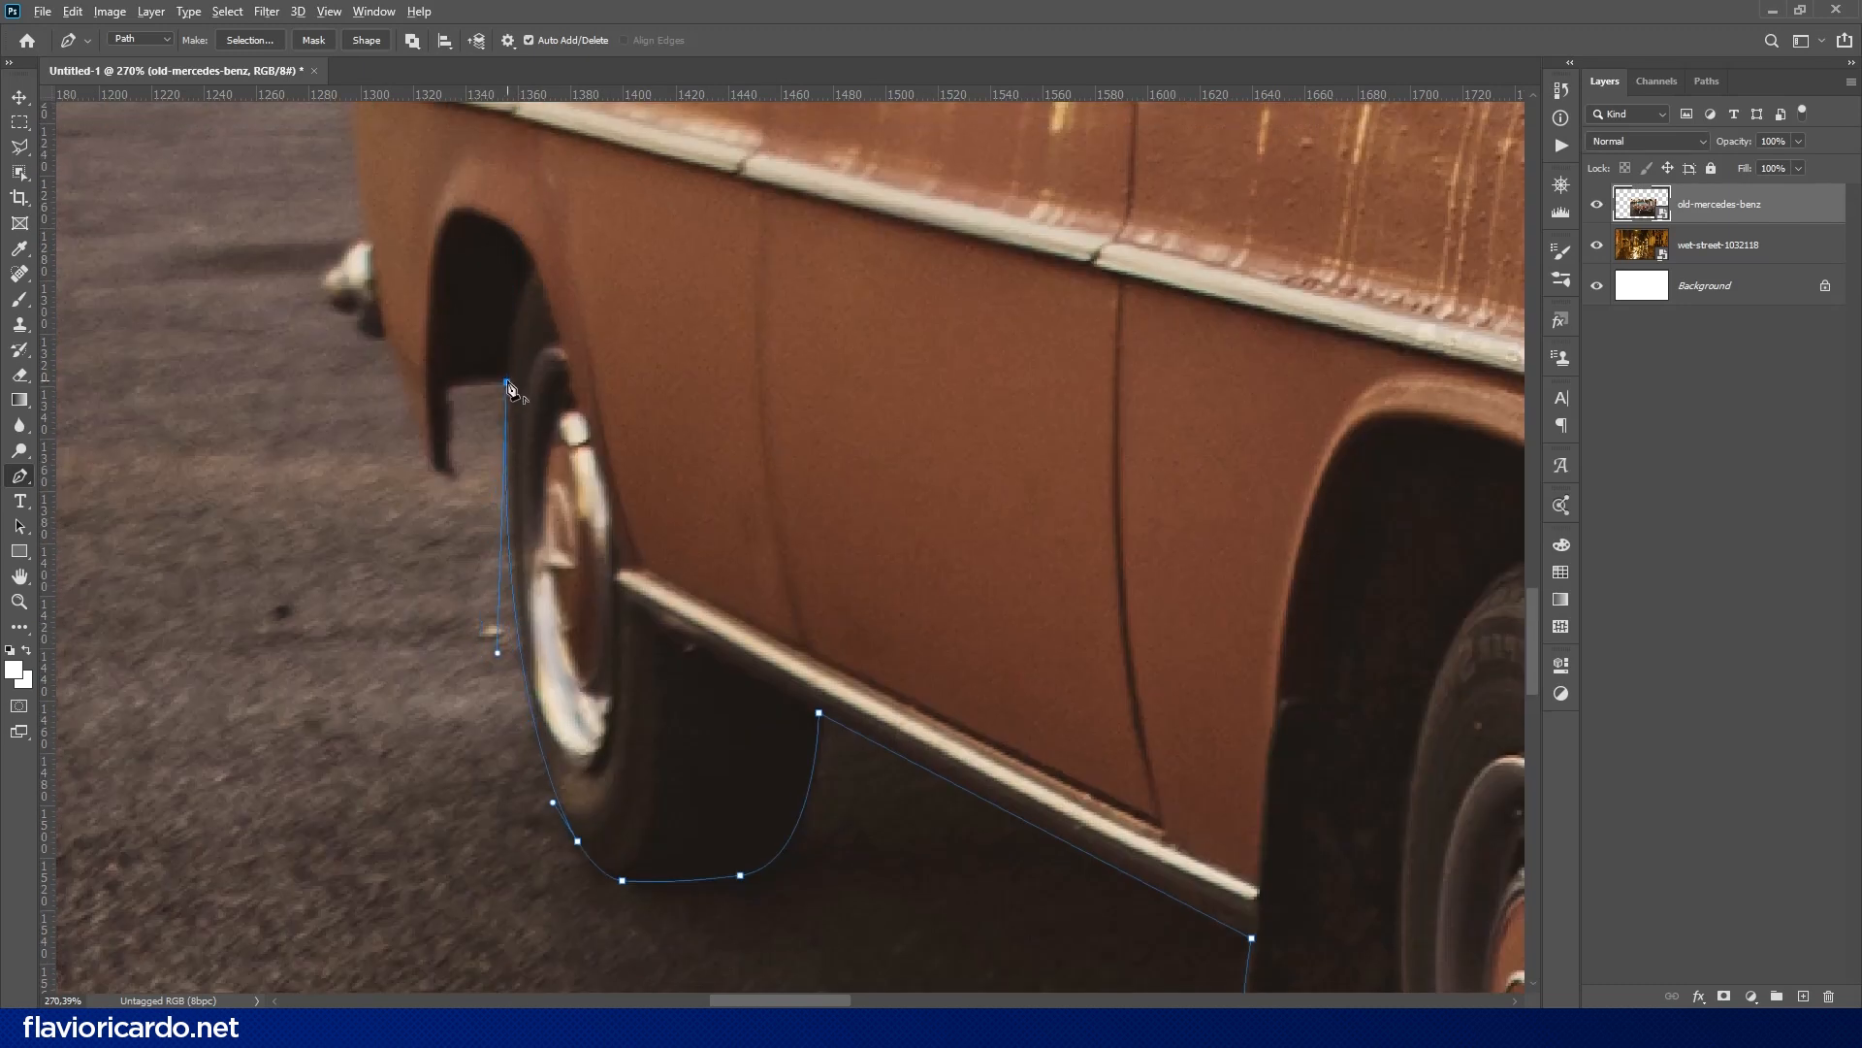
- Trace the rear fender, rear bumper tip and tail of the car, and close the path at its starting point
left_click(422, 465)
left_click_drag(389, 344, 486, 450)
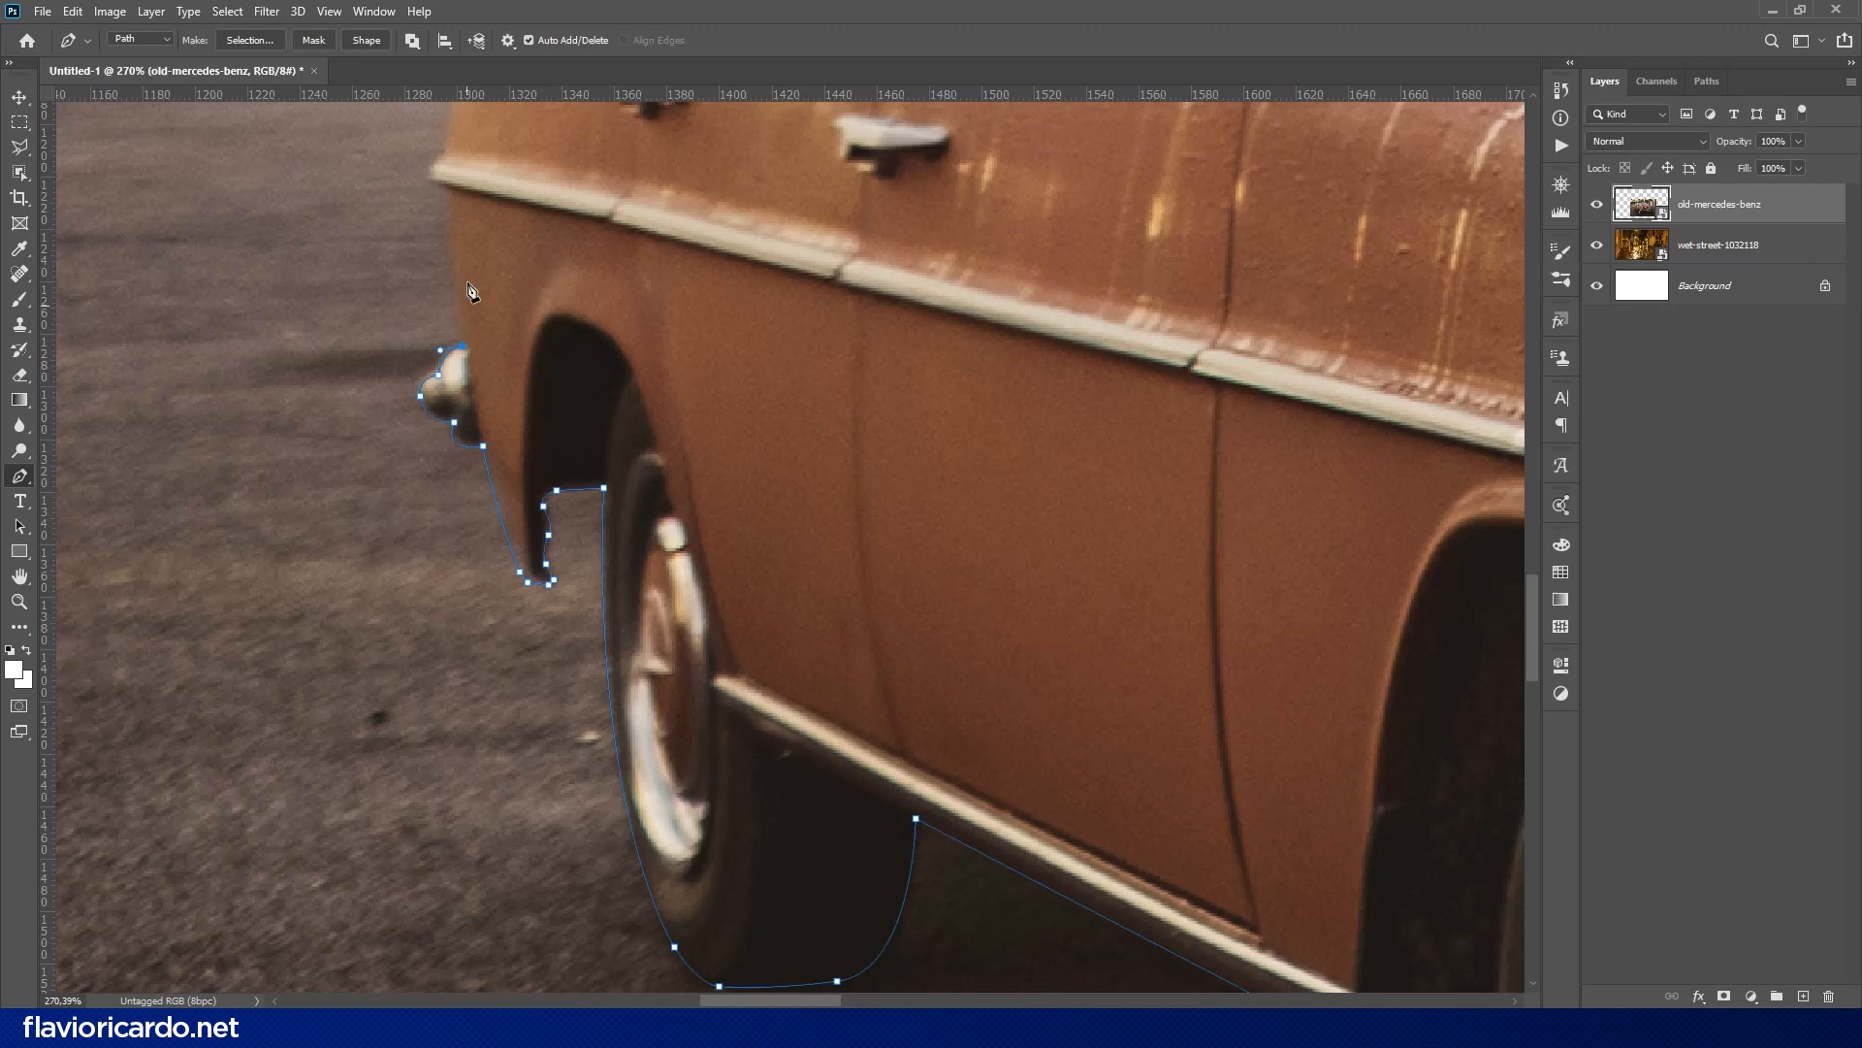
left_click_drag(441, 192, 664, 419)
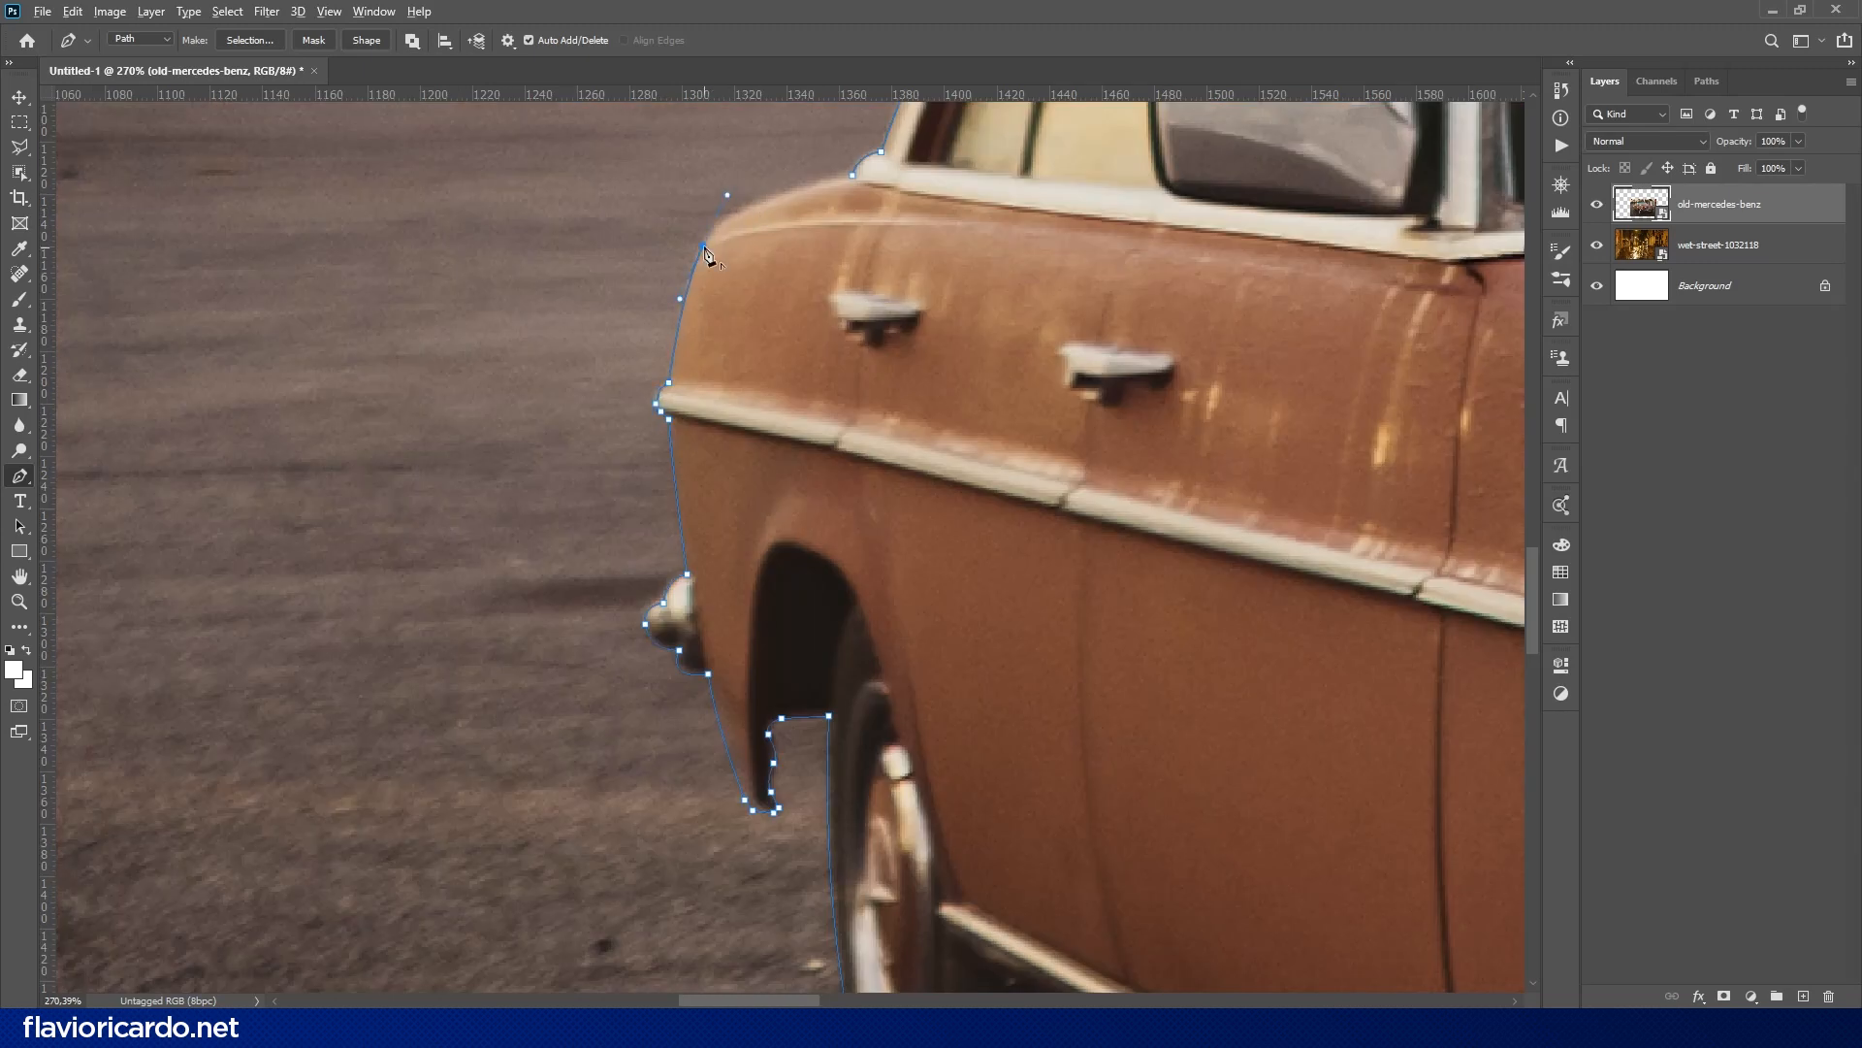
key("ctrl+0")
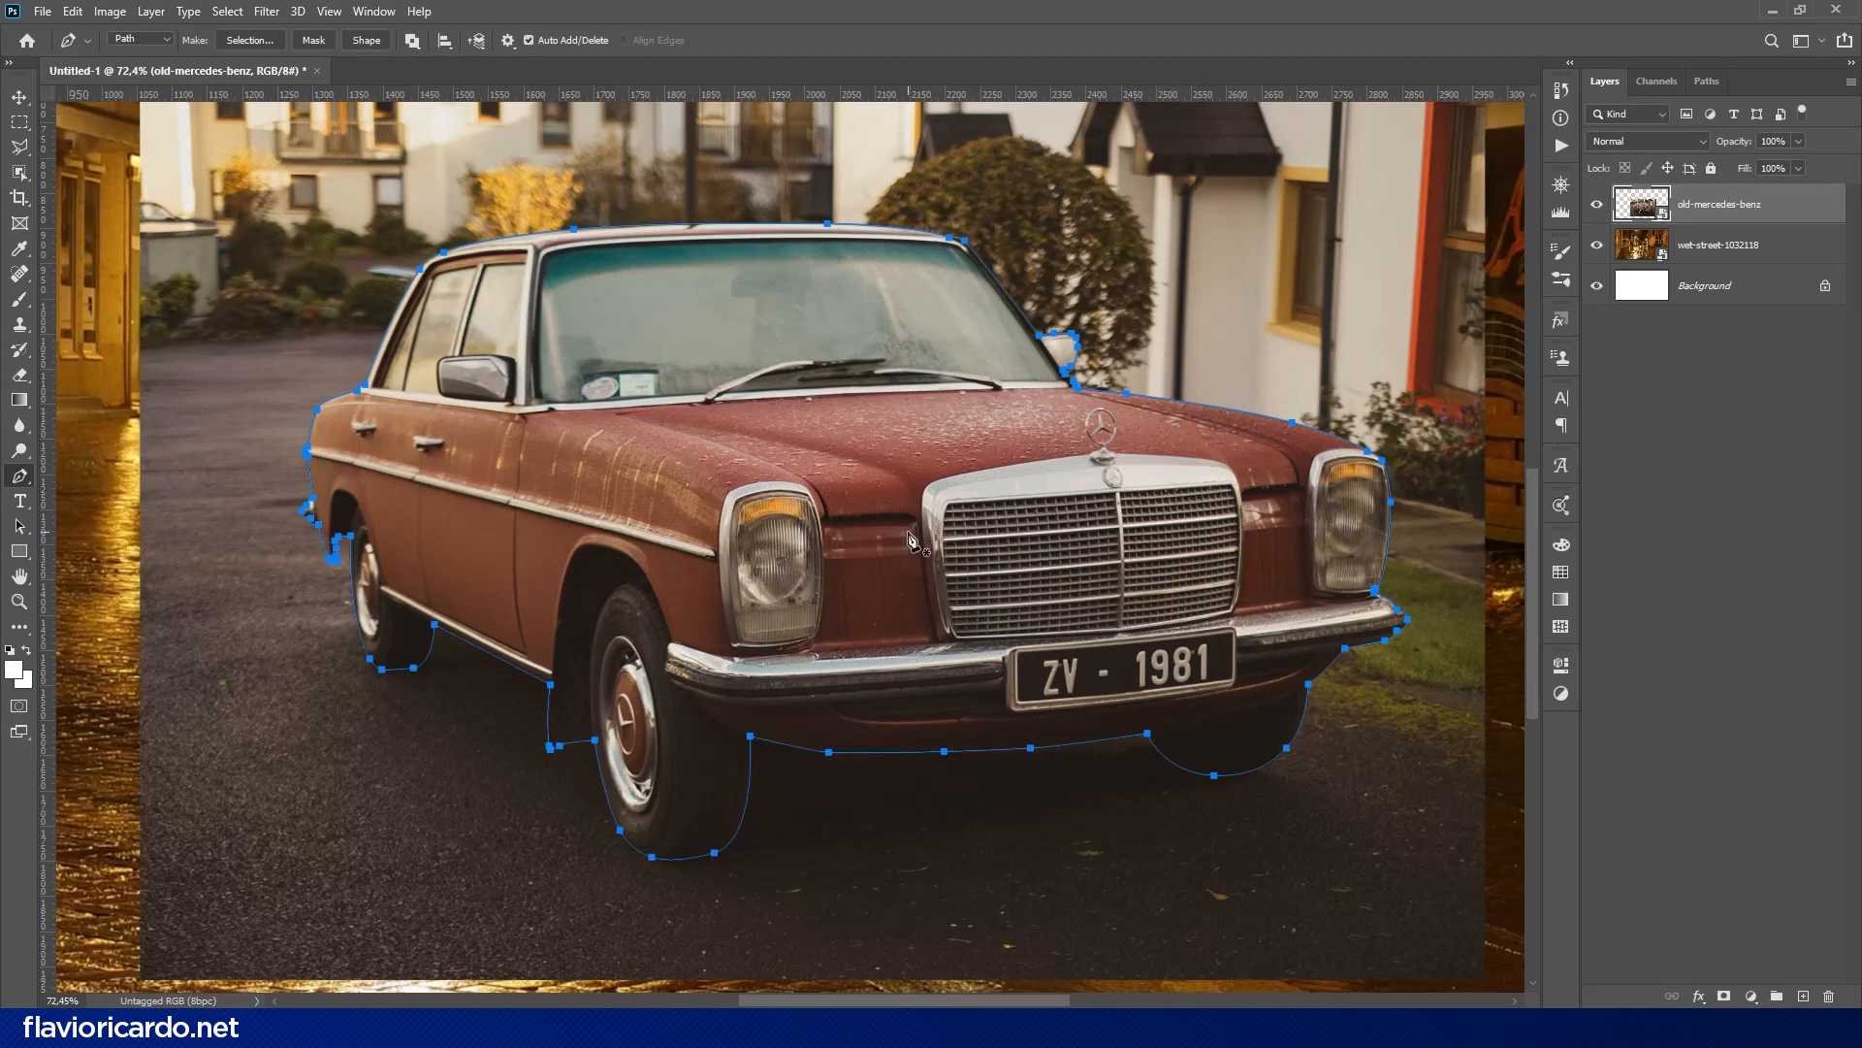
- Convert the closed path into a selection and add it as a layer mask that isolates the car
right_click(908, 532)
left_click(956, 621)
key("Return")
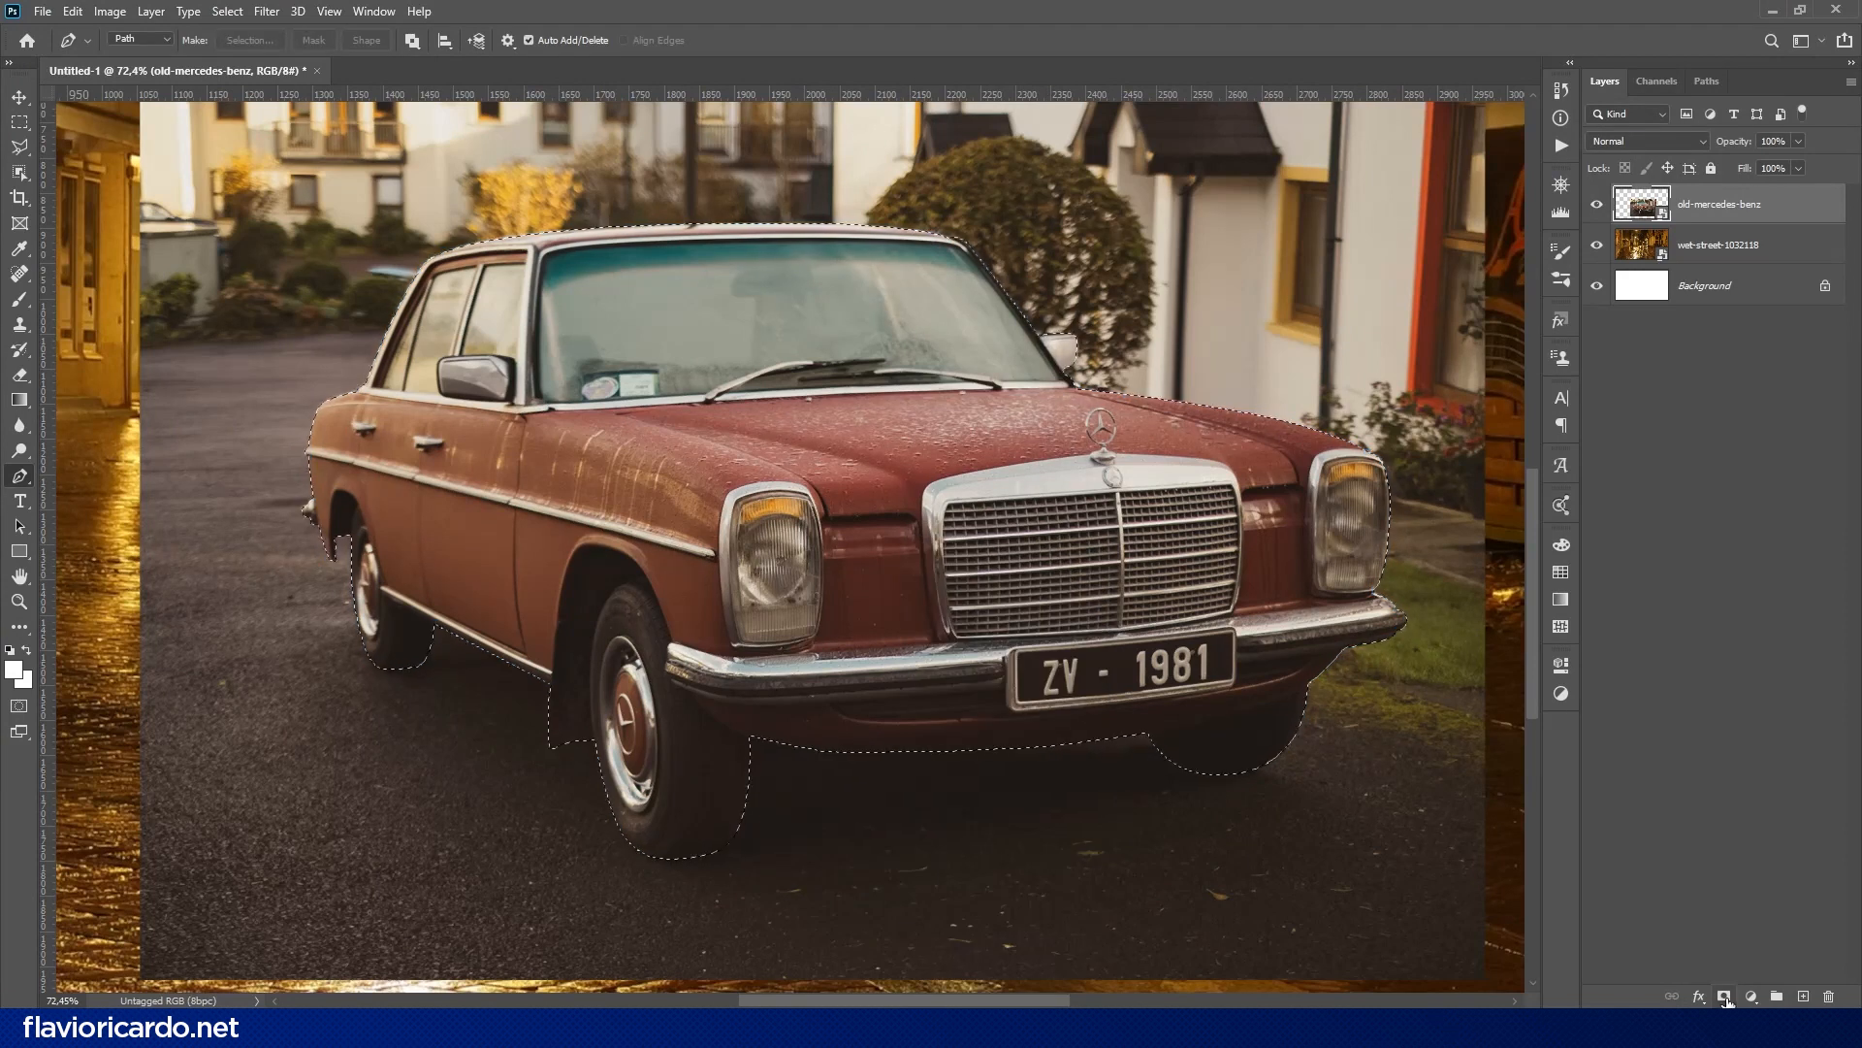
left_click(1724, 996)
key("v")
scroll(894, 558, "down", 4)
scroll(863, 582, "up", 2)
left_click_drag(851, 646, 810, 645)
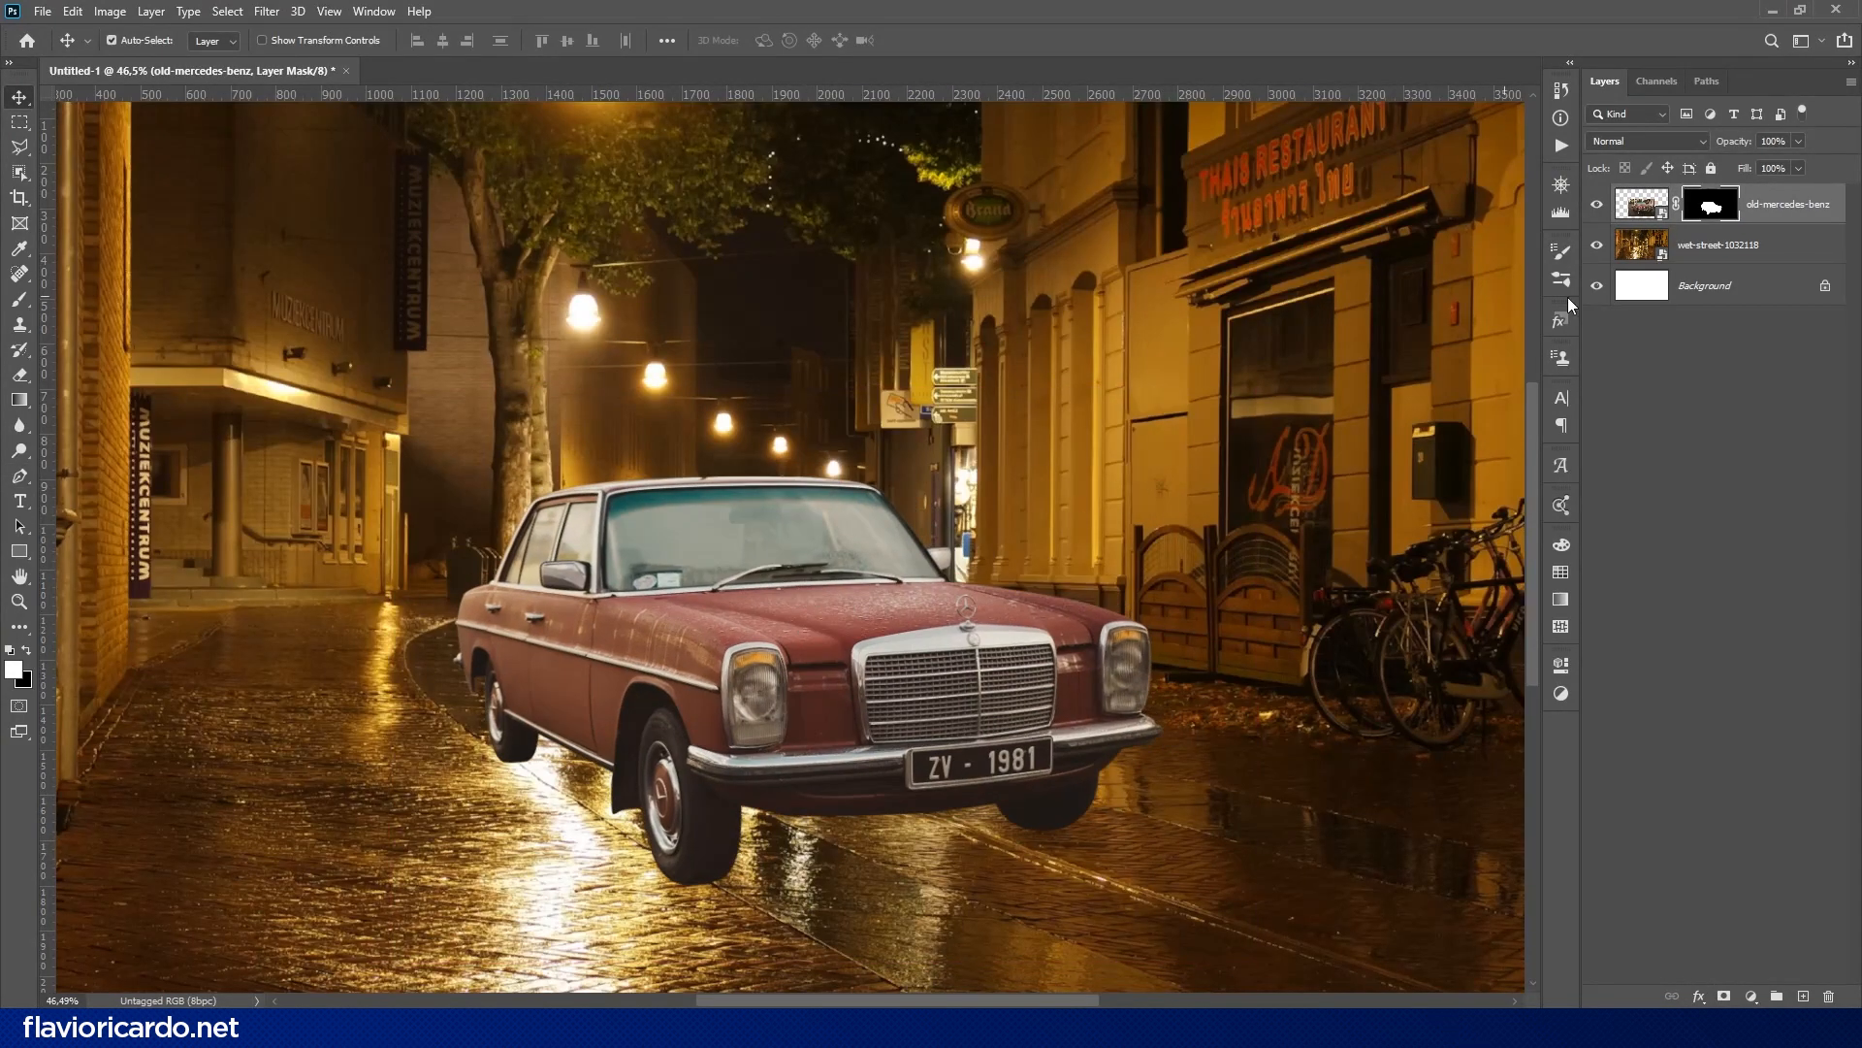
- Add a Curves adjustment above the car, delete its mask and clip it to the car layer
left_click(1751, 996)
left_click(1736, 748)
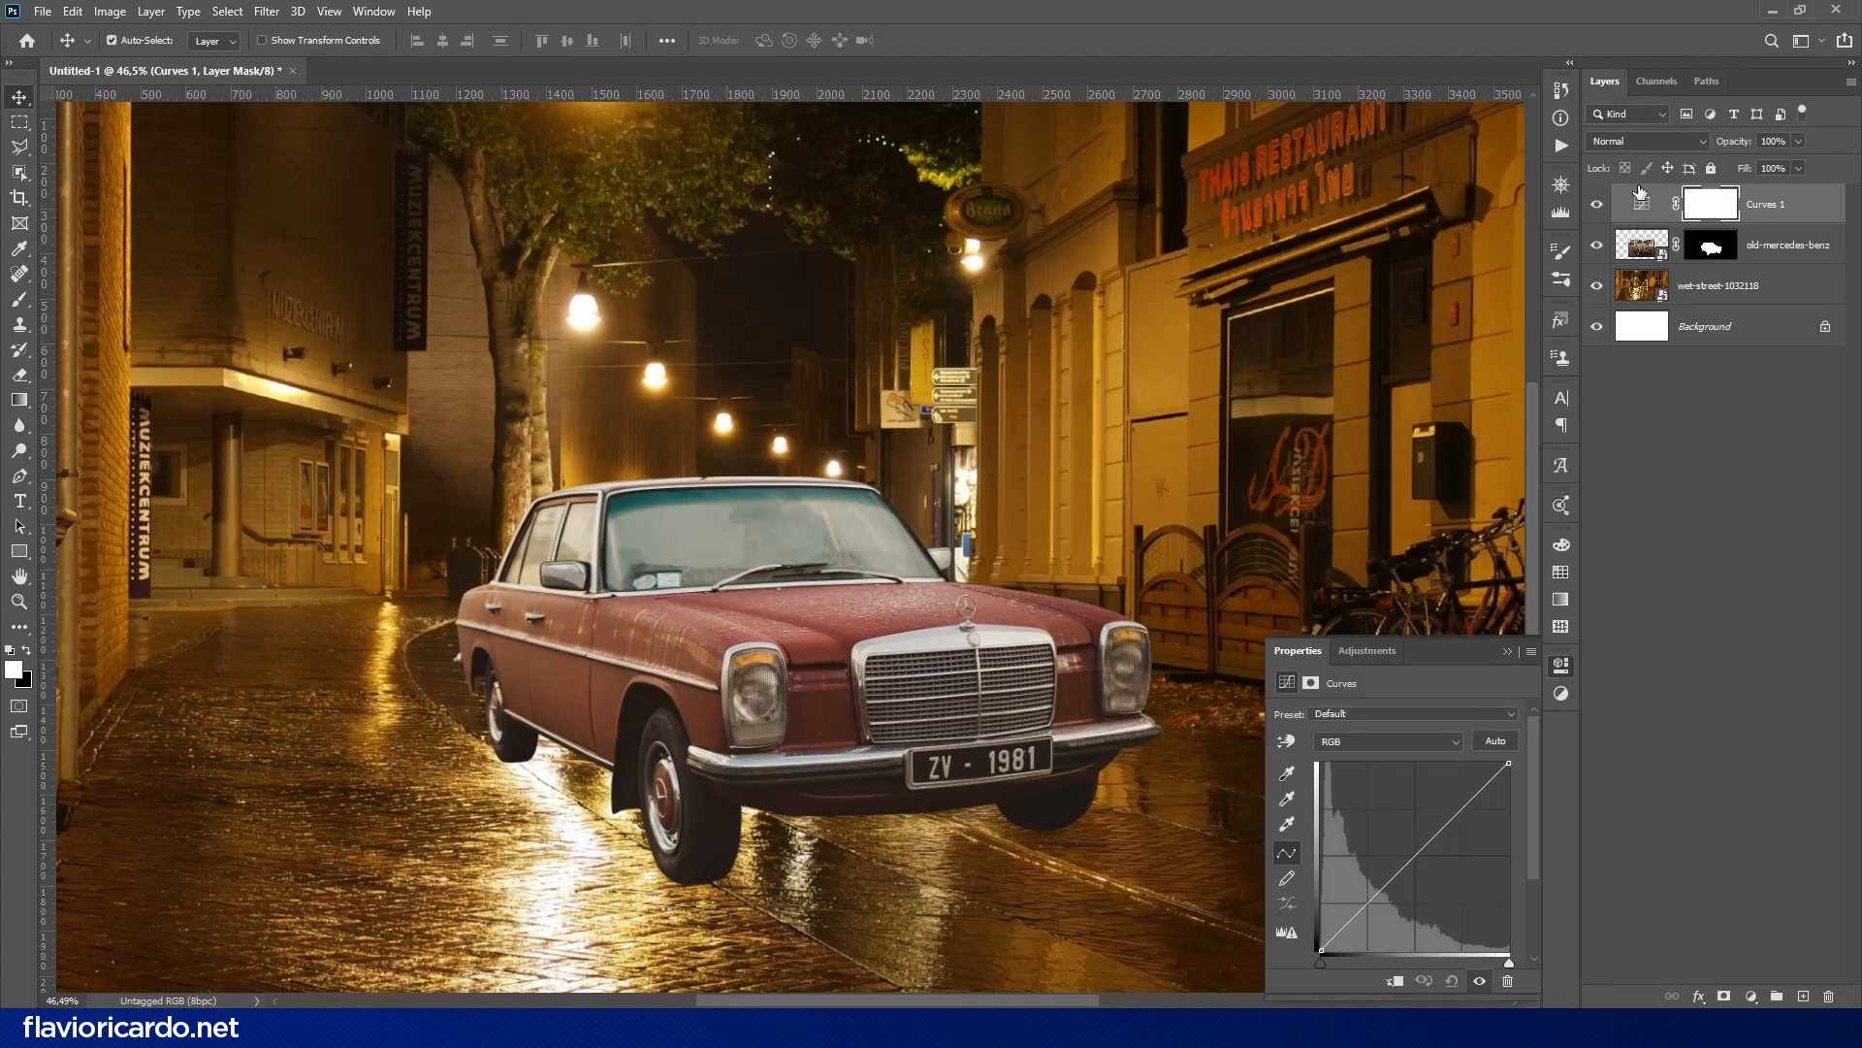
left_click(1829, 995)
key("Return")
left_click(1599, 230, "alt")
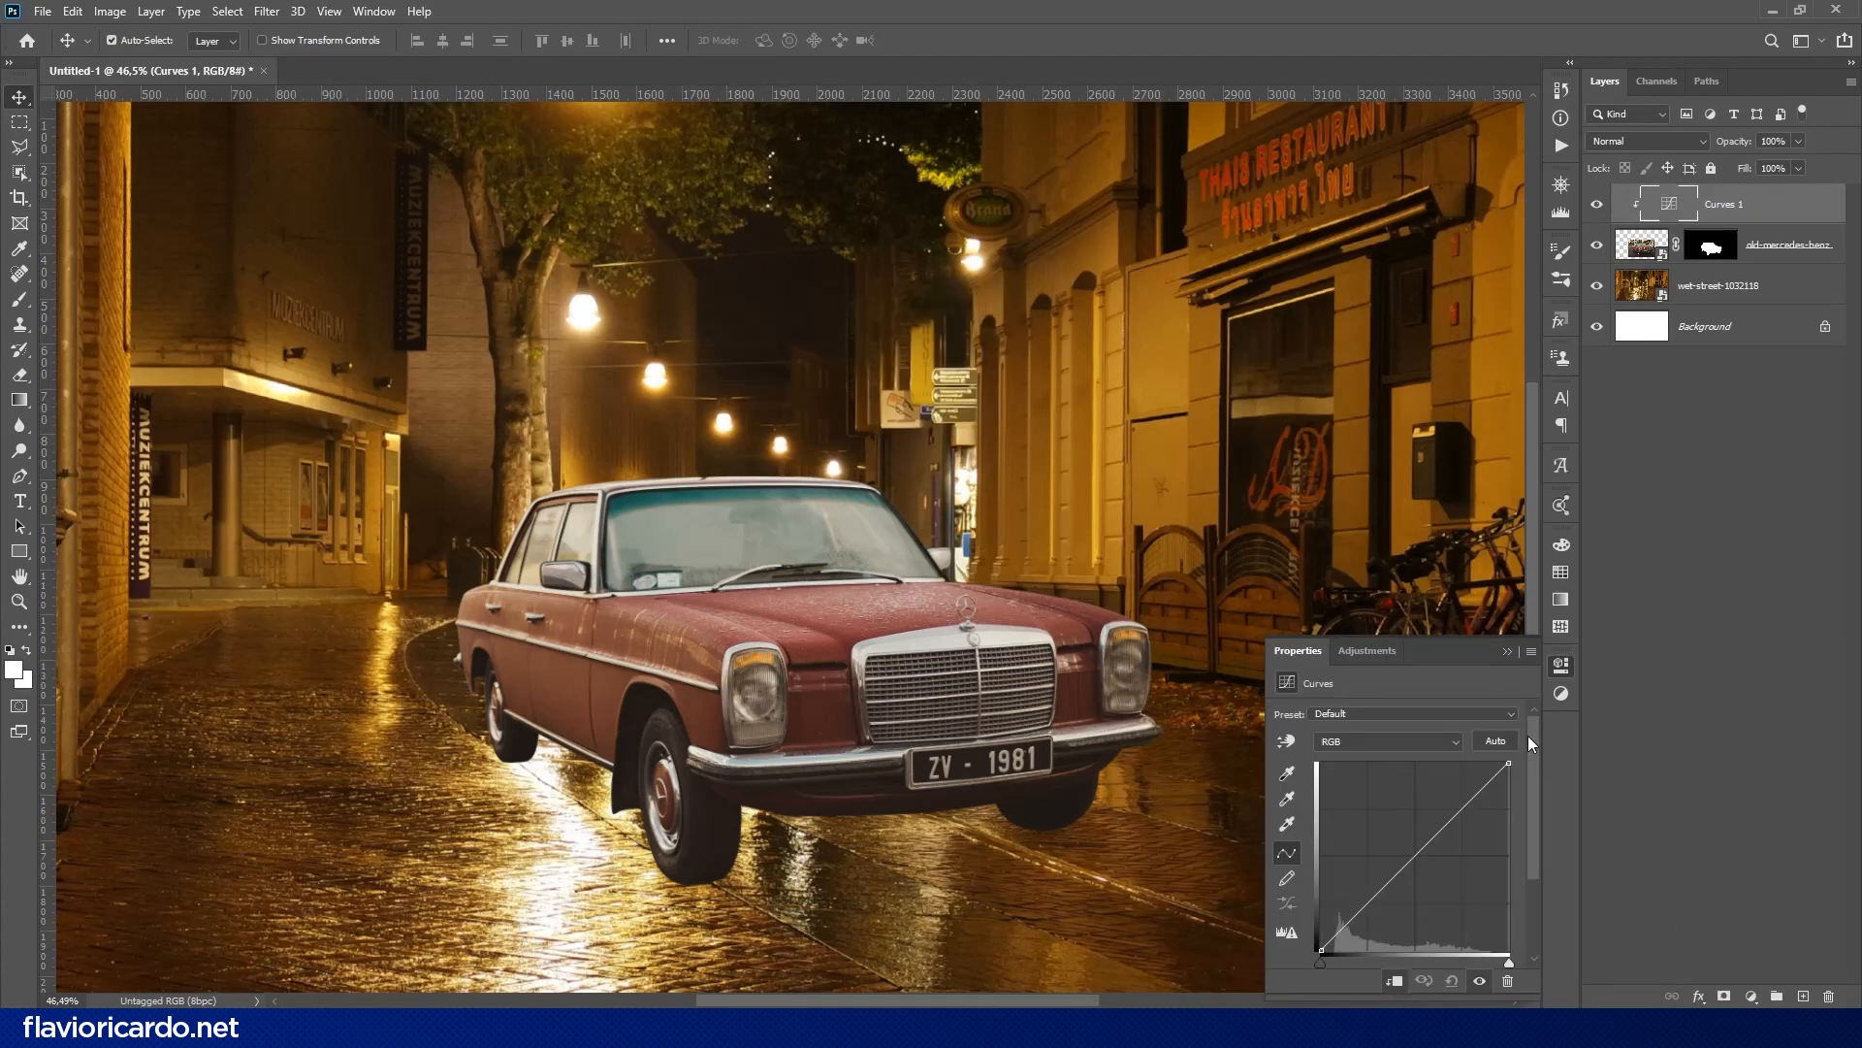
- Set the Curves auto correction to Find Dark & Light Colors, with a target shadow color sampled from the street's dark areas
left_click(1531, 652)
left_click(1591, 776)
left_click(840, 301)
left_click(854, 429)
left_click(1178, 191)
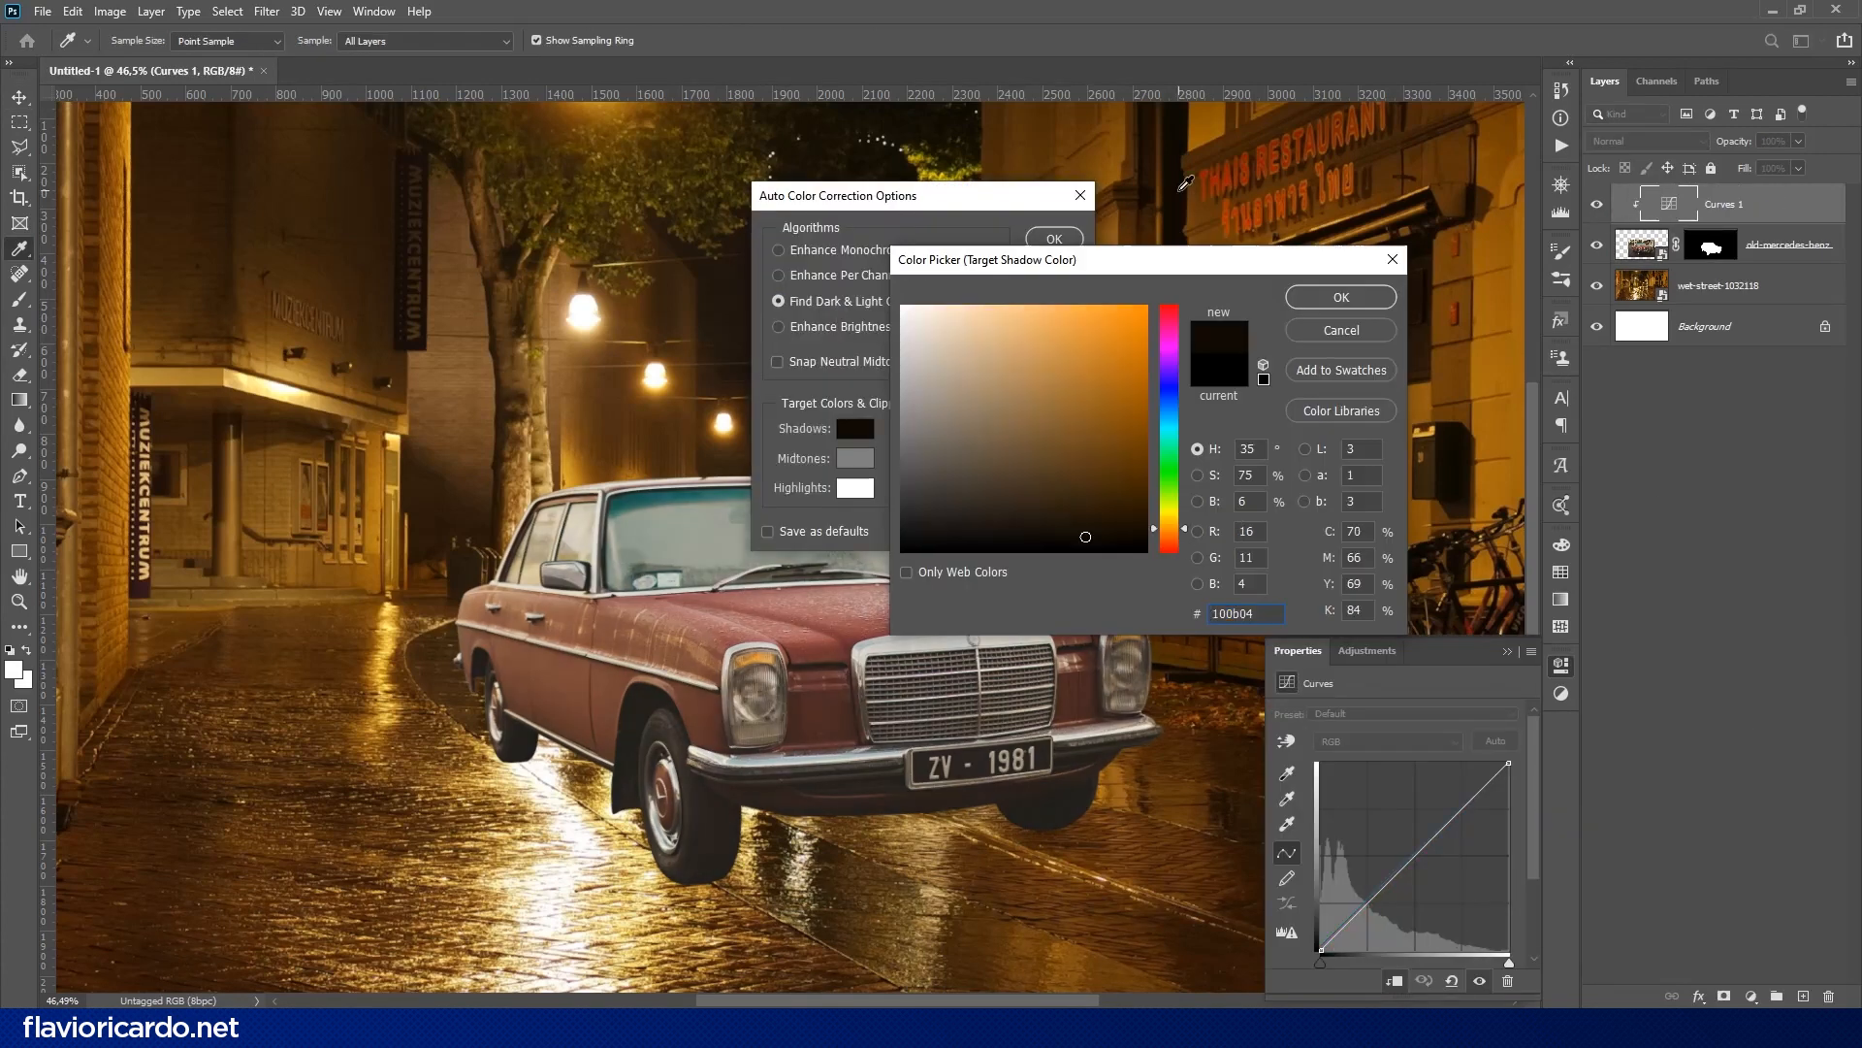
left_click(1181, 132)
left_click(1342, 297)
- Set the target highlight color to a warm light tone sampled from the street photo and accept the auto color correction
left_click(854, 488)
left_click(588, 325)
left_click(334, 401)
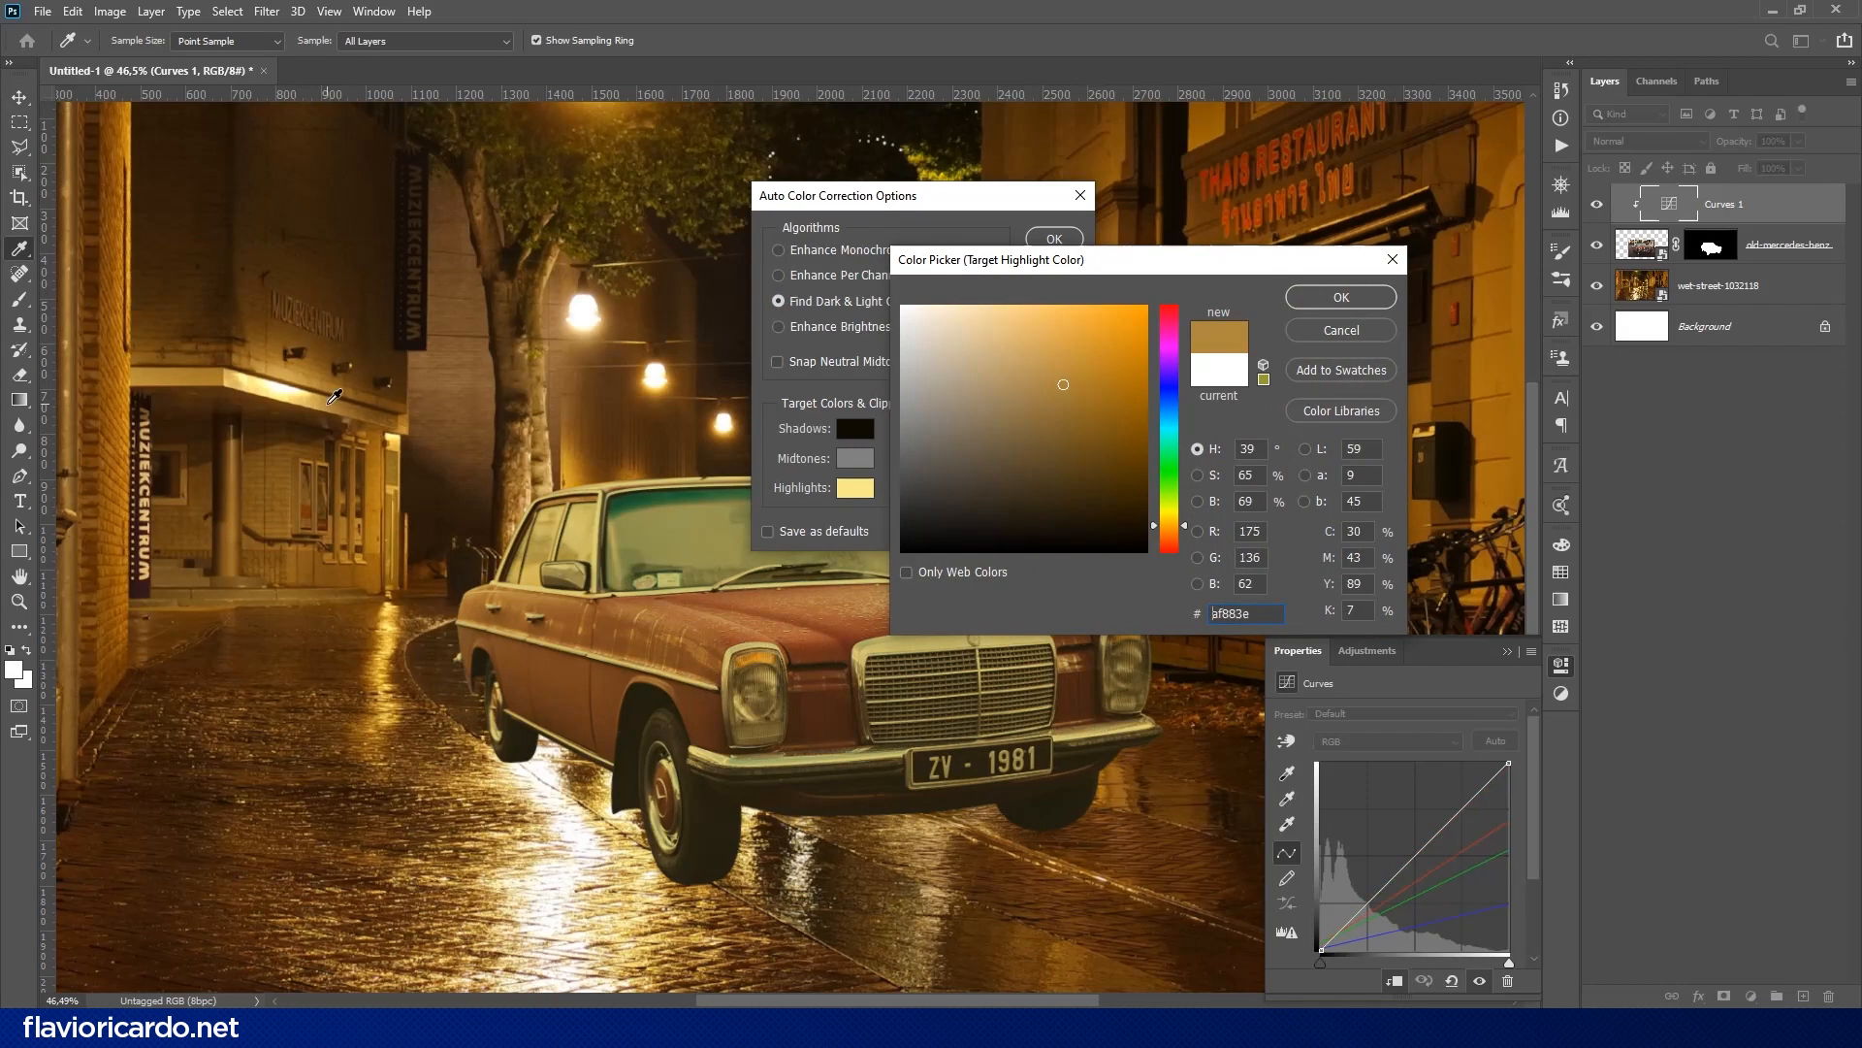
left_click_drag(968, 357, 990, 308)
left_click(579, 456)
left_click(383, 485)
left_click(146, 504)
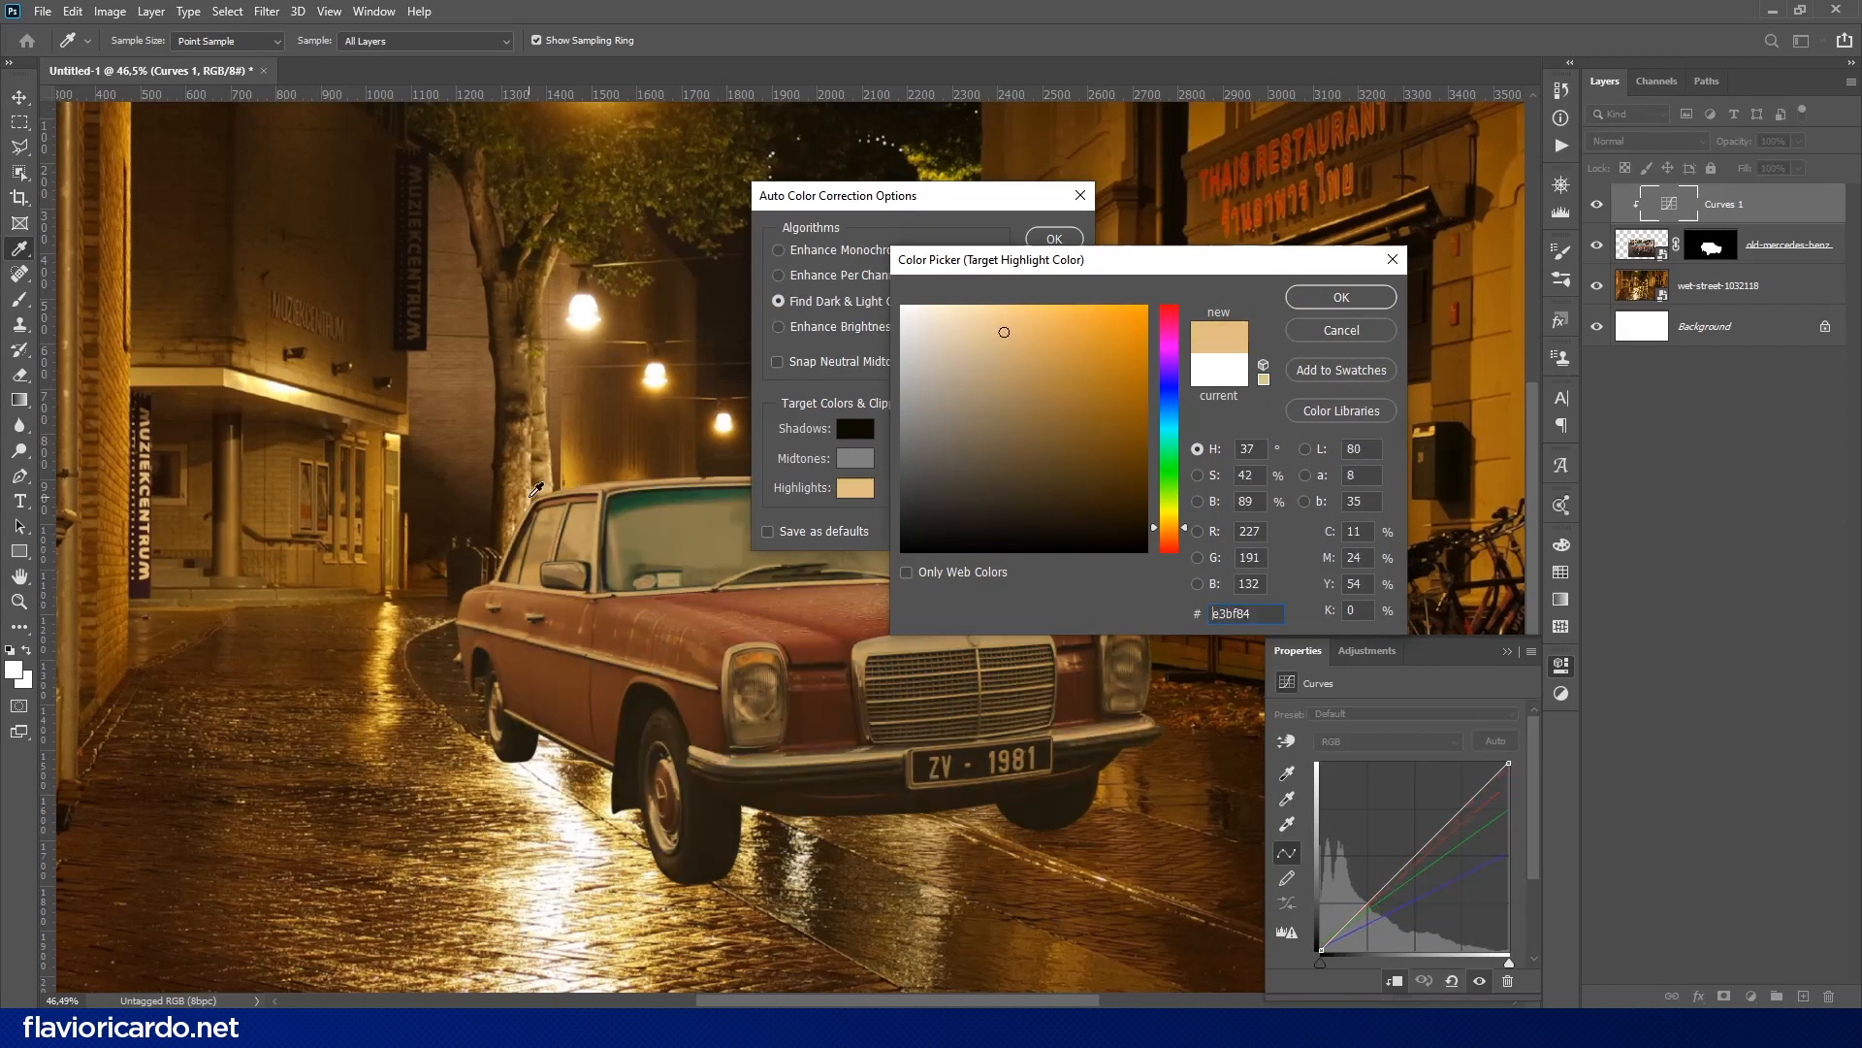
left_click_drag(148, 491, 144, 416)
left_click(1341, 297)
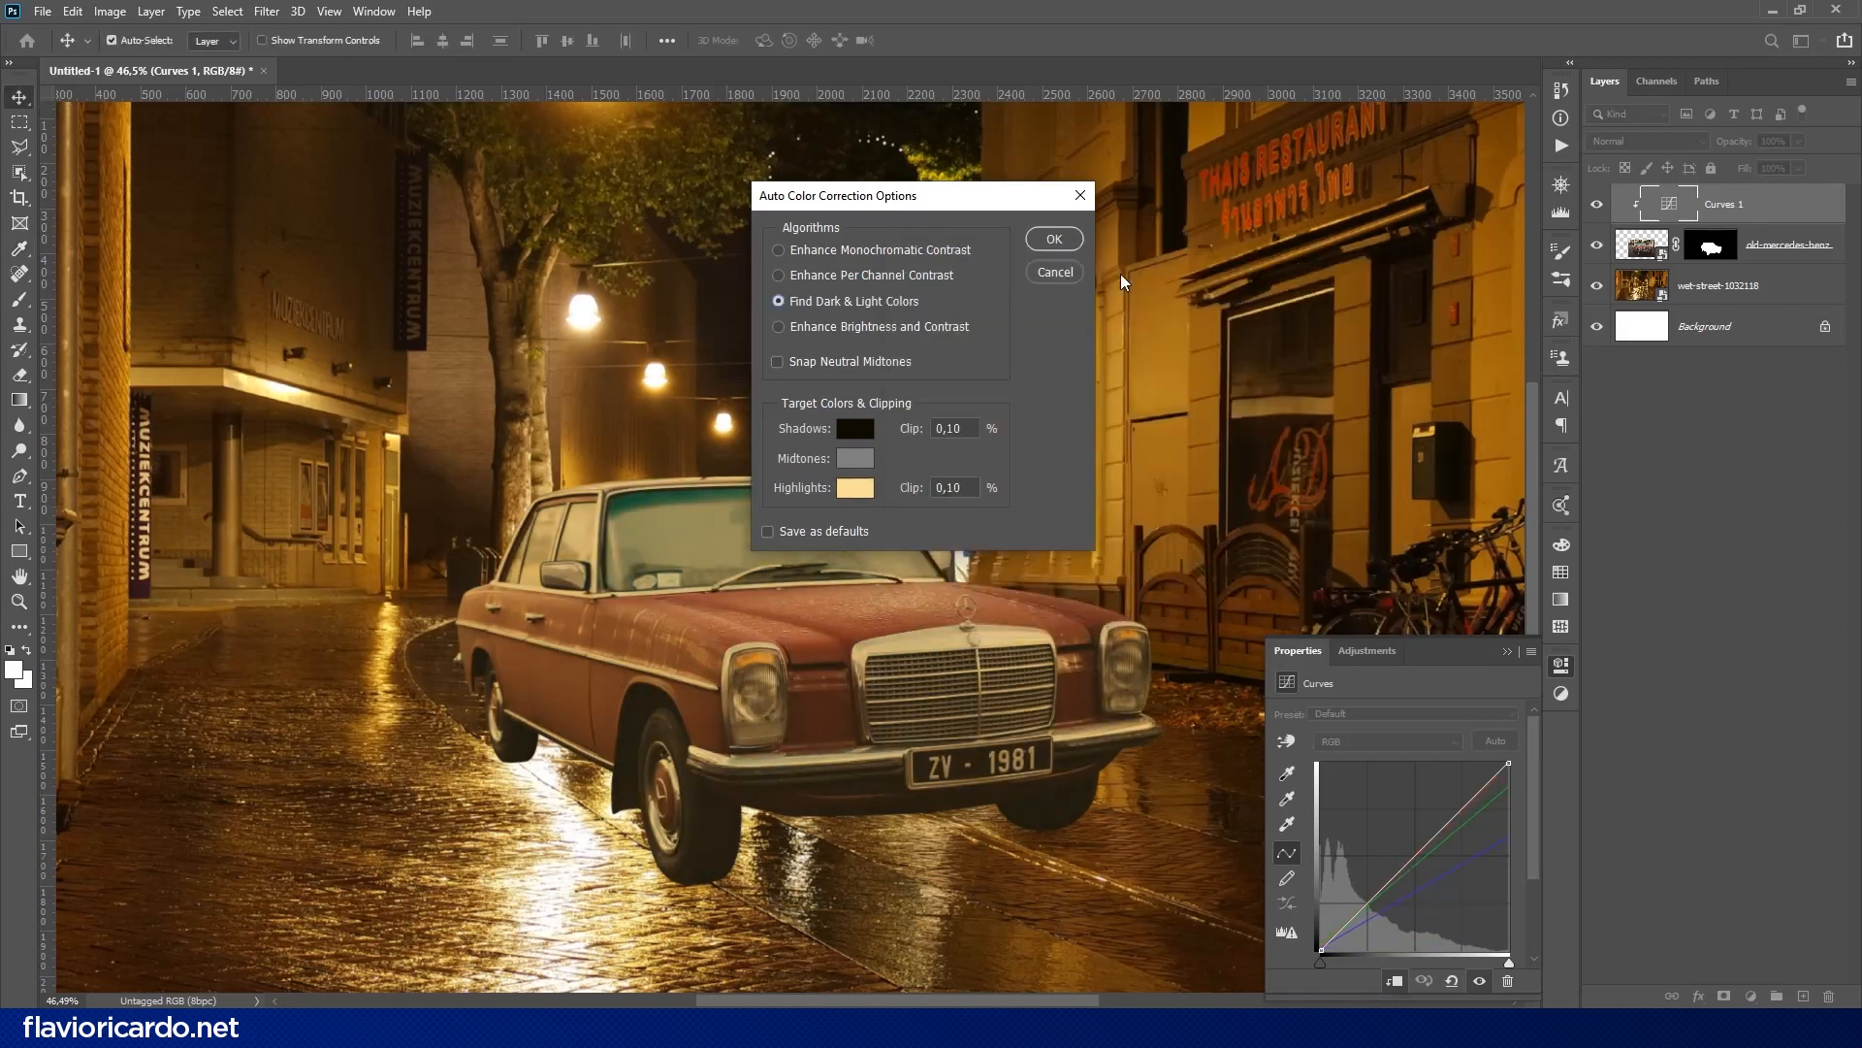
left_click(1053, 237)
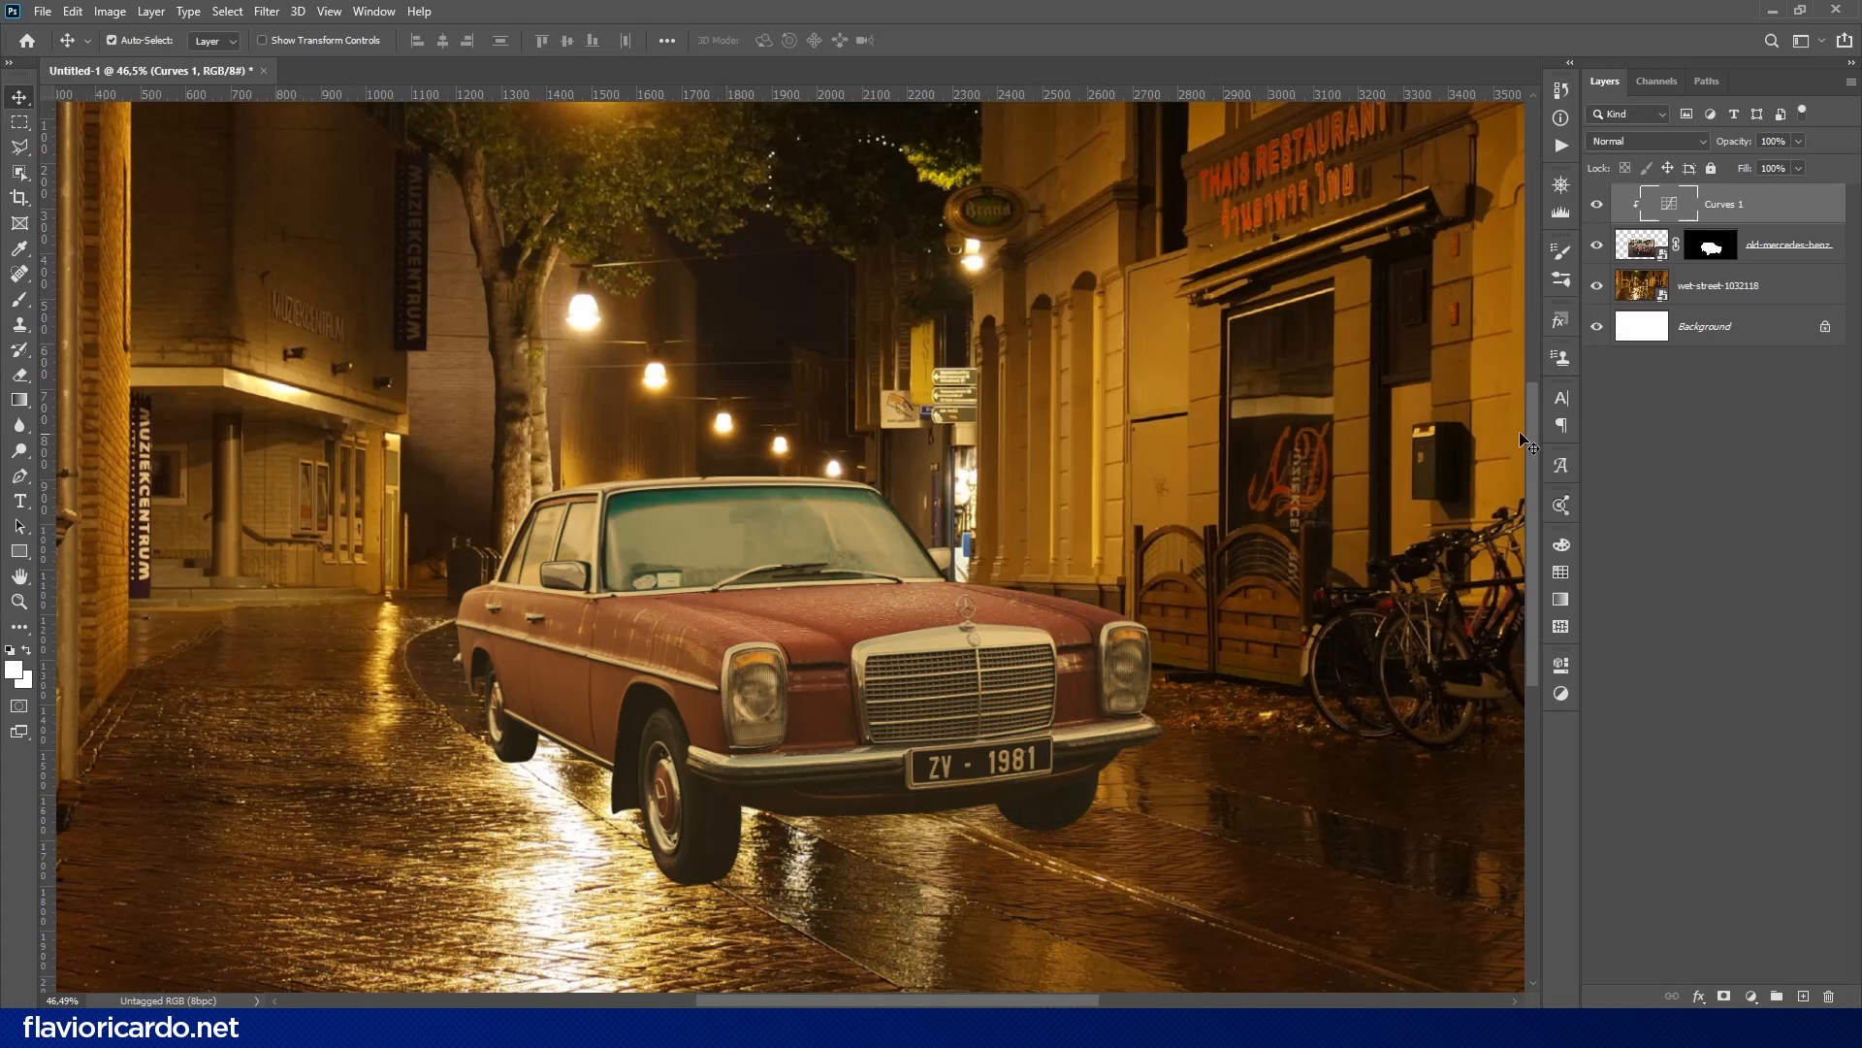
- Disable the car layer's mask to bring back the original ground and shadow around the wheels
left_click(1714, 254, "shift")
left_click_drag(815, 737, 881, 752)
left_click_drag(881, 753, 934, 287)
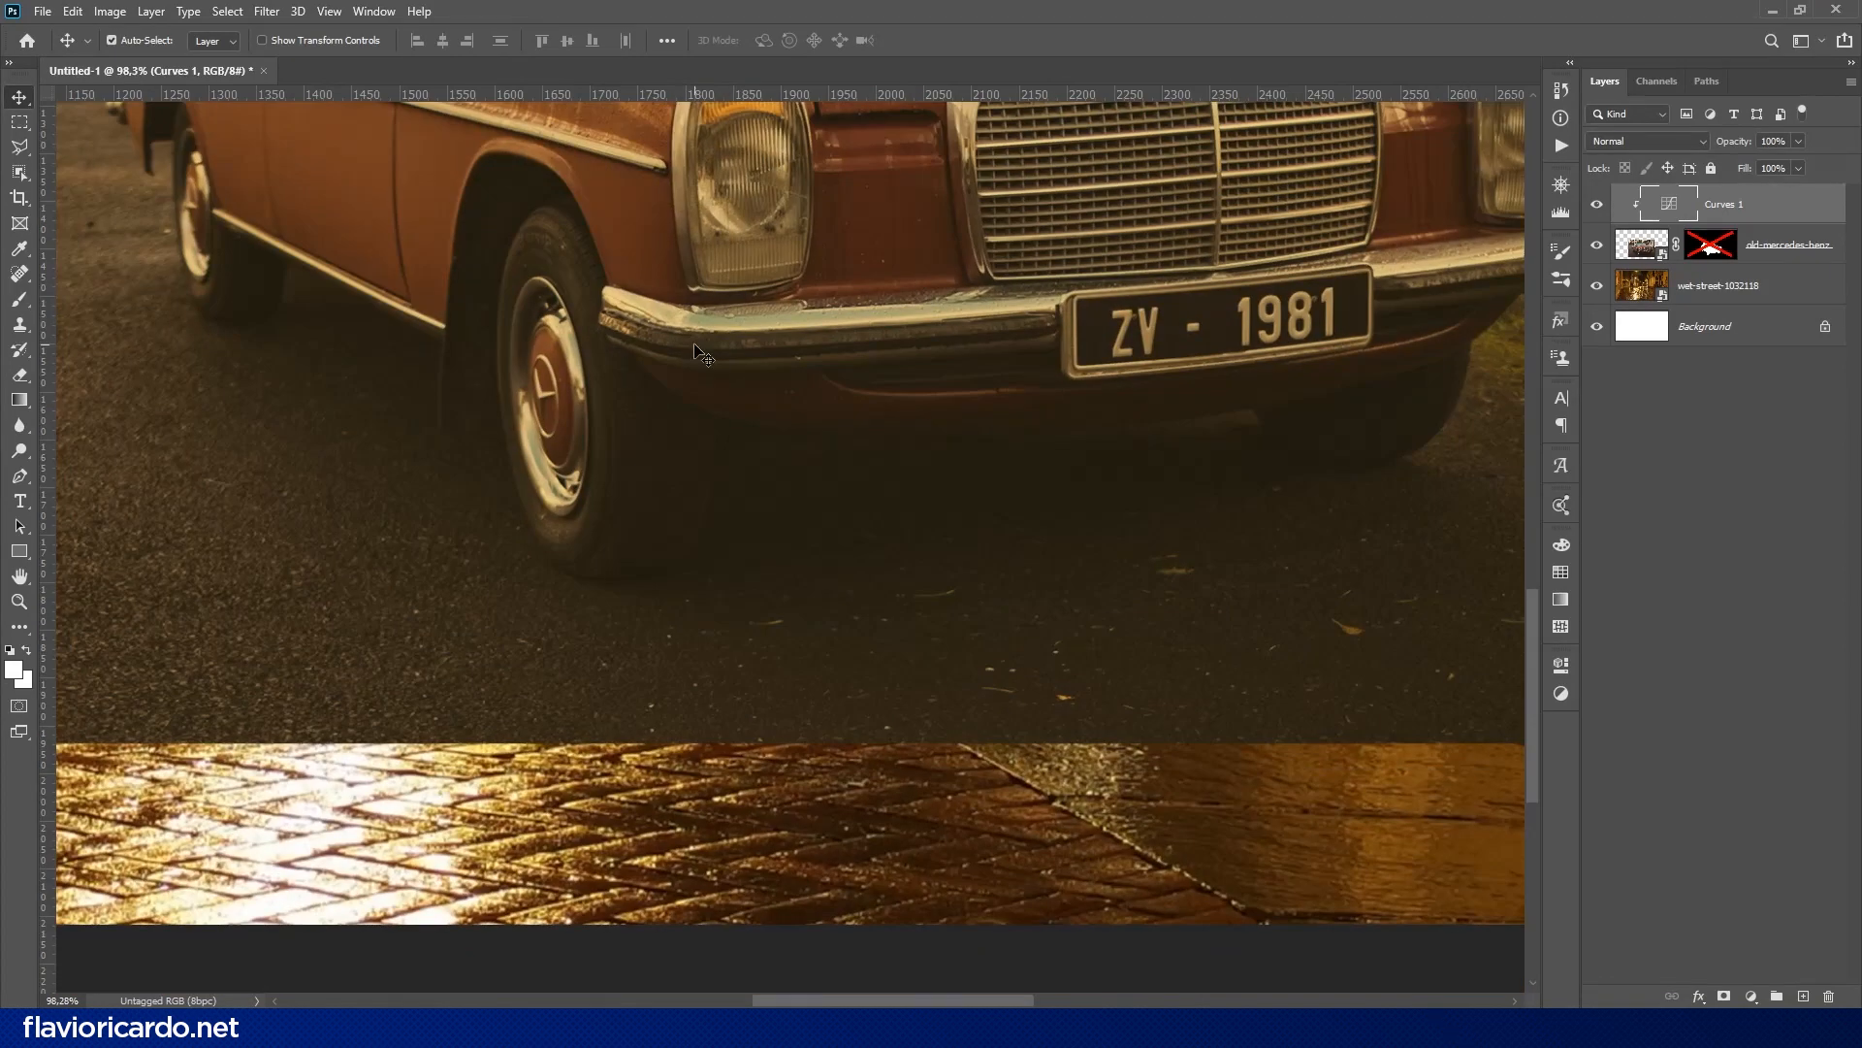
- Create a new layer on top and flatten the 112 px, 22% hardness brush tip into a wide ellipse
key("ctrl+shift+alt+n")
key("b")
right_click(412, 362, "alt")
right_click(454, 374)
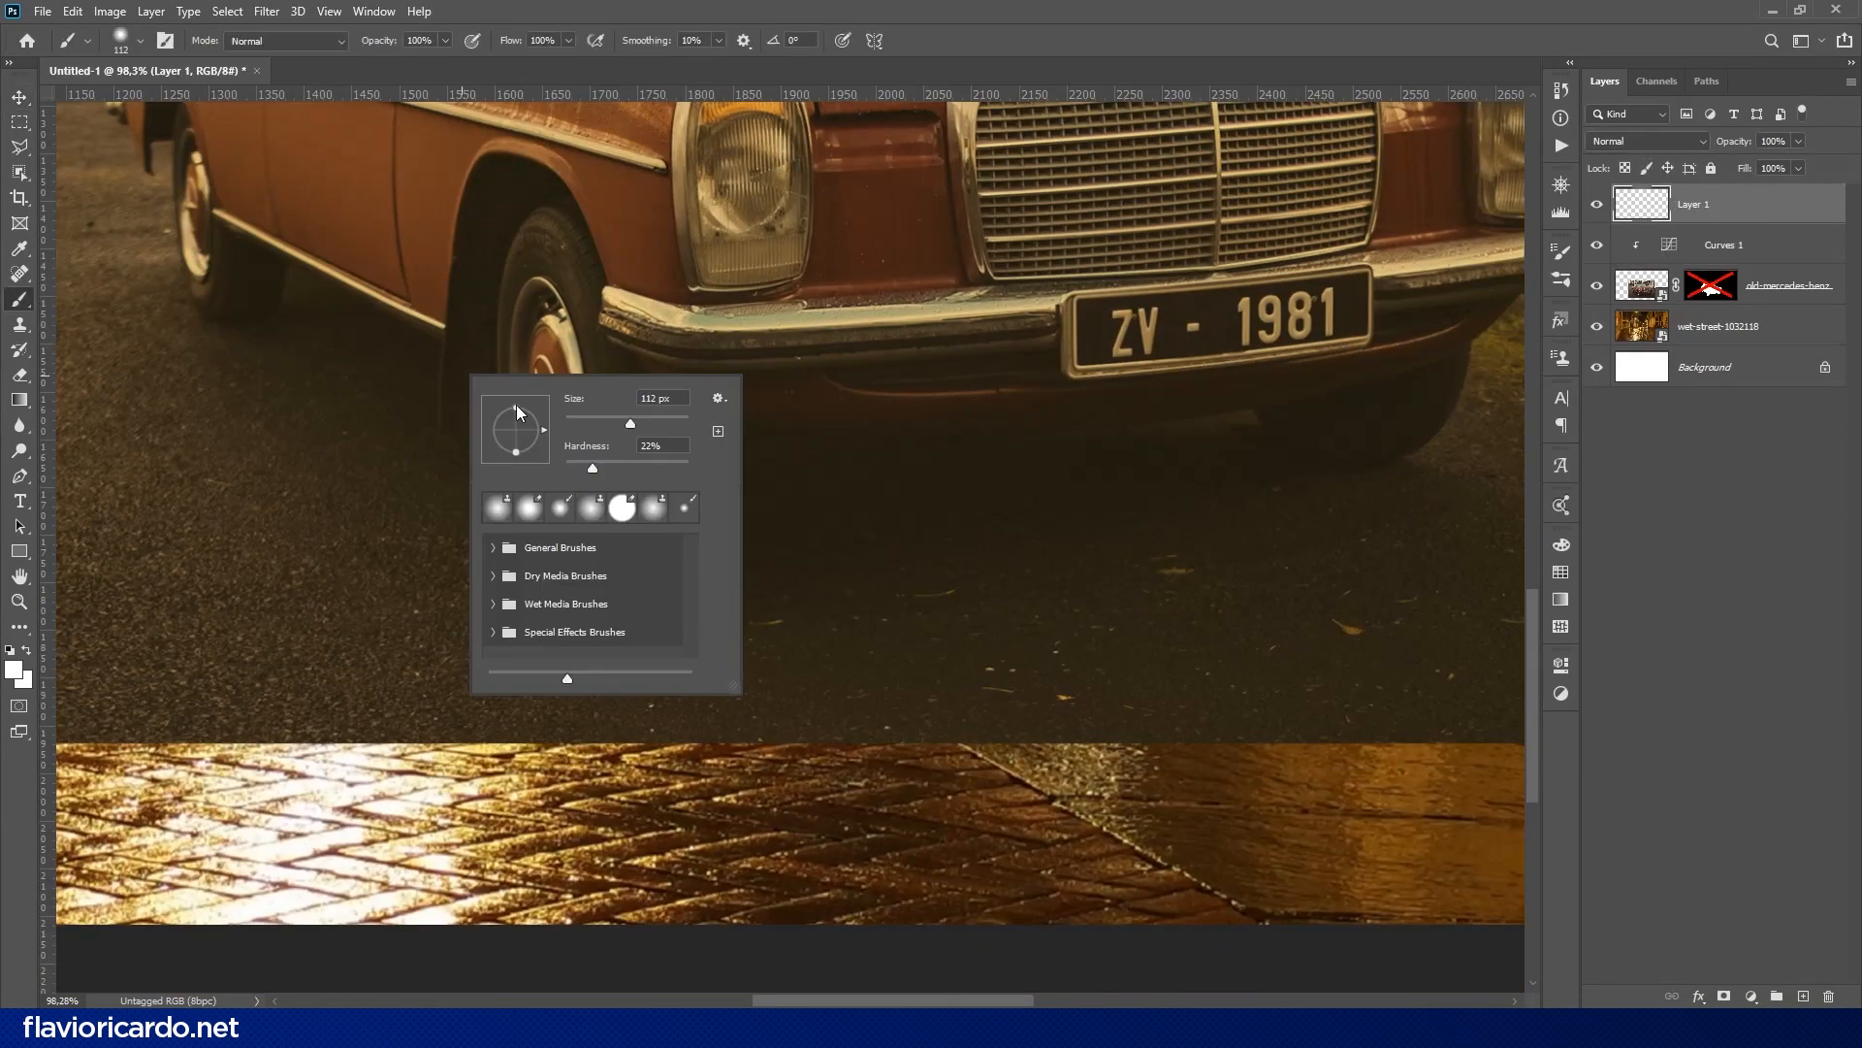
left_click_drag(516, 407, 516, 423)
- Paint a dark ground-colored shadow under the car body and around the wheels, enlarging the brush to 346 px for the wide areas
left_click(251, 310, "alt")
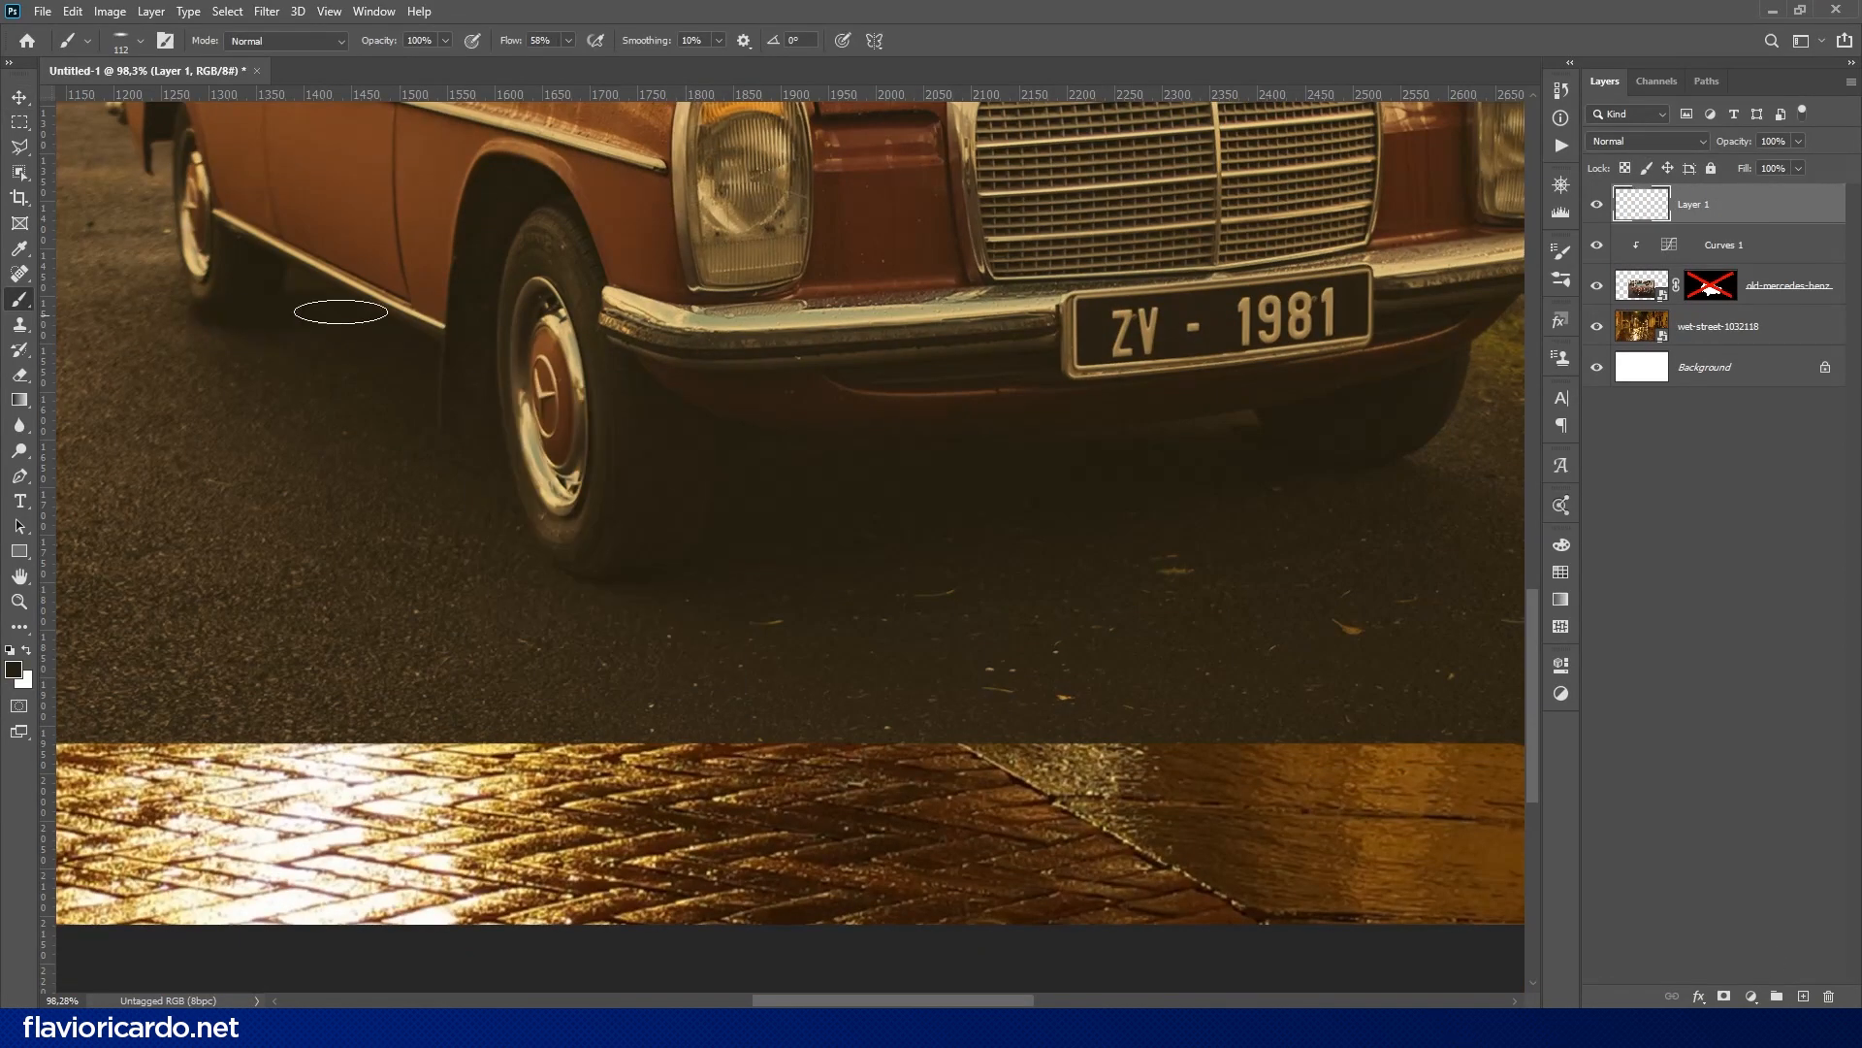
mouse_move(340, 312)
left_mouse_down()
mouse_move(327, 327)
mouse_move(711, 563)
left_mouse_up()
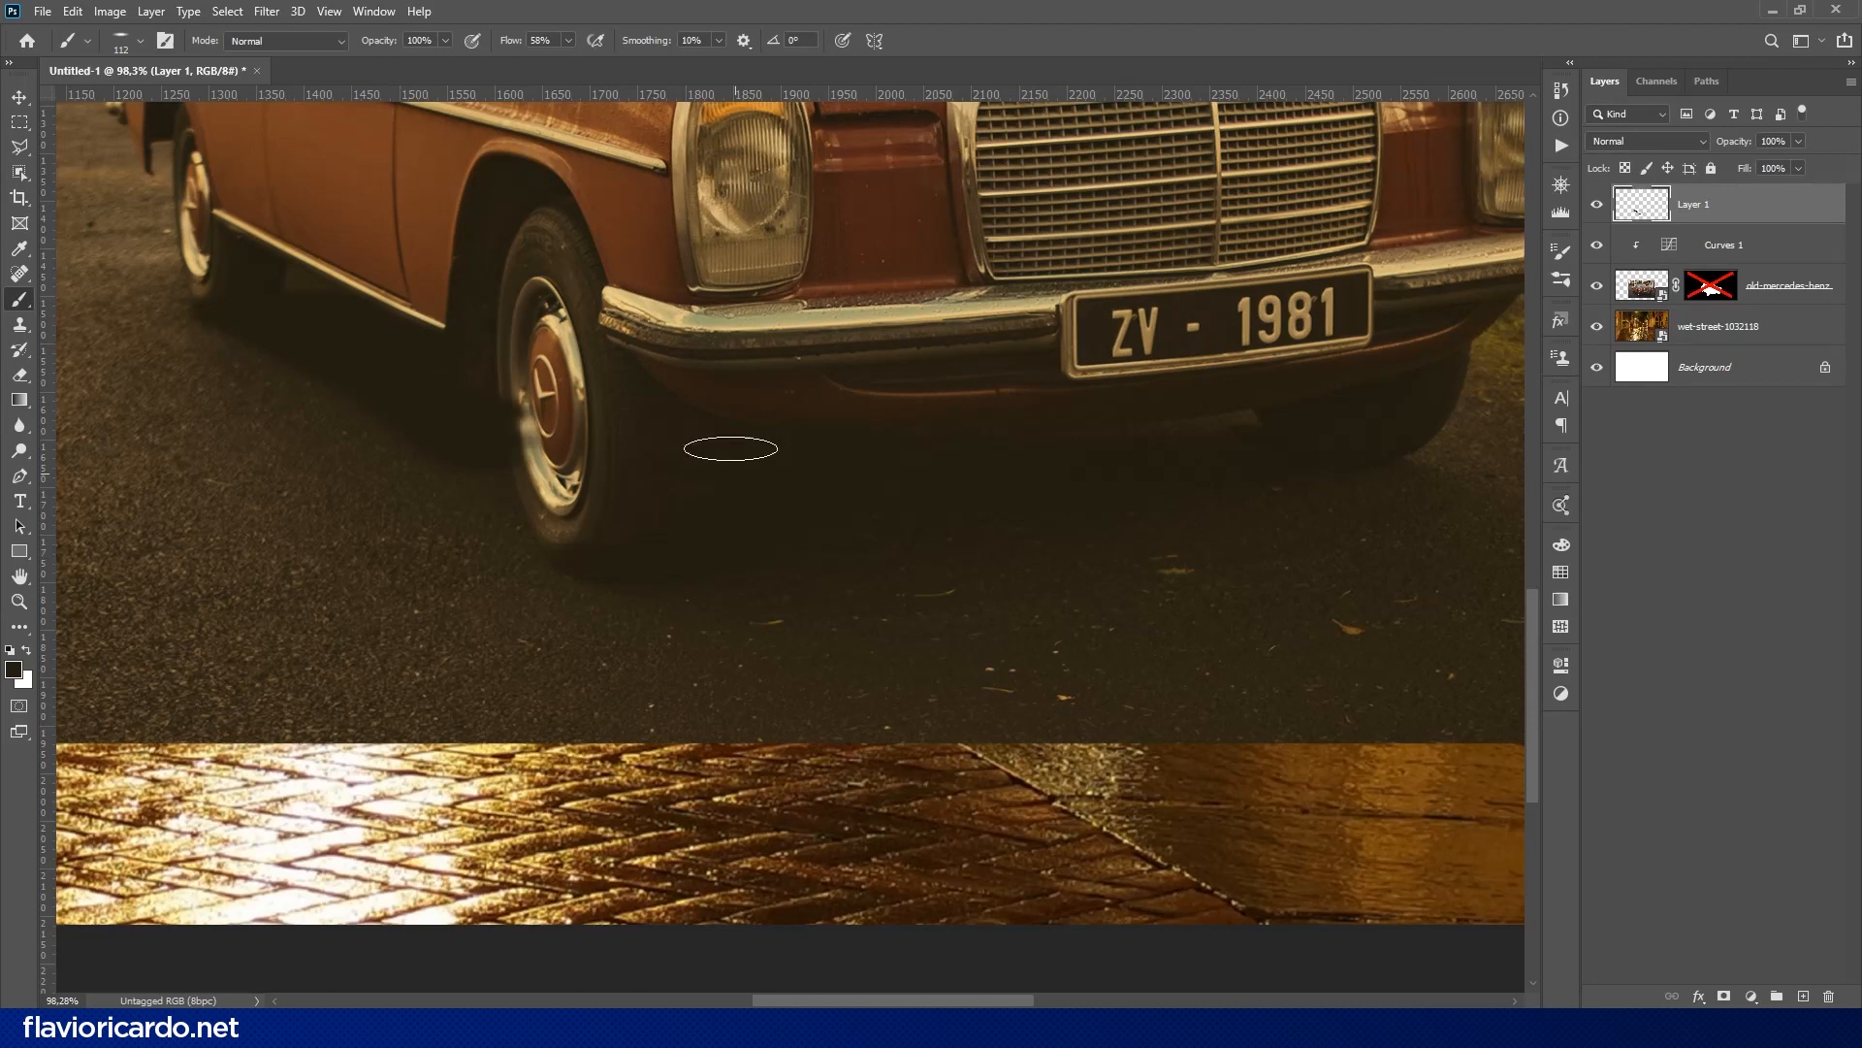
right_click(894, 507, "alt")
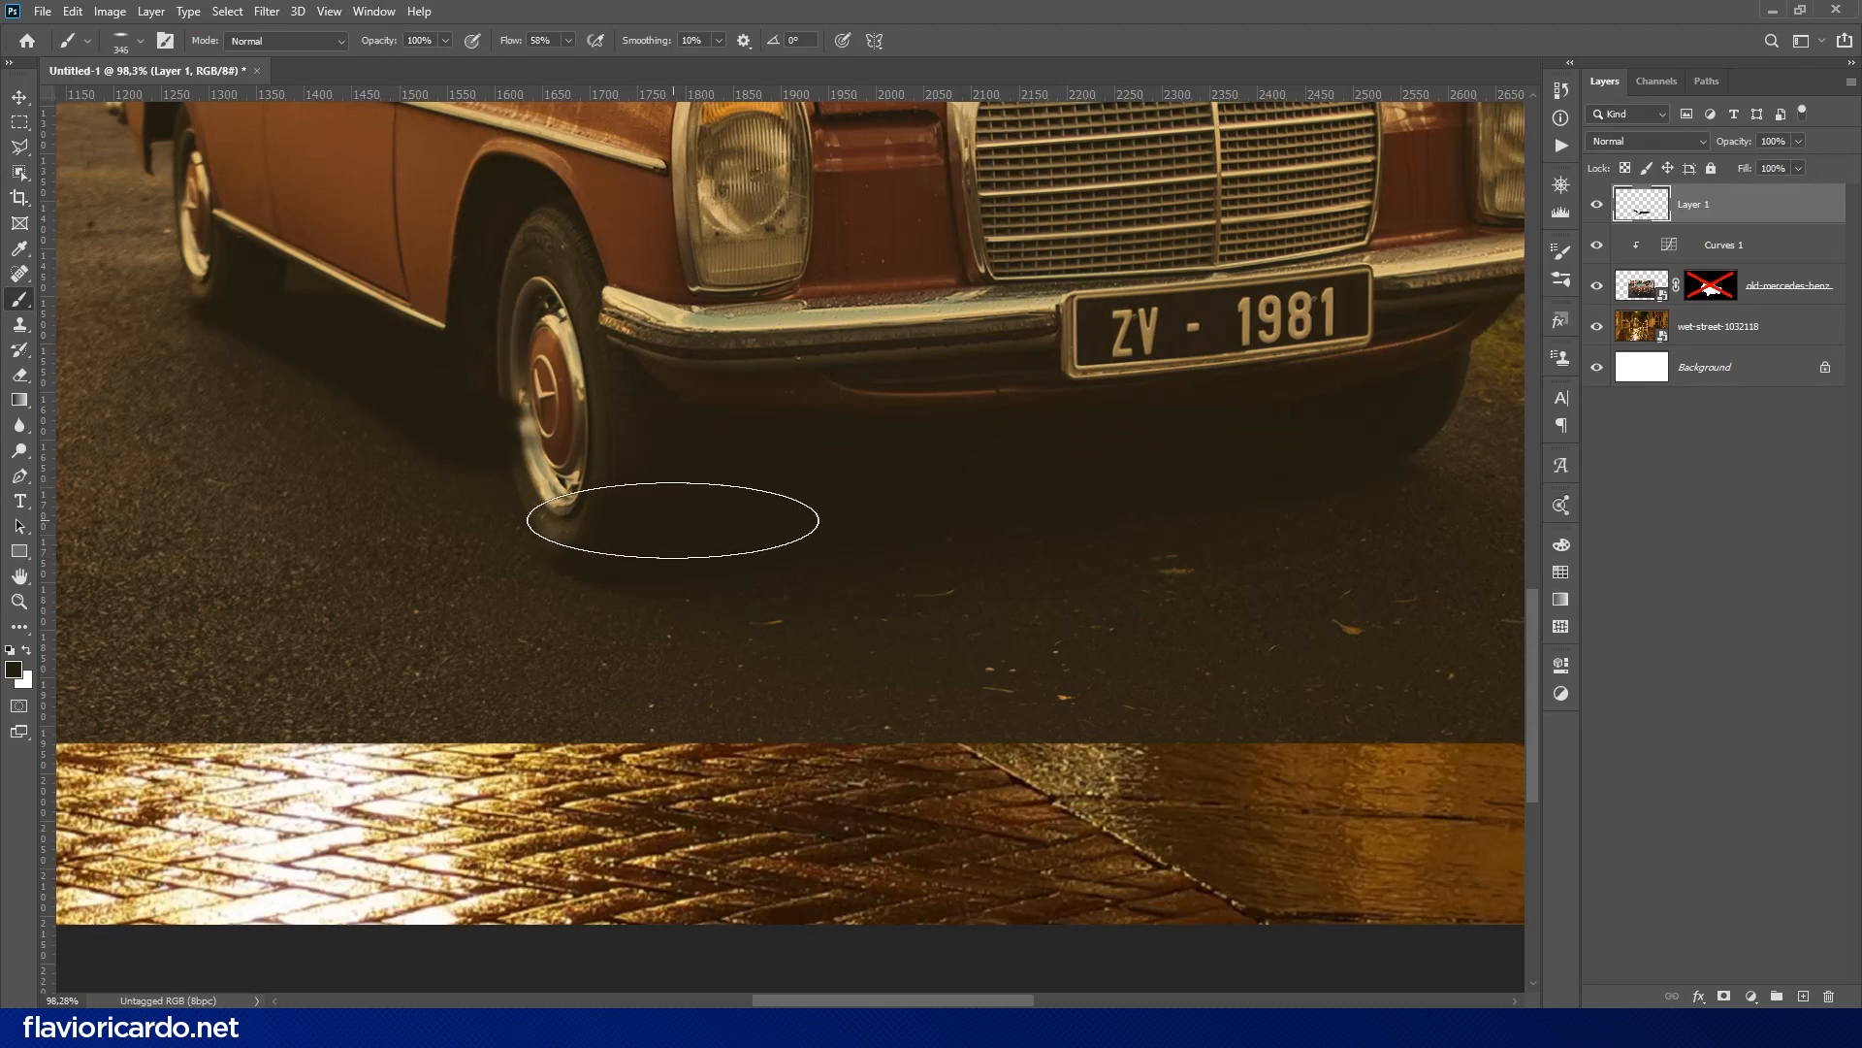
mouse_move(672, 520)
left_mouse_down()
mouse_move(533, 403)
mouse_move(860, 416)
mouse_move(586, 324)
mouse_move(605, 406)
left_mouse_up()
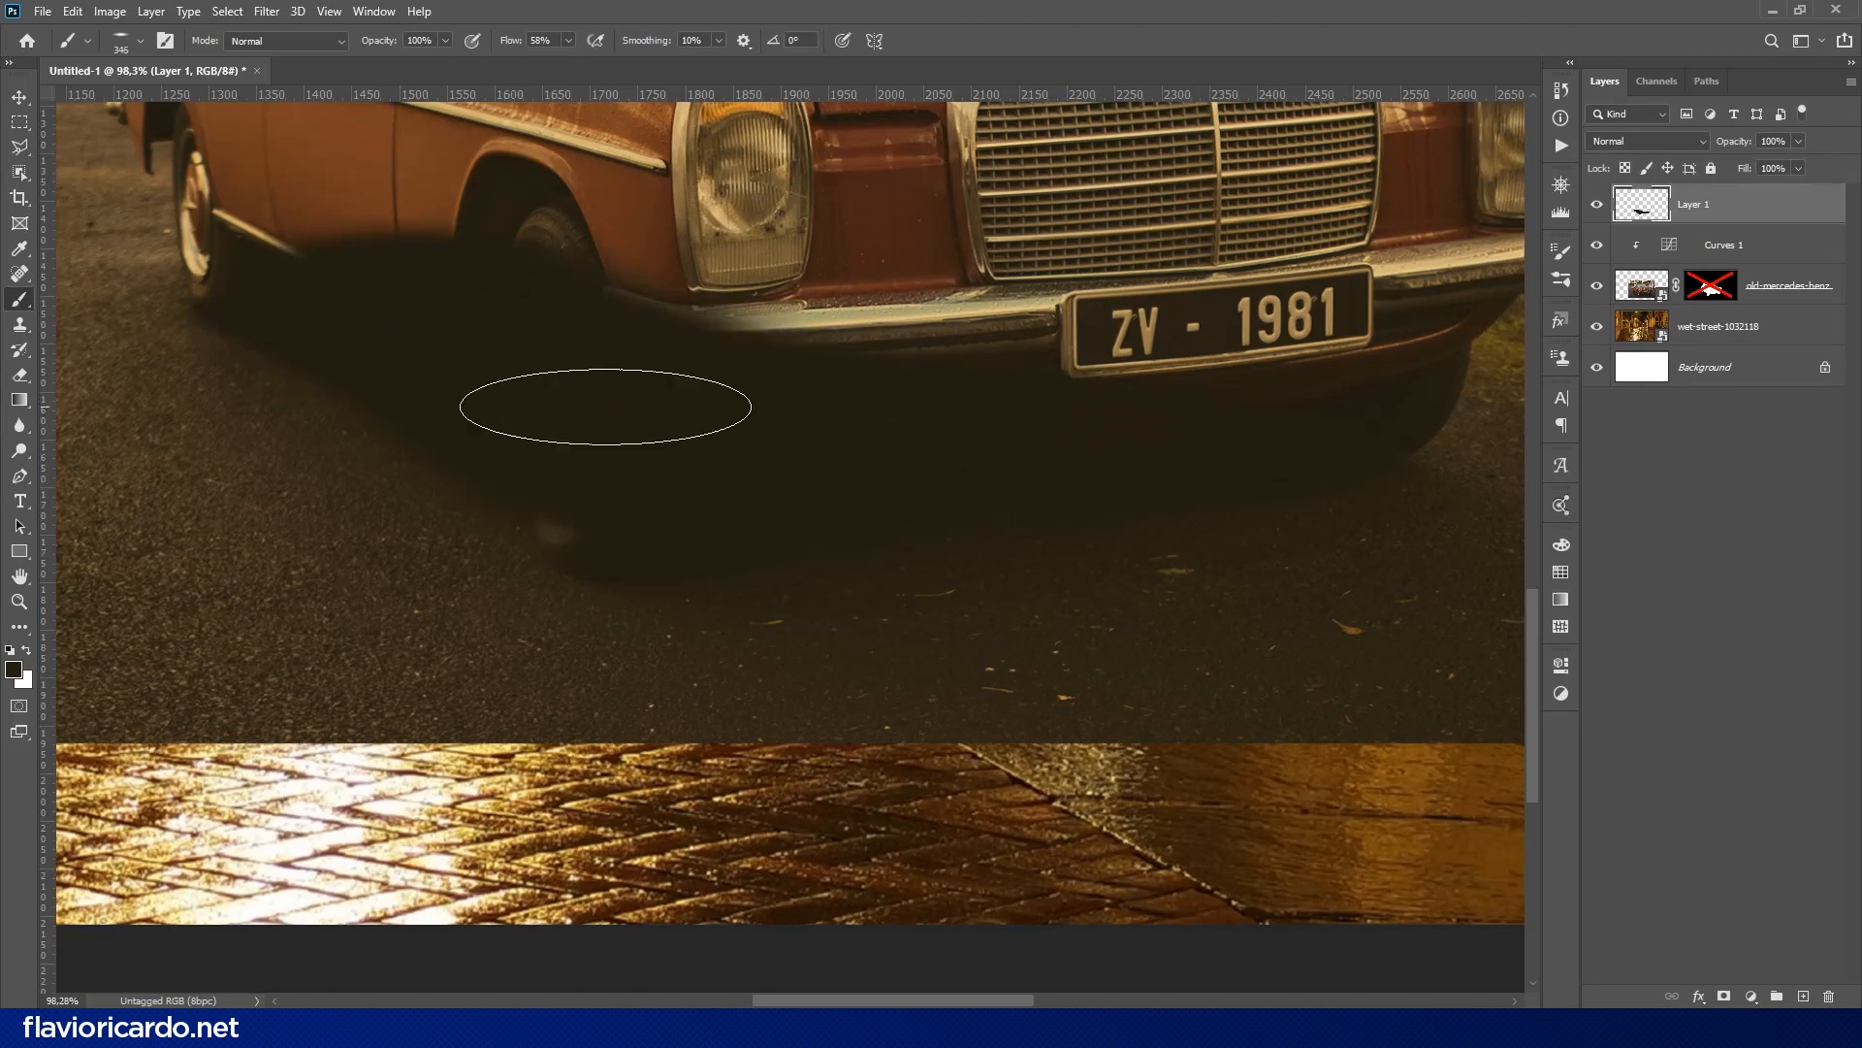
right_click(708, 499, "alt")
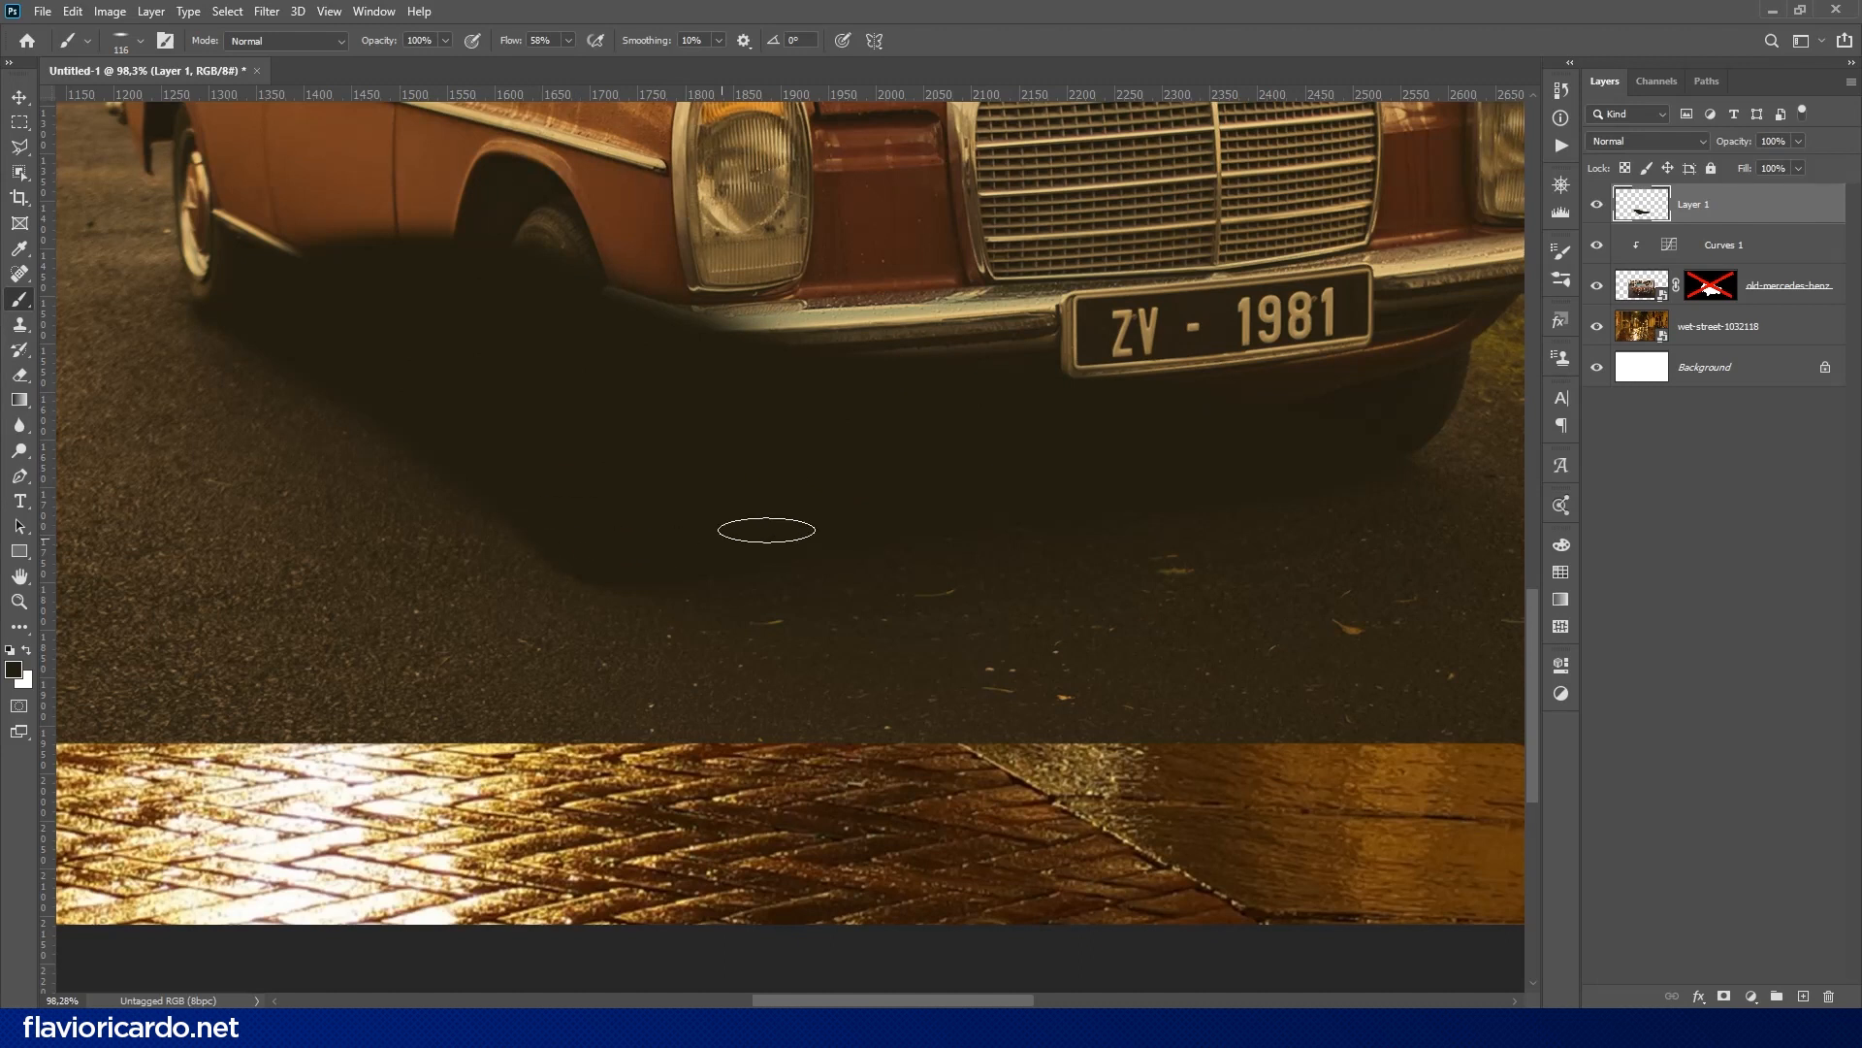
- Re-enable the car layer's mask and move the painted shadow layer beneath the car layer
key("ctrl+0")
left_click_drag(1637, 207, 1642, 290)
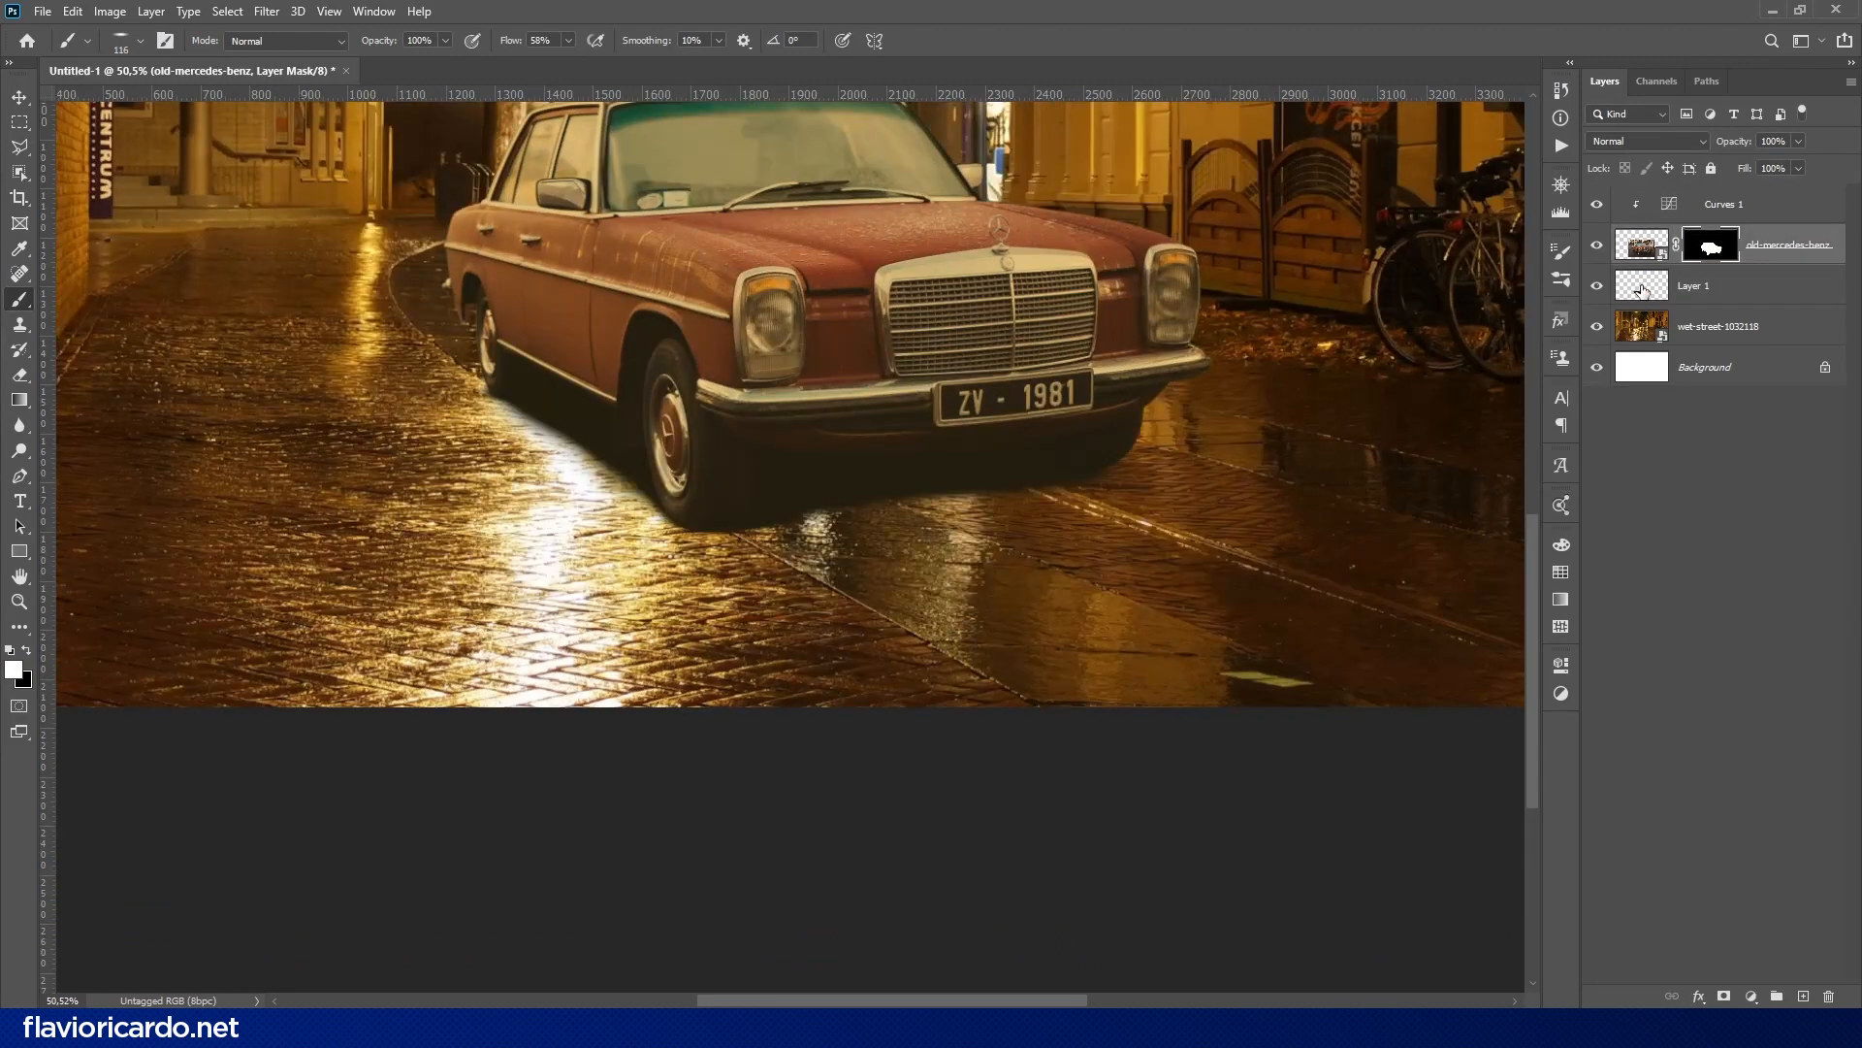
- Clip a dark Solid Color fill to the shadow layer, and set that shadow layer to Multiply with about 95% fill
left_click(1752, 996)
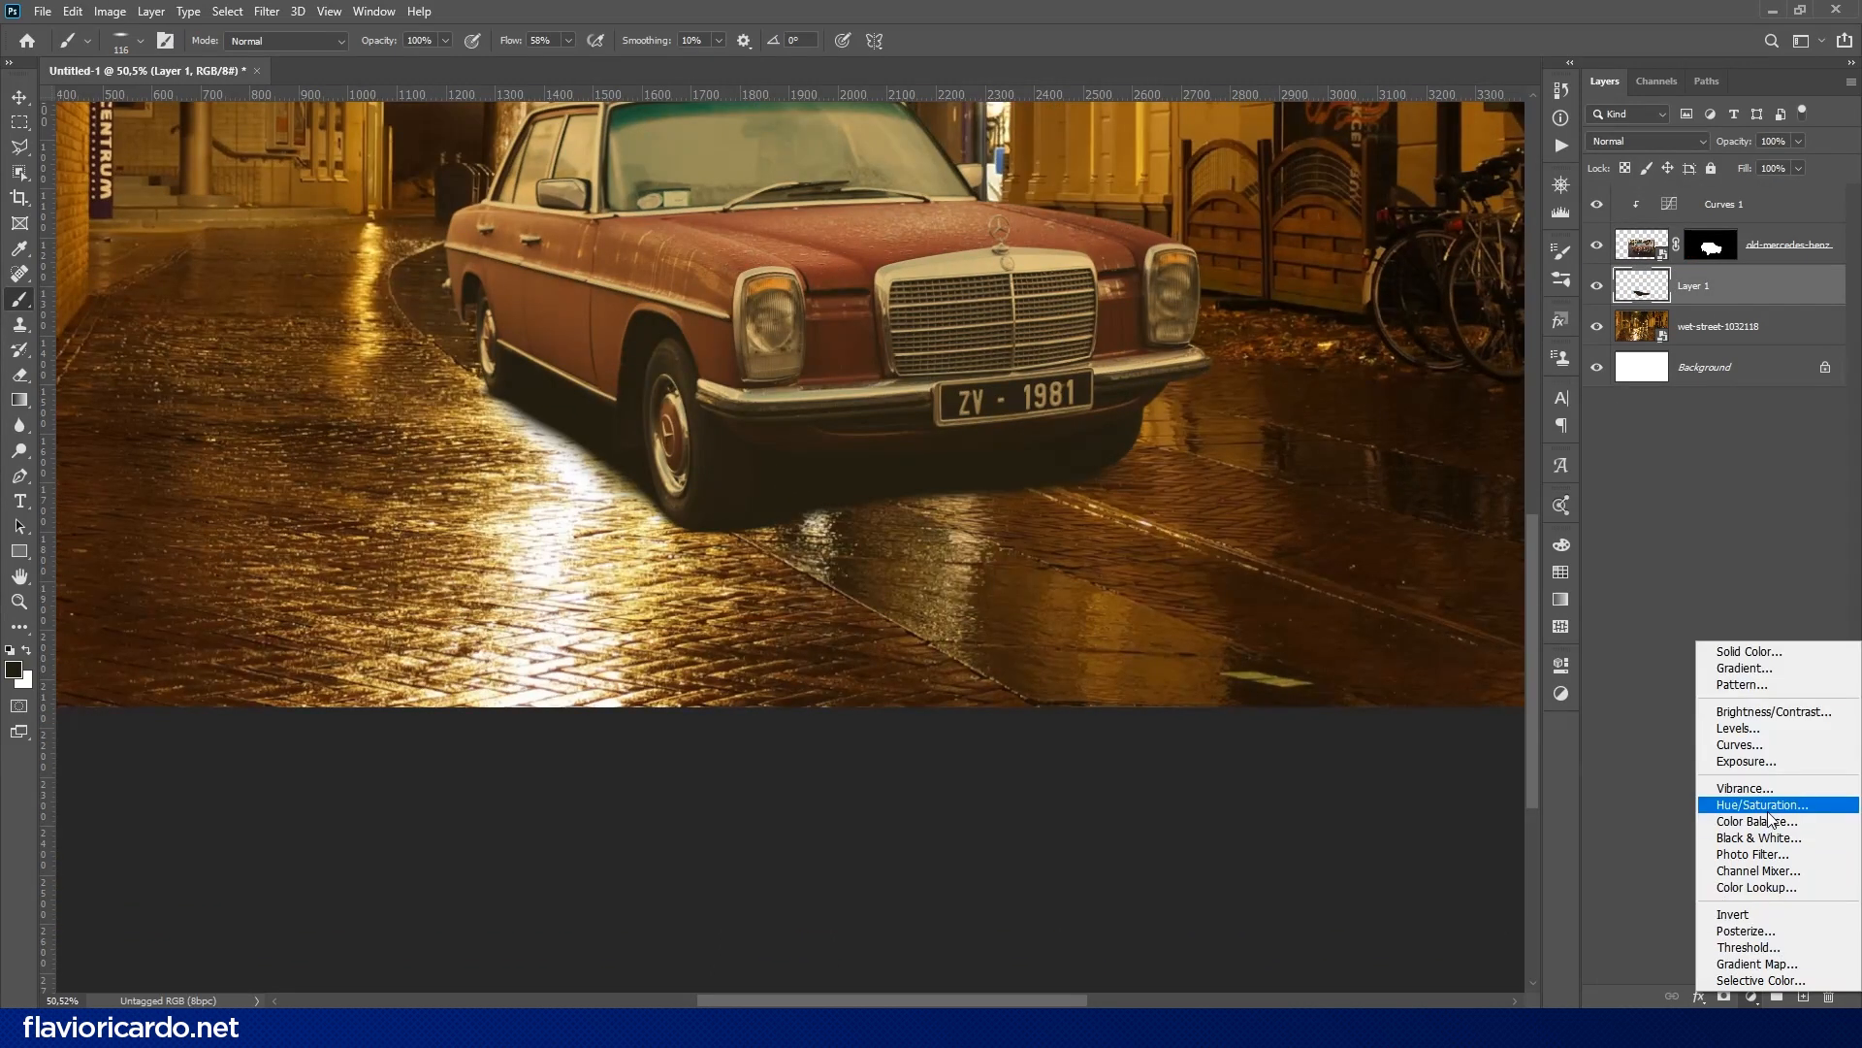
left_click(1749, 651)
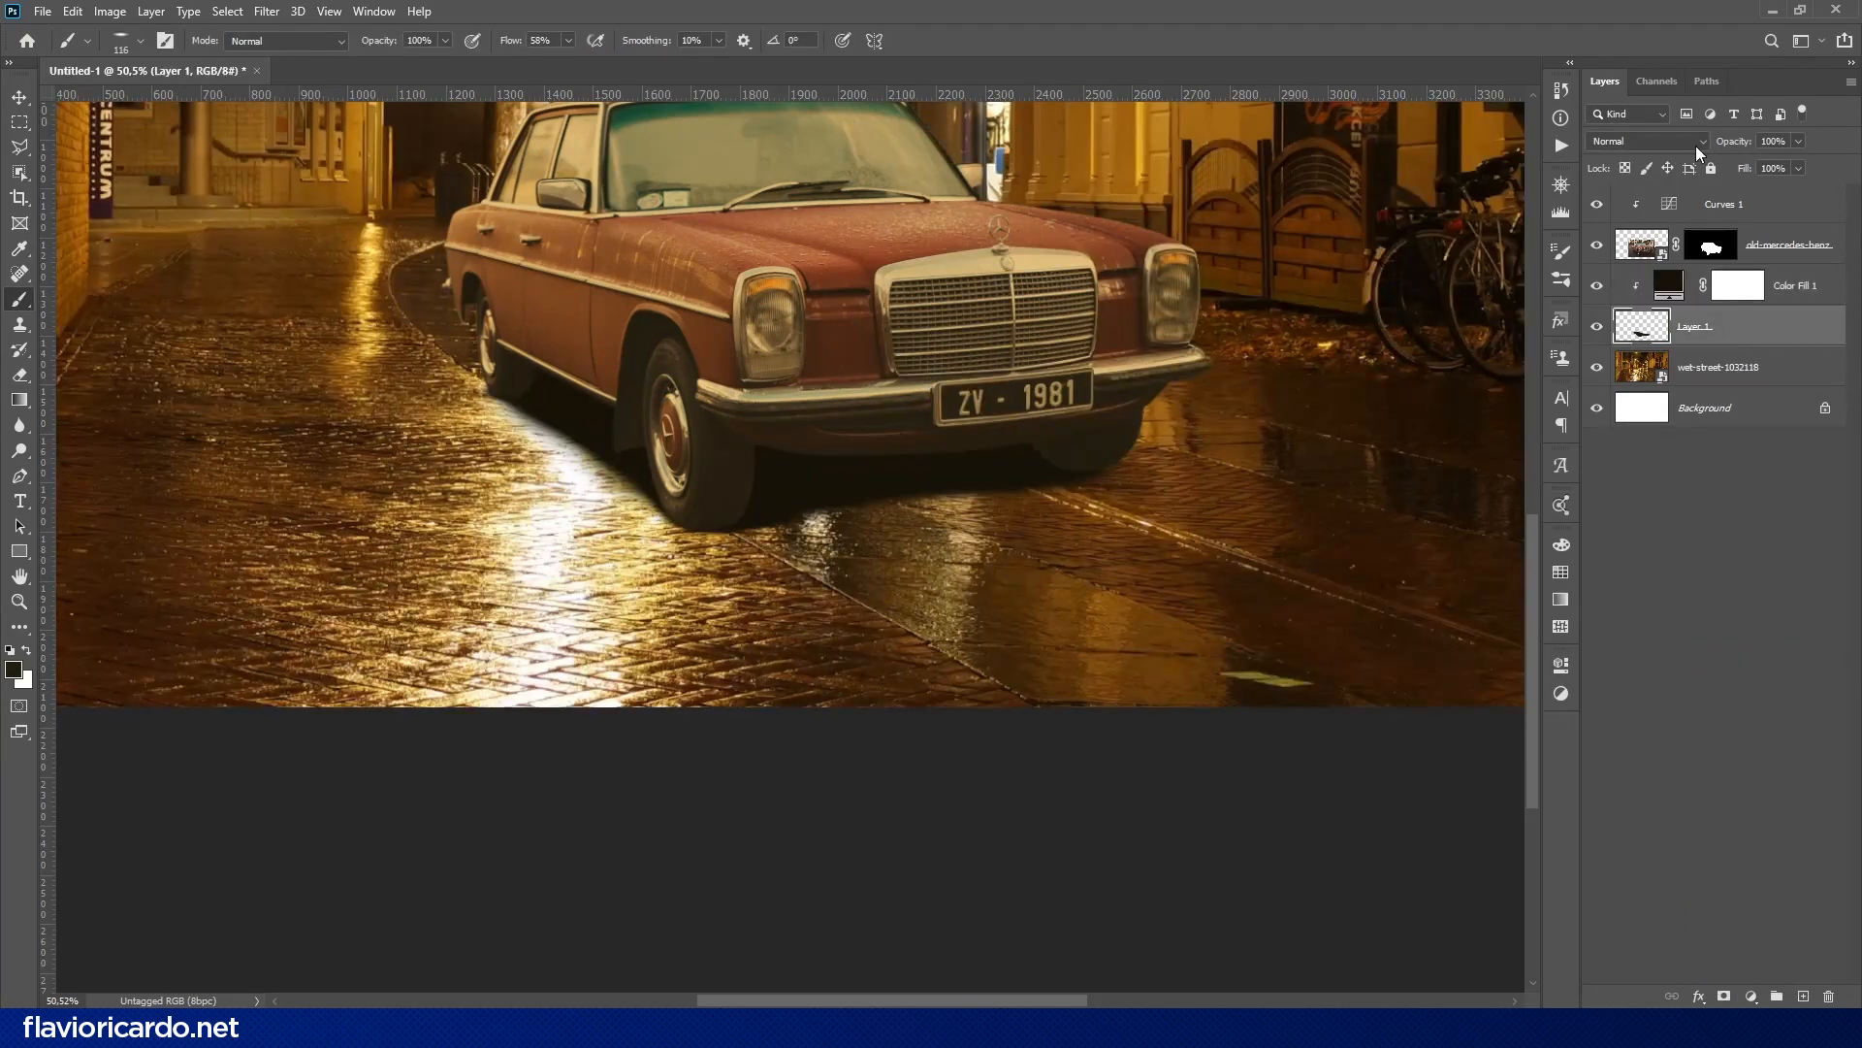
left_click(1696, 142)
left_click(1613, 216)
left_click_drag(1742, 169, 1744, 174)
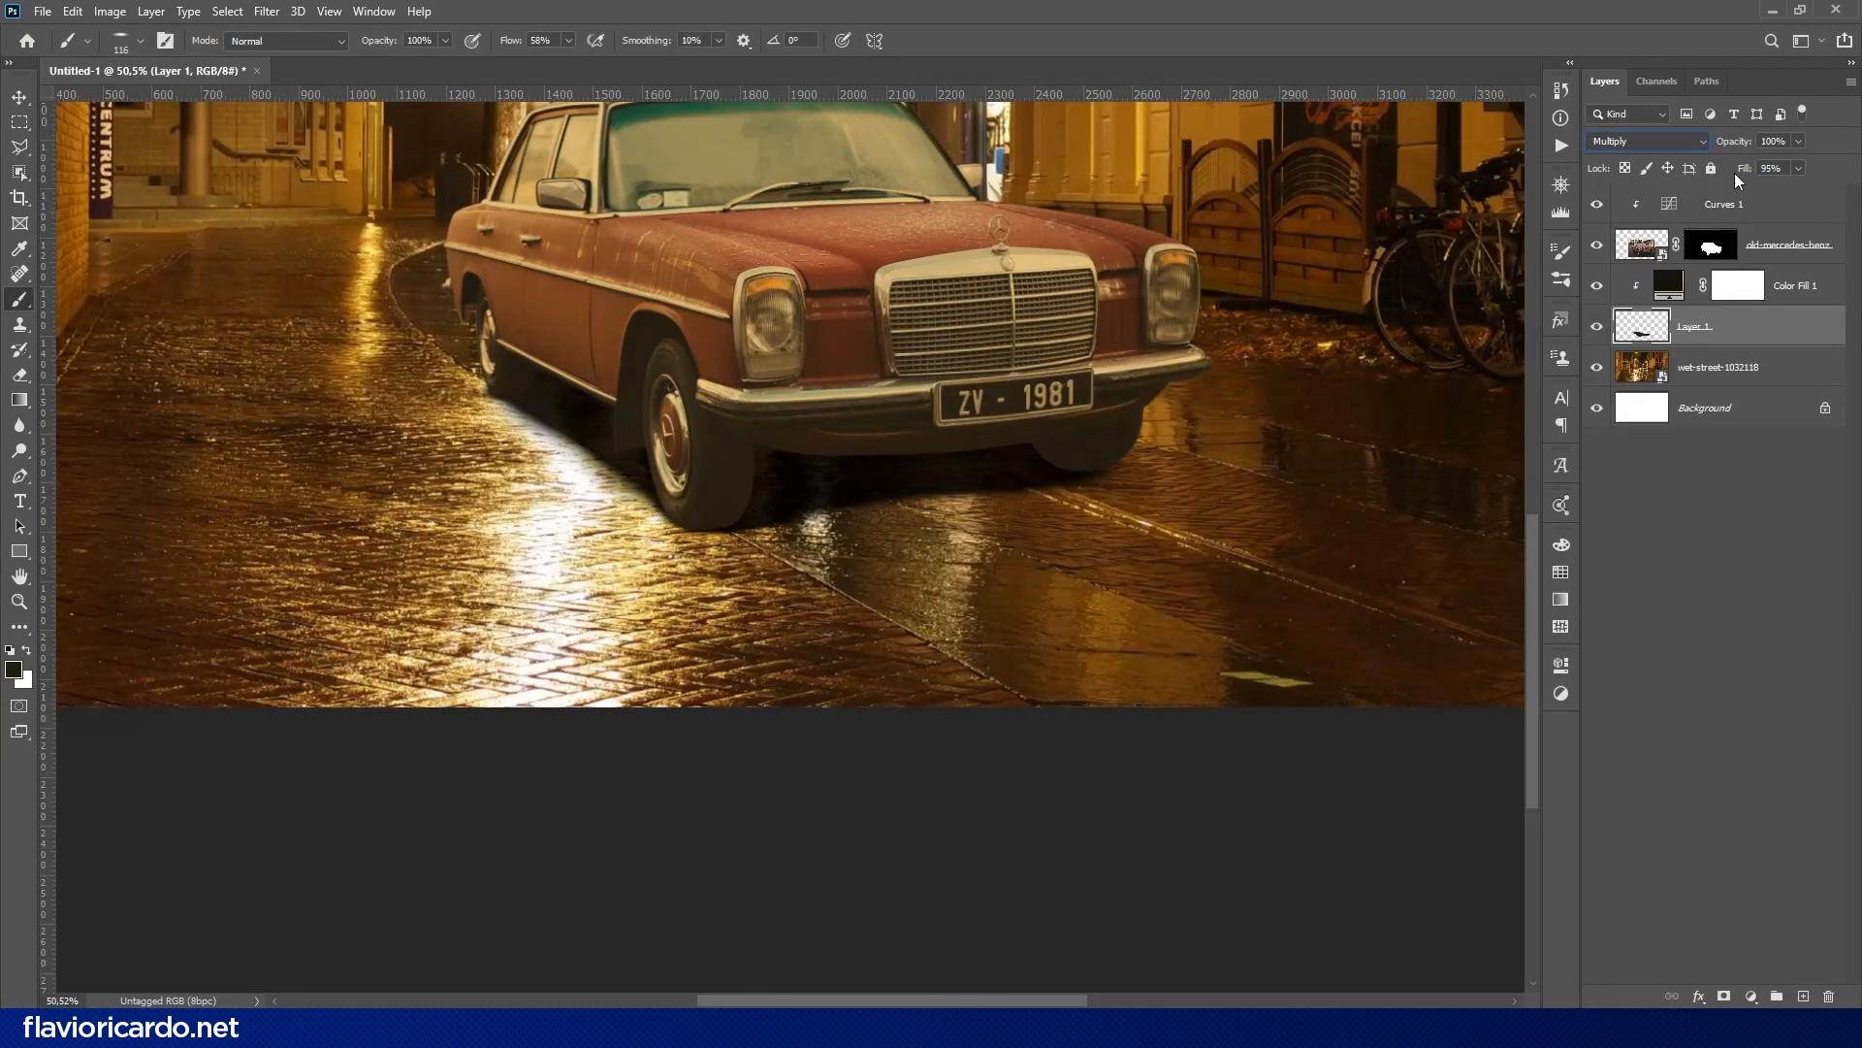
- On a new layer beneath the contact shadow, paint a wide soft shadow with a 440 px brush across the street in front of the car
left_click(1803, 997, "ctrl")
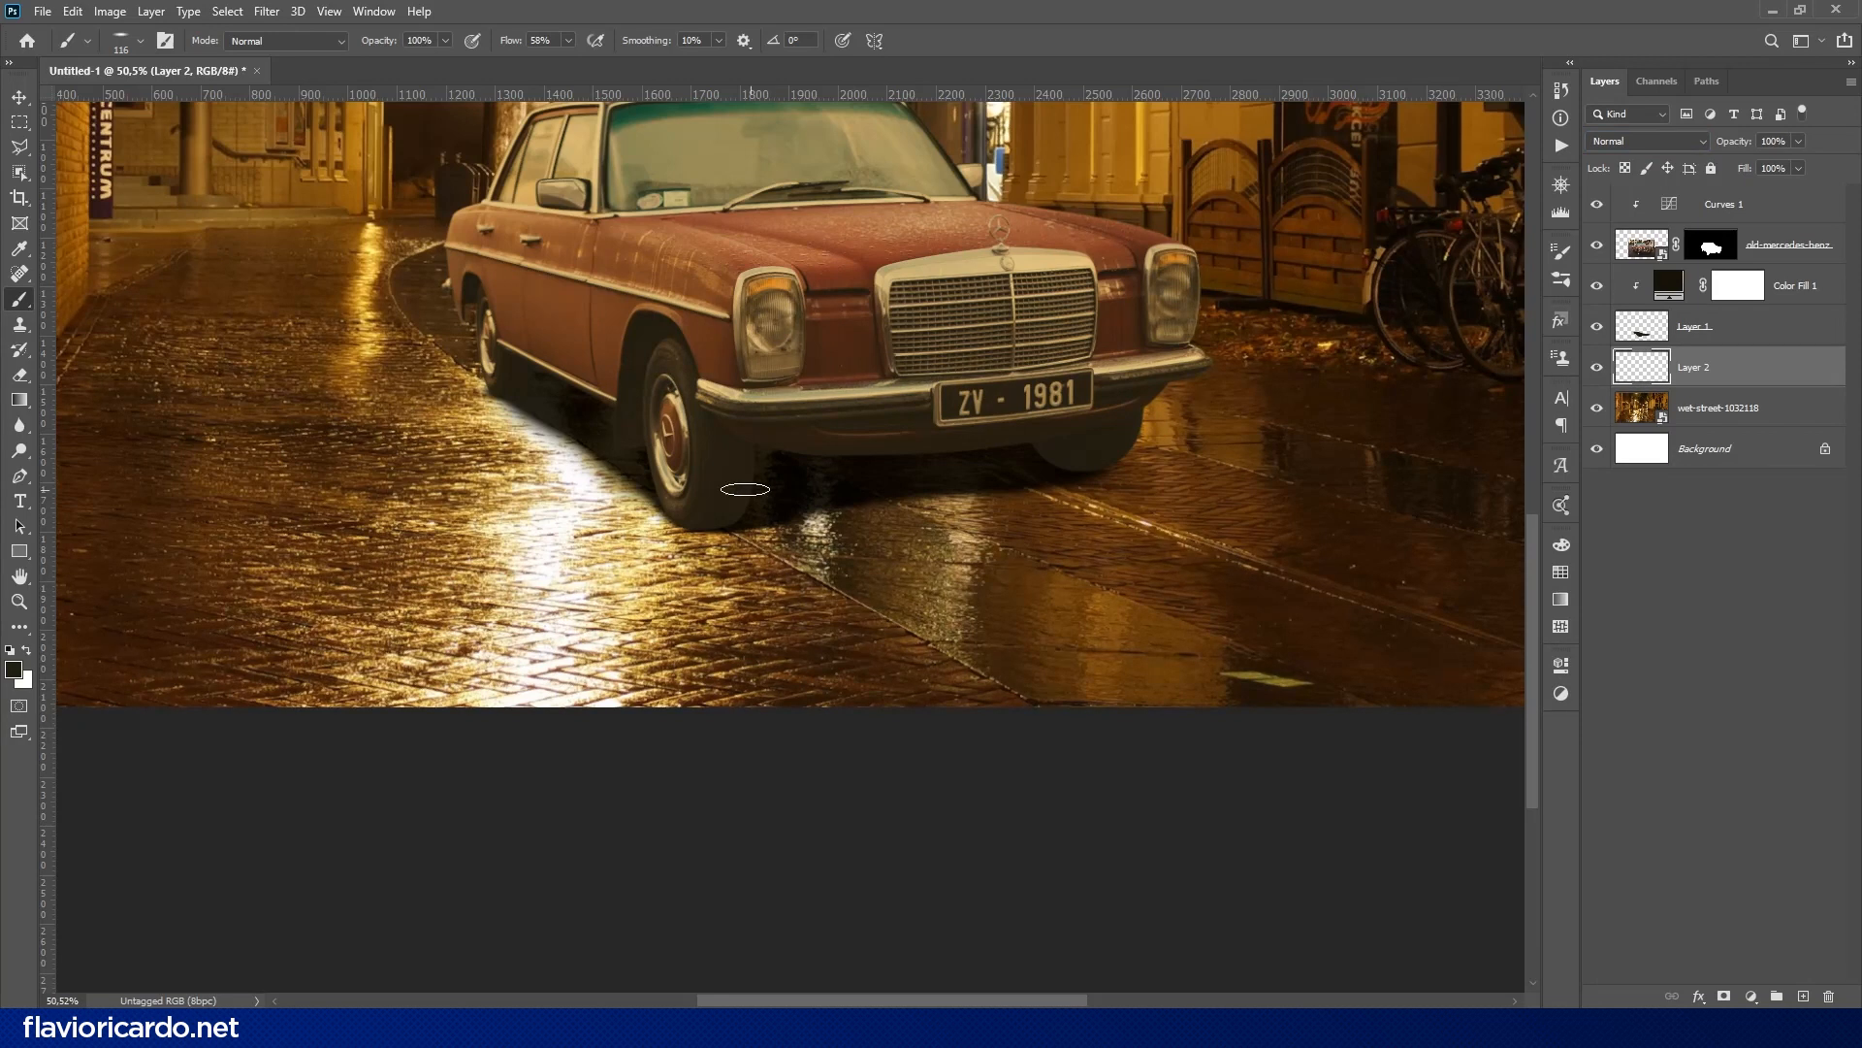
mouse_move(614, 401)
left_mouse_down()
mouse_move(684, 401)
mouse_move(669, 460)
mouse_move(923, 501)
mouse_move(1060, 474)
mouse_move(803, 536)
mouse_move(1050, 465)
left_mouse_up()
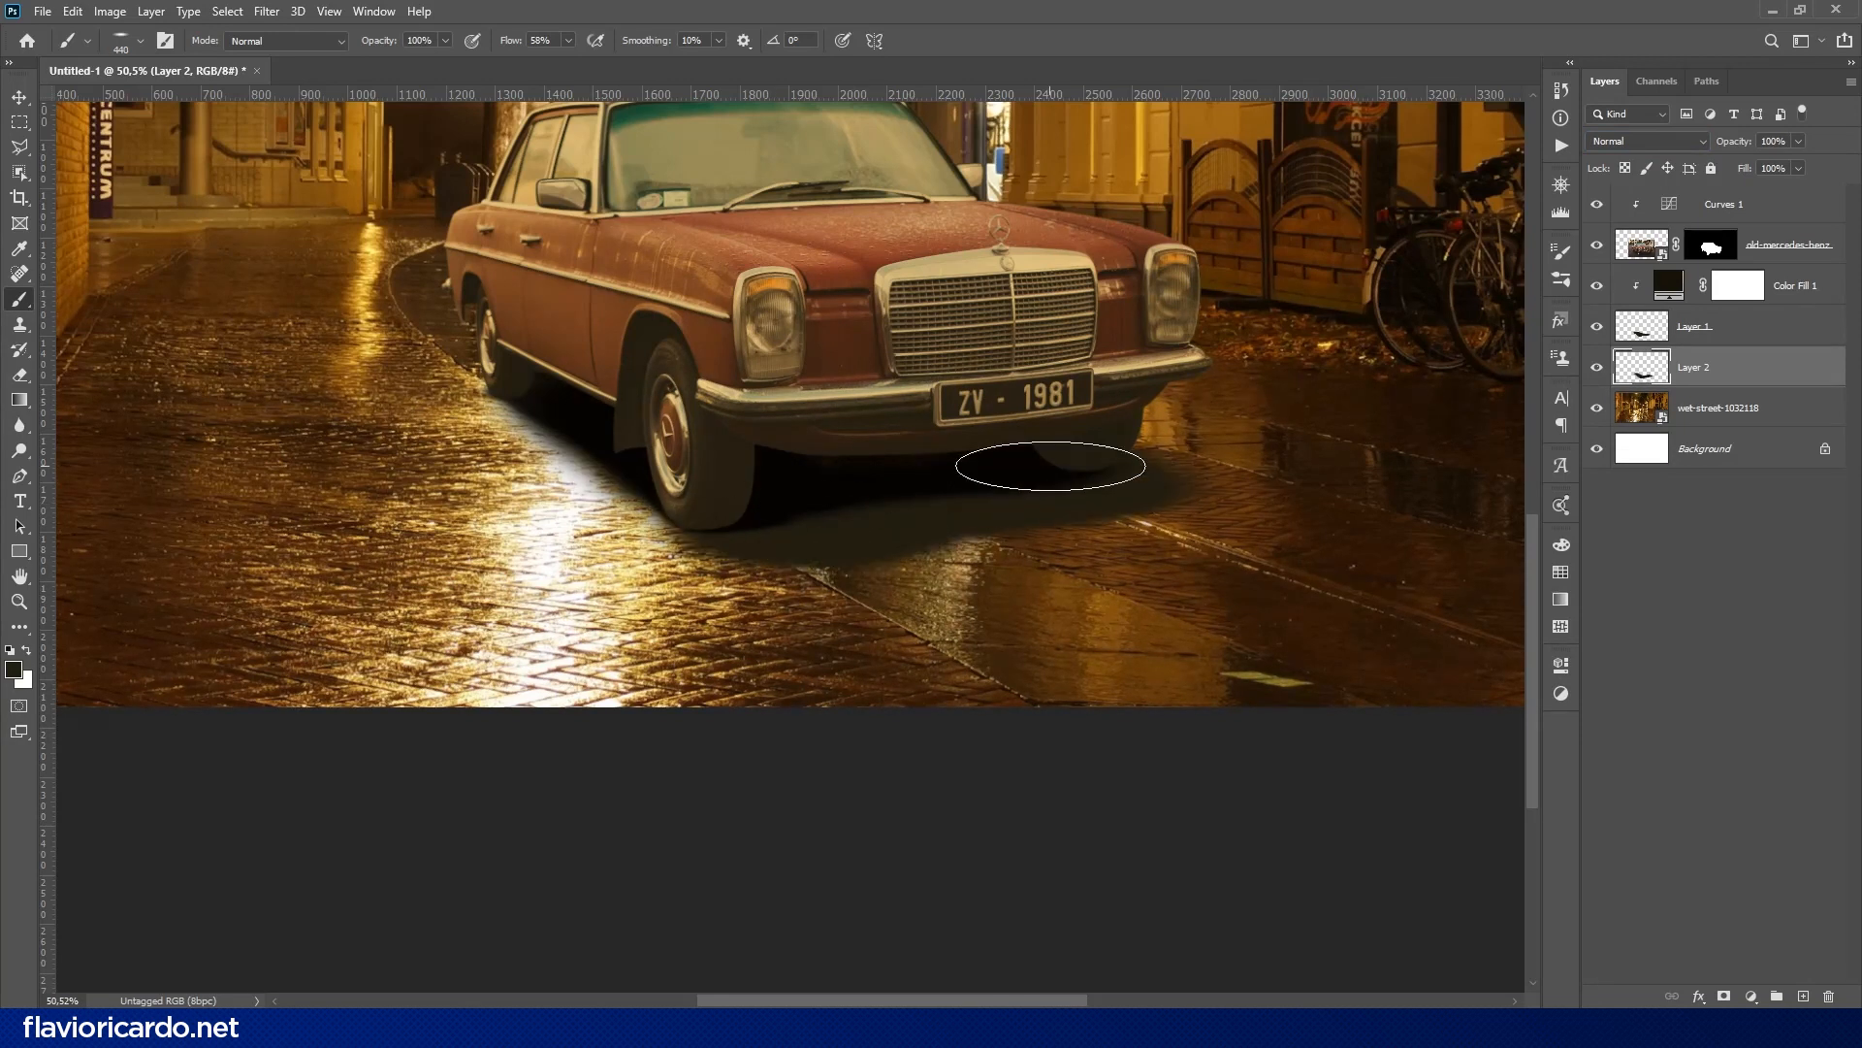
mouse_move(630, 425)
left_mouse_down()
mouse_move(782, 714)
mouse_move(713, 704)
mouse_move(715, 757)
mouse_move(770, 790)
mouse_move(931, 765)
left_mouse_up()
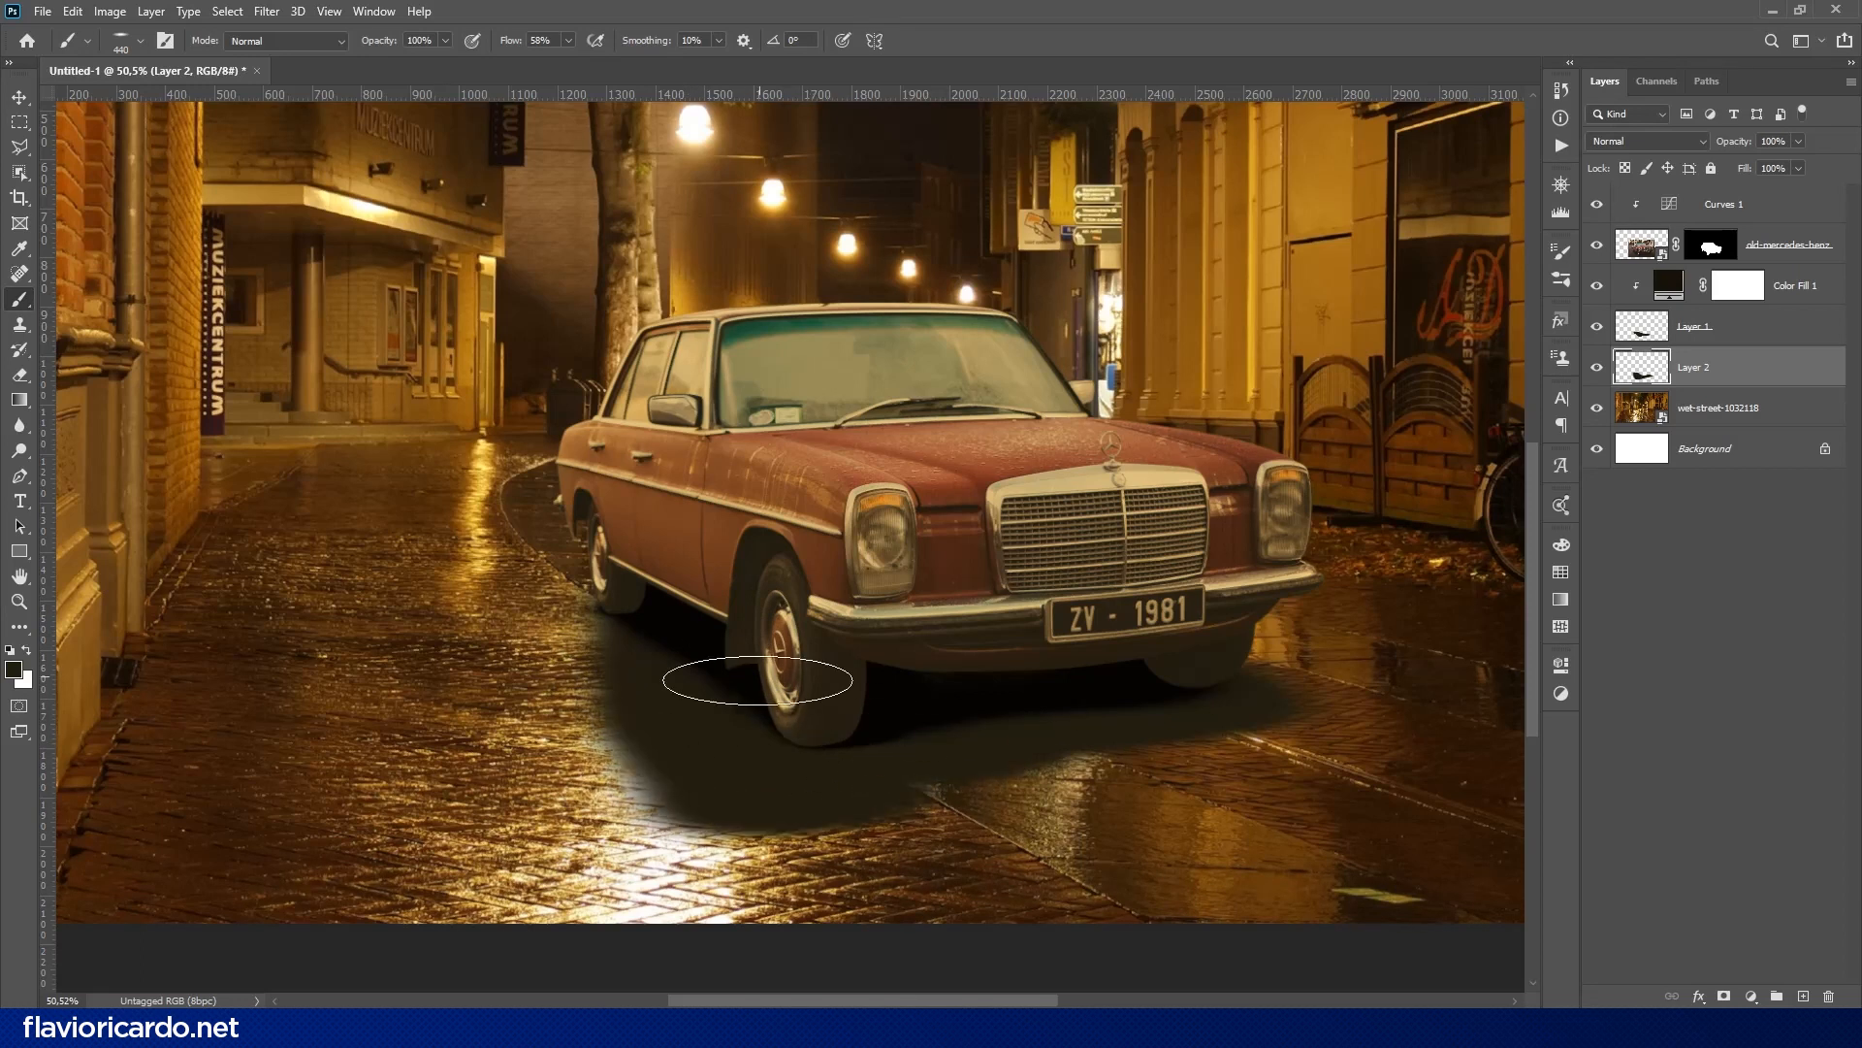
mouse_move(758, 680)
left_mouse_down()
mouse_move(728, 790)
mouse_move(956, 789)
mouse_move(1226, 752)
mouse_move(858, 810)
mouse_move(790, 844)
mouse_move(981, 873)
mouse_move(864, 906)
mouse_move(1219, 836)
left_mouse_up()
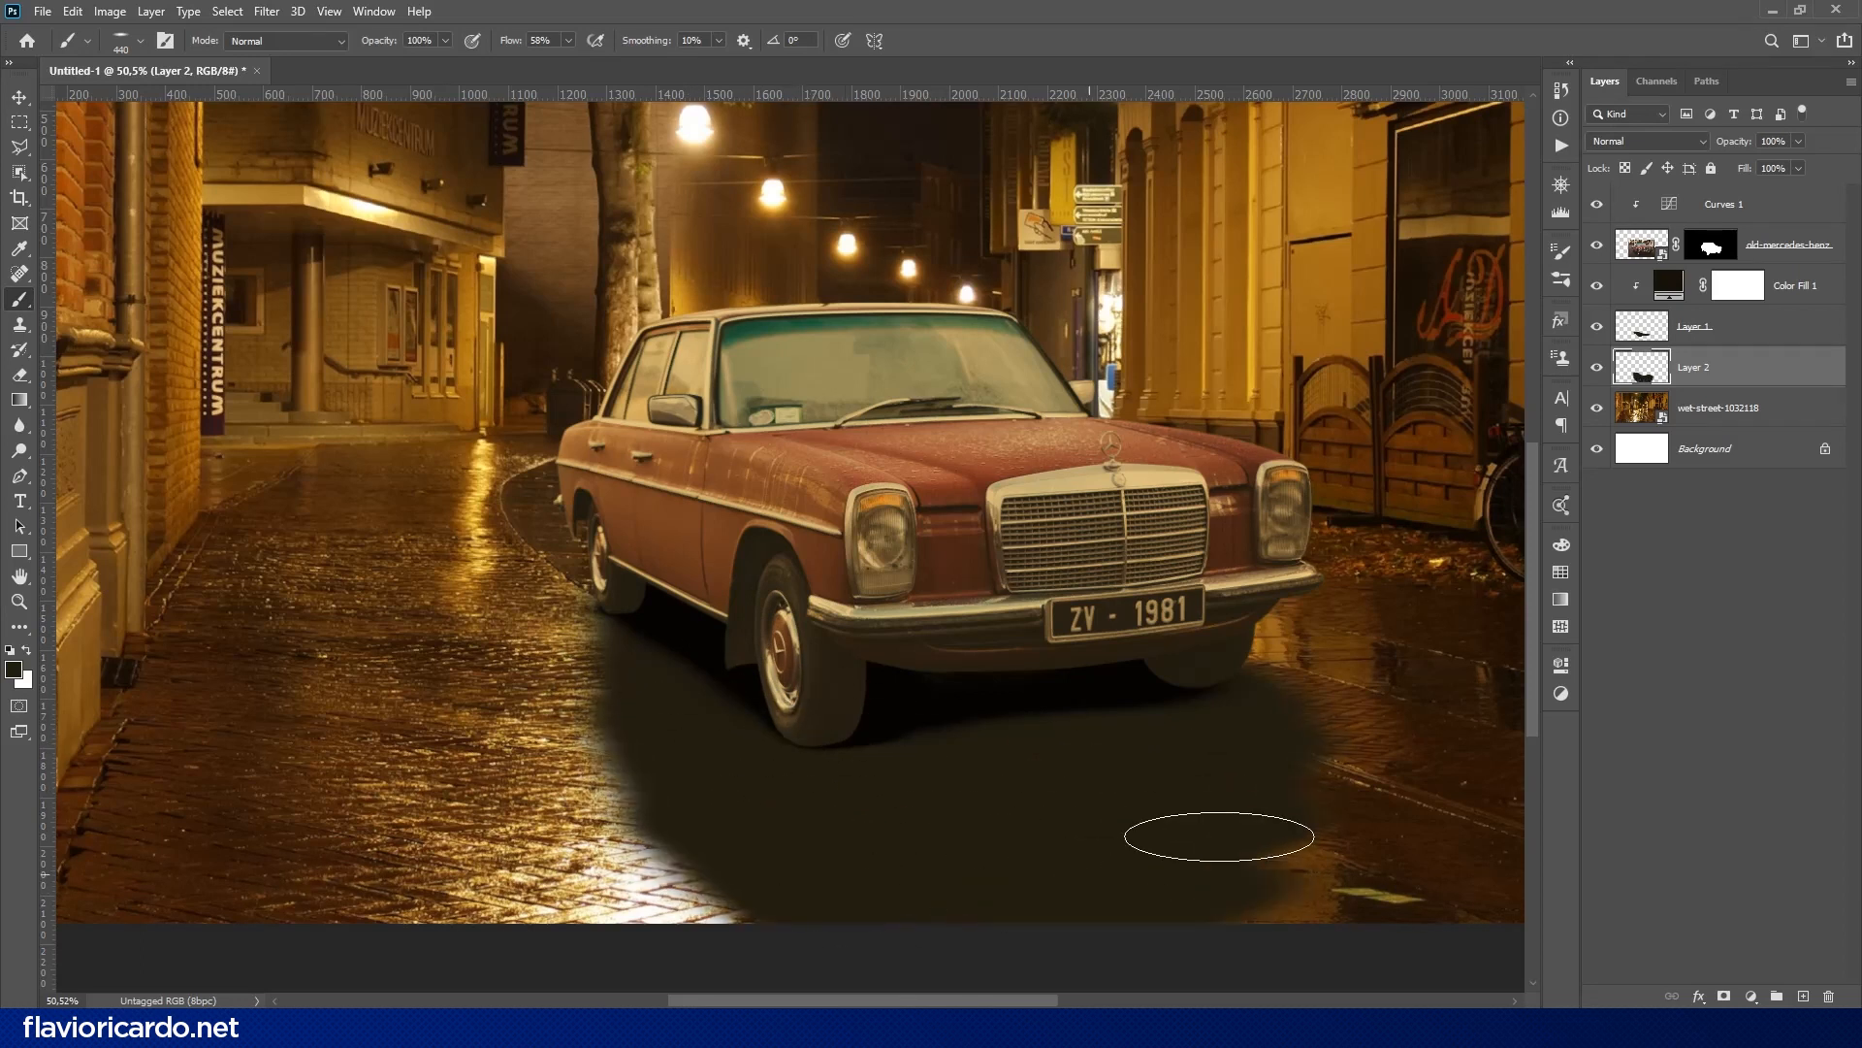
- Set the wide street shadow layer's blend mode to Multiply and adjust its fill
left_click(1646, 141)
left_click(1618, 197)
mouse_move(1745, 168)
left_mouse_down()
mouse_move(1727, 171)
mouse_move(1759, 168)
left_mouse_up()
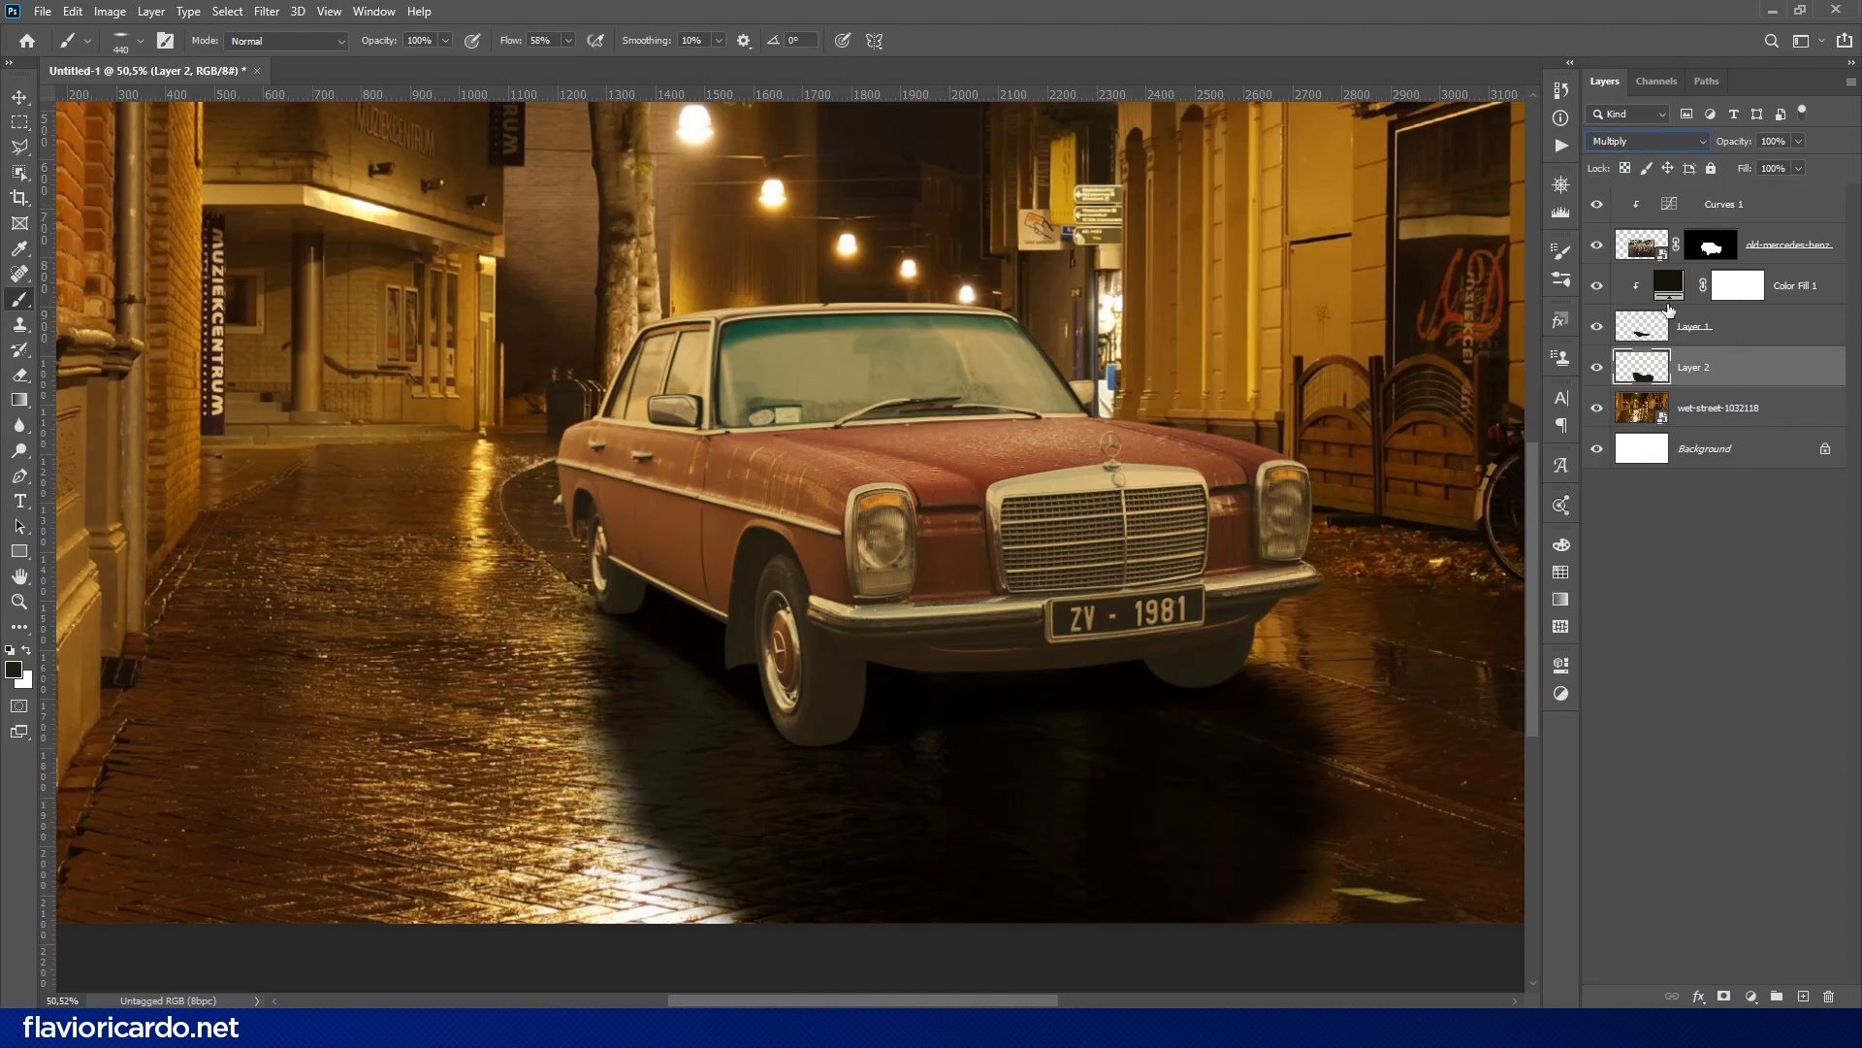
- Darken the car's shadows by moving the black point of its clipped Curves adjustment slightly inward
left_click(1708, 203)
double_click(1669, 203)
left_click_drag(1319, 954, 1335, 952)
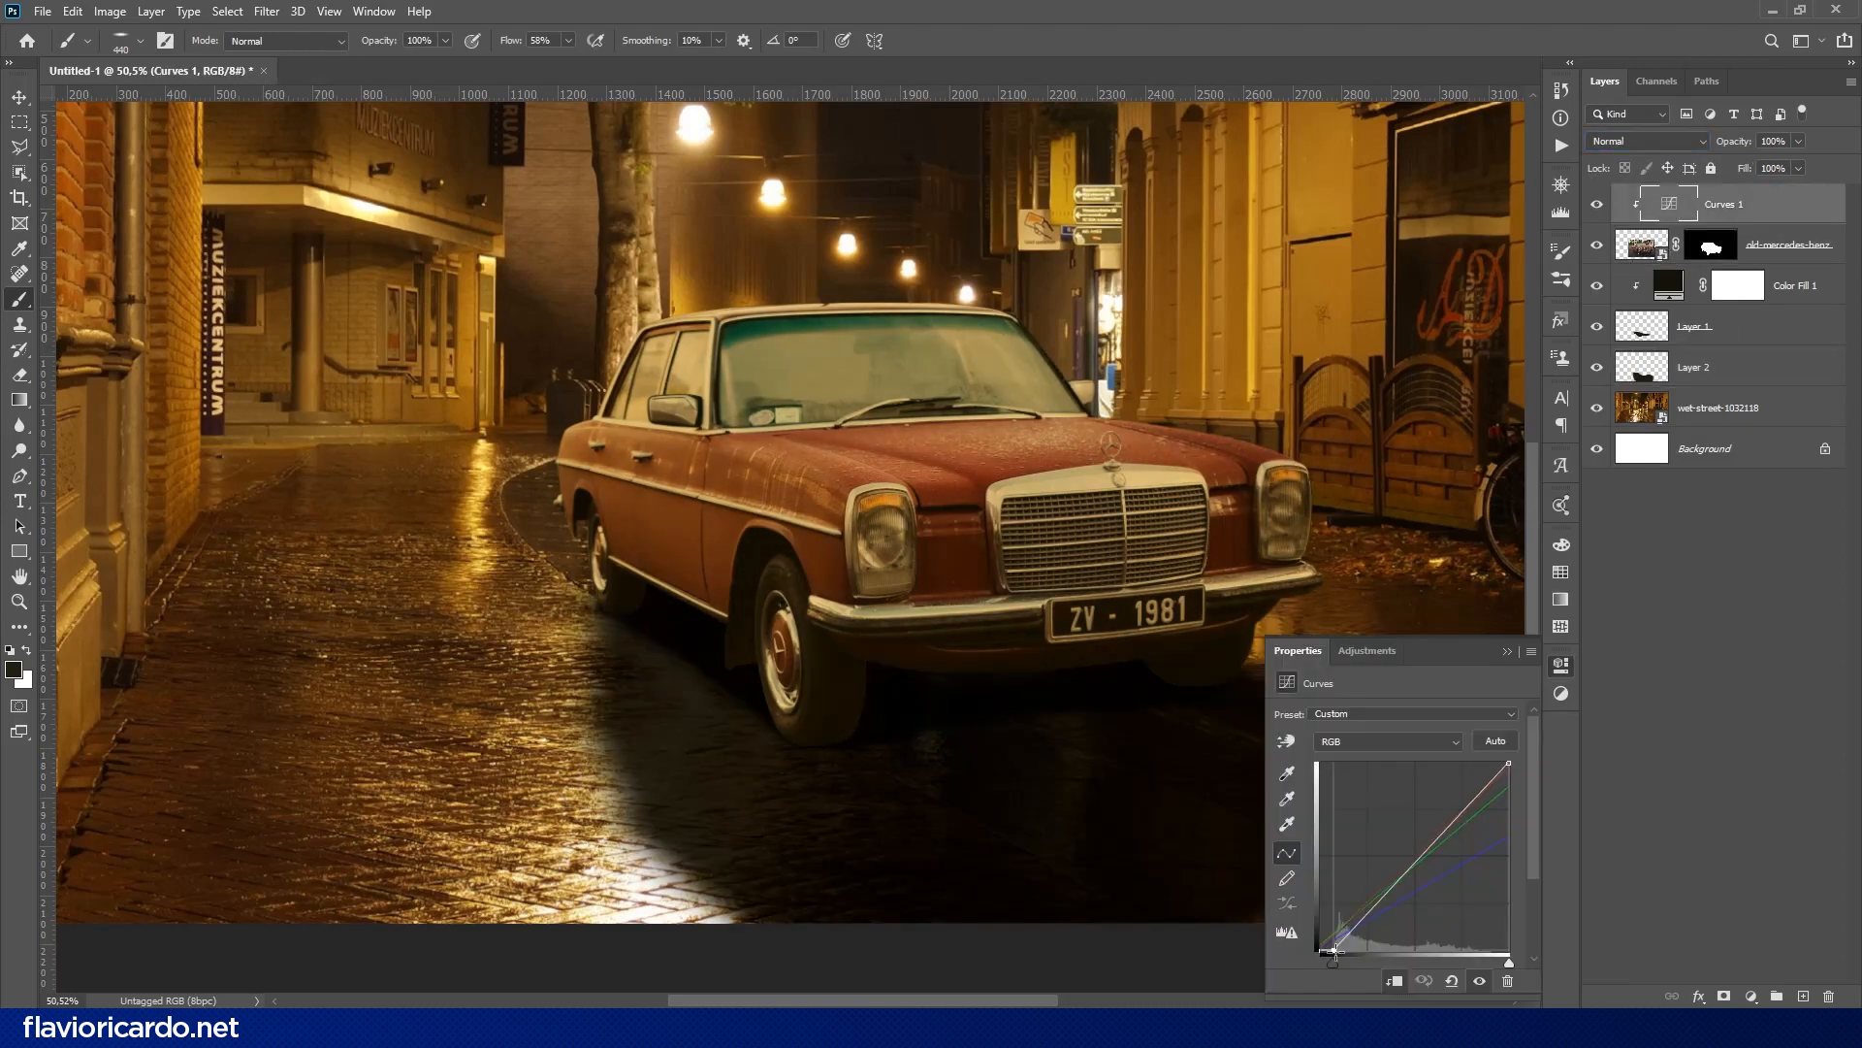
left_click(1560, 667)
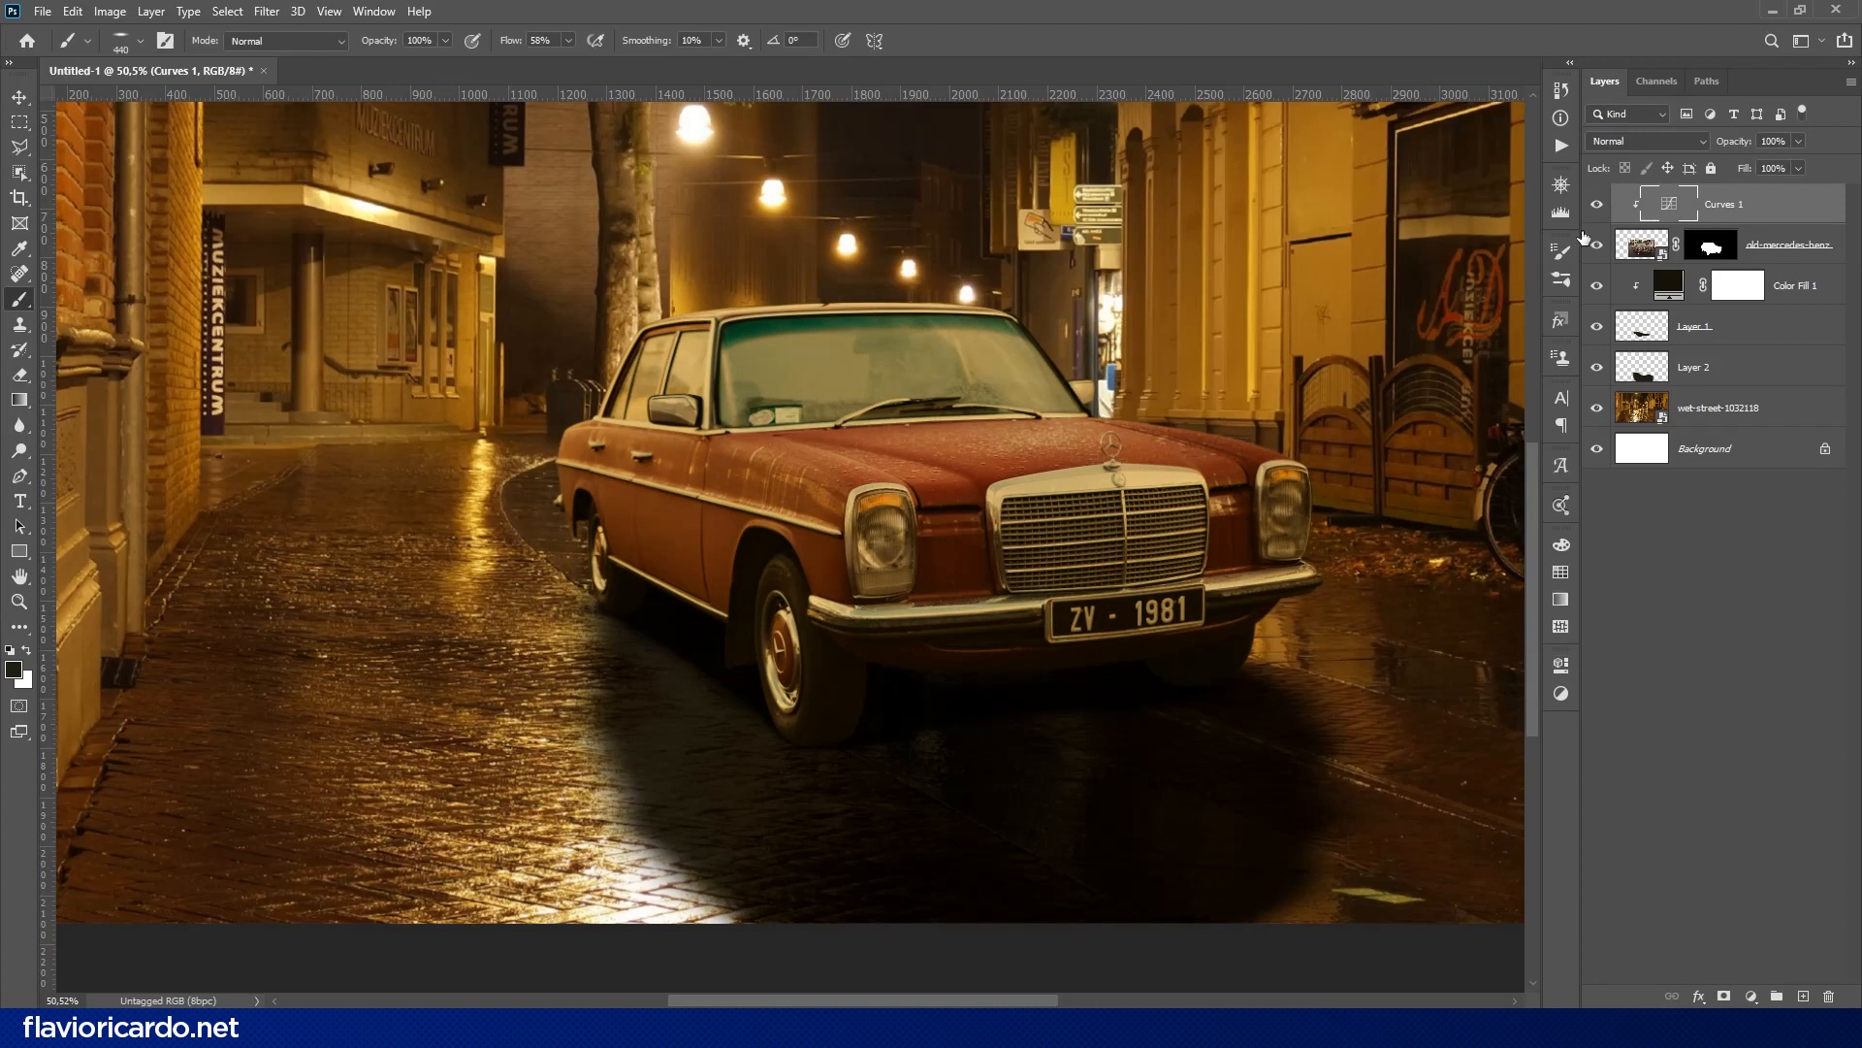
- Add a Curves adjustment clipped to the street photo and reshape its curve to darken the street
left_click_drag(1025, 464, 966, 496)
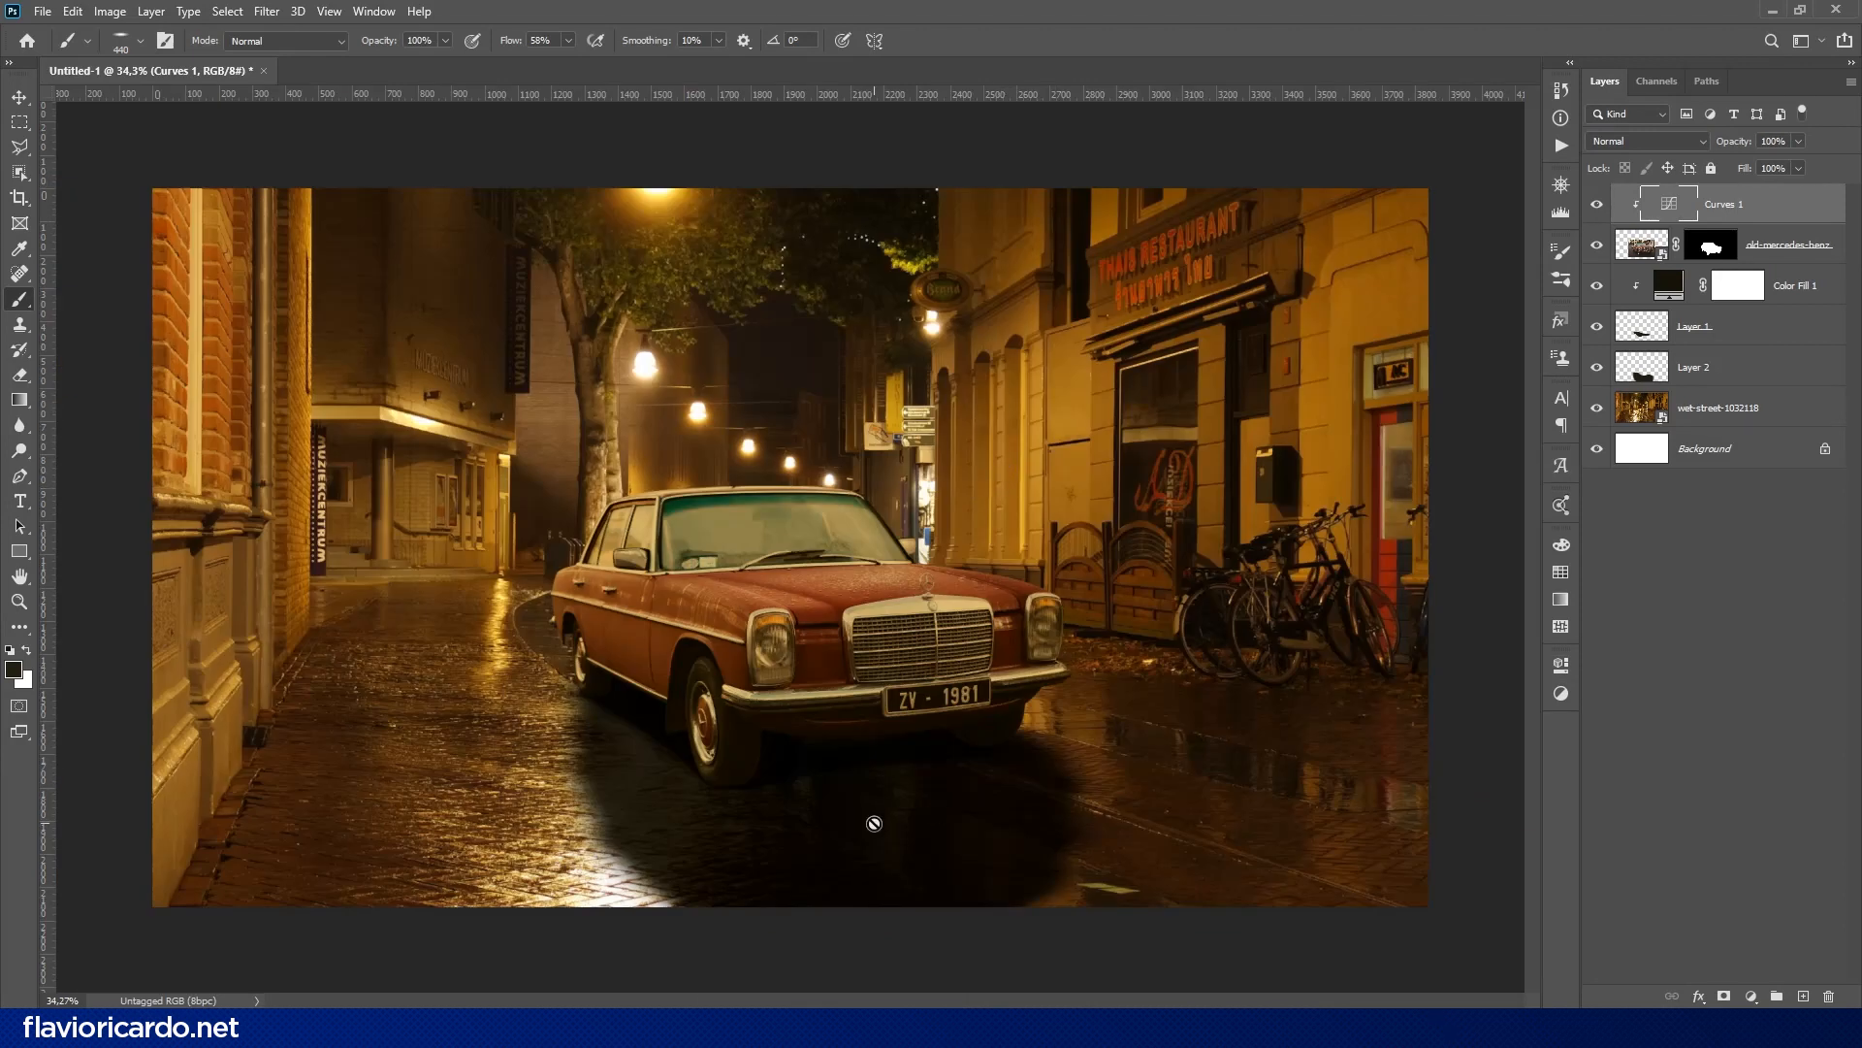
left_click(1785, 407)
left_click(1751, 996)
left_click(1737, 748)
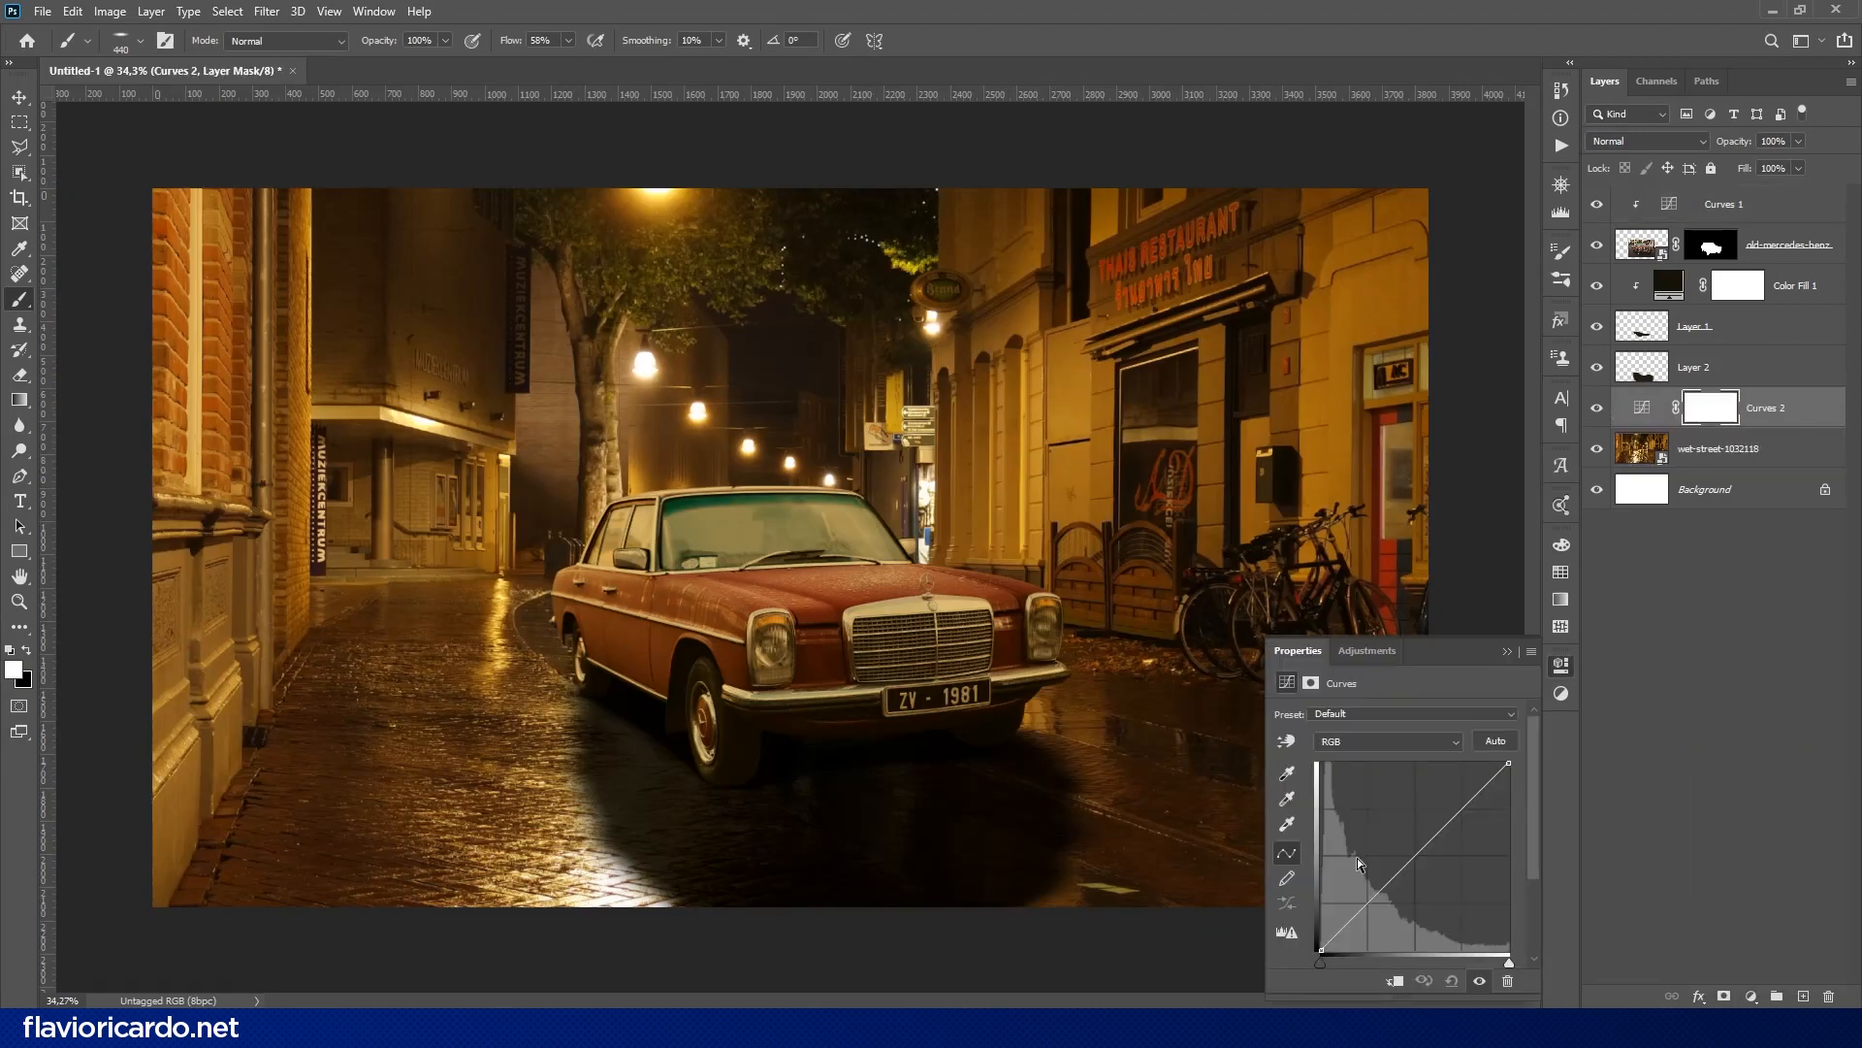
key("ctrl+alt+g")
left_click_drag(1377, 896, 1520, 855)
mouse_move(1321, 949)
left_mouse_down()
mouse_move(1368, 951)
mouse_move(1340, 950)
left_mouse_up()
left_click_drag(1425, 902, 1509, 762)
mouse_move(1425, 855)
left_mouse_down()
mouse_move(1431, 918)
mouse_move(1428, 860)
left_mouse_up()
left_click(1451, 980)
left_click(1561, 667)
- Create a new layer on top of the stack and fill it with neutral gray
left_click(1761, 202)
left_click(1804, 996)
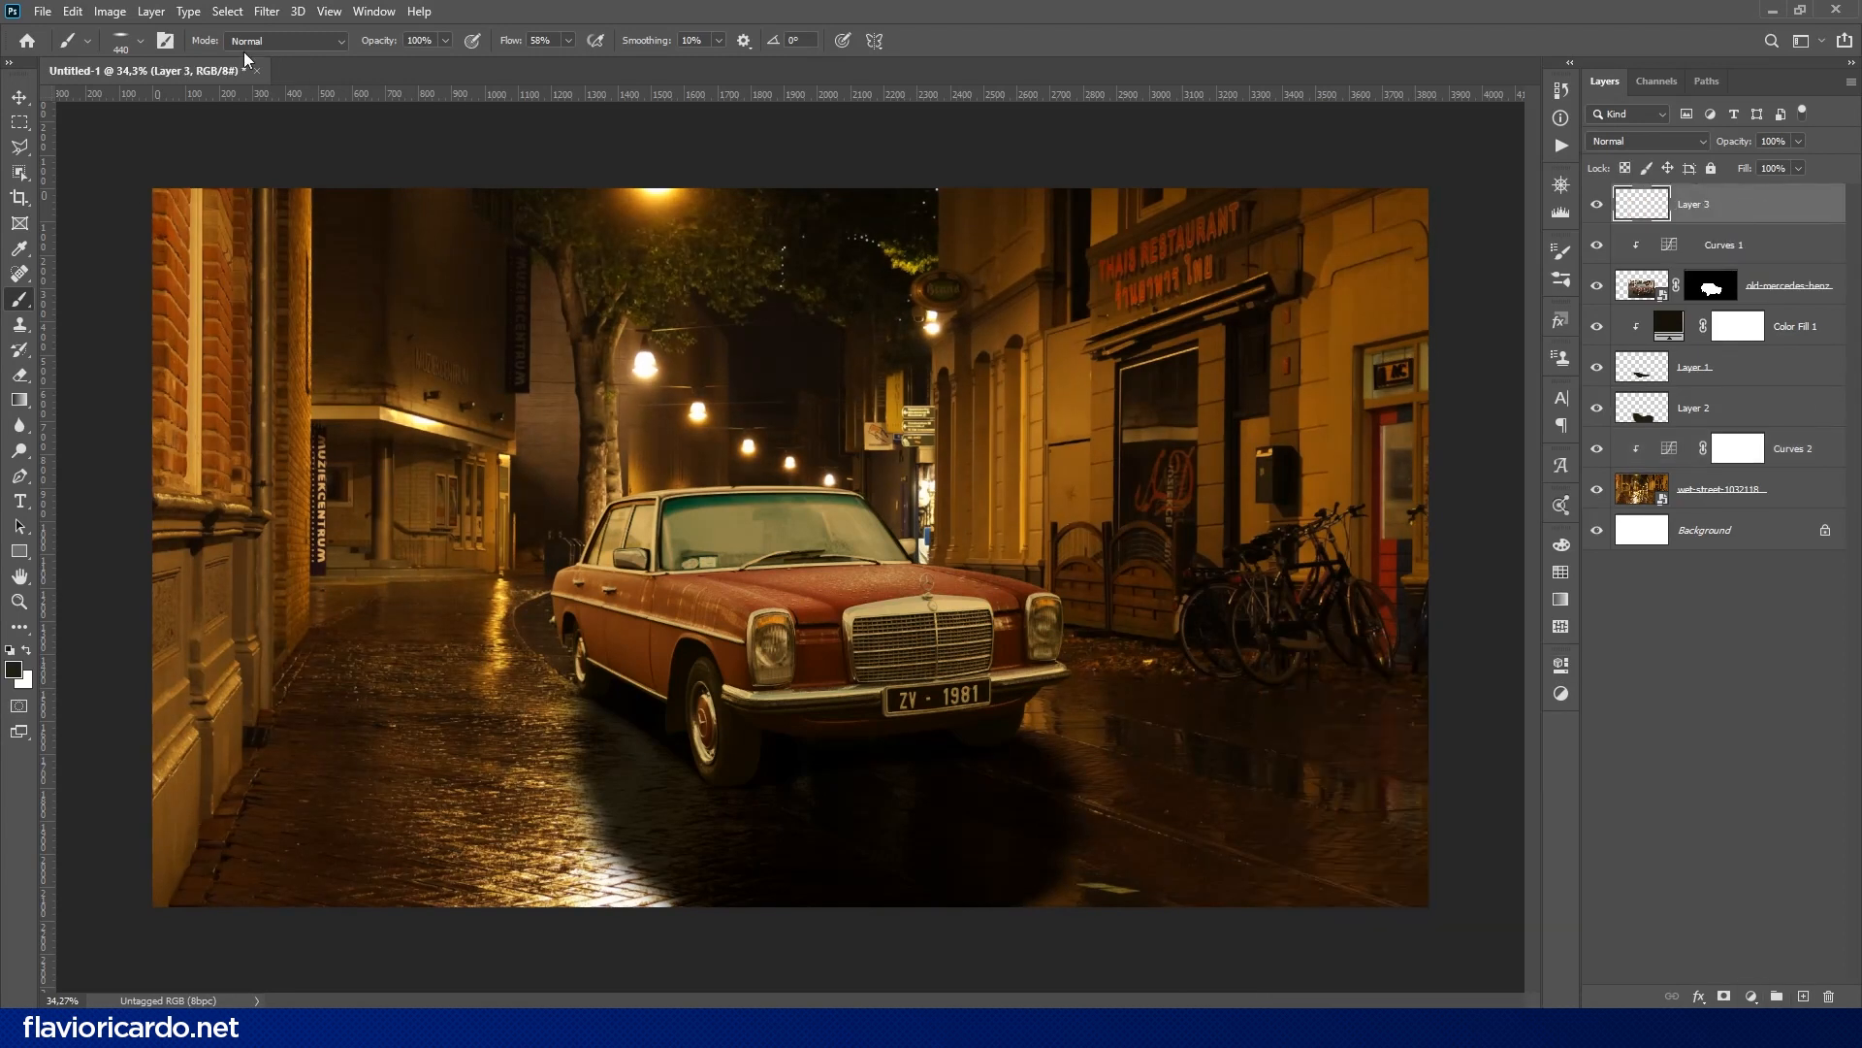
left_click(72, 12)
left_click(155, 315)
left_click(1046, 257)
- Add 25% Gaussian noise to the gray layer with Monochromatic turned off
left_click(267, 11)
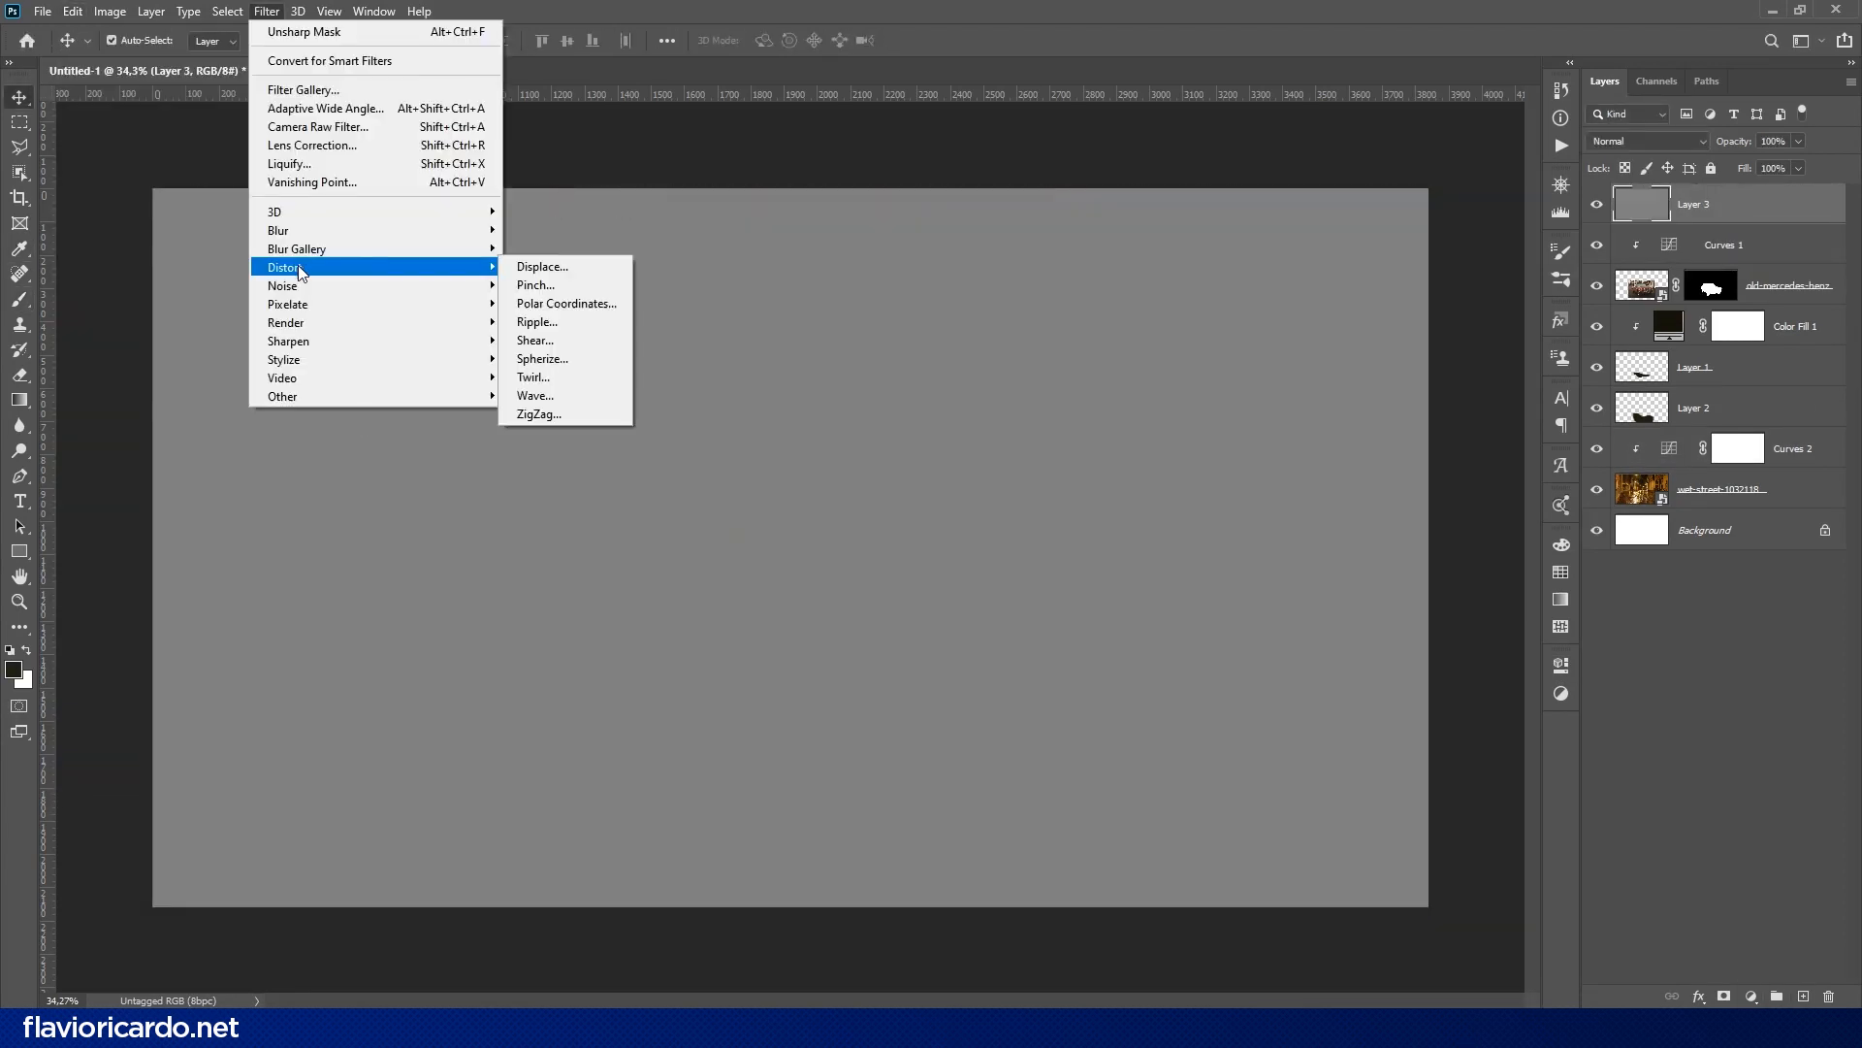
left_click(558, 283)
type("25")
left_click(831, 517)
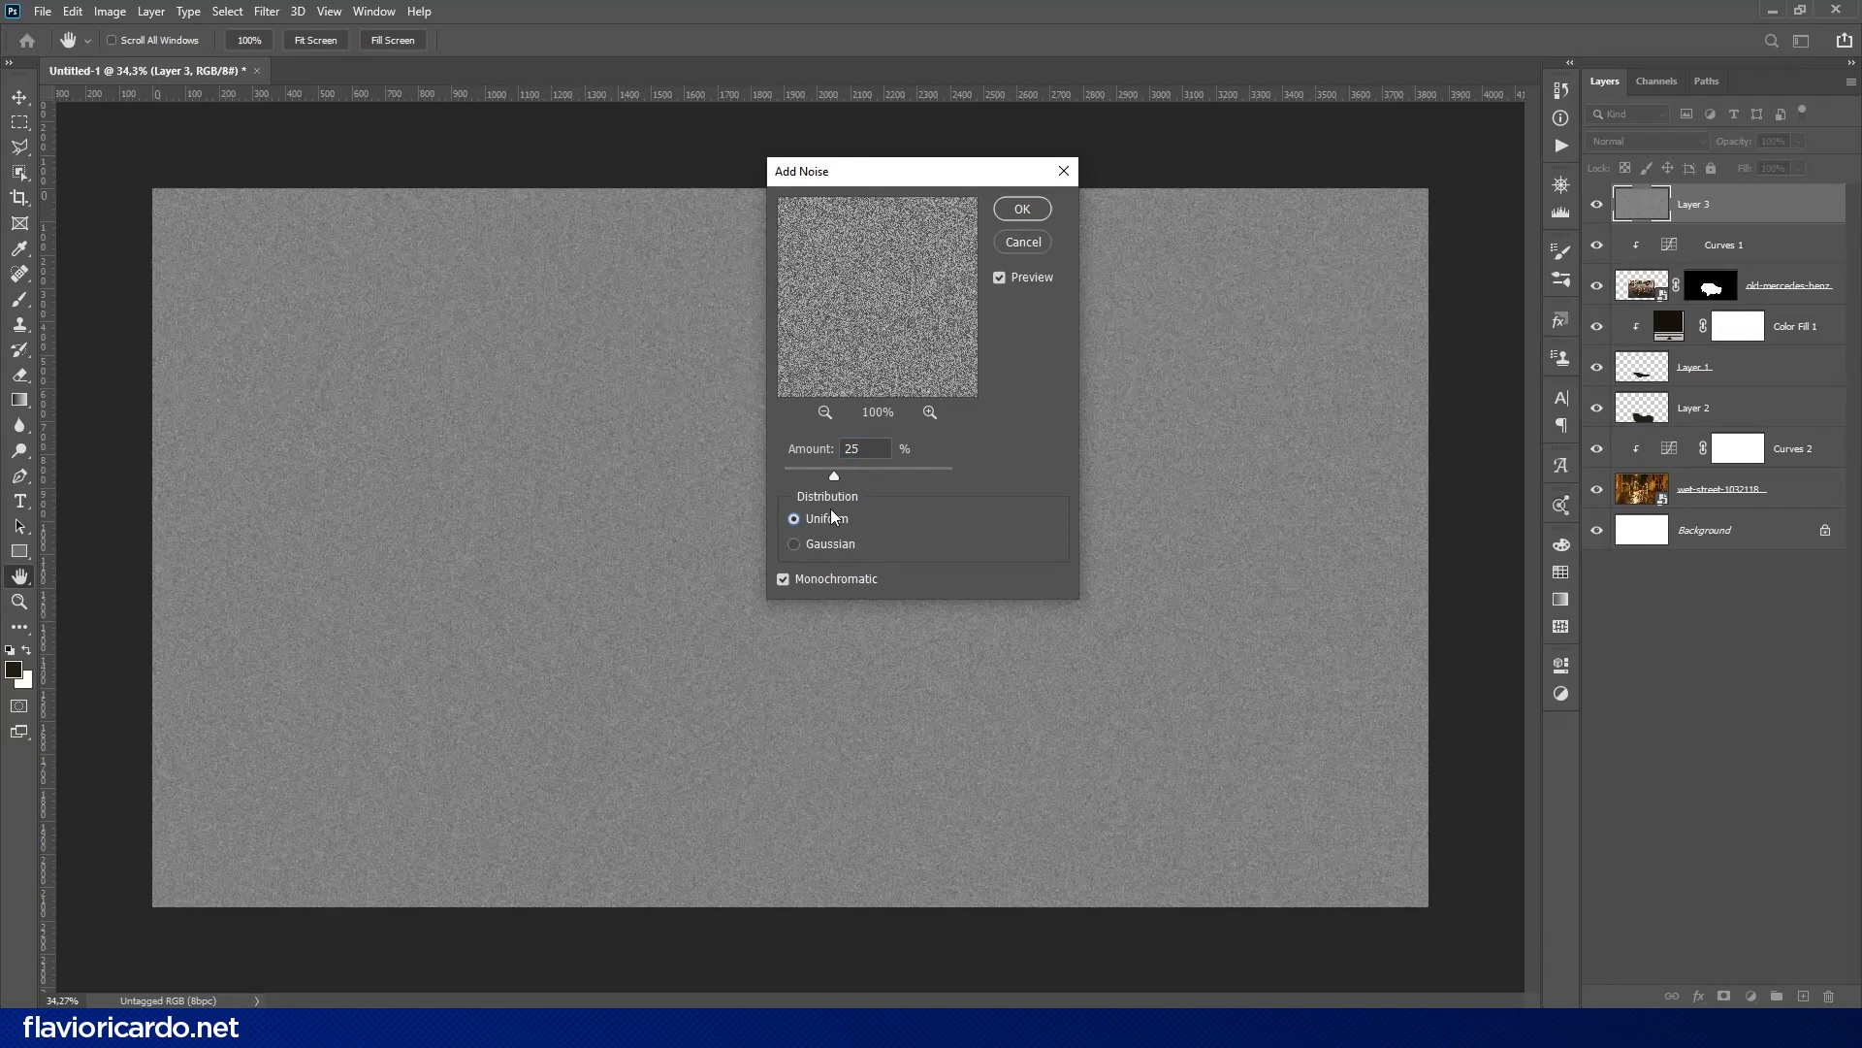
left_click(836, 542)
left_click(837, 579)
left_click(837, 579)
left_click(1023, 210)
- Apply Levels to the noise layer, raising the black input and lowering the white input to leave bright specks on black
key("ctrl+l")
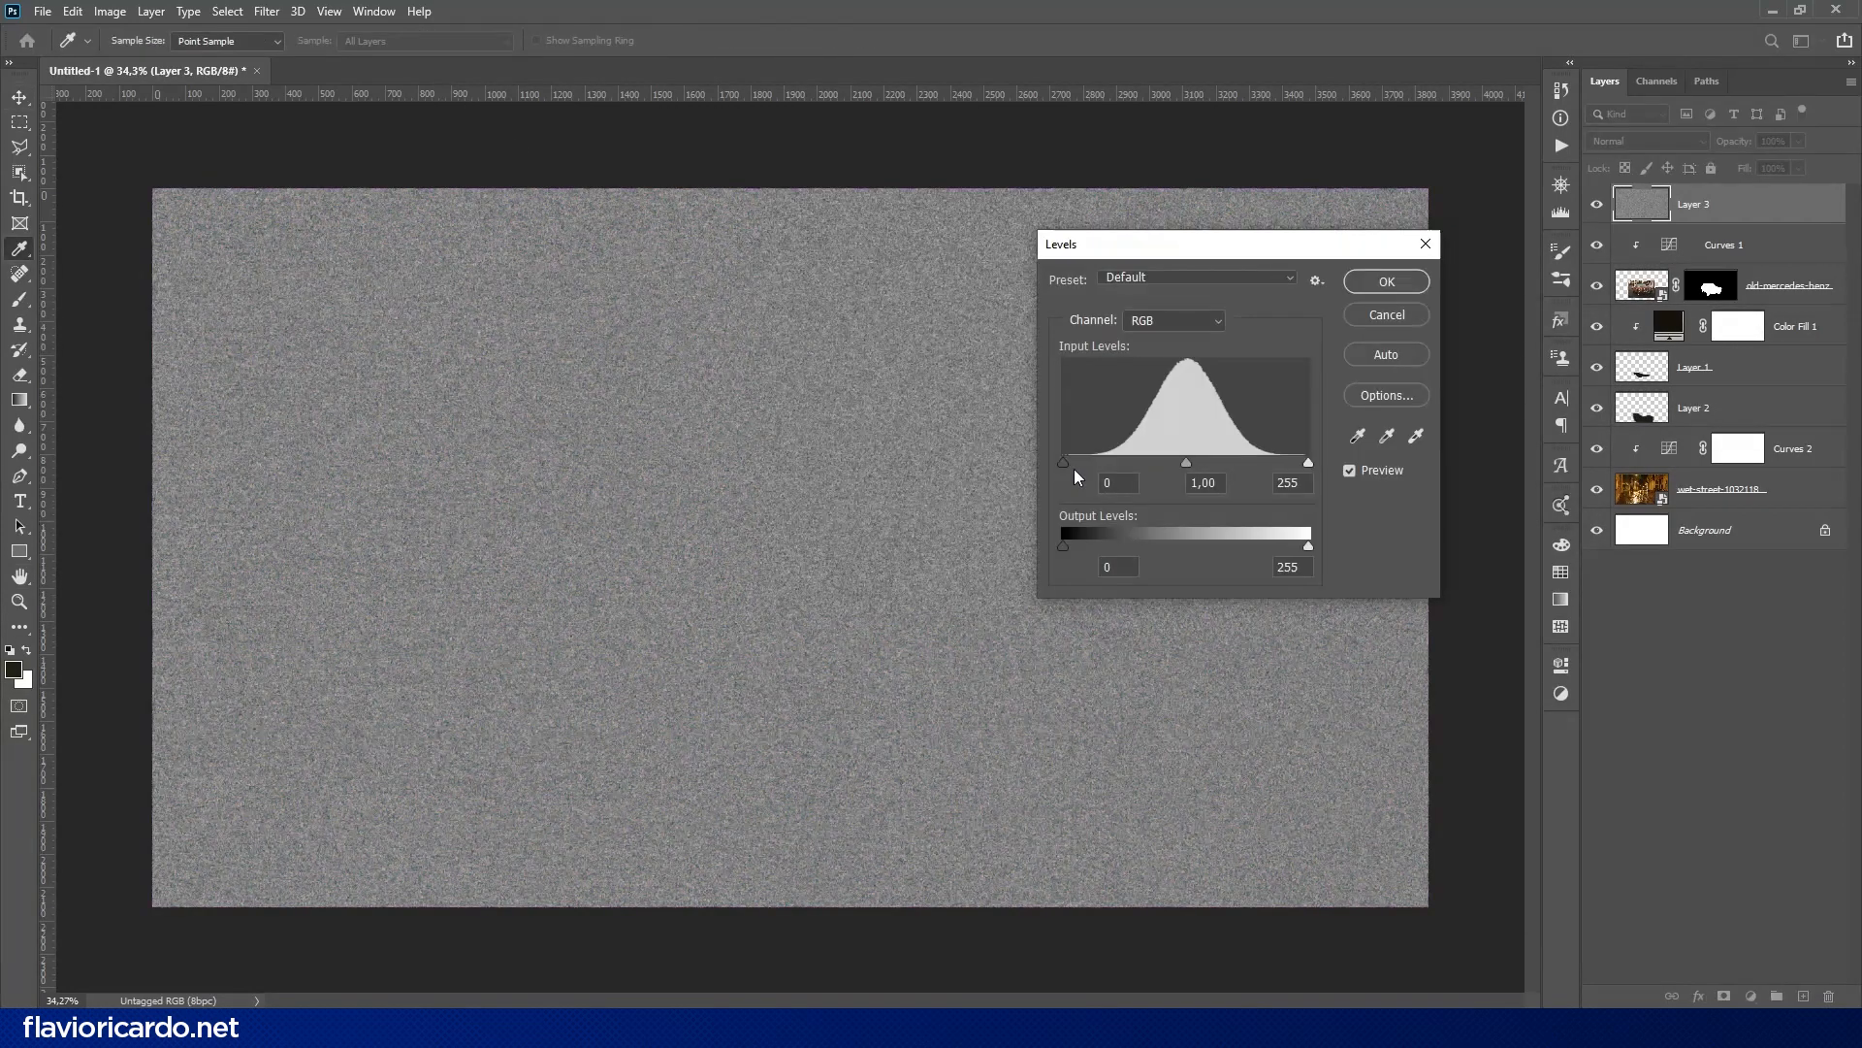
left_click_drag(1074, 469, 1228, 469)
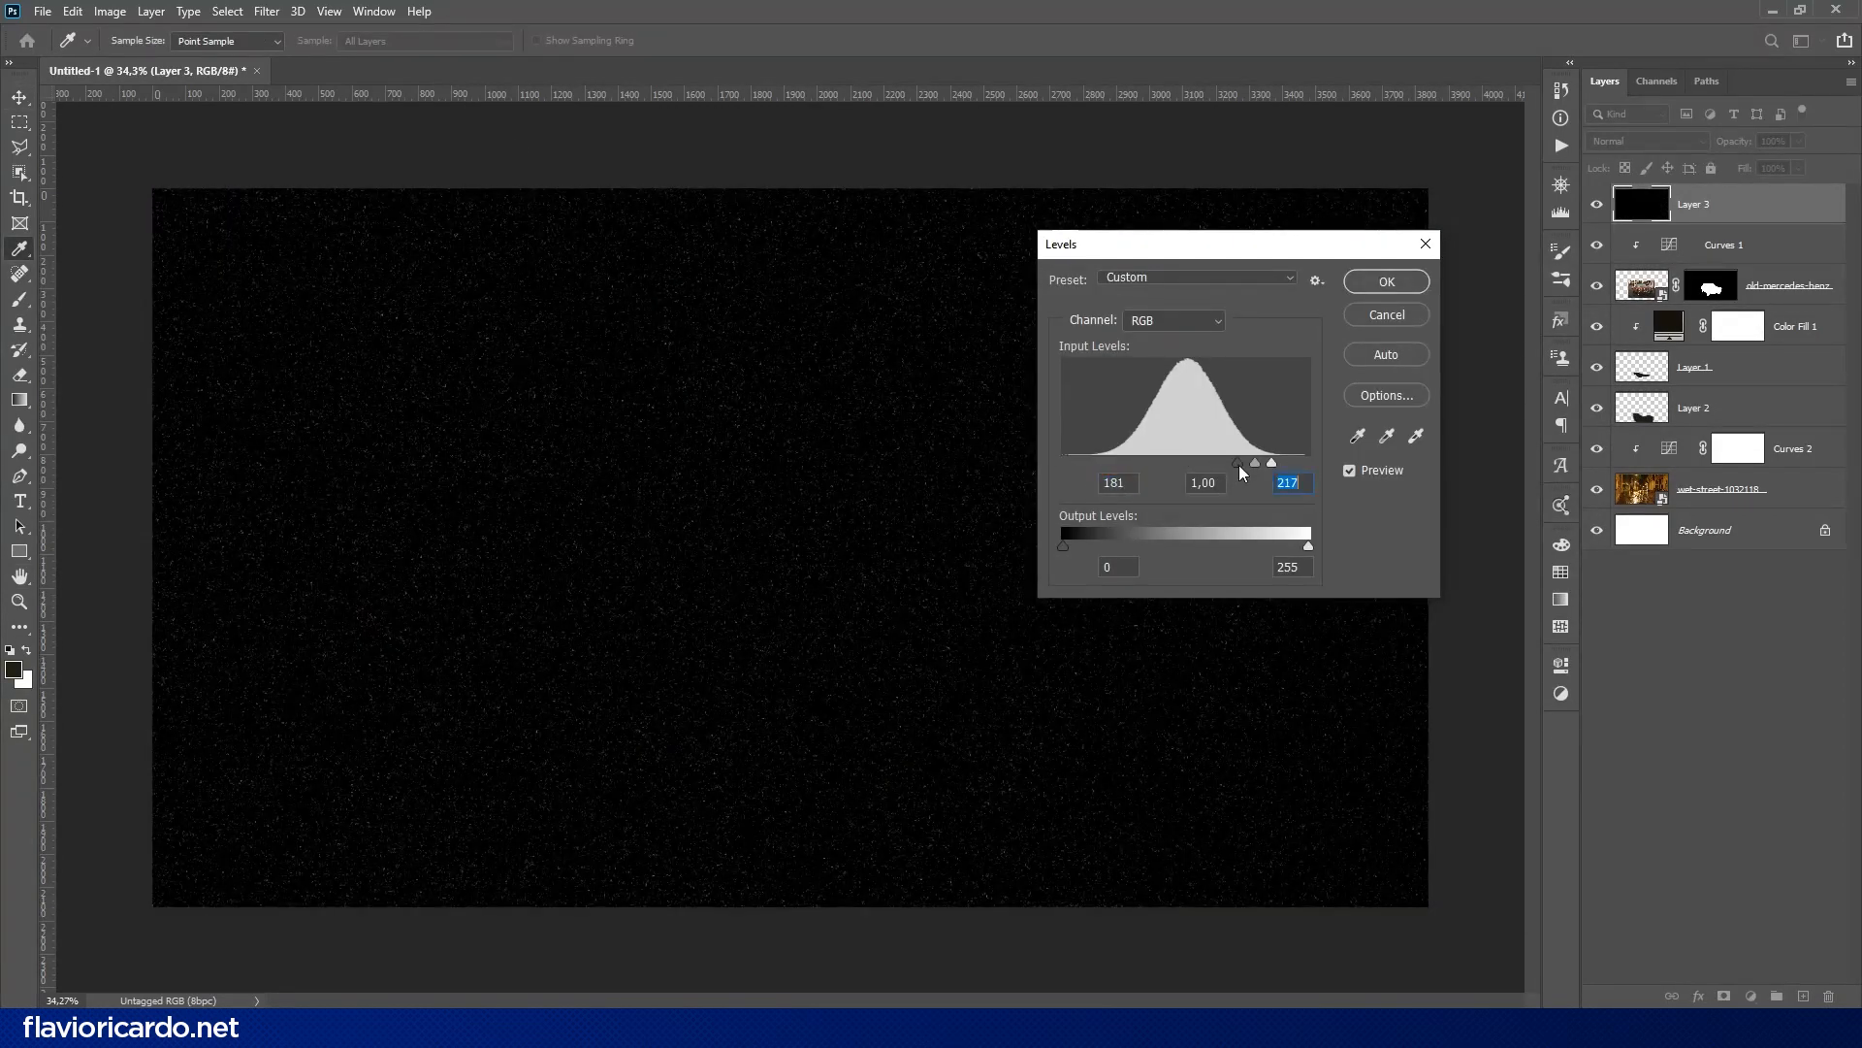
key("Return")
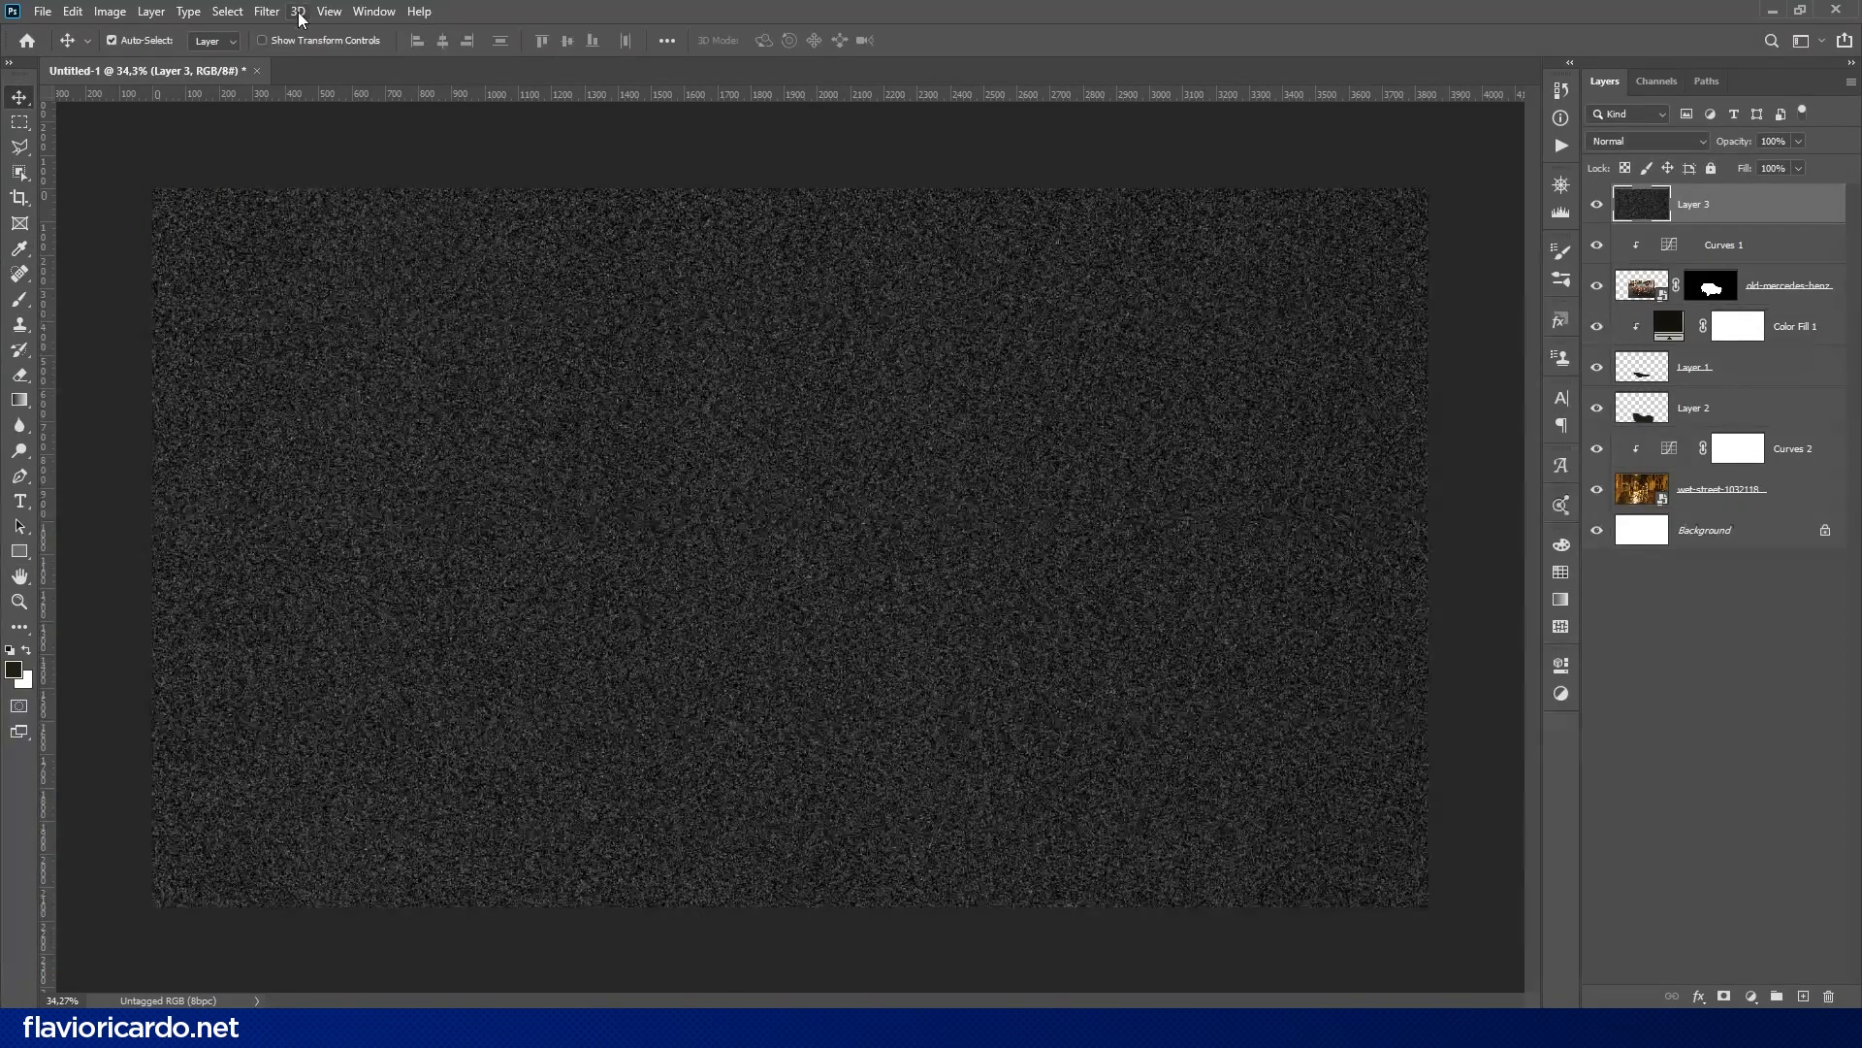
- Apply Dust & Scratches to the noise layer with a 1-pixel radius and a raised threshold to thin out the specks
left_click(267, 11)
mouse_move(393, 282)
left_click(562, 327)
left_click_drag(791, 501, 786, 501)
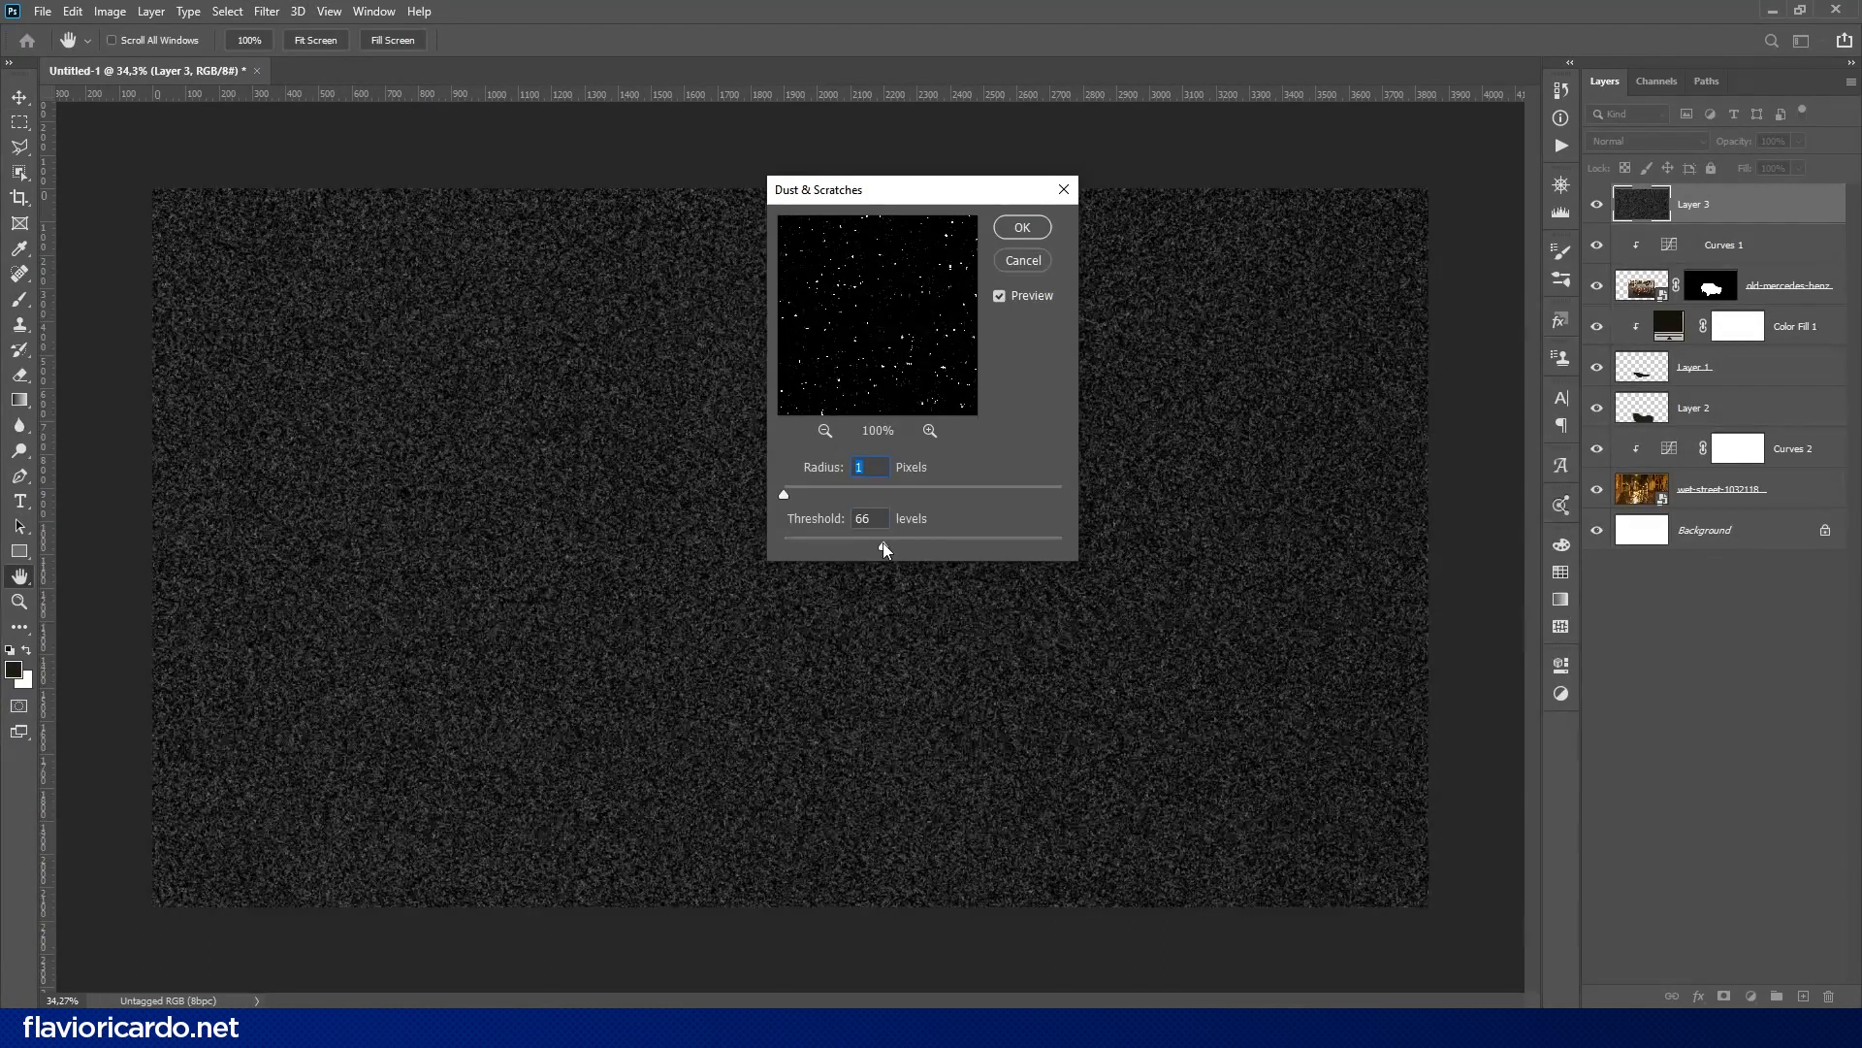
mouse_move(882, 544)
left_mouse_down()
mouse_move(940, 545)
mouse_move(835, 544)
mouse_move(900, 550)
left_mouse_up()
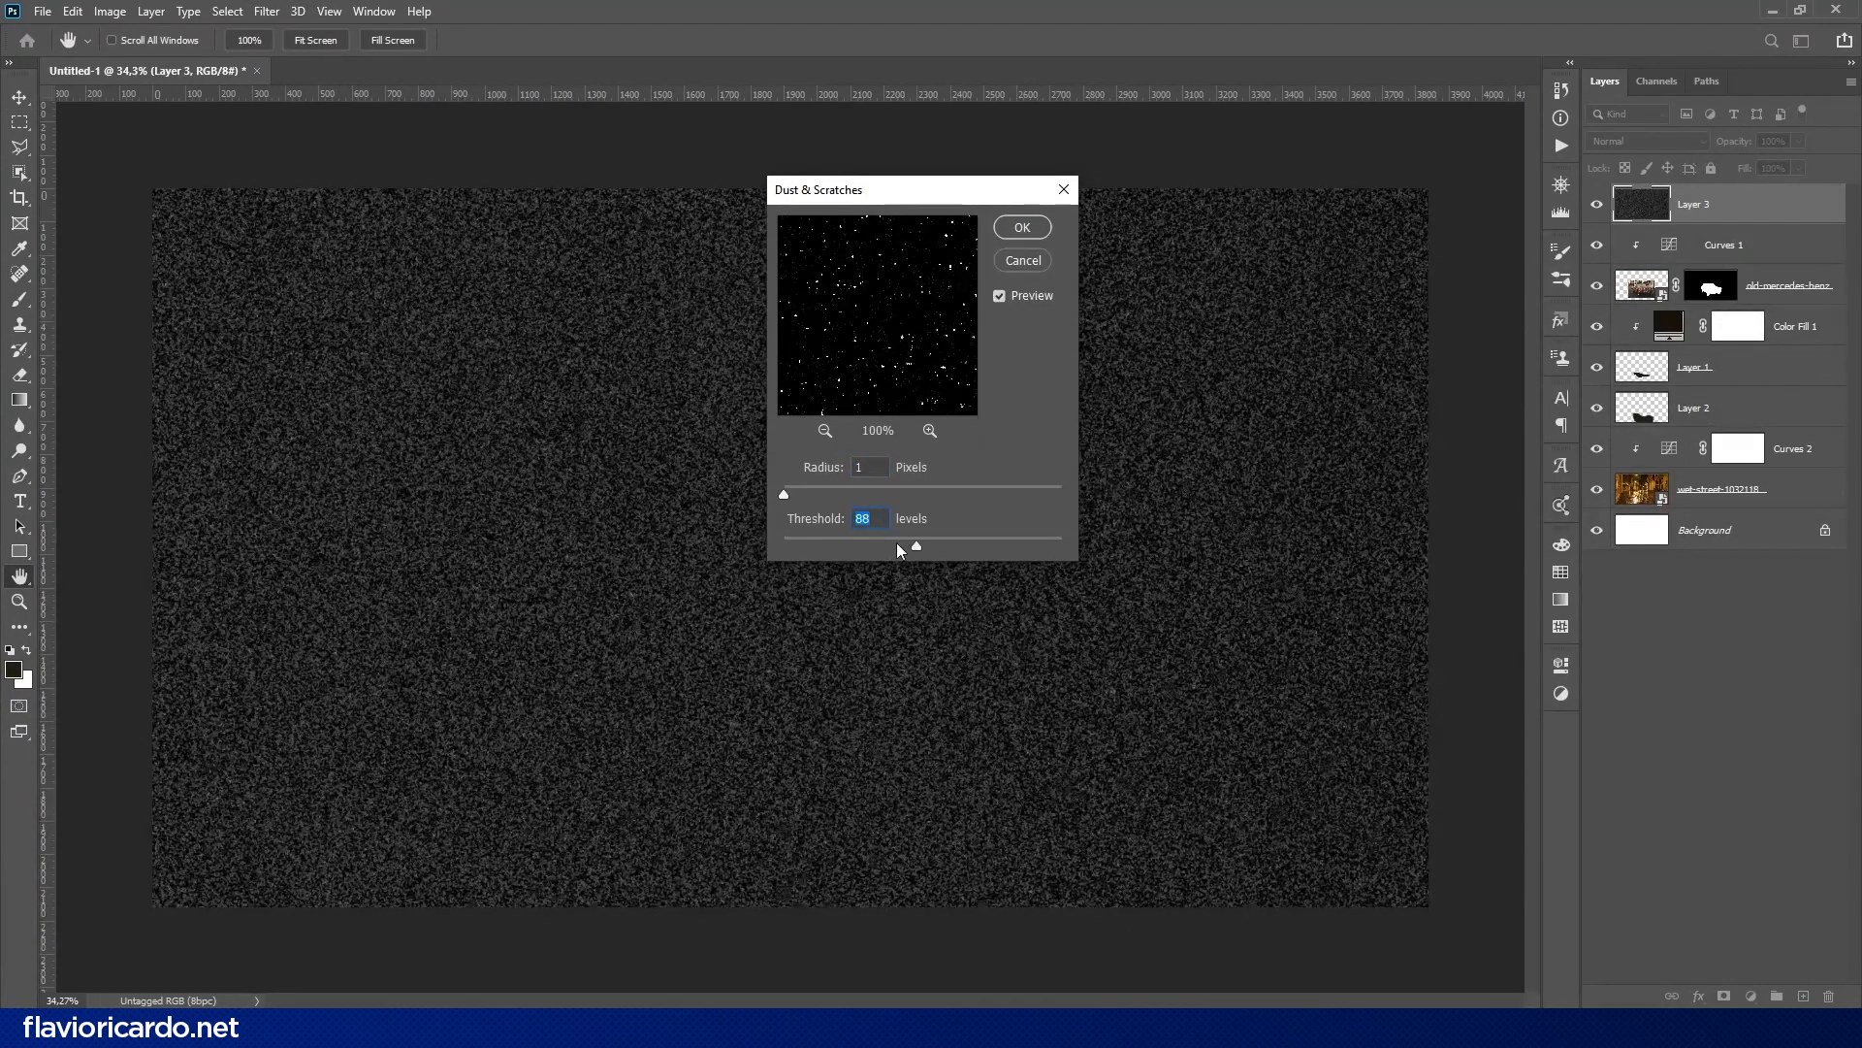
left_click(1022, 227)
- Brighten the remaining specks by lowering the Levels white input, and set the layer's blend mode to Screen
key("ctrl+l")
left_click_drag(1309, 463, 1132, 463)
left_click(1387, 281)
left_click(1628, 142)
left_click(1602, 303)
- Convert the speck layer to a smart object and rename it RAIN
left_click(267, 11)
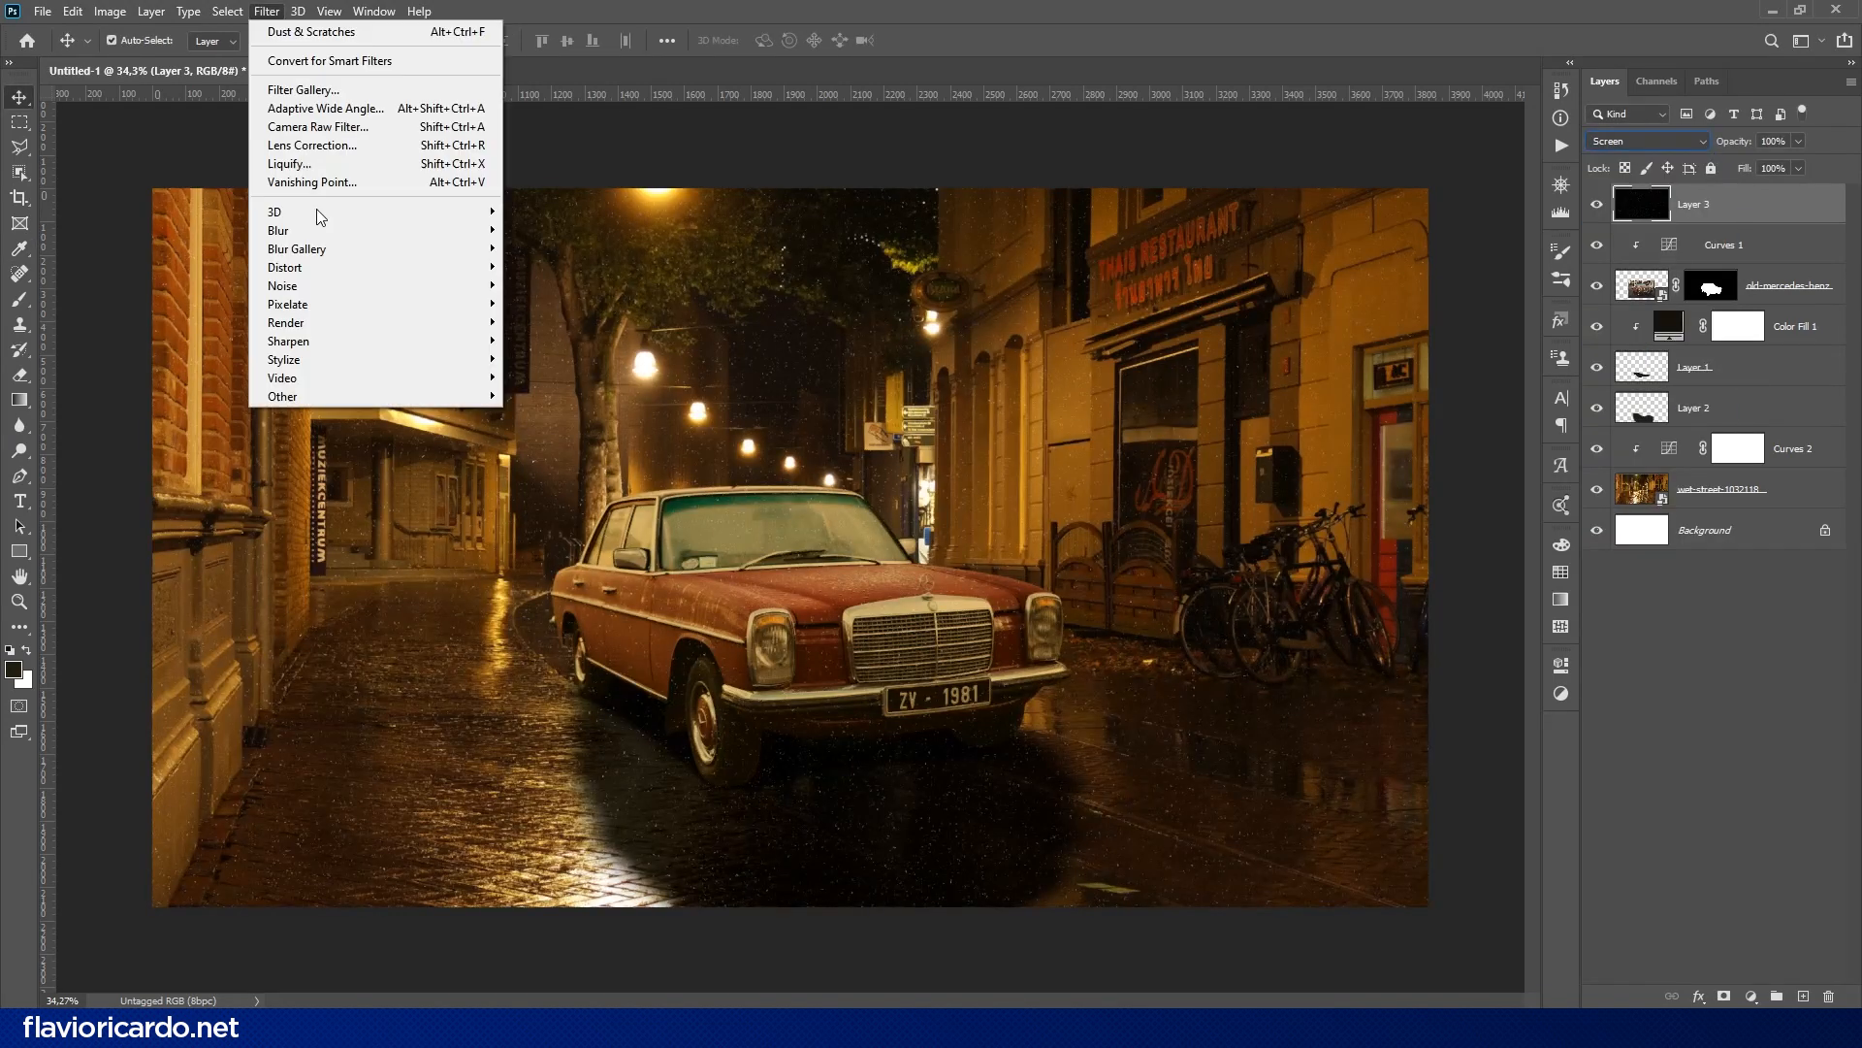
right_click(1799, 201)
left_click(1615, 456)
double_click(1694, 202)
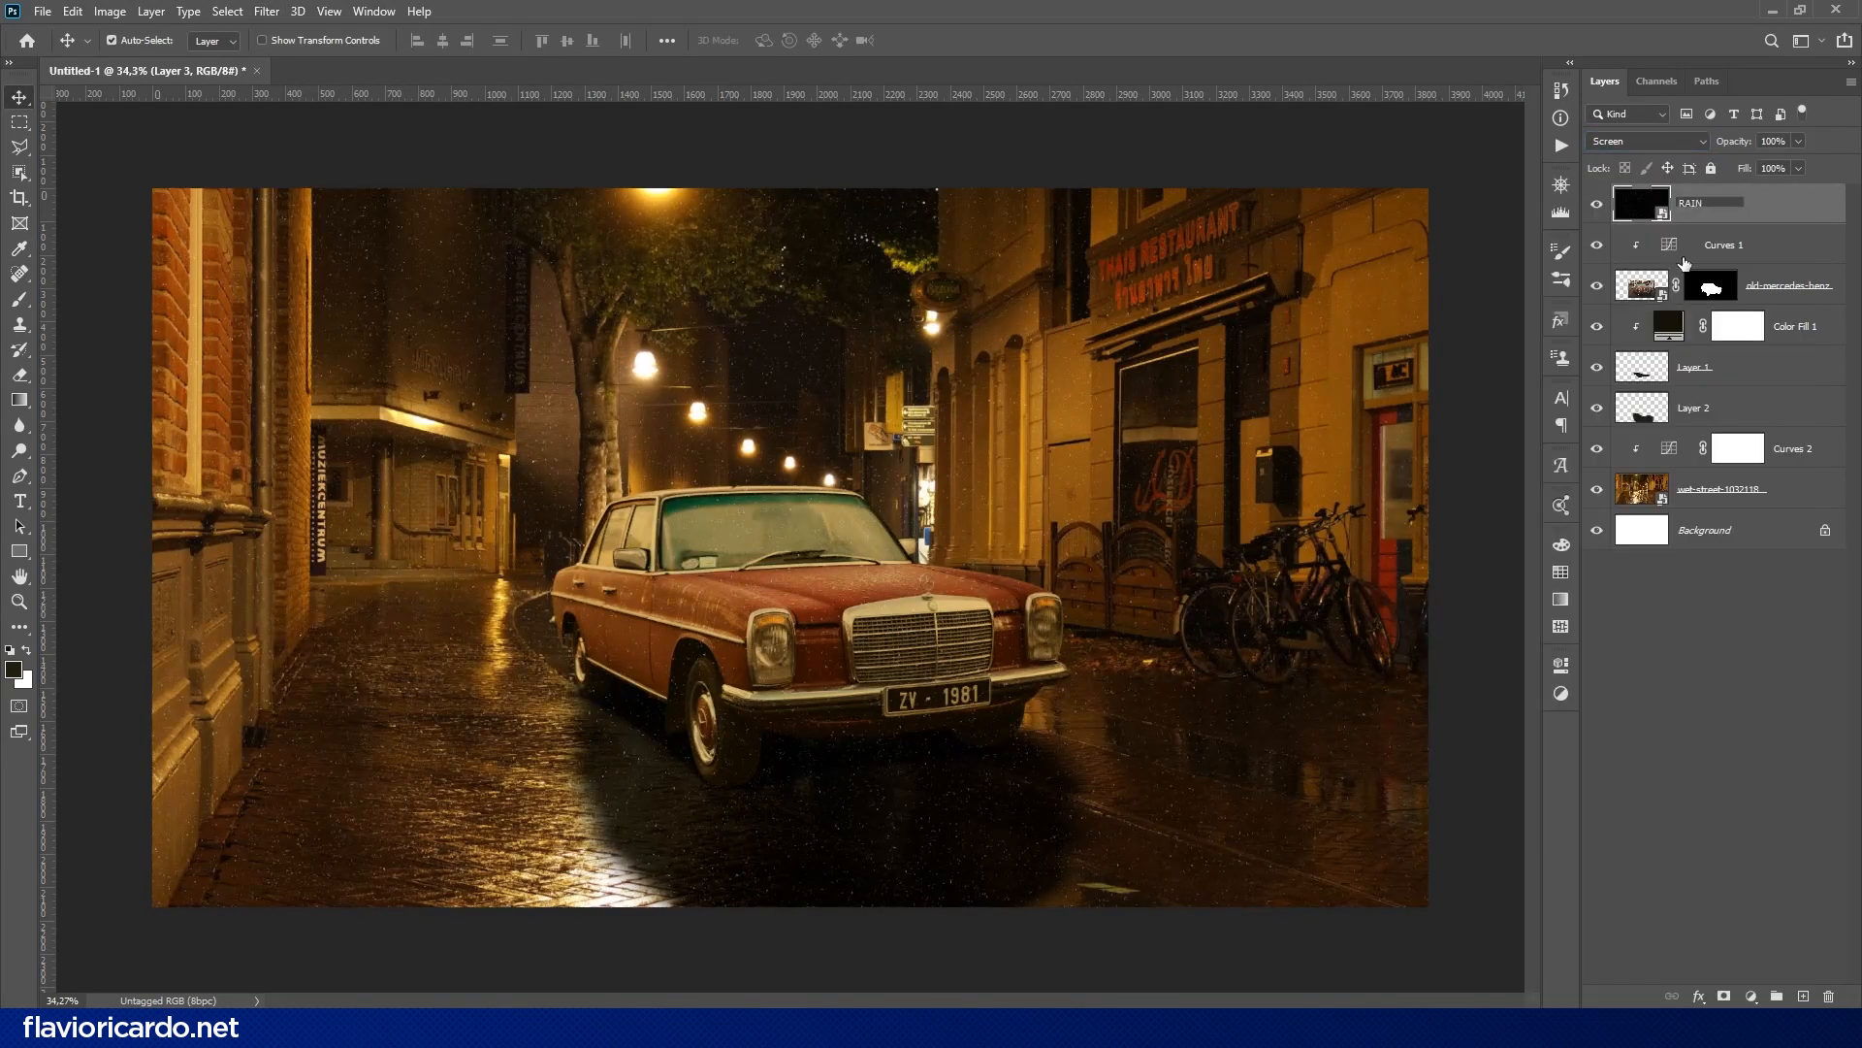
key("Return")
- Apply a slanted Motion Blur to the RAIN layer to stretch the specks into rain streaks
left_click(267, 11)
mouse_move(291, 216)
left_click(543, 340)
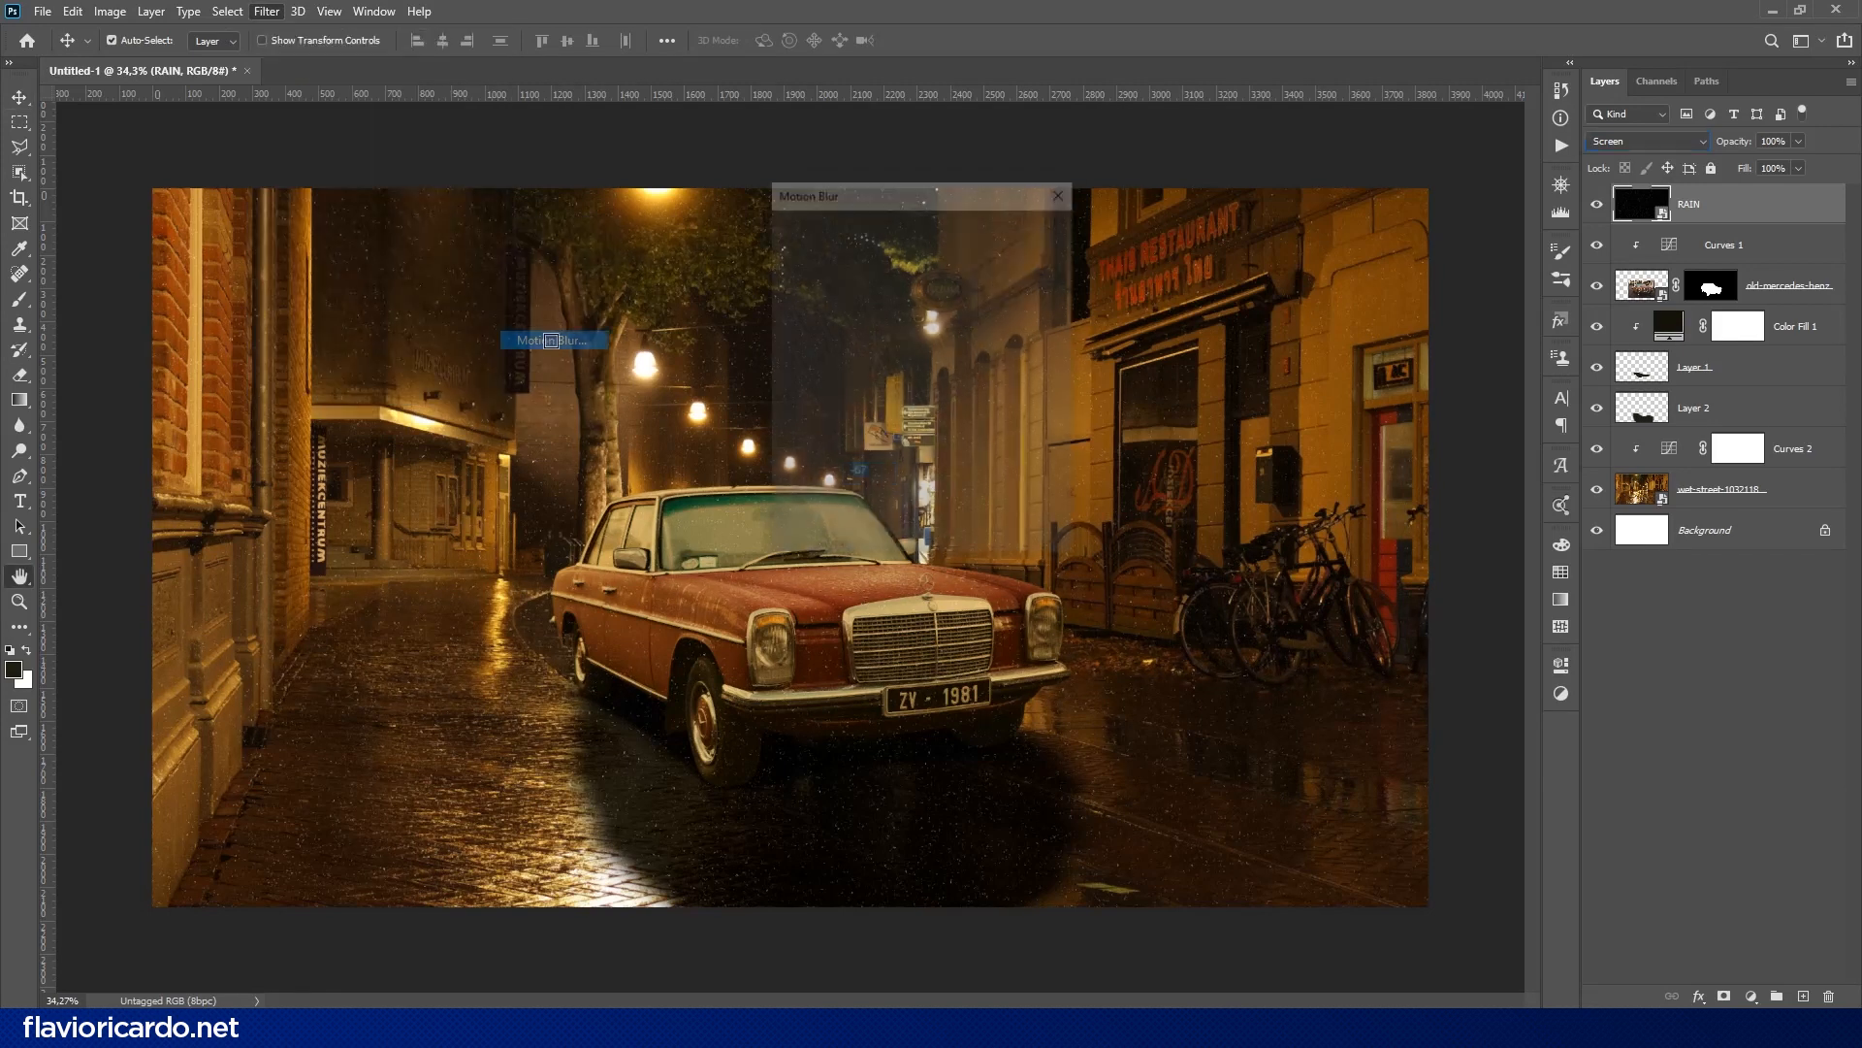
left_click(1022, 228)
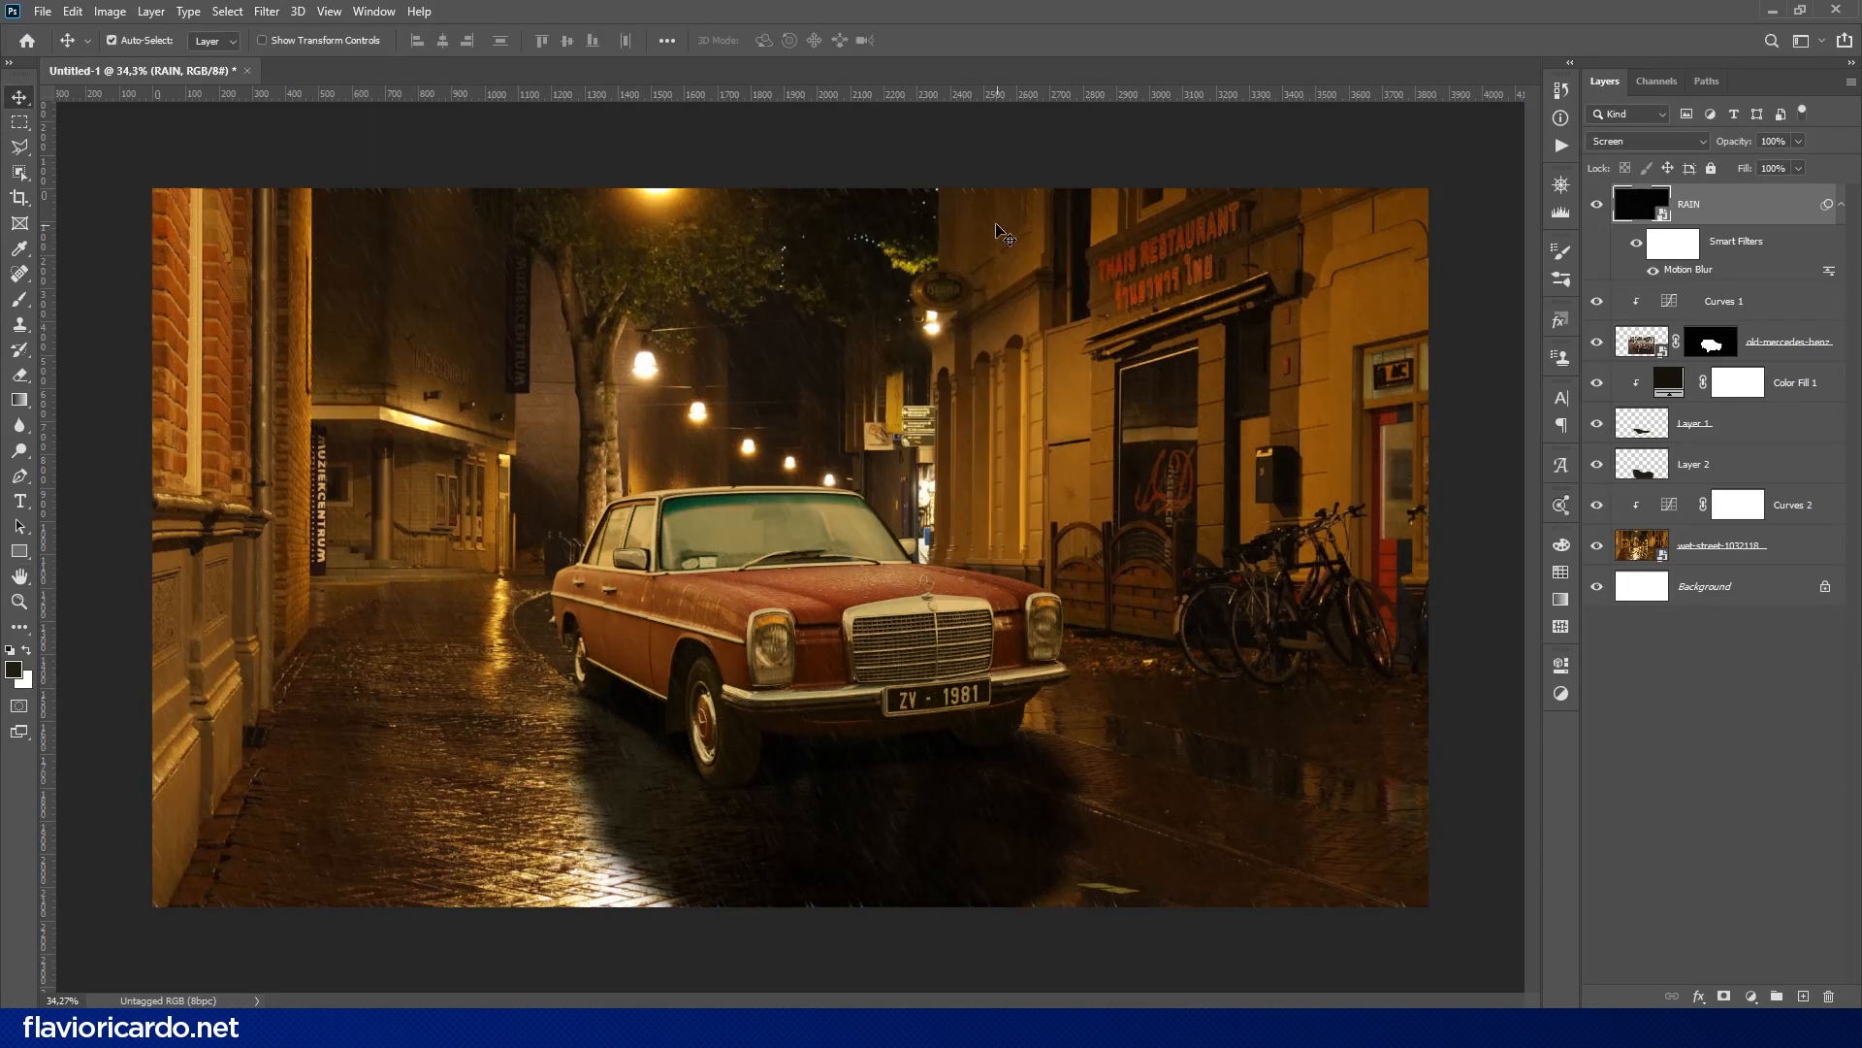
- Sharpen the rain streaks with Unsharp Mask at 166% amount, 6.3 px radius and threshold 0
left_click(267, 10)
mouse_move(353, 346)
left_click(544, 434)
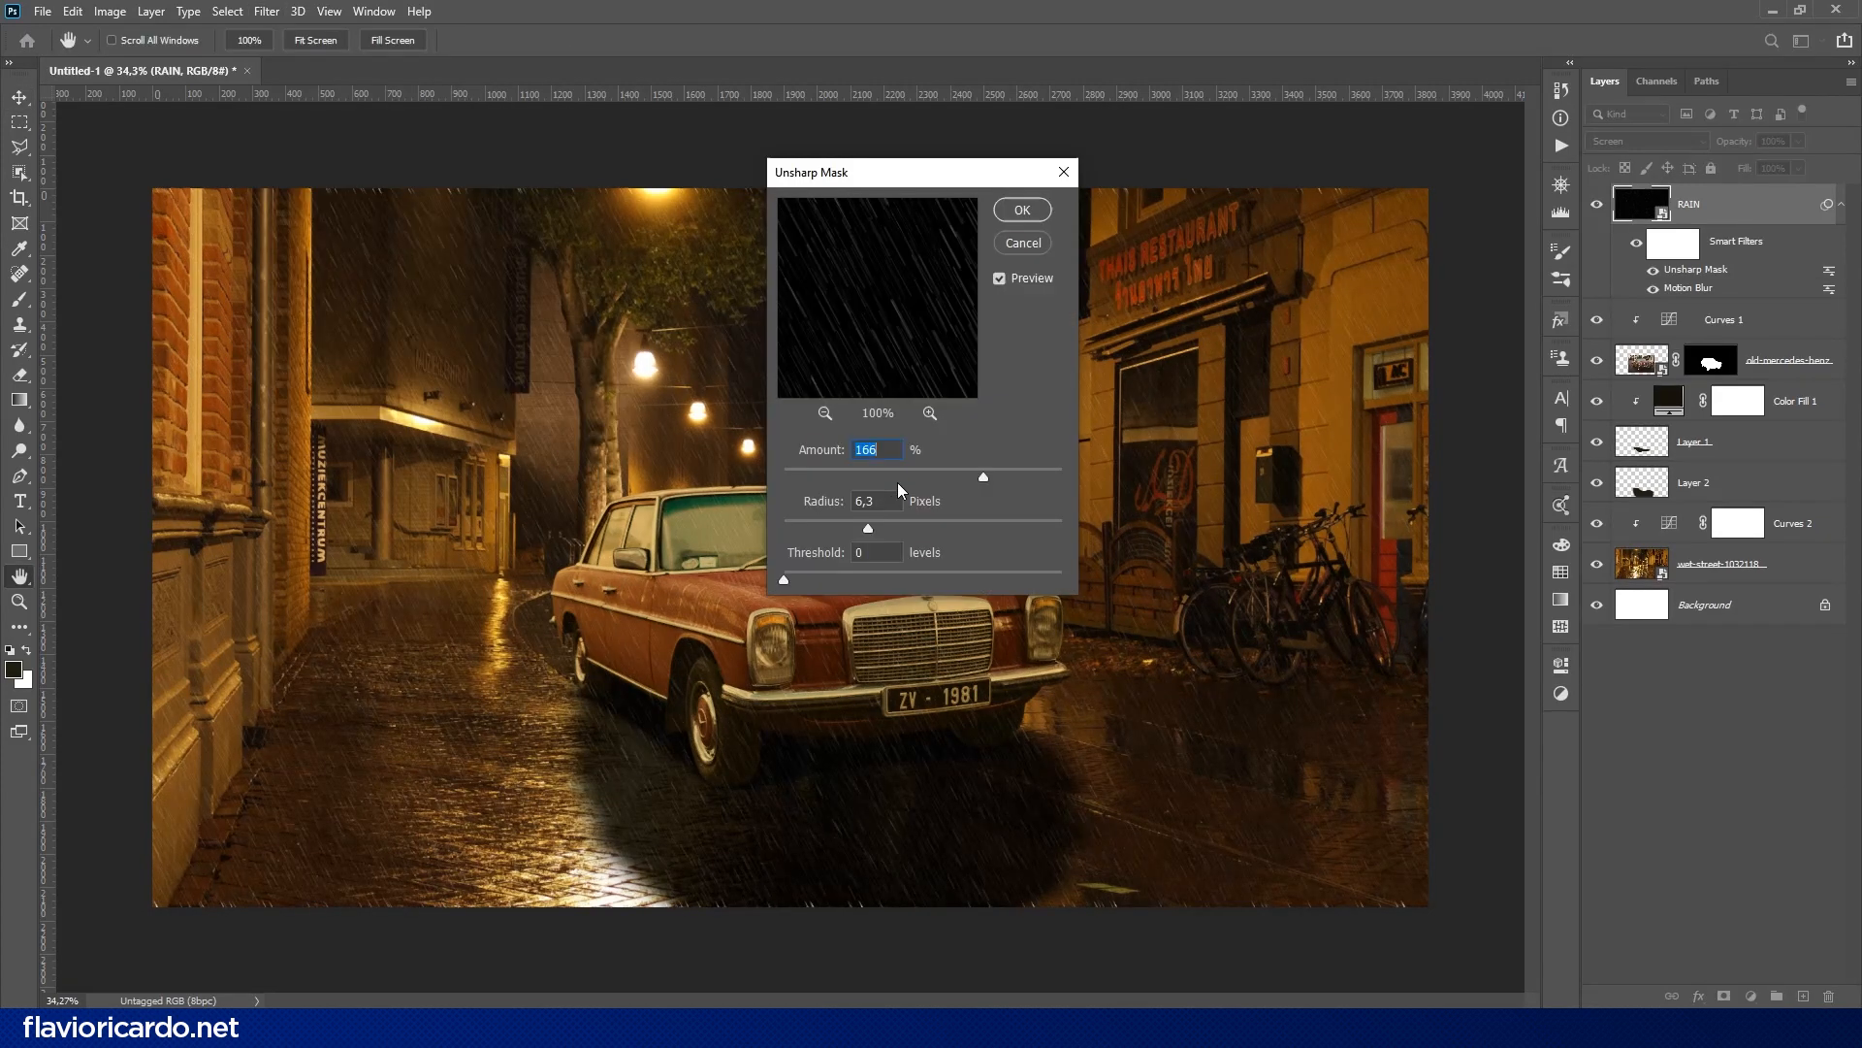
left_click(999, 211)
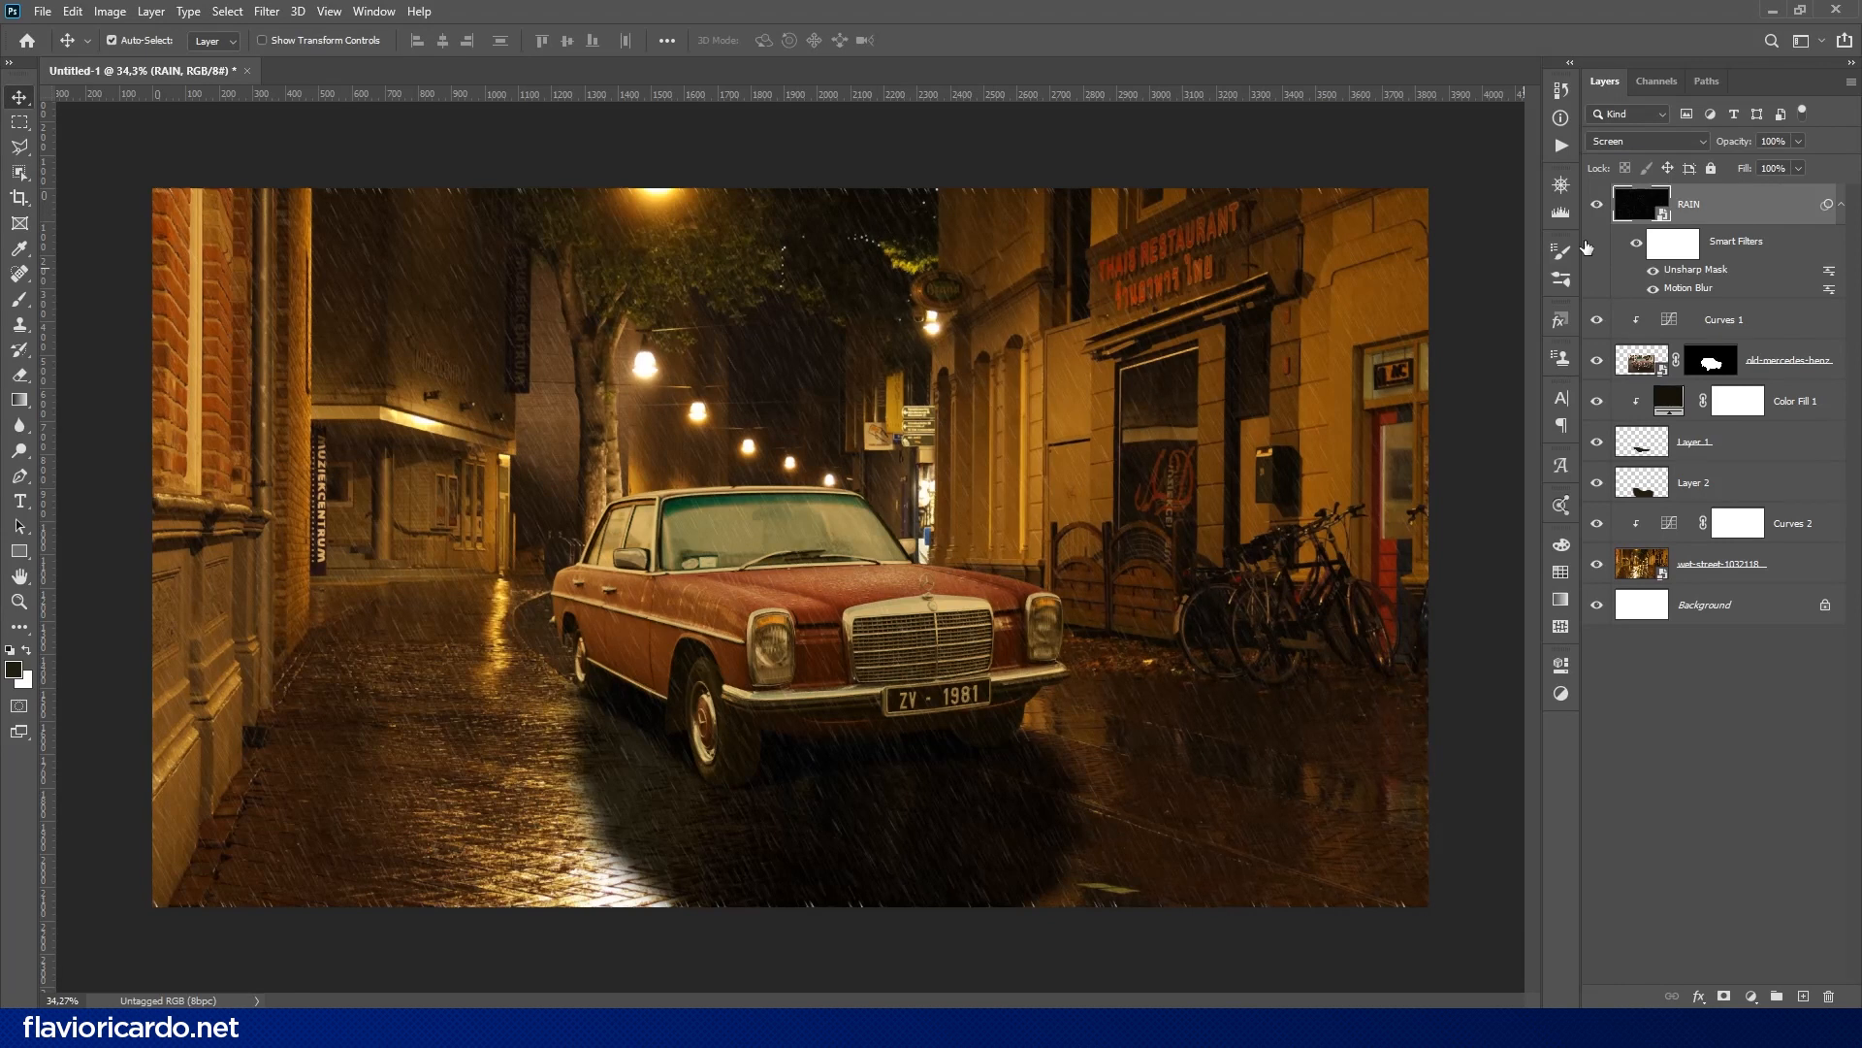
- Duplicate the RAIN layer, apply a 4.1 px Gaussian Blur to the copy, and place it below the original
key("ctrl+j")
left_click(267, 11)
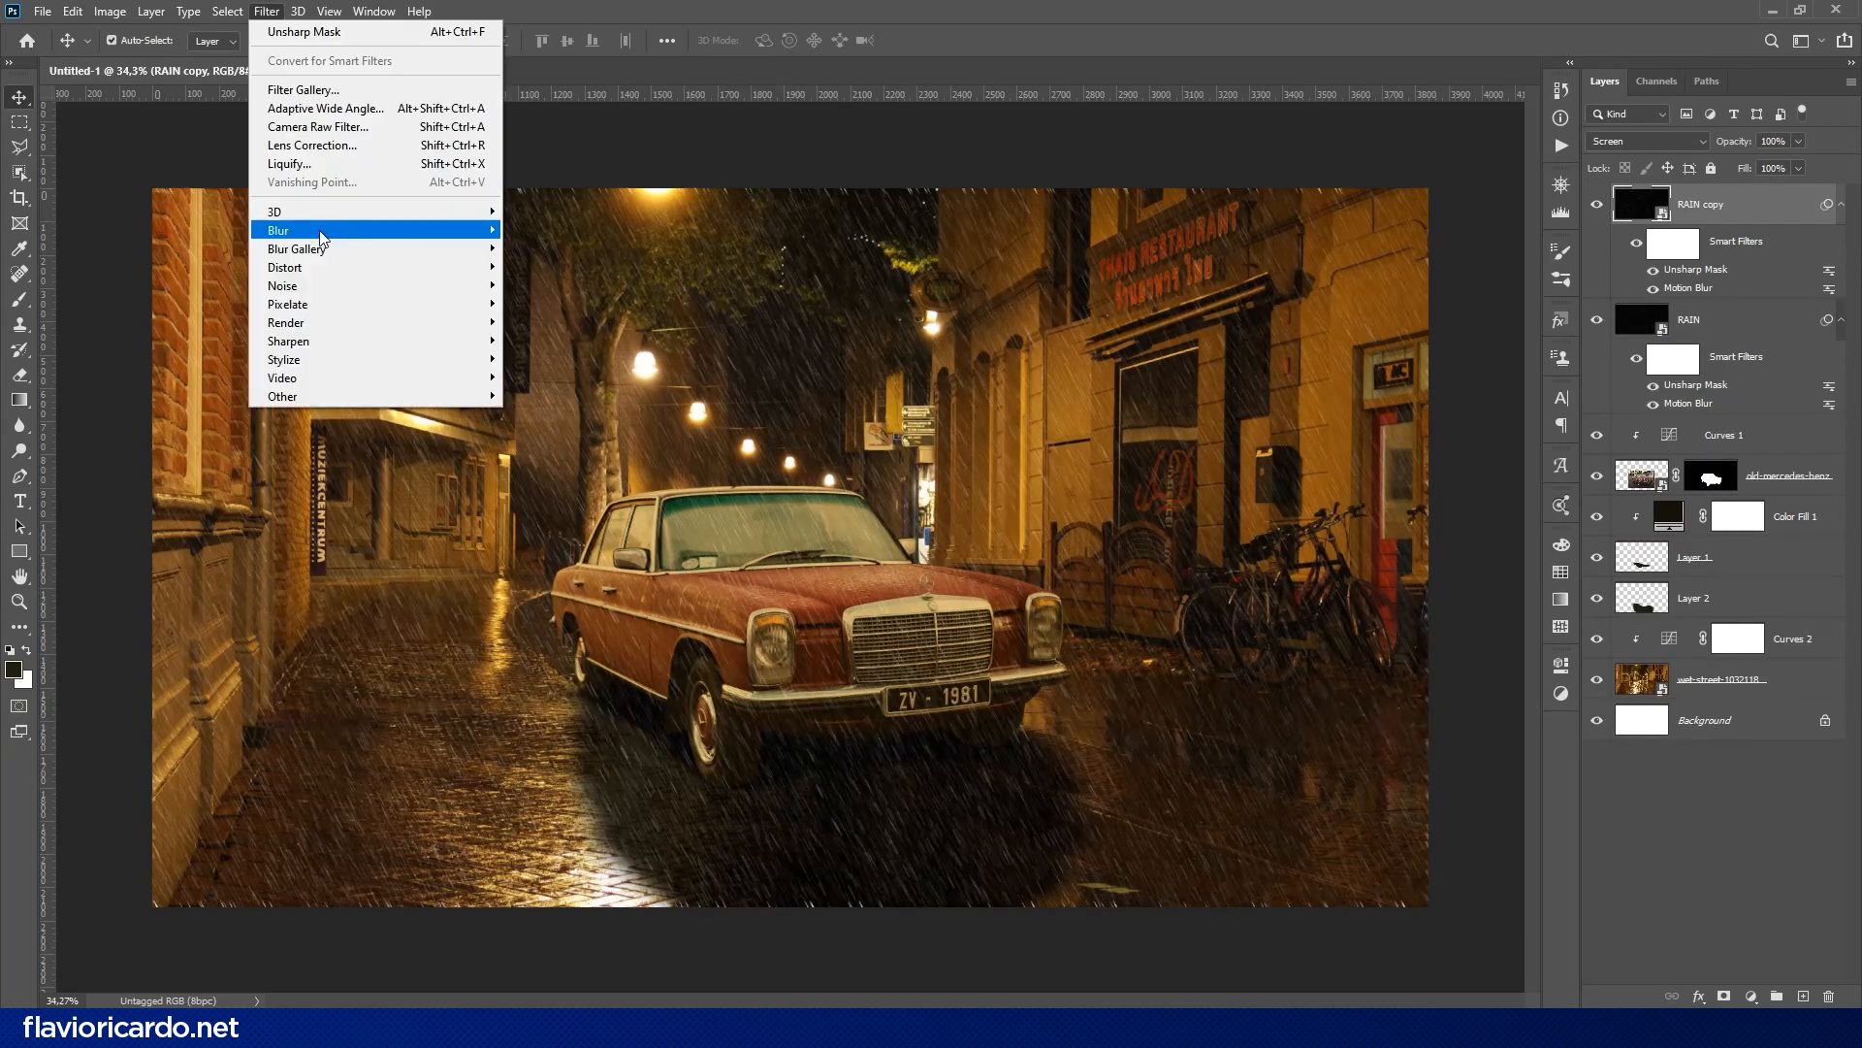
mouse_move(291, 225)
left_click(543, 304)
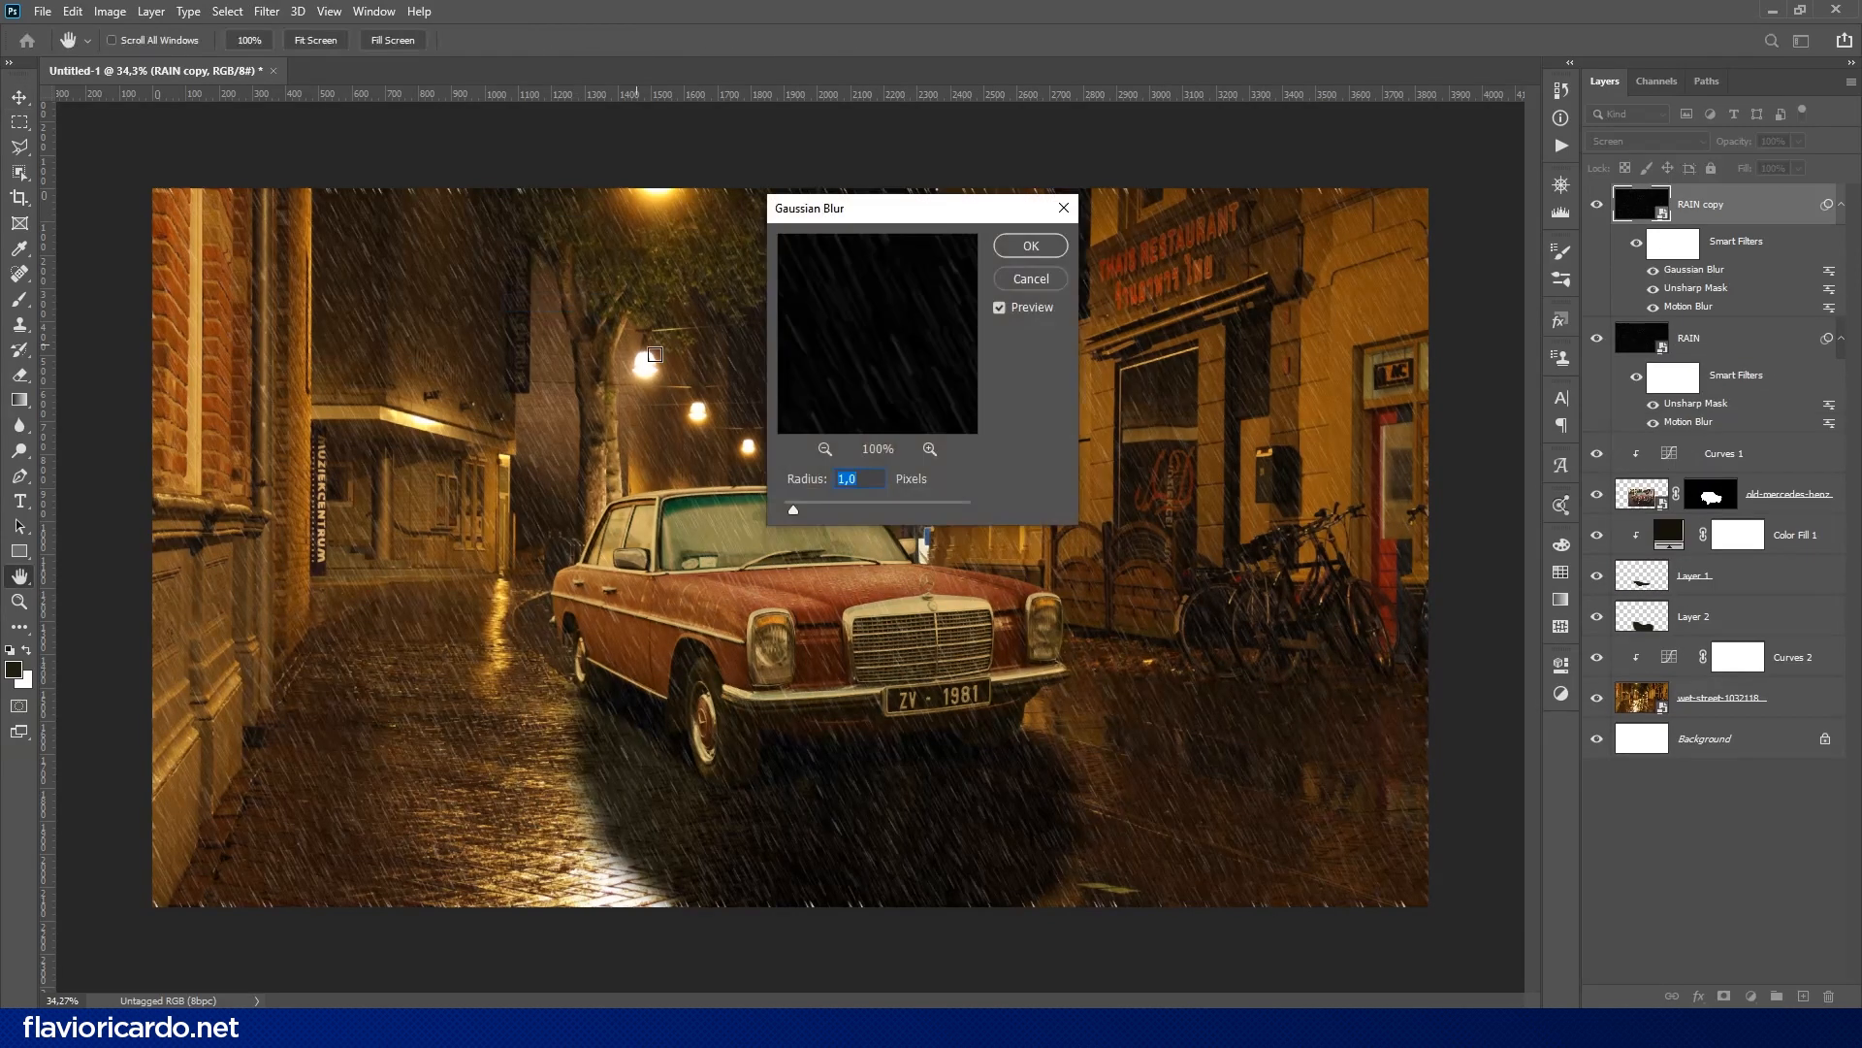
left_click(1031, 246)
key("ctrl+bracketleft")
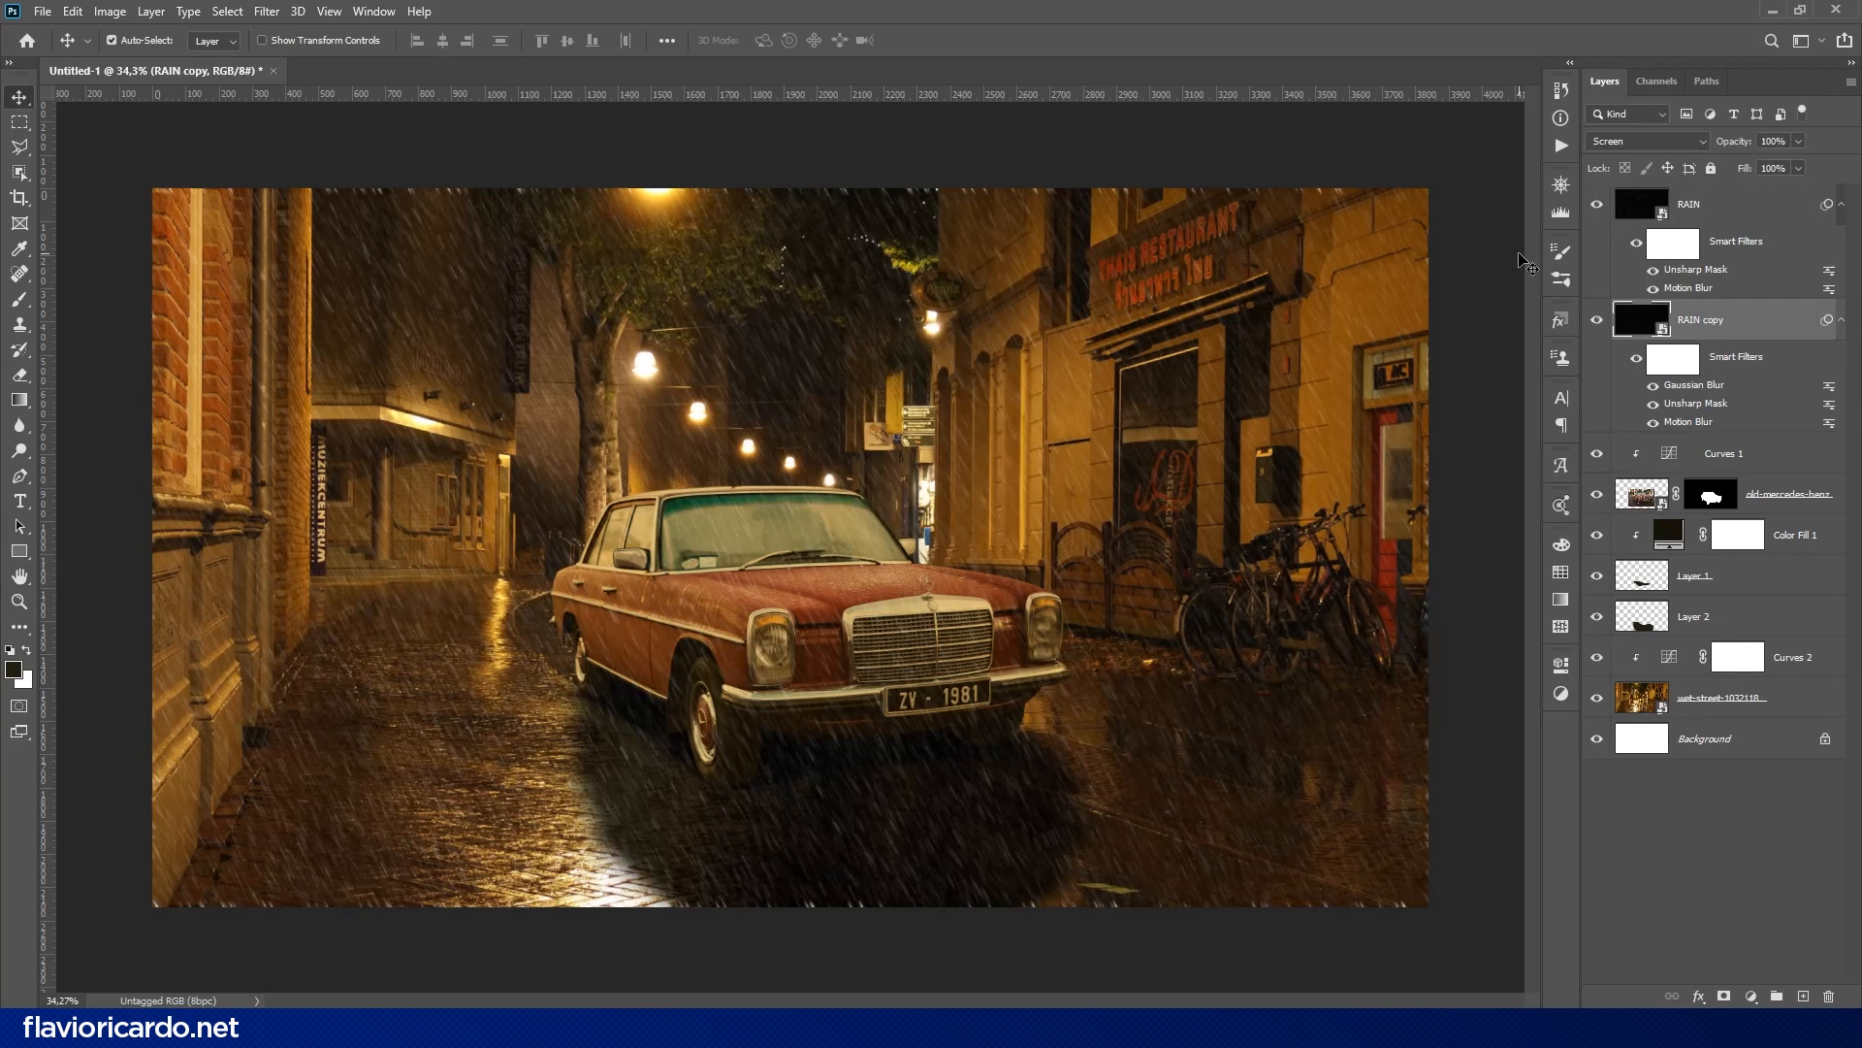
- Group both rain layers into a folder named RAIN
left_click(1732, 205, "shift")
left_click(1781, 995)
type("RAIN")
key("Return")
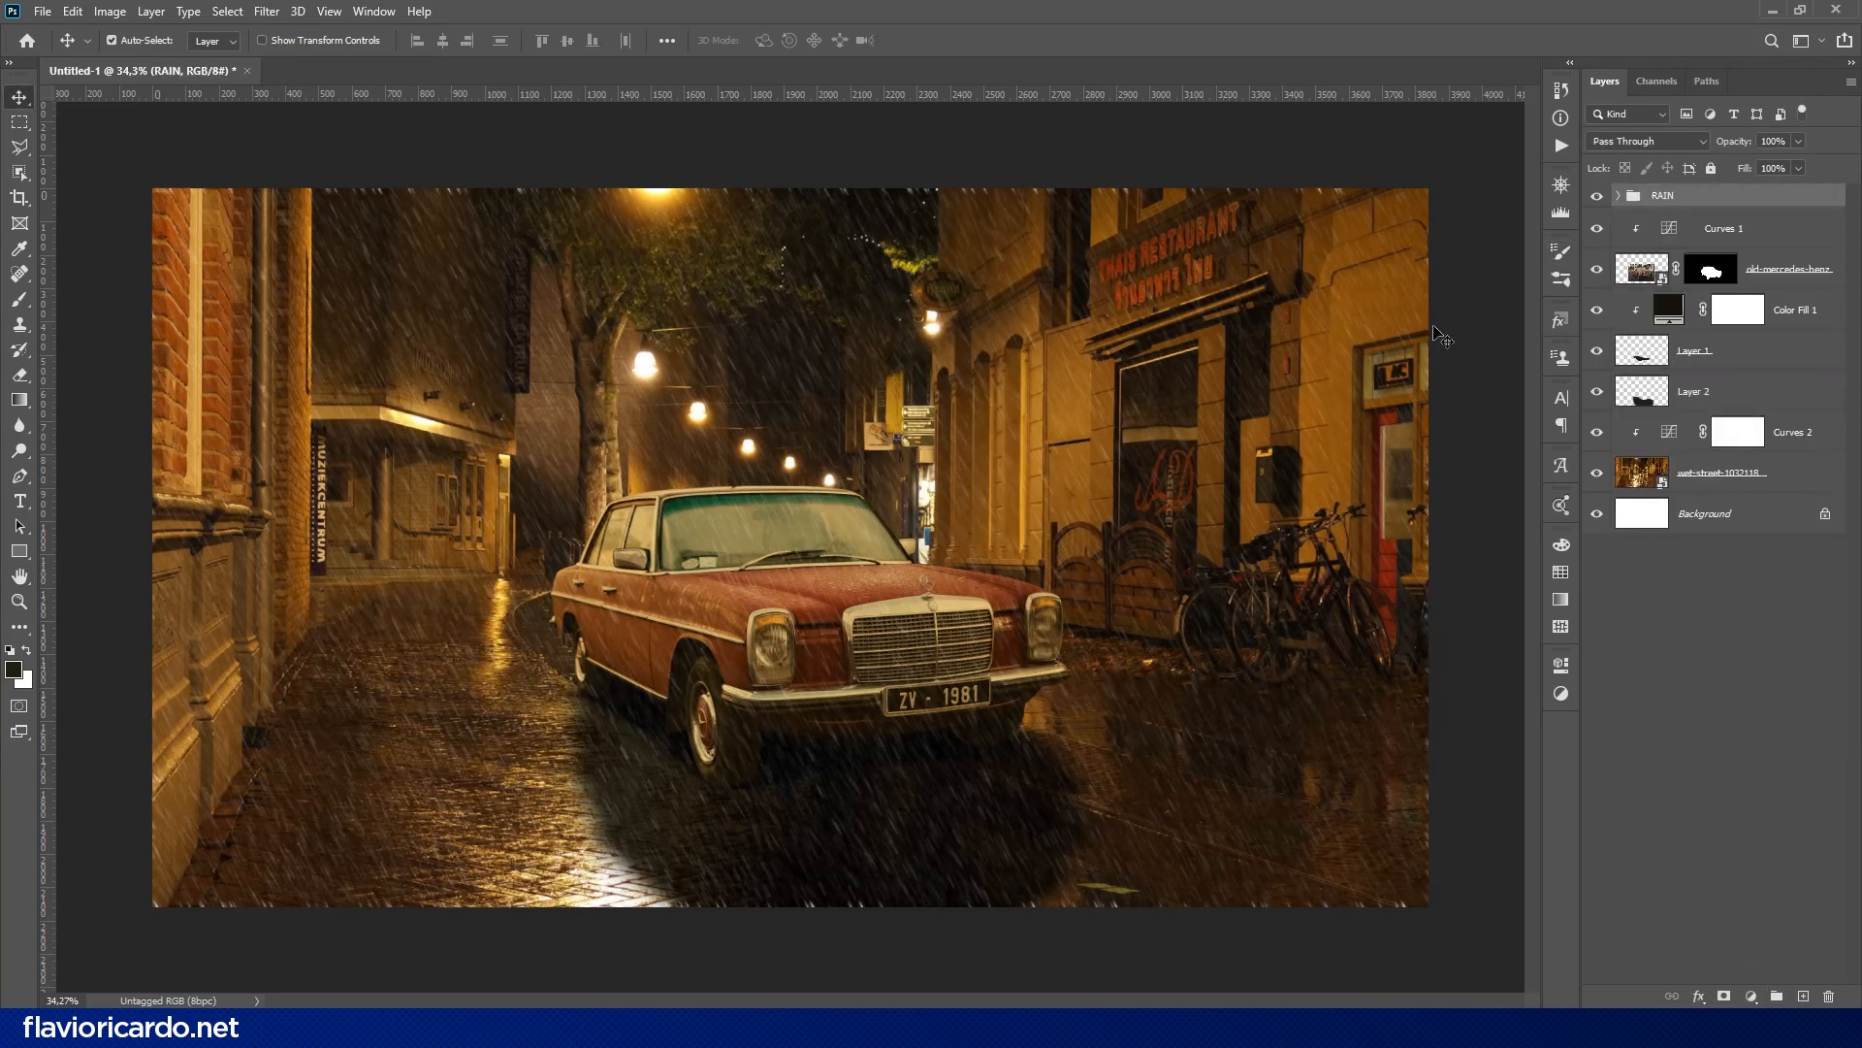
- Copy the Curves 1 adjustment into the RAIN group, clip it to the RAIN layer and compare the layer on and off
left_click(1722, 215)
key("ctrl+0")
left_click(1619, 196)
left_click_drag(1712, 474, 1732, 250)
left_click(1662, 247, "alt")
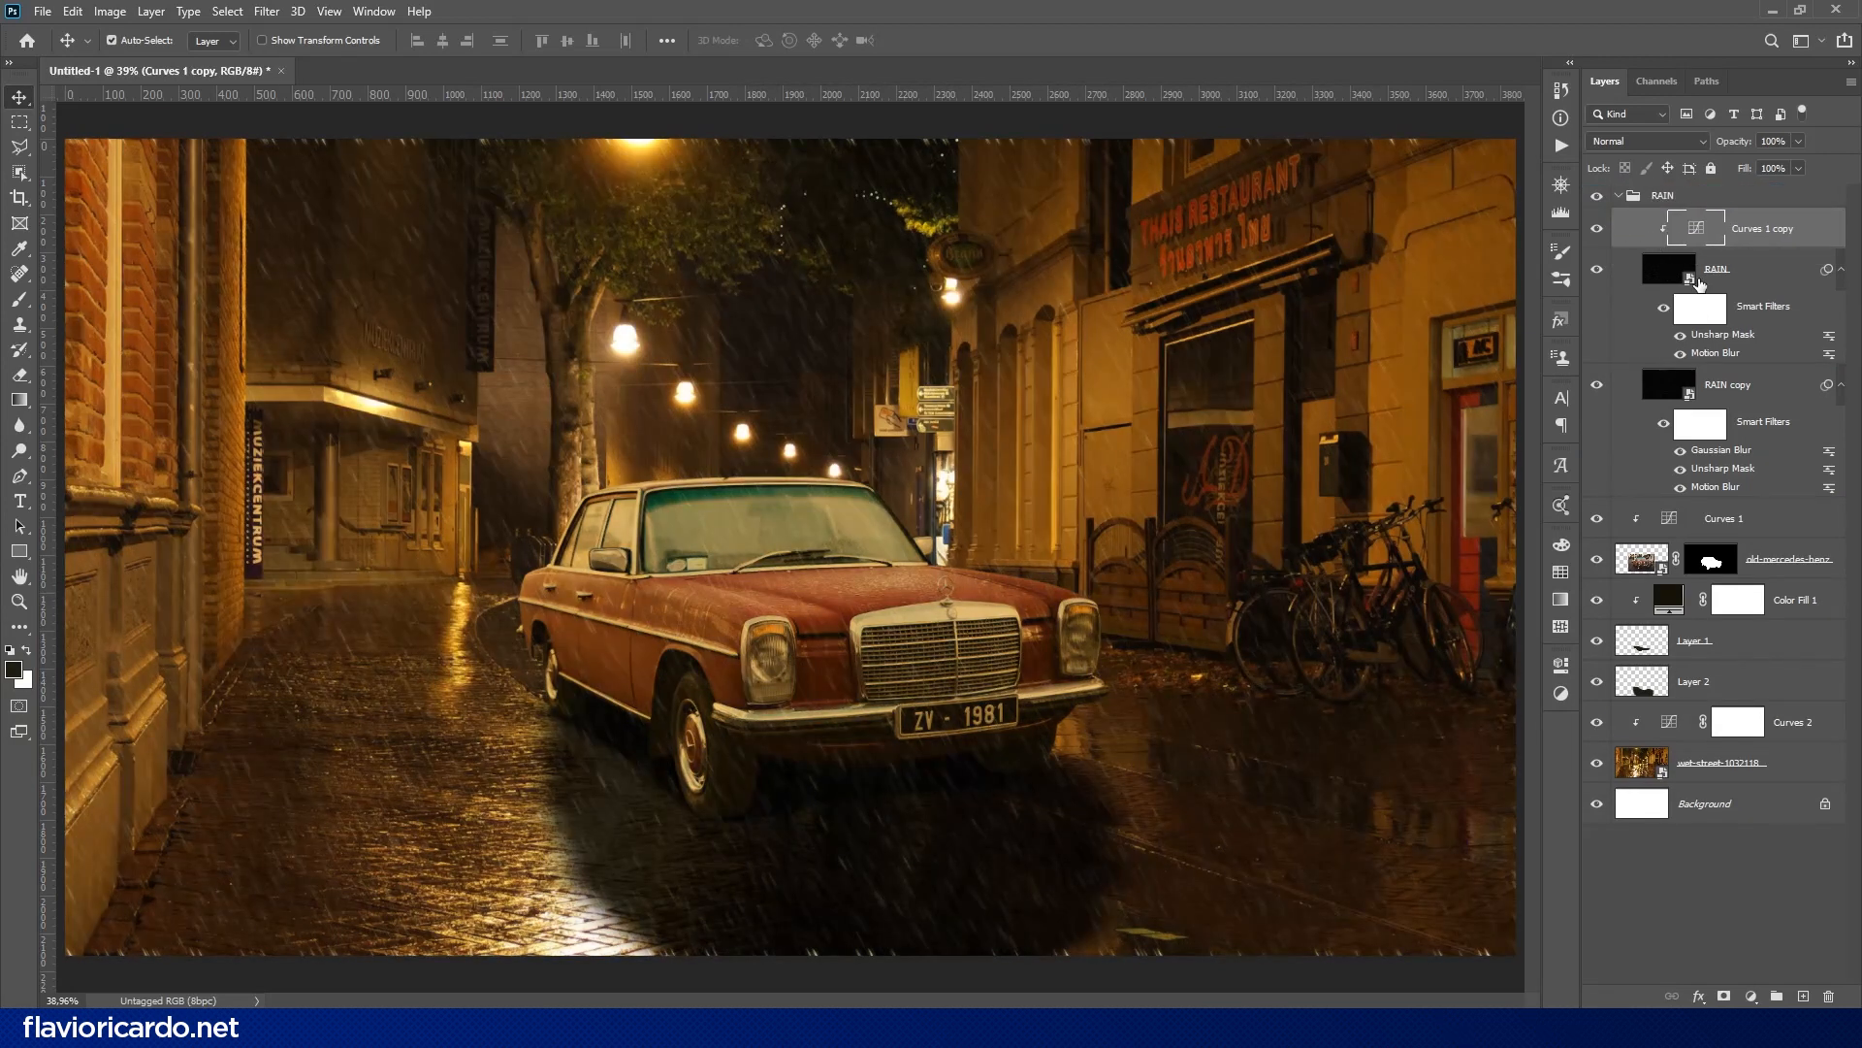
left_click(1600, 273)
left_click(1601, 272)
- Enlarge the RAIN and RAIN copy layers together to about 114% so the rain extends past the canvas edges
left_click(1698, 281)
left_click(1699, 374, "ctrl")
key("ctrl+t")
scroll(1091, 452, "up", 2)
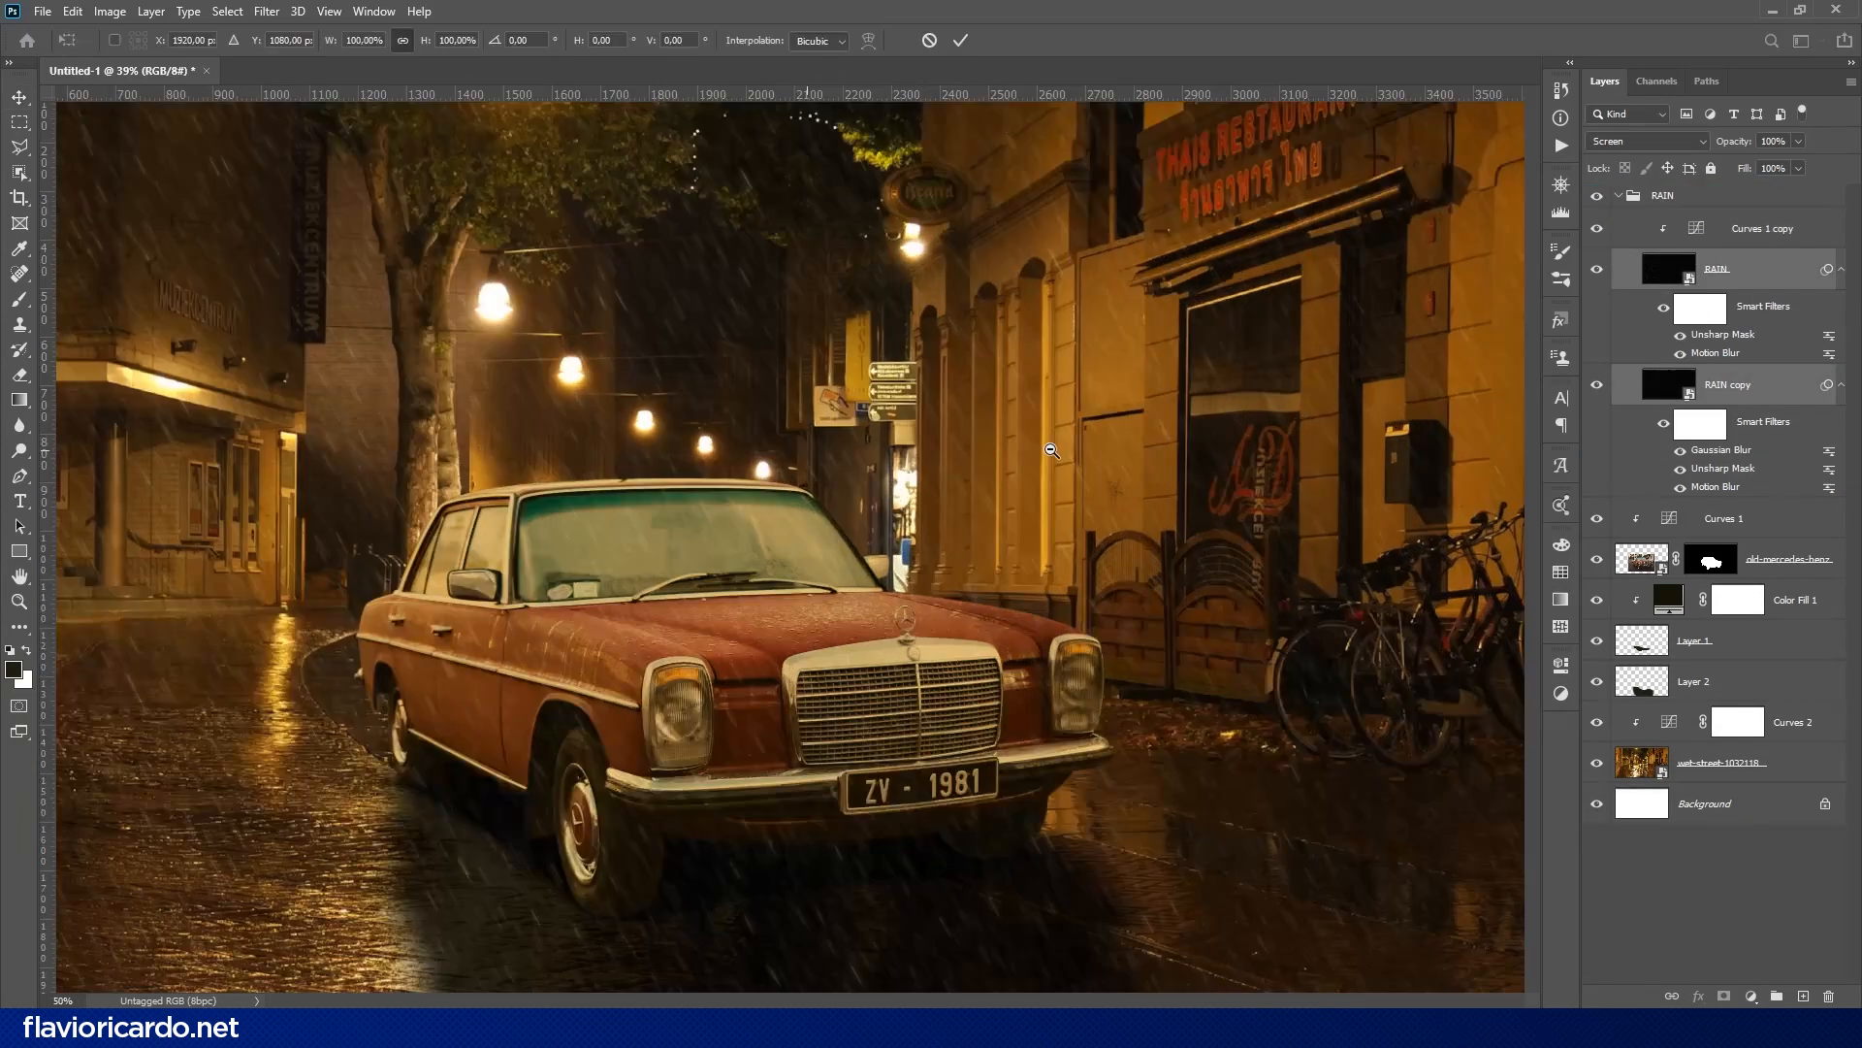
scroll(1091, 452, "down", 5)
left_click_drag(1276, 275, 1343, 236)
key("Return")
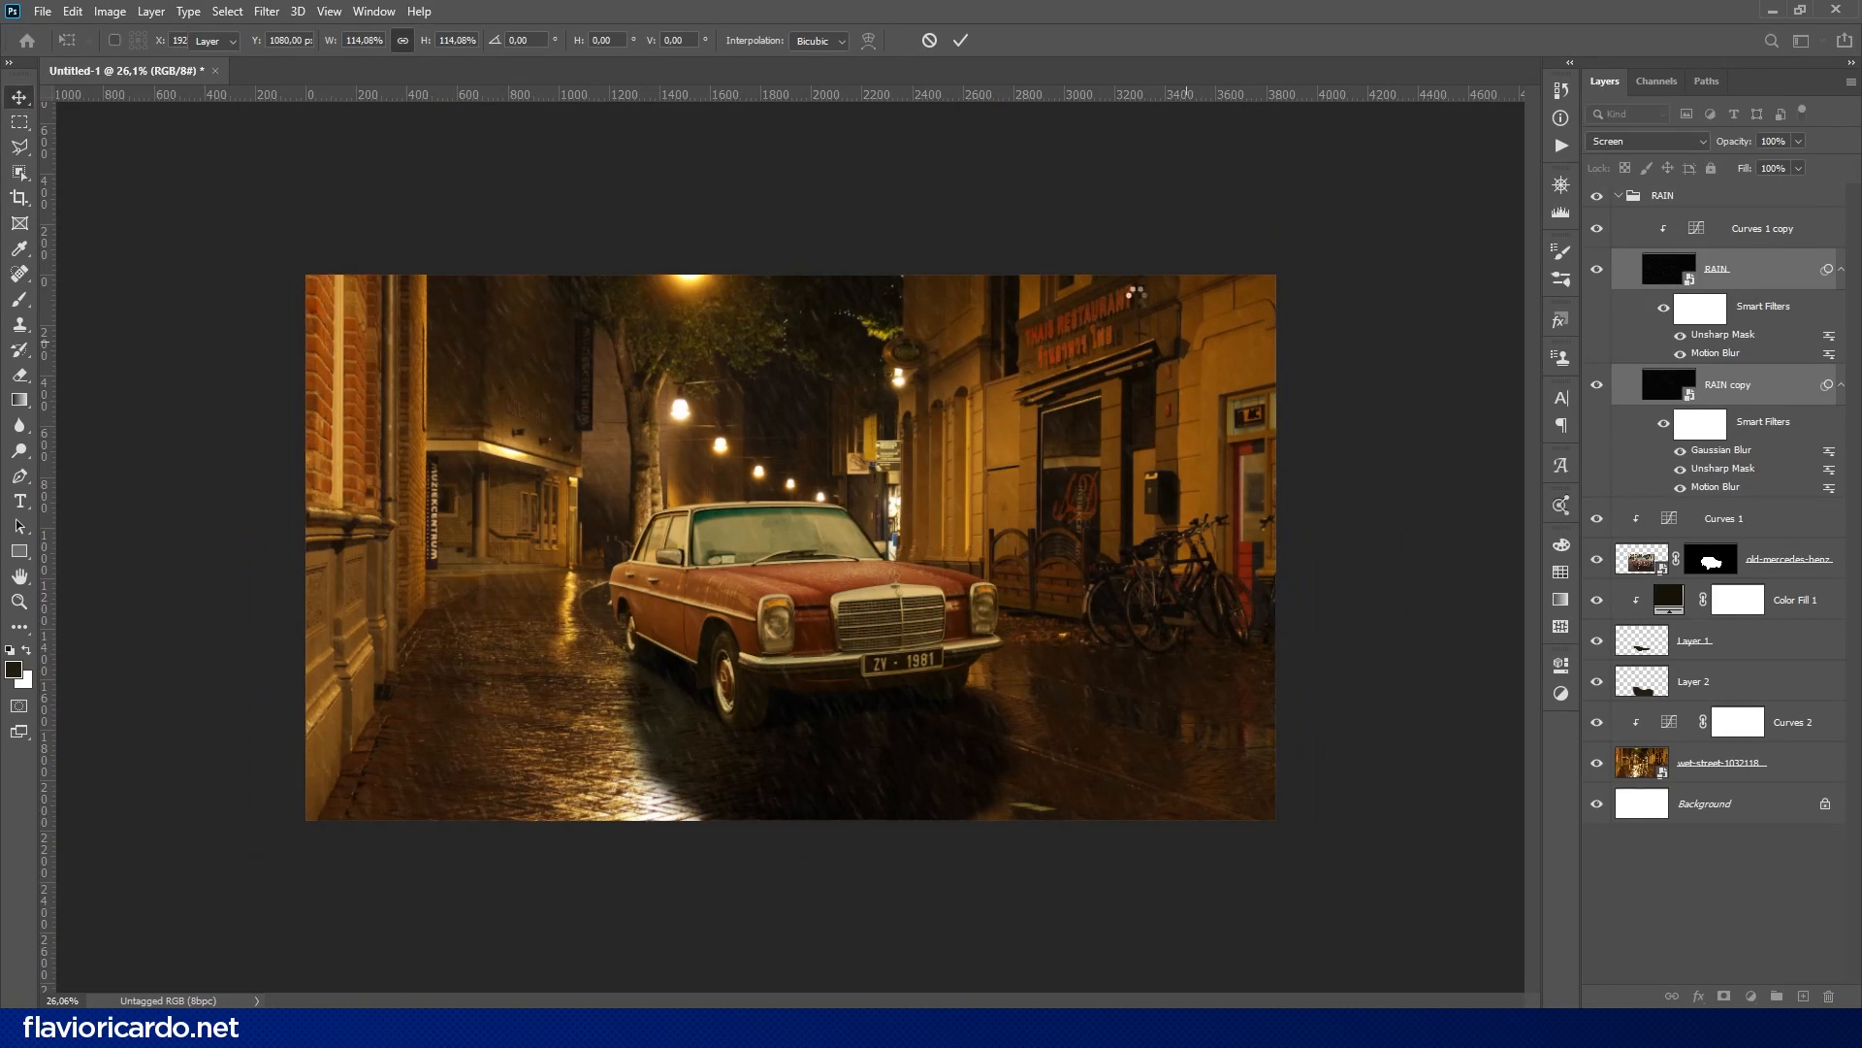
left_click_drag(945, 436, 986, 435)
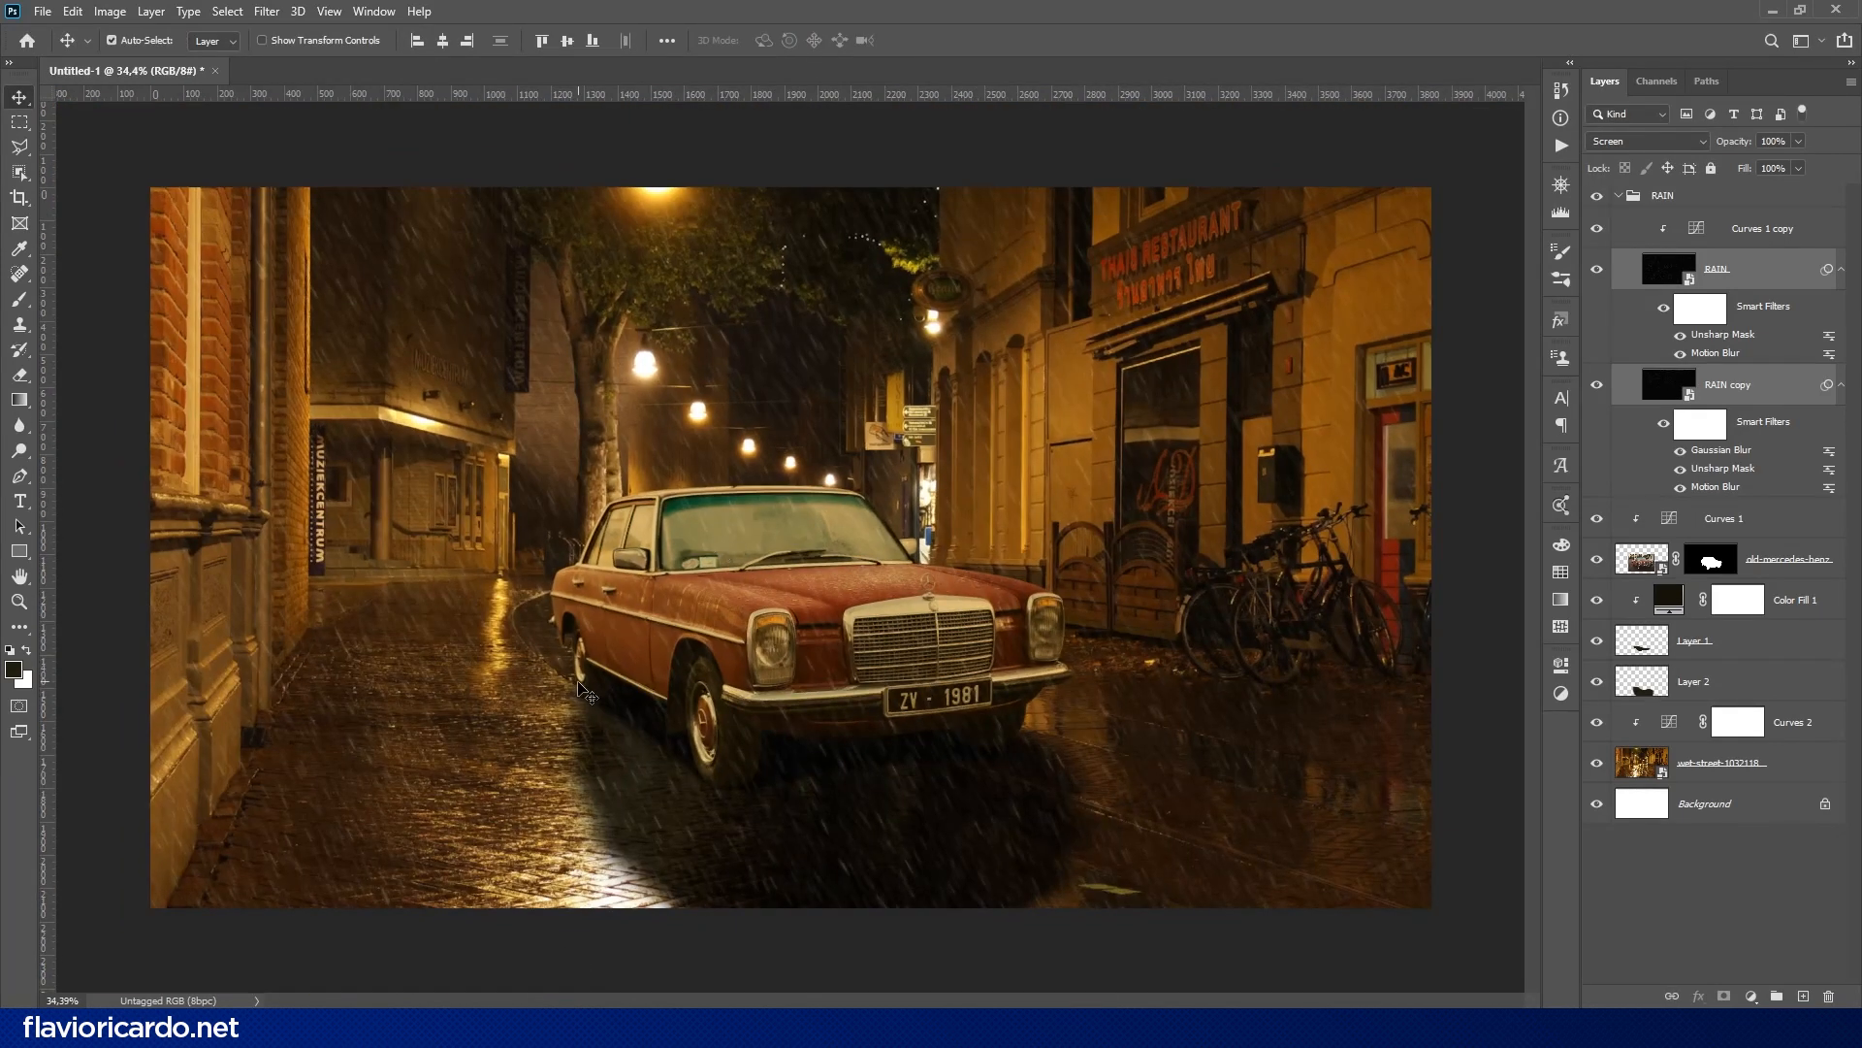
- Start a Puppet Warp on the Layer 2 shadow and pin its upper edge along the underside of the car
left_click(1693, 681)
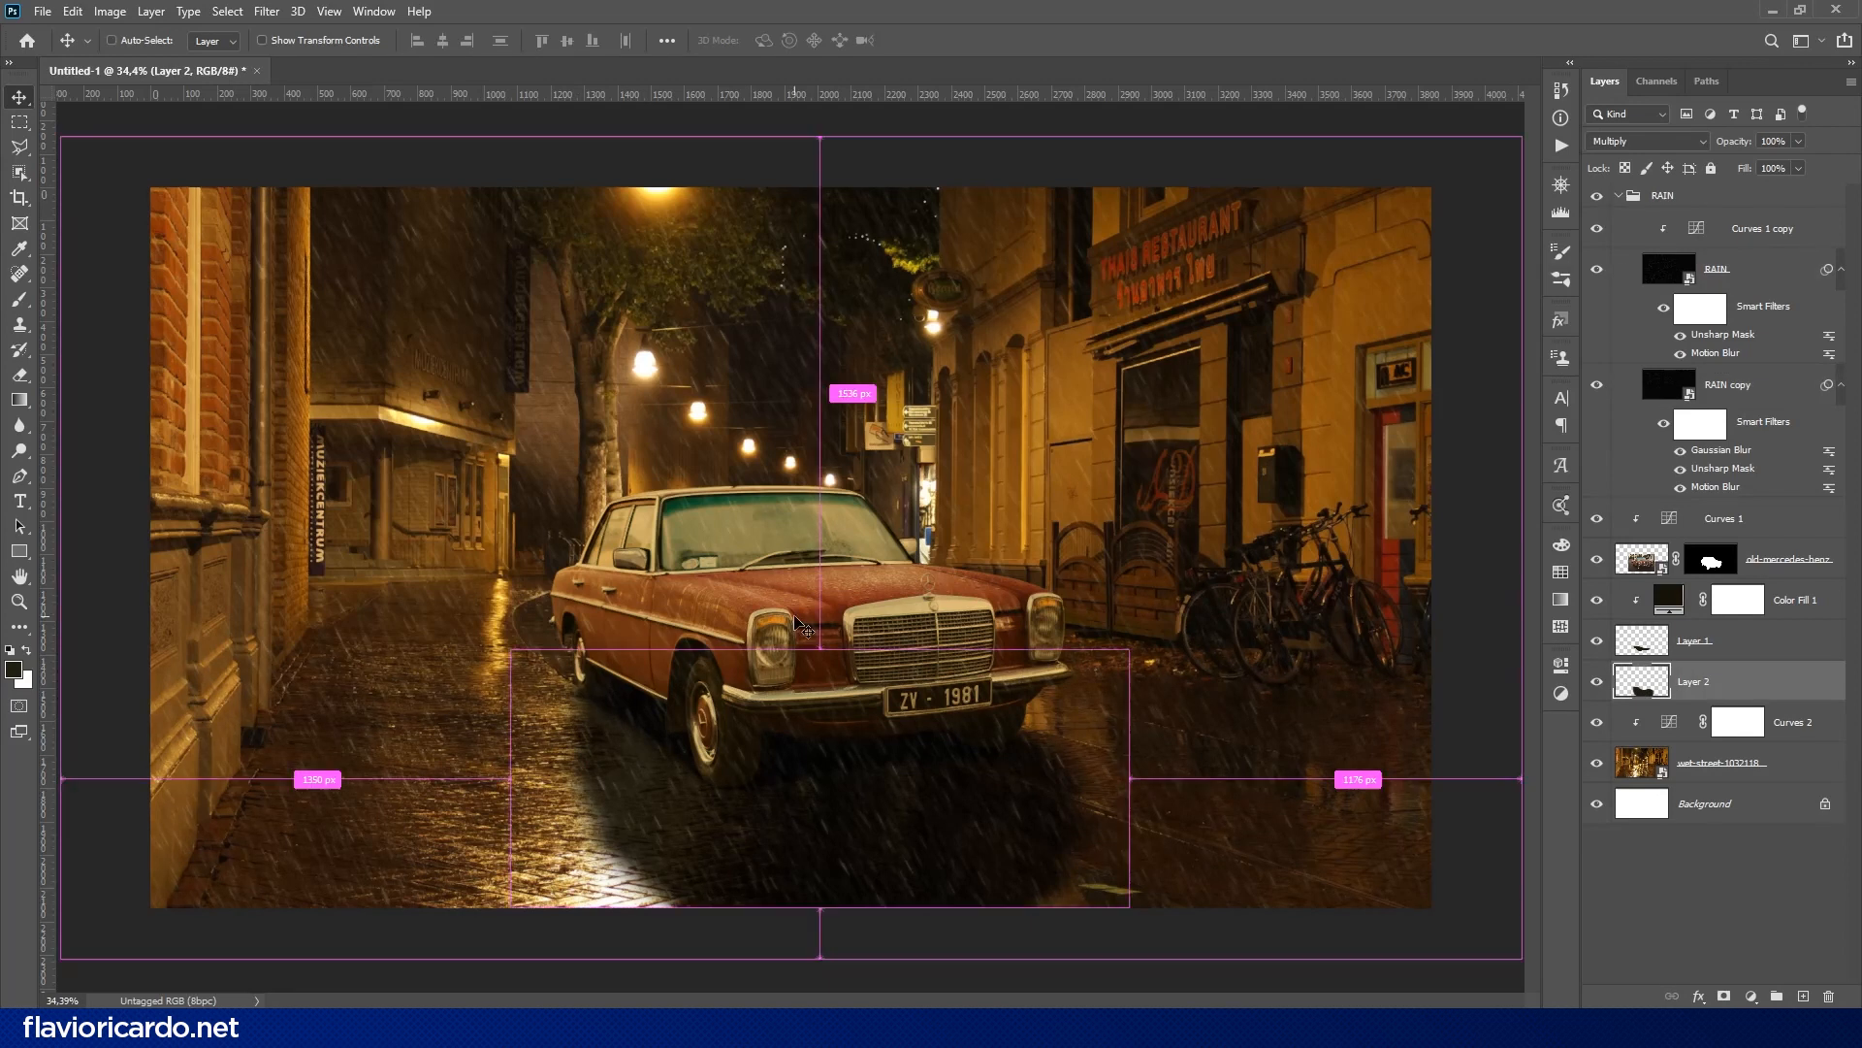
left_click(73, 10)
left_click(107, 400)
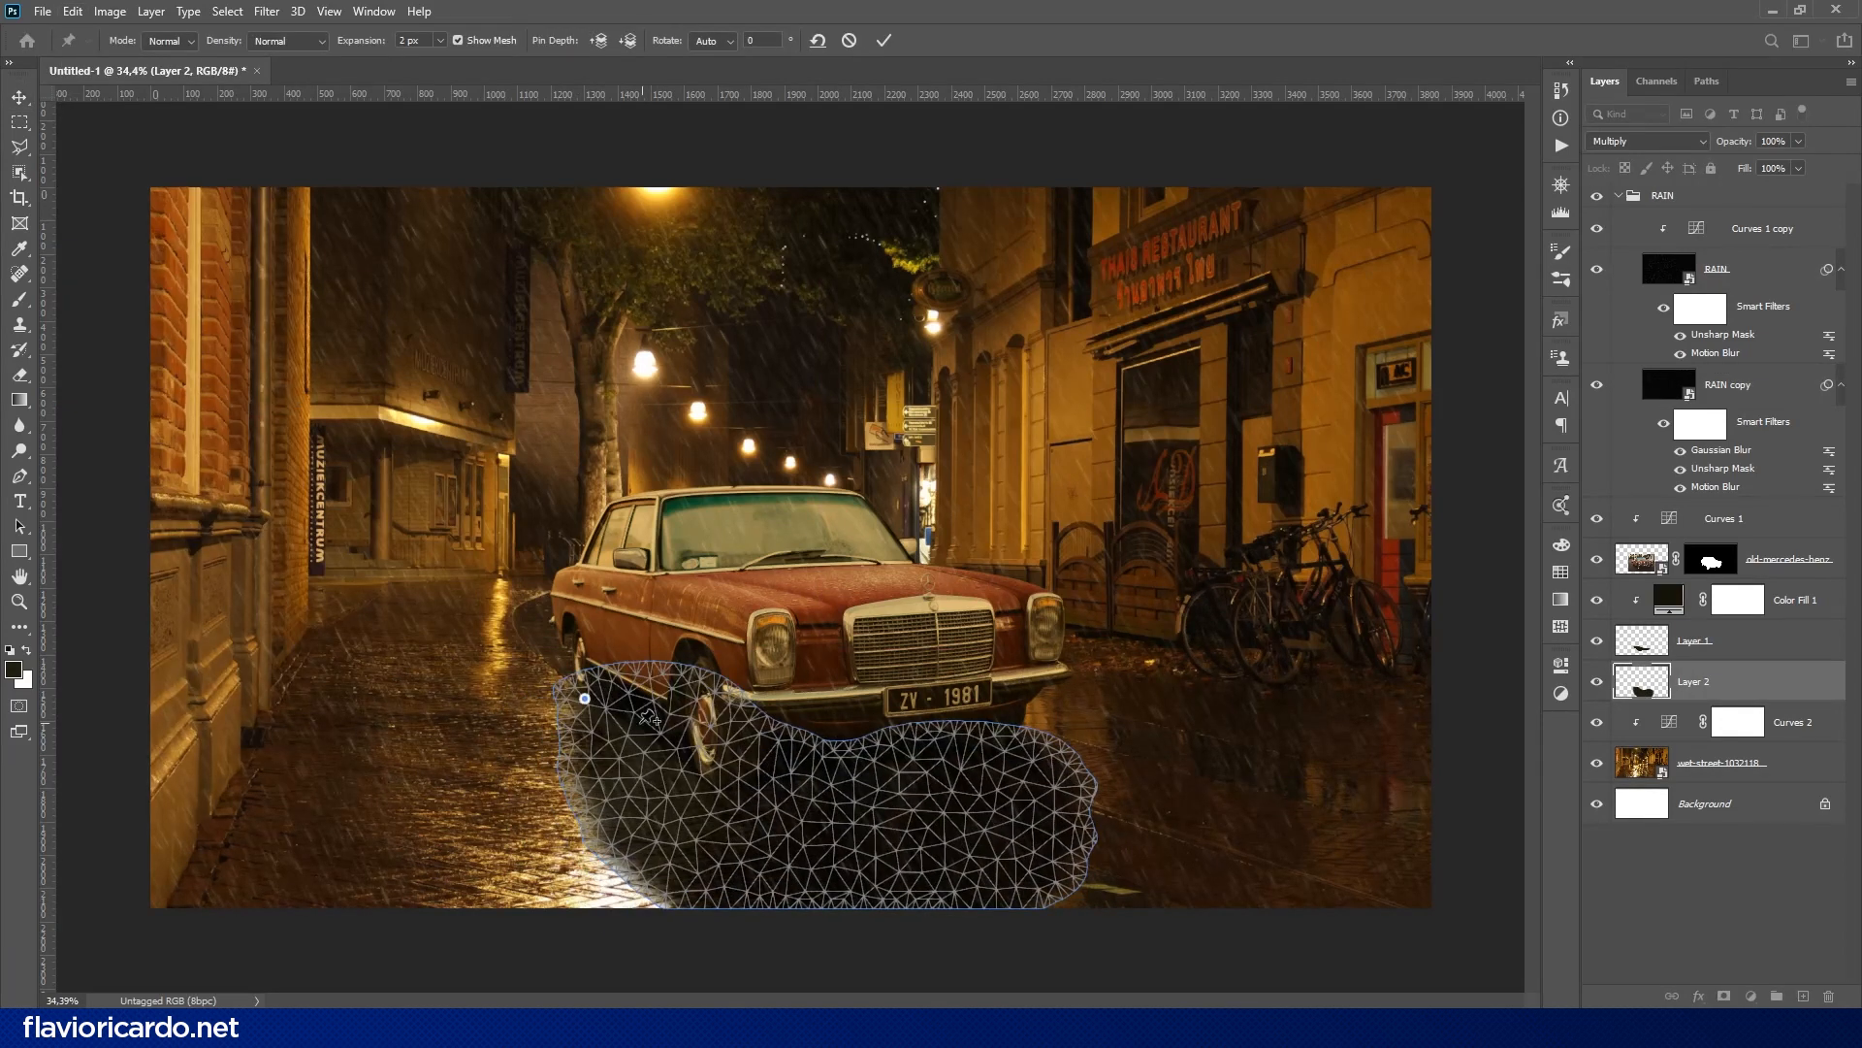
left_click(644, 722)
left_click(704, 760)
left_click_drag(807, 744, 812, 758)
left_click_drag(966, 754, 968, 745)
left_click(1012, 737)
- Pull the shadow mesh's lower-left corner past the canvas edge and shape its left side with extra pins
left_click_drag(677, 894, 576, 930)
left_click_drag(583, 847, 557, 863)
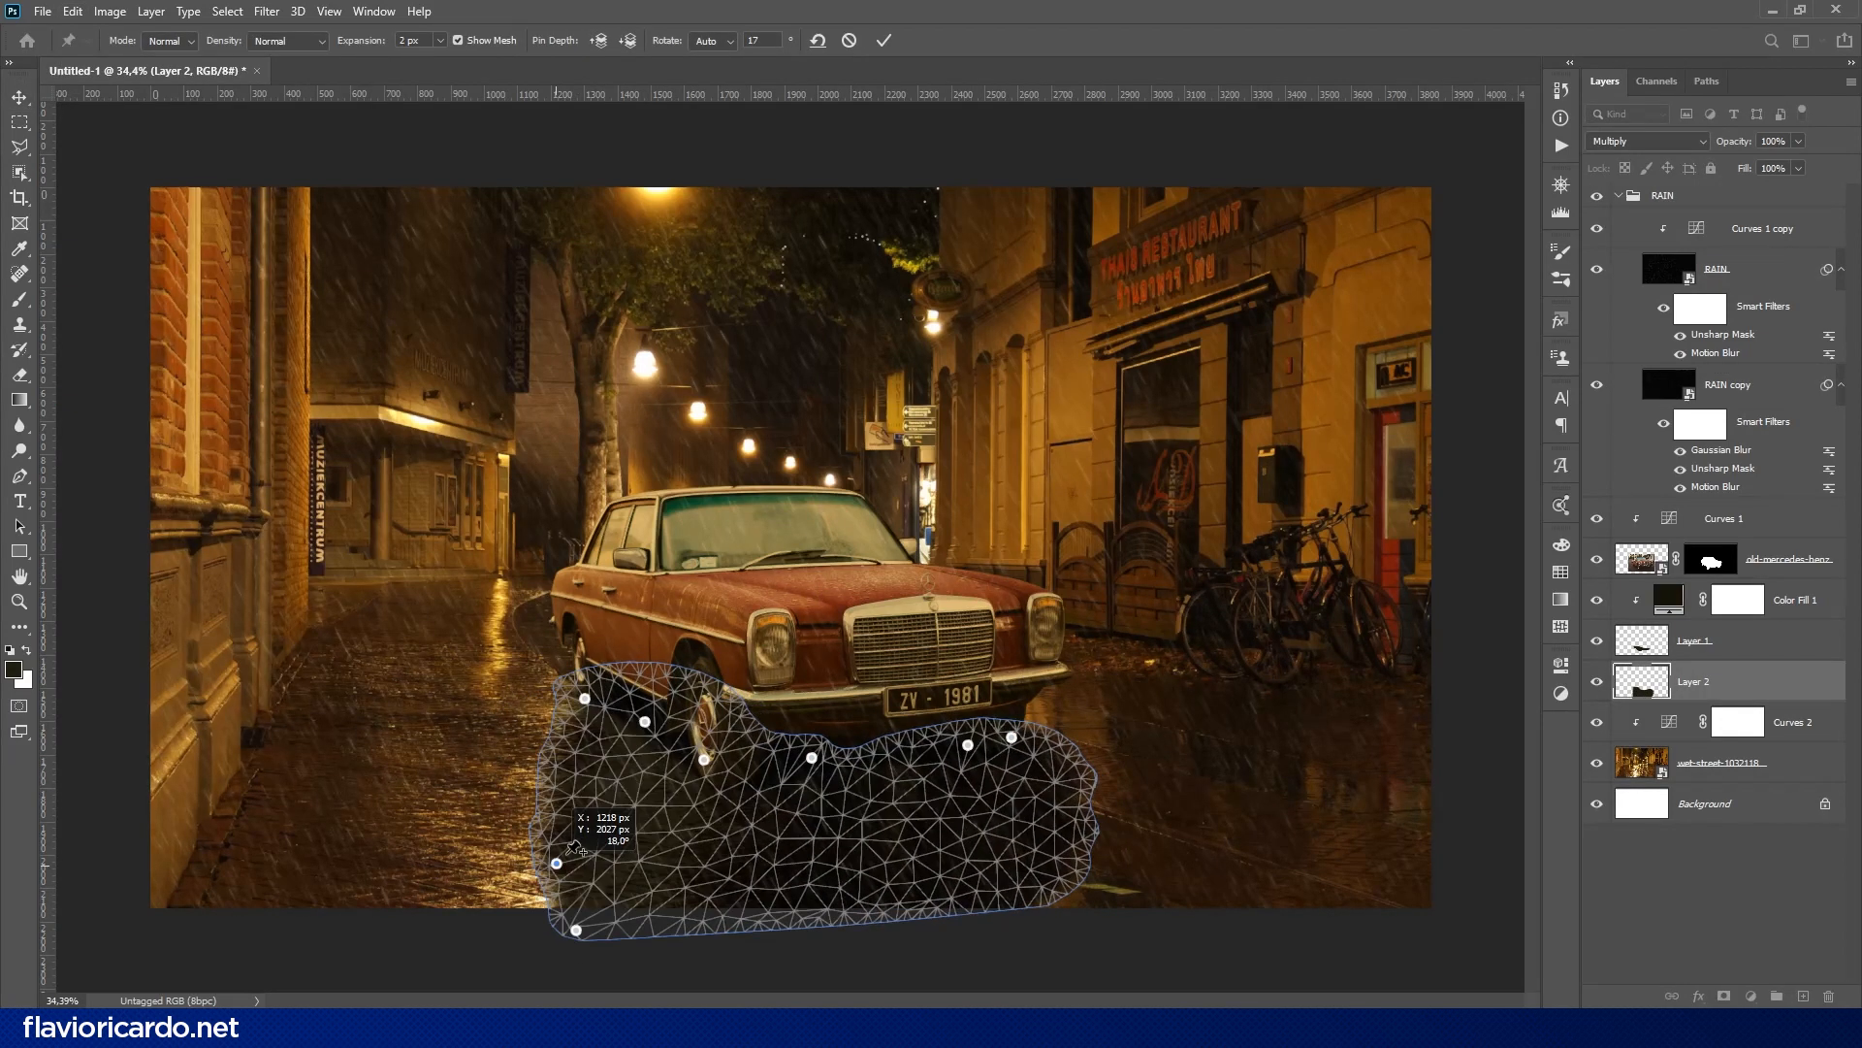
mouse_move(589, 745)
left_mouse_down()
mouse_move(570, 718)
mouse_move(584, 739)
left_mouse_up()
left_click_drag(559, 755, 551, 756)
left_click(571, 803)
left_click_drag(557, 863, 559, 868)
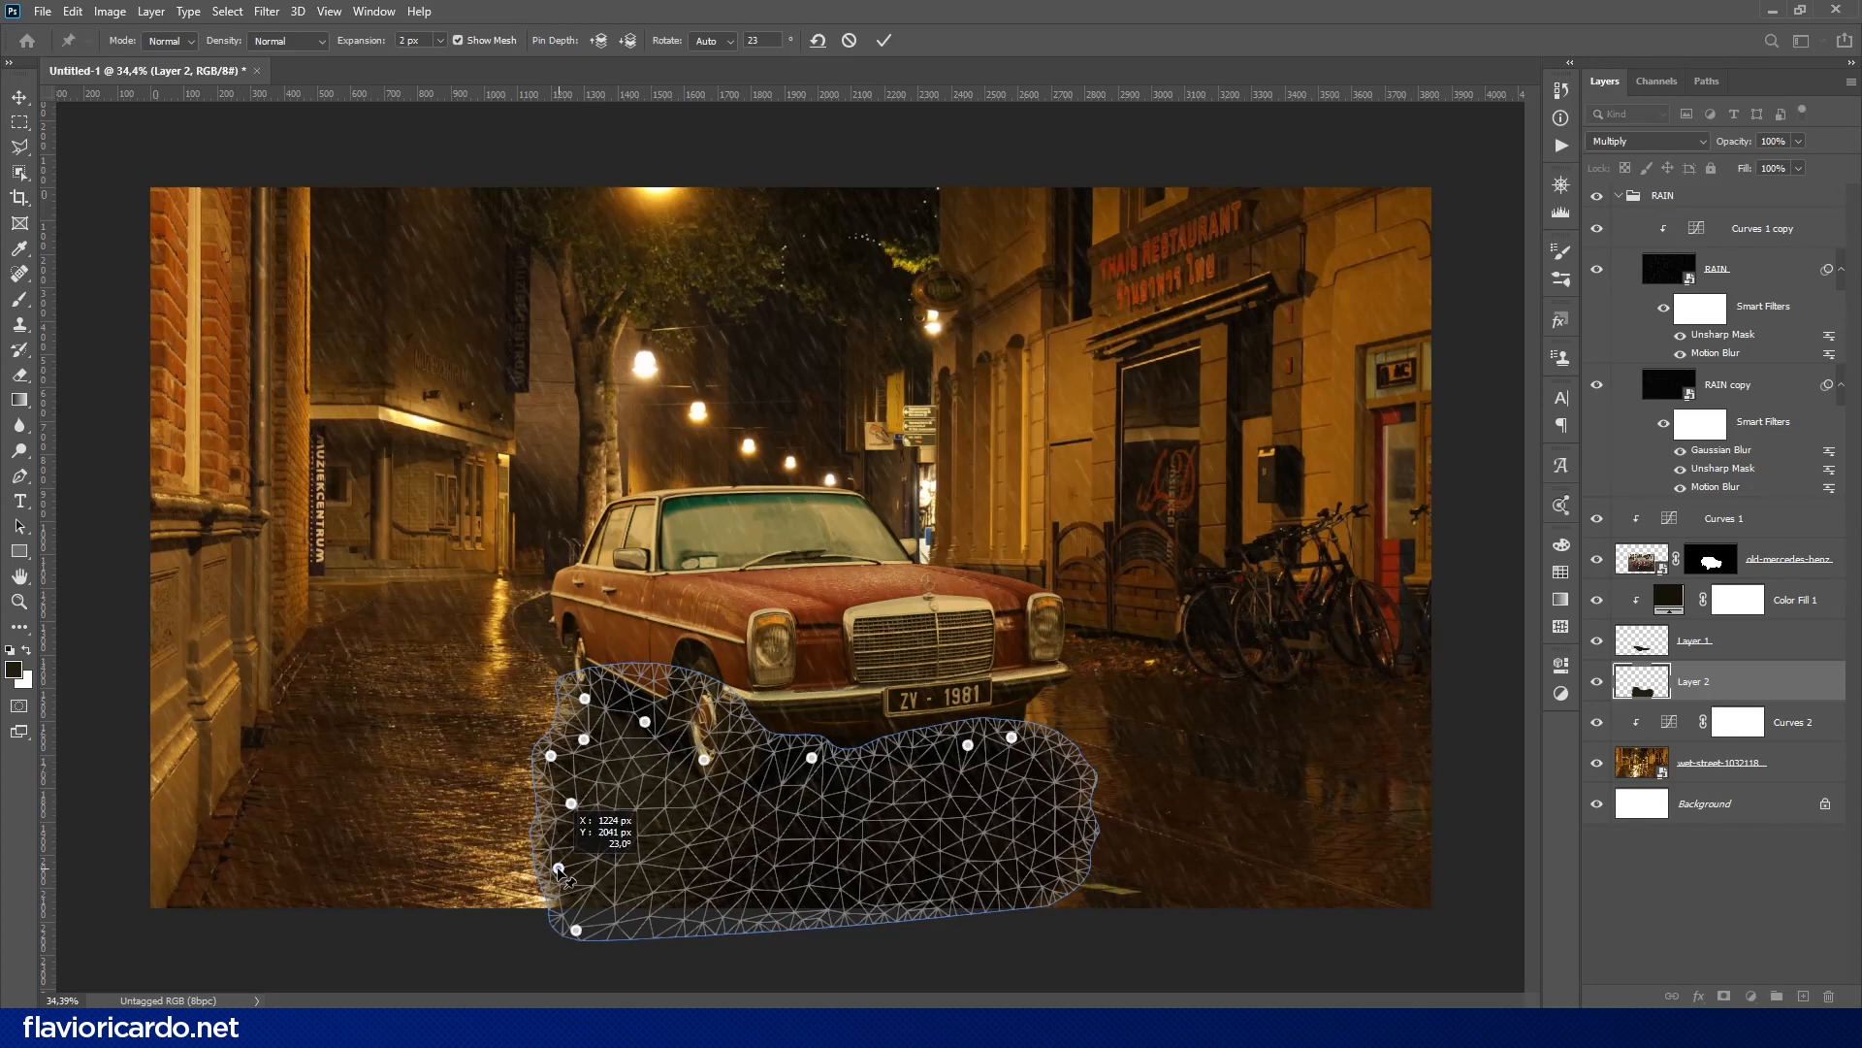
- Stretch the shadow's lower-right corner outward, pin its sloping right edge and apply the warp
left_click_drag(1067, 877, 1253, 917)
left_click(1061, 767)
left_click(1083, 818)
left_click(1169, 872)
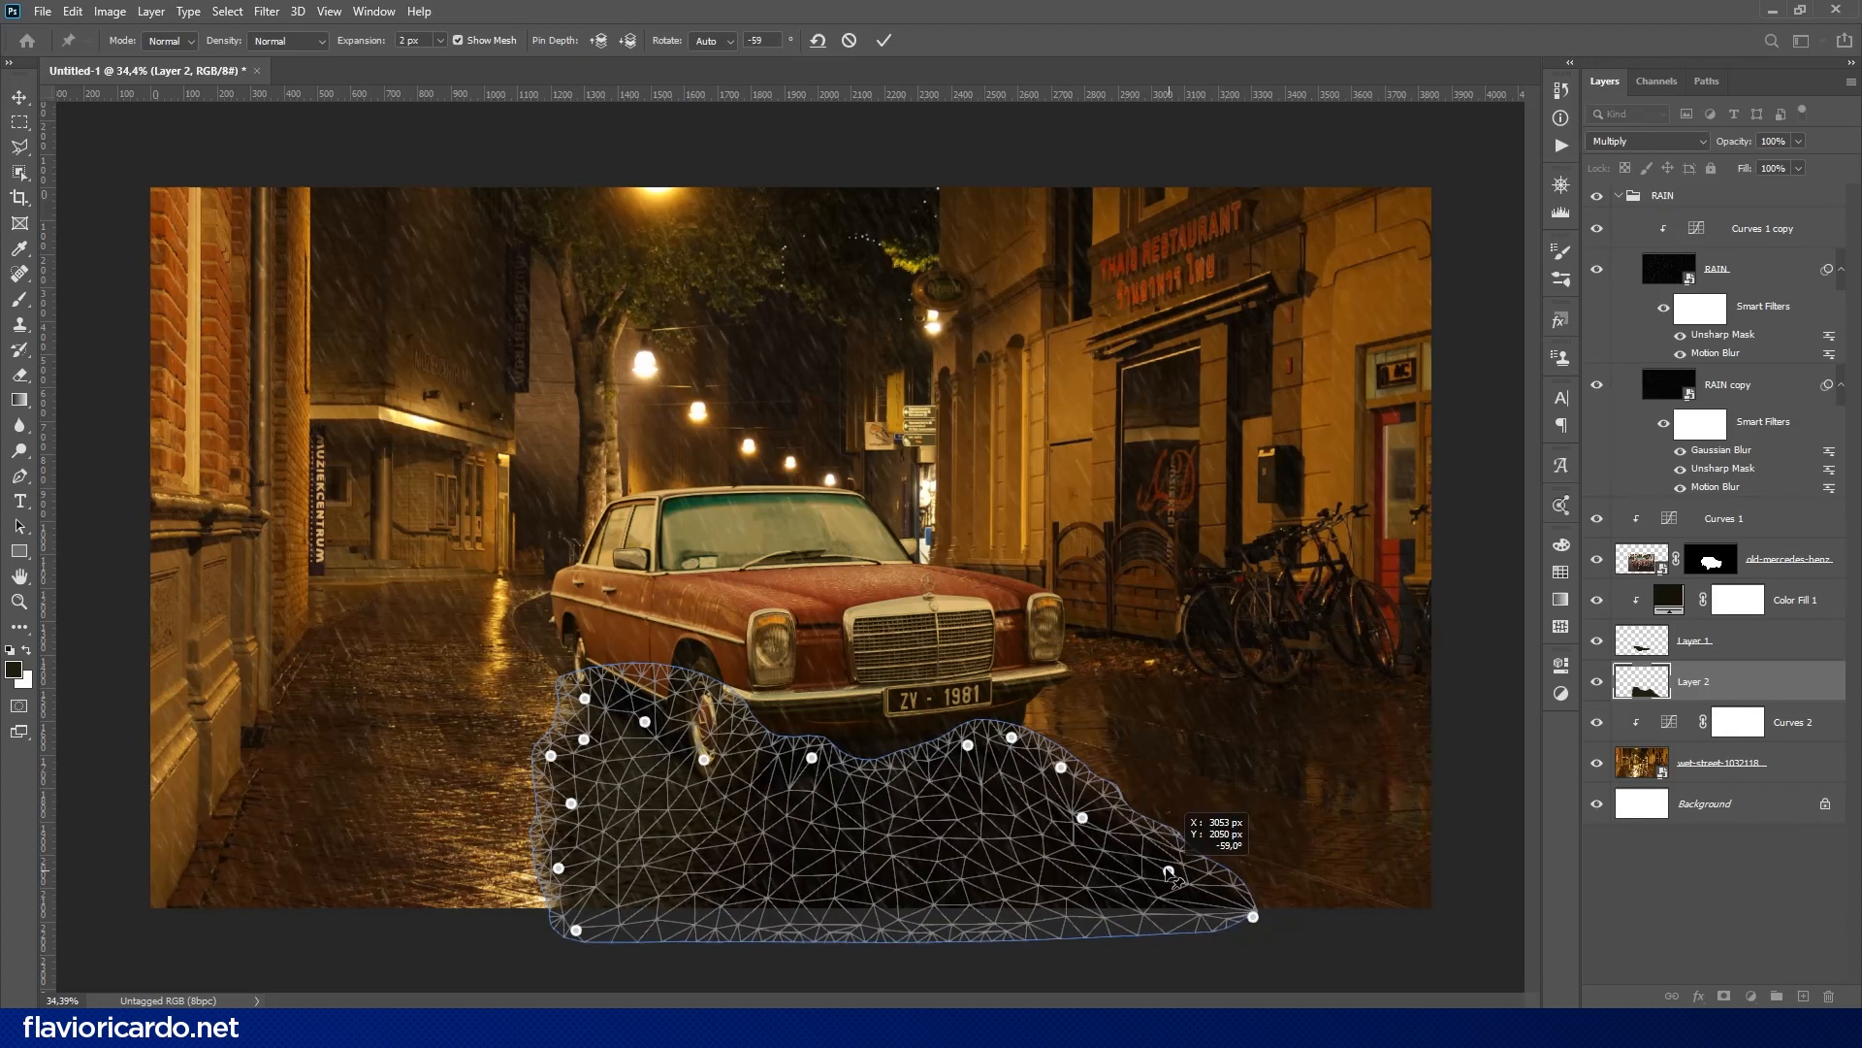
key("Return")
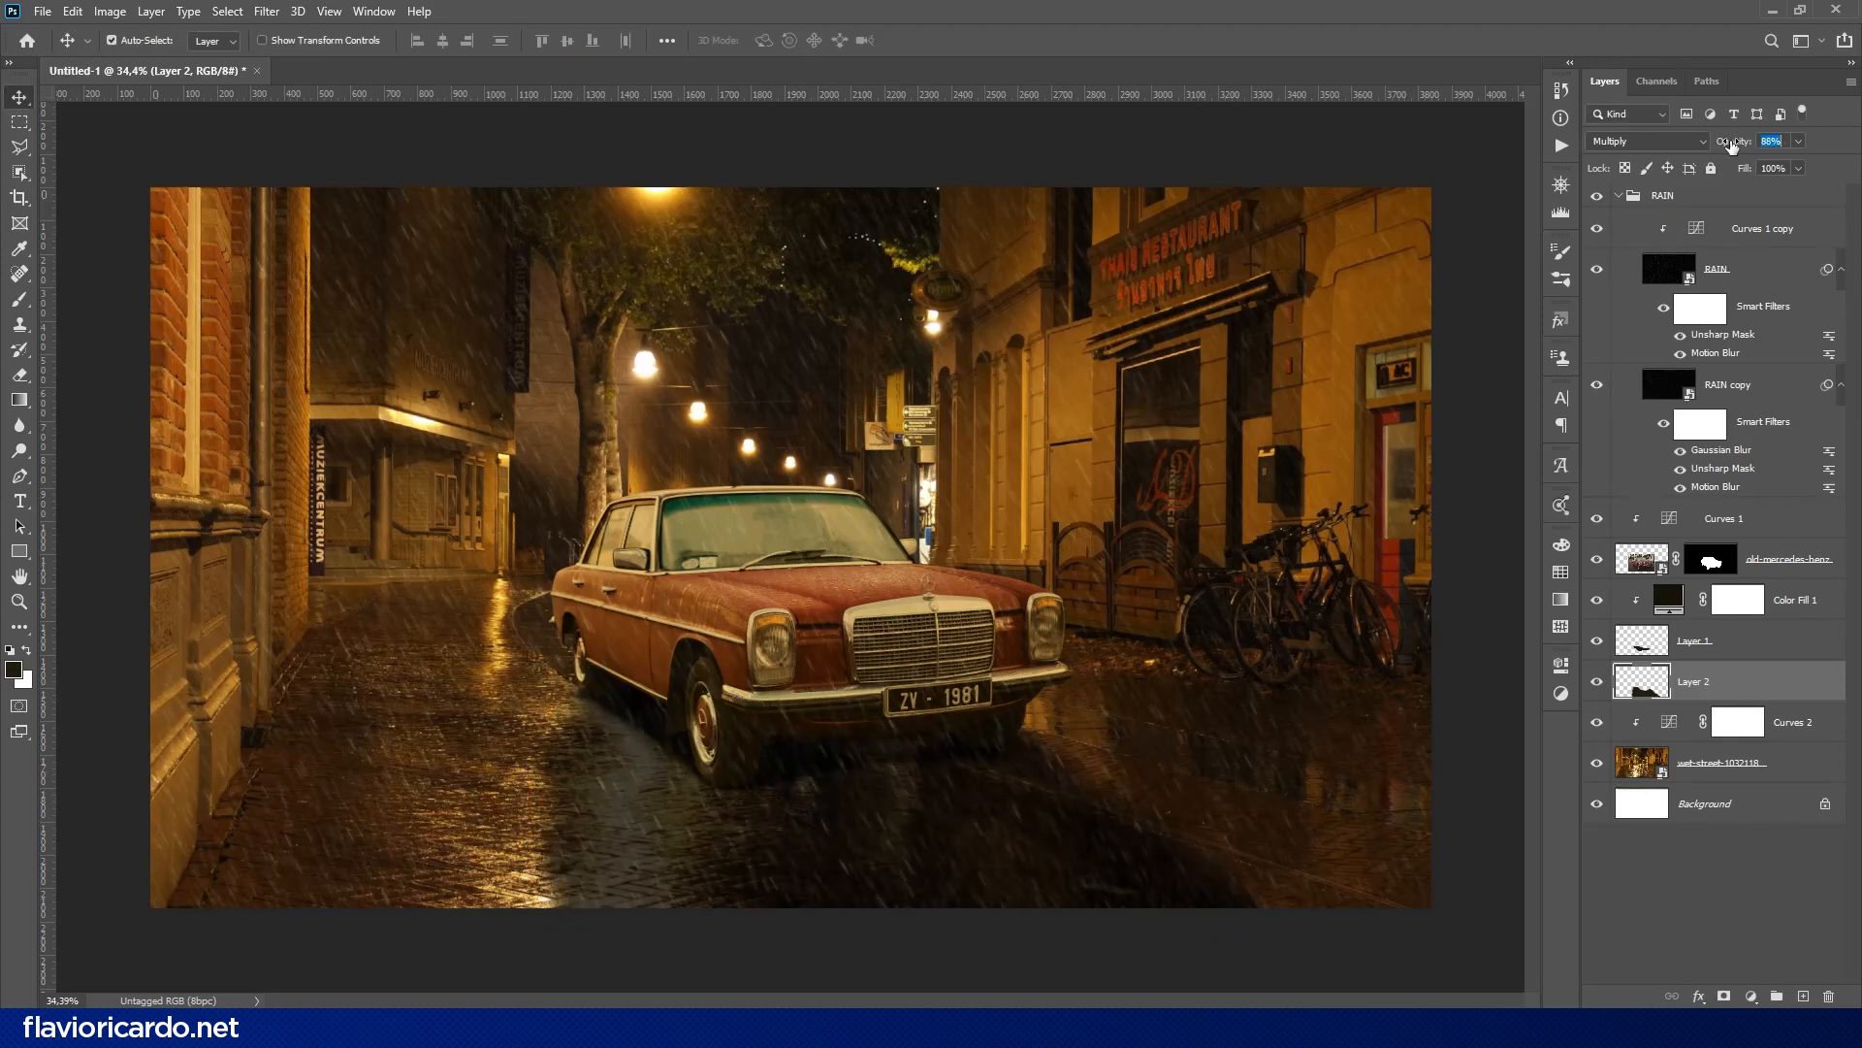
- Set the ruler origin on the headlight left of the grille and add a new layer above the Curves 1 adjustment
left_click_drag(49, 94, 784, 645)
left_click(1780, 561)
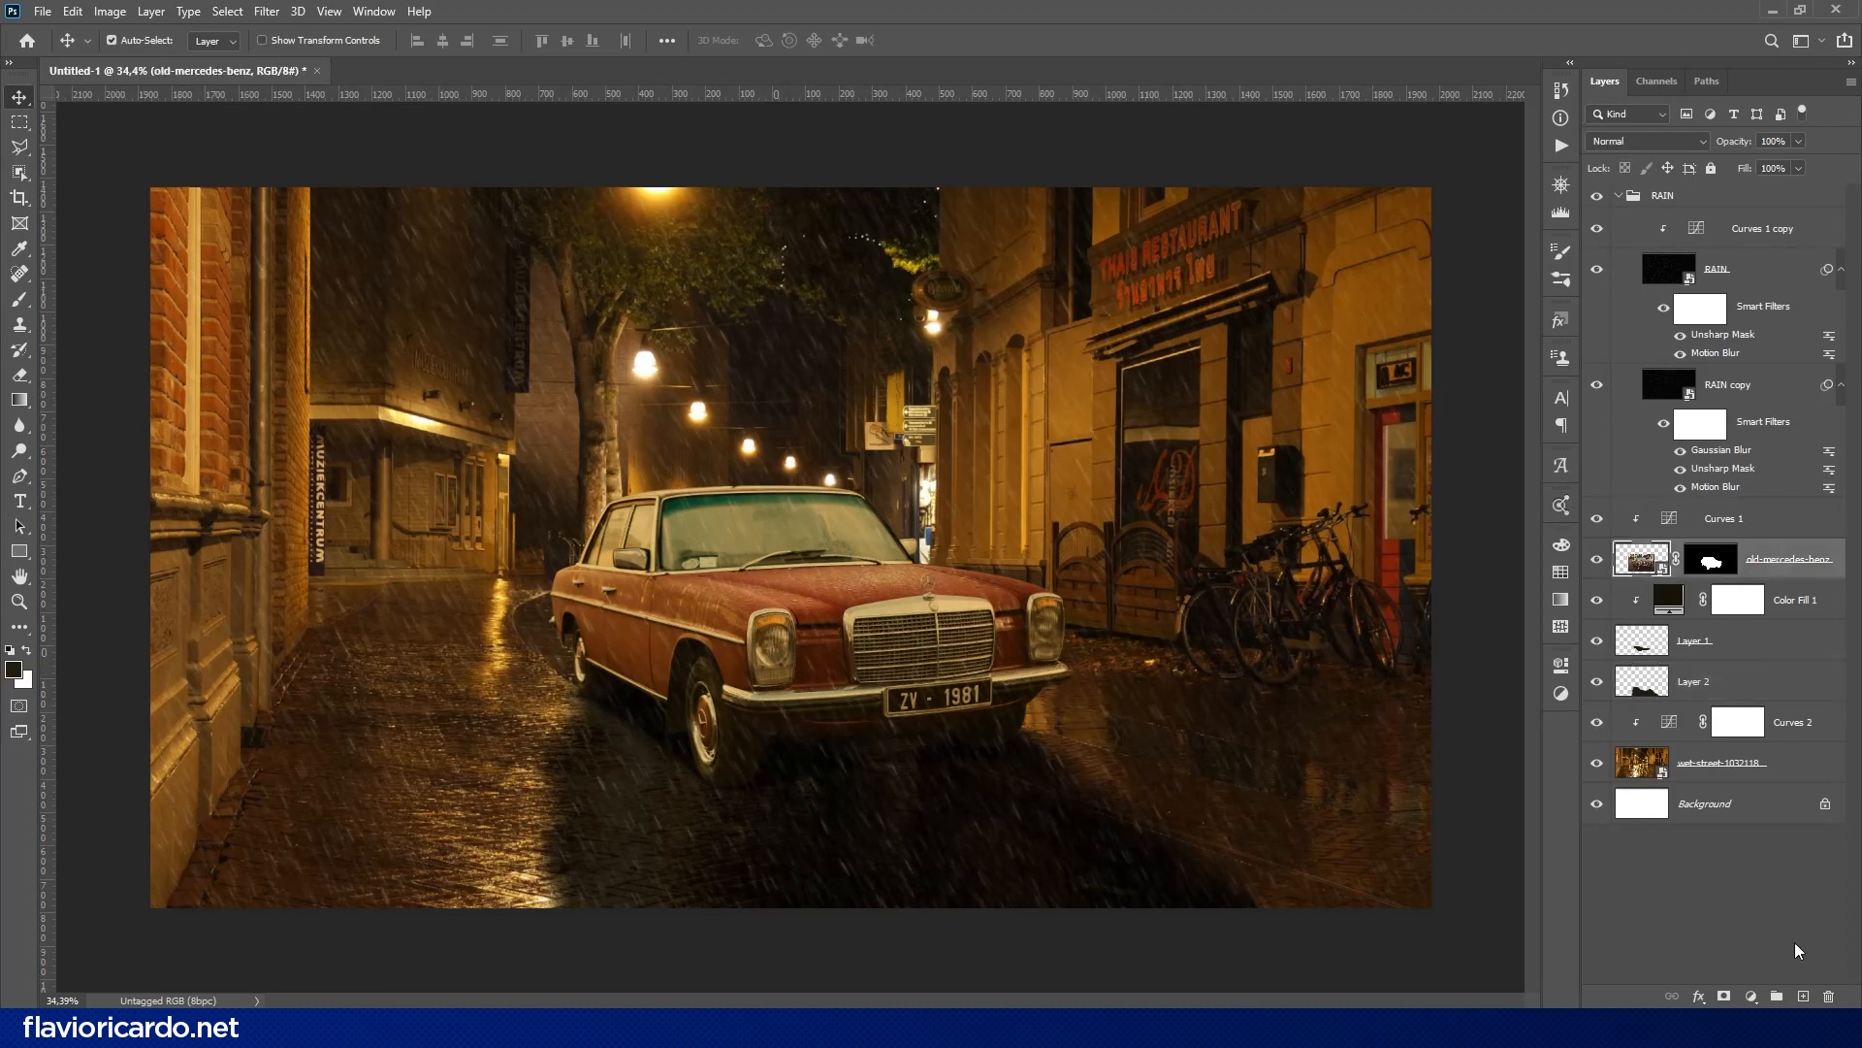
left_click(1804, 996)
left_click_drag(1739, 563, 1737, 518)
- Try to apply the Lens Flare filter to the empty Layer 3
left_click(267, 10)
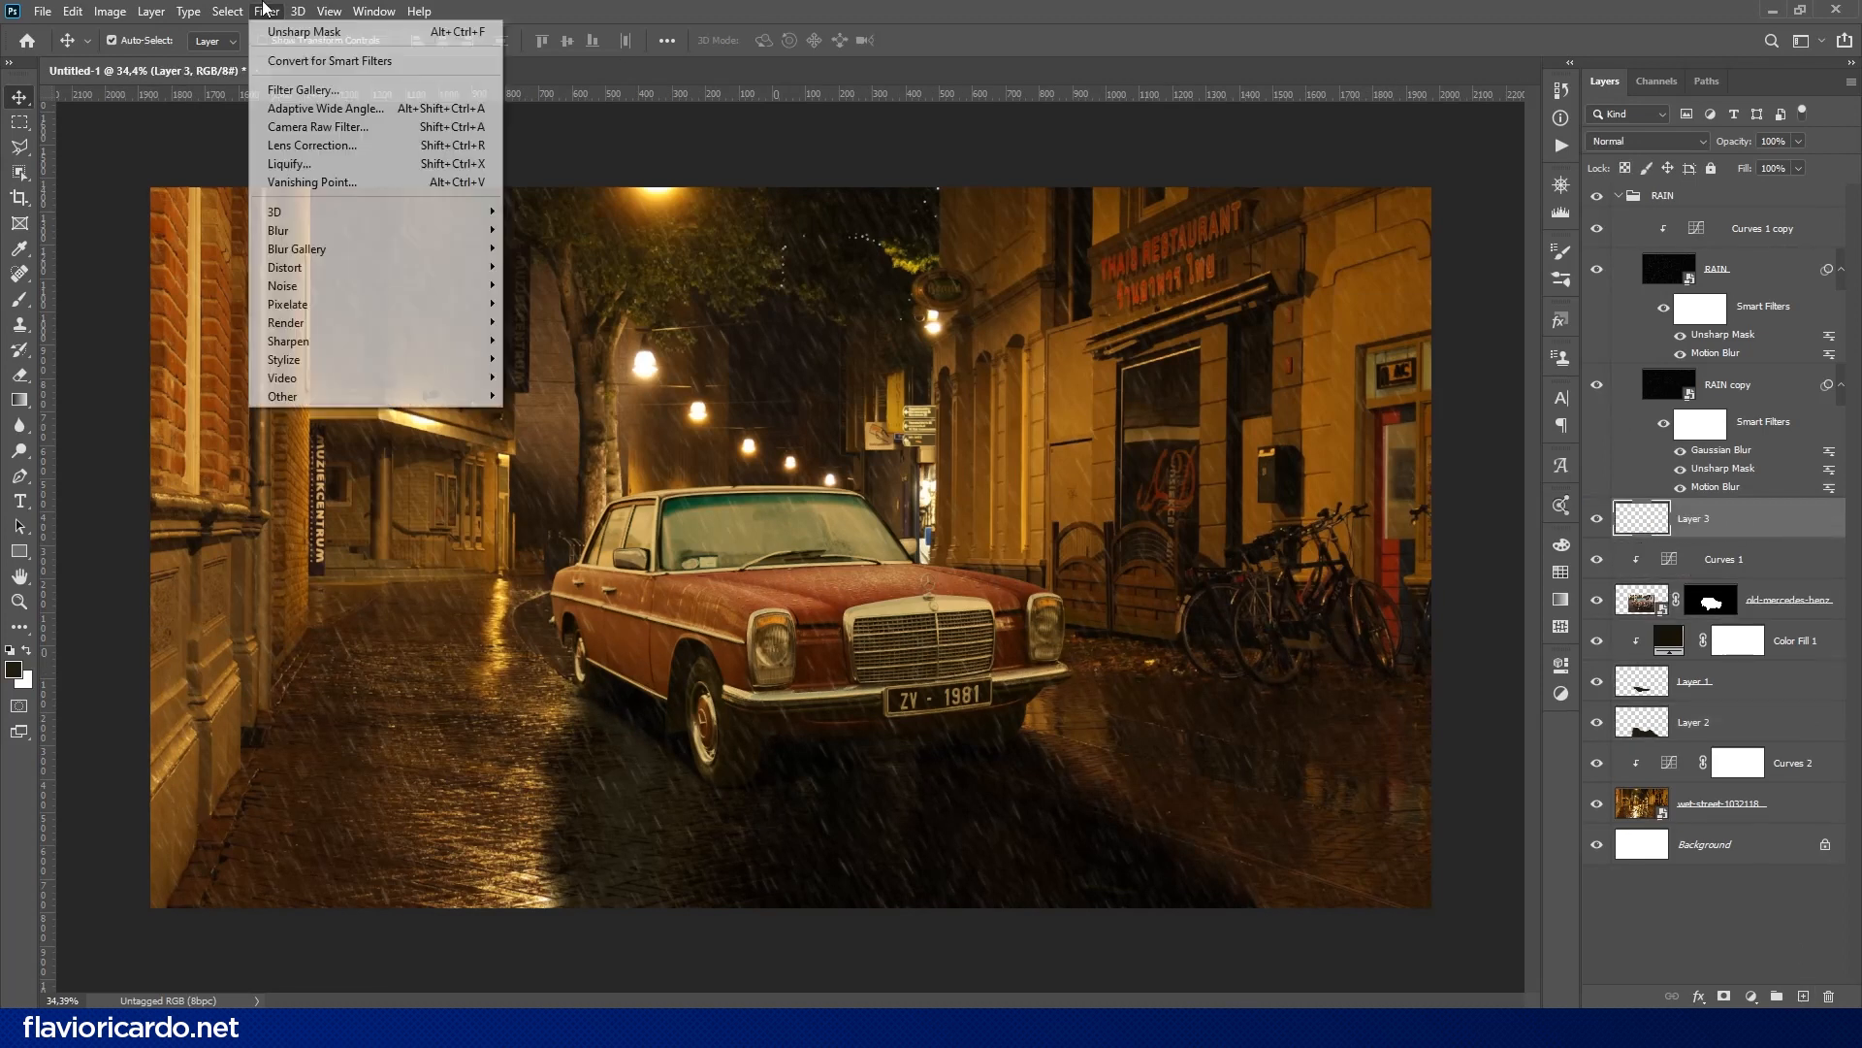
mouse_move(291, 322)
left_click(567, 445)
left_click(912, 378)
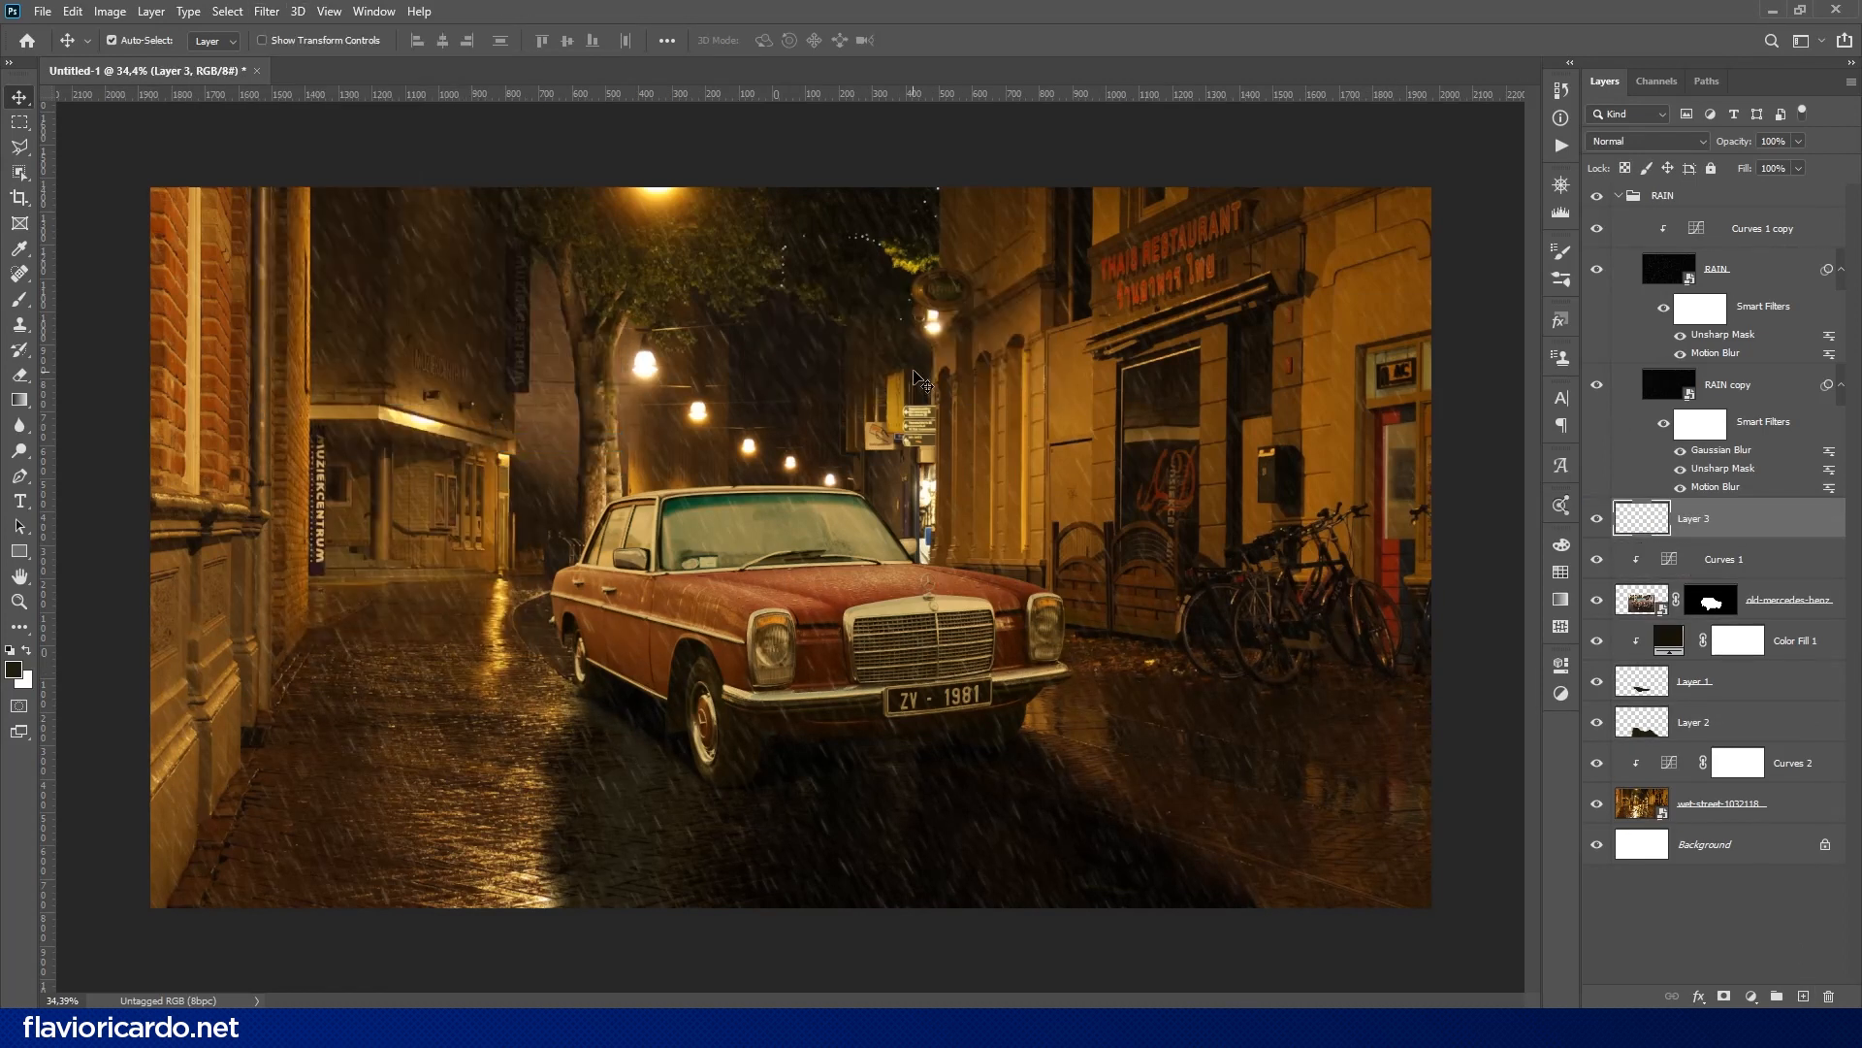
- Fill Layer 3 with the dark foreground color and try a Lens Flare centered at the canvas origin
key("alt+BackSpace")
left_click(267, 11)
mouse_move(358, 362)
left_click(560, 441)
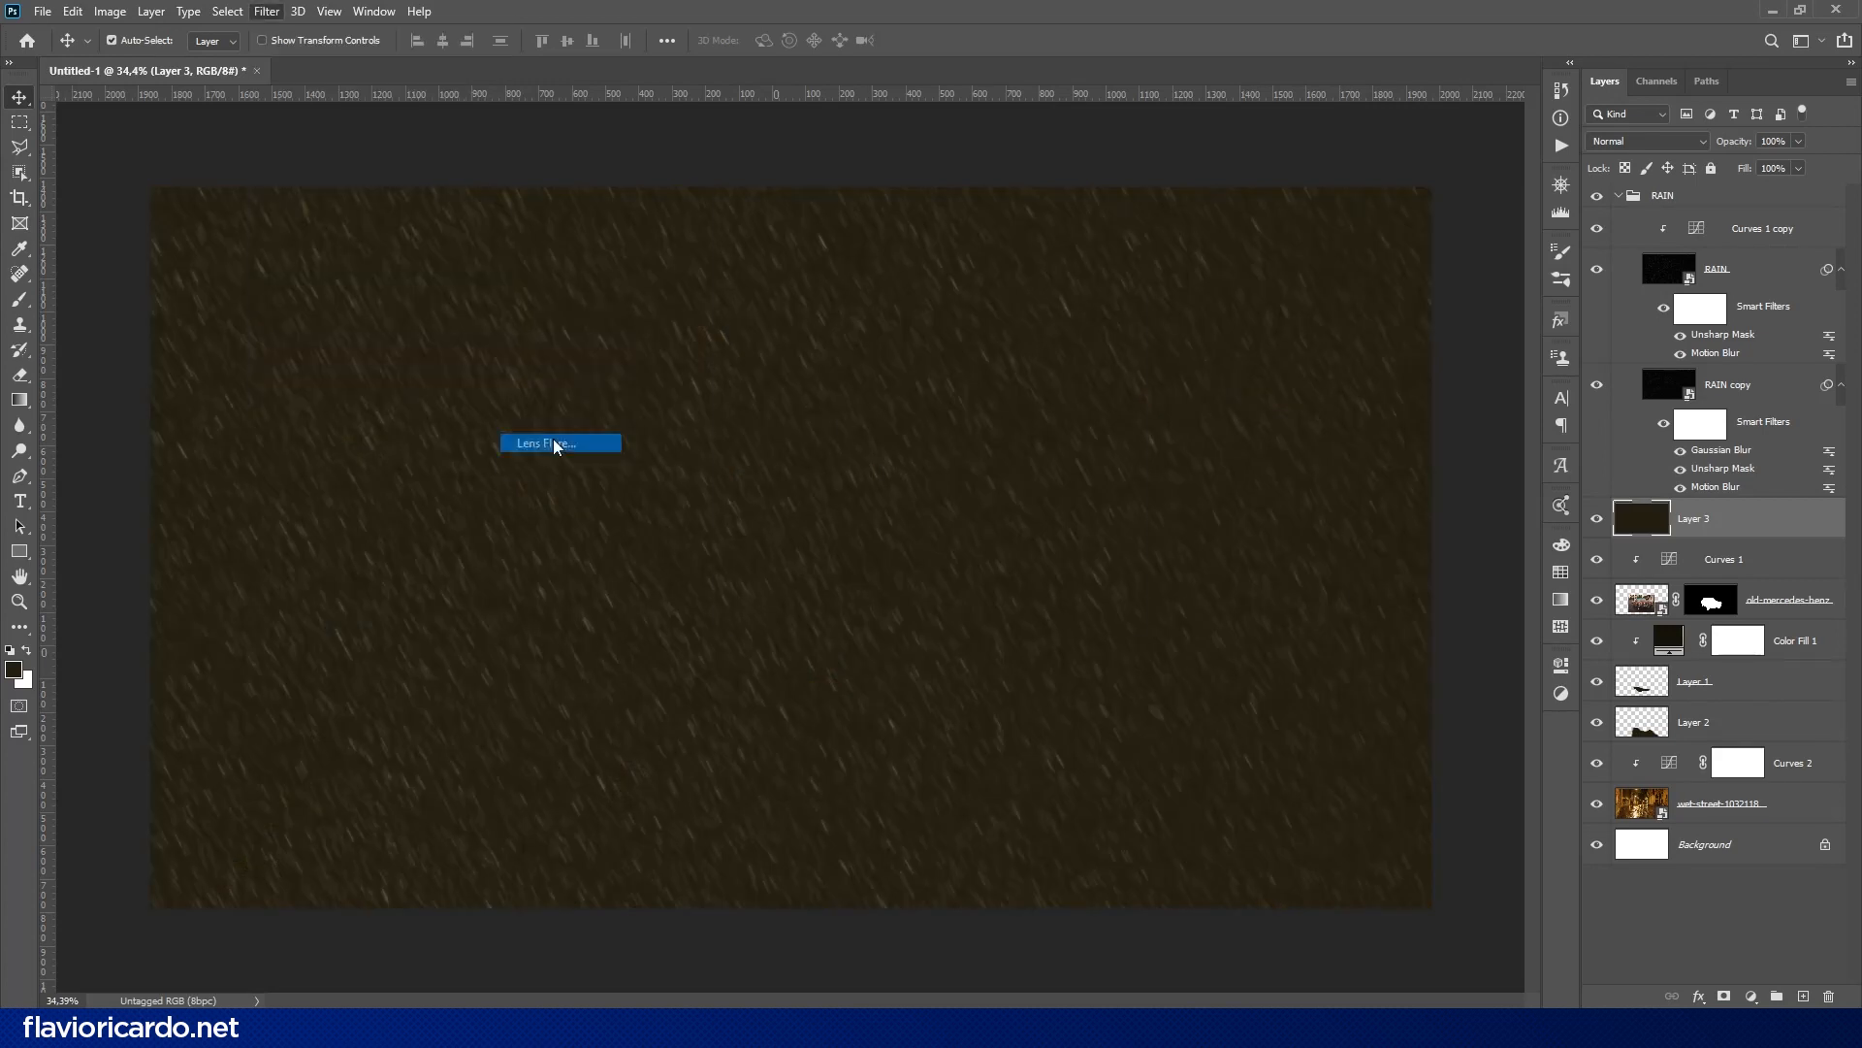
left_click(925, 370, "alt")
type("00")
key("Tab")
type("0")
left_click(1001, 350)
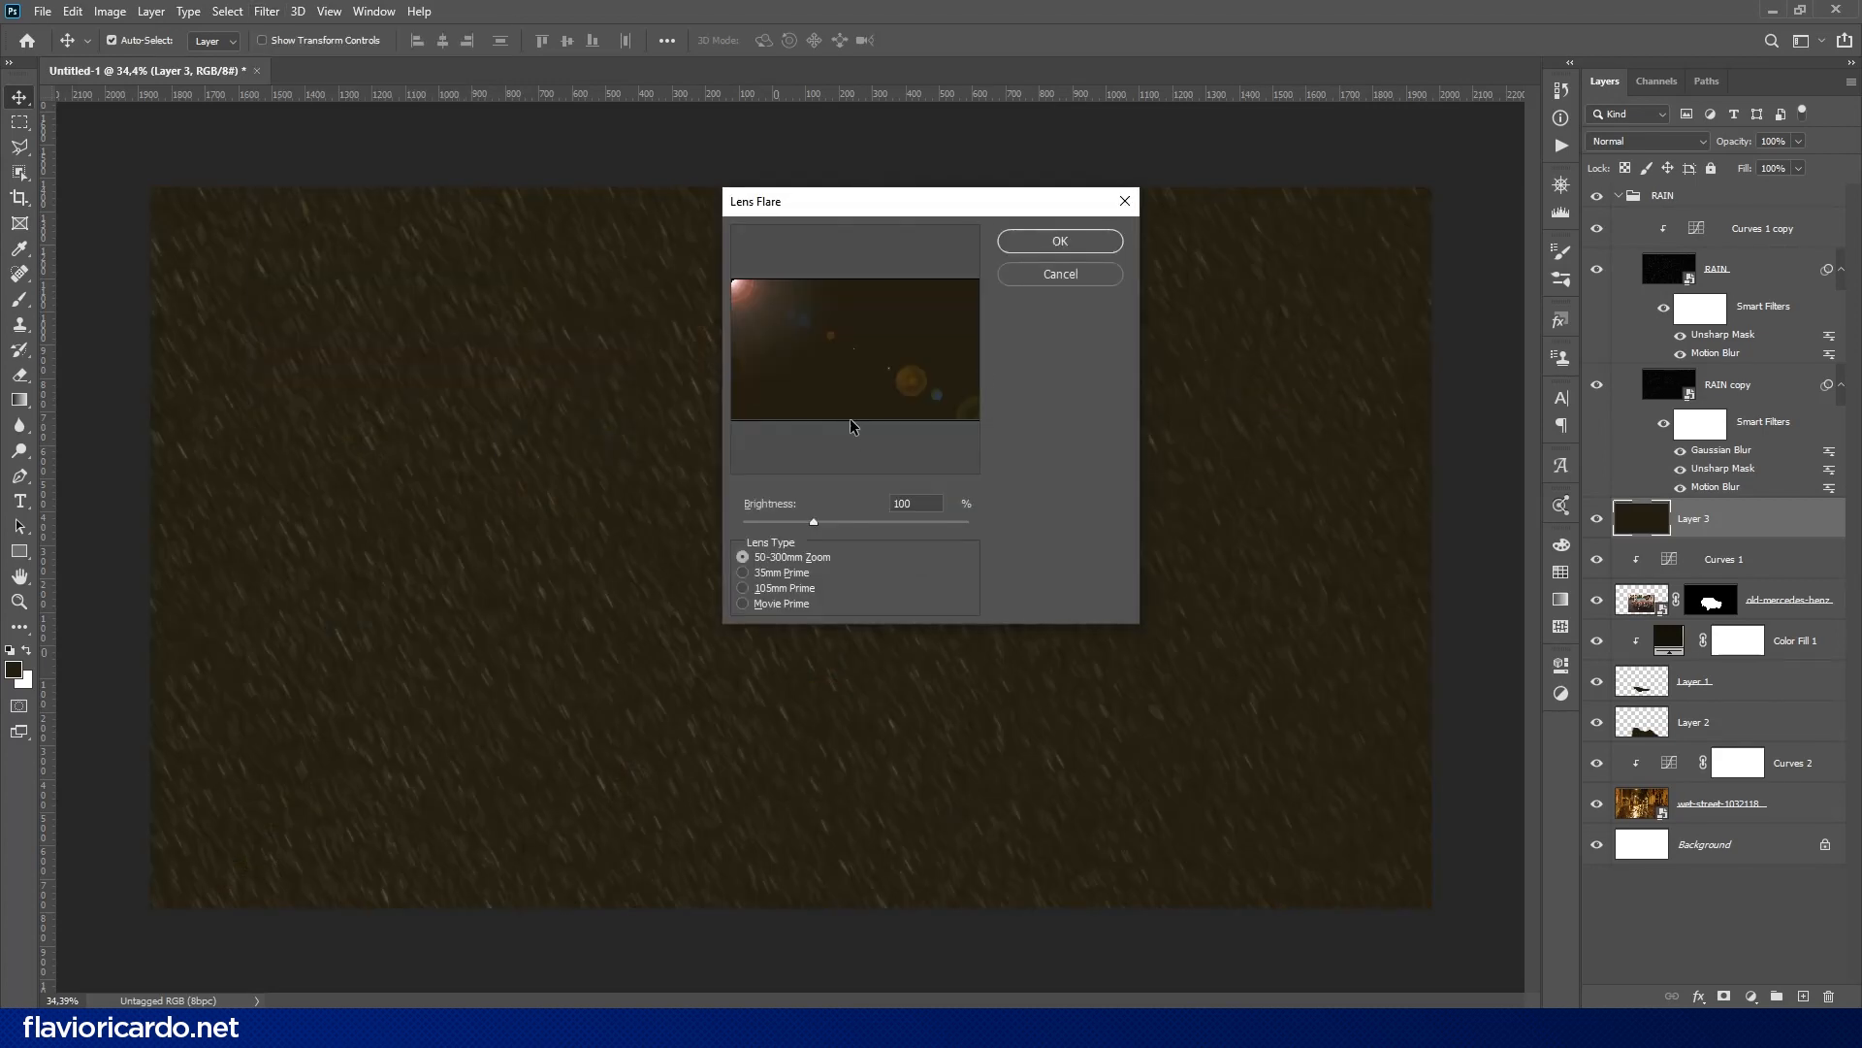
left_click(1060, 273)
- With Layer 3 hidden, place a horizontal and a vertical guide crossing at the center of the headlight left of the grille
left_click(1596, 519)
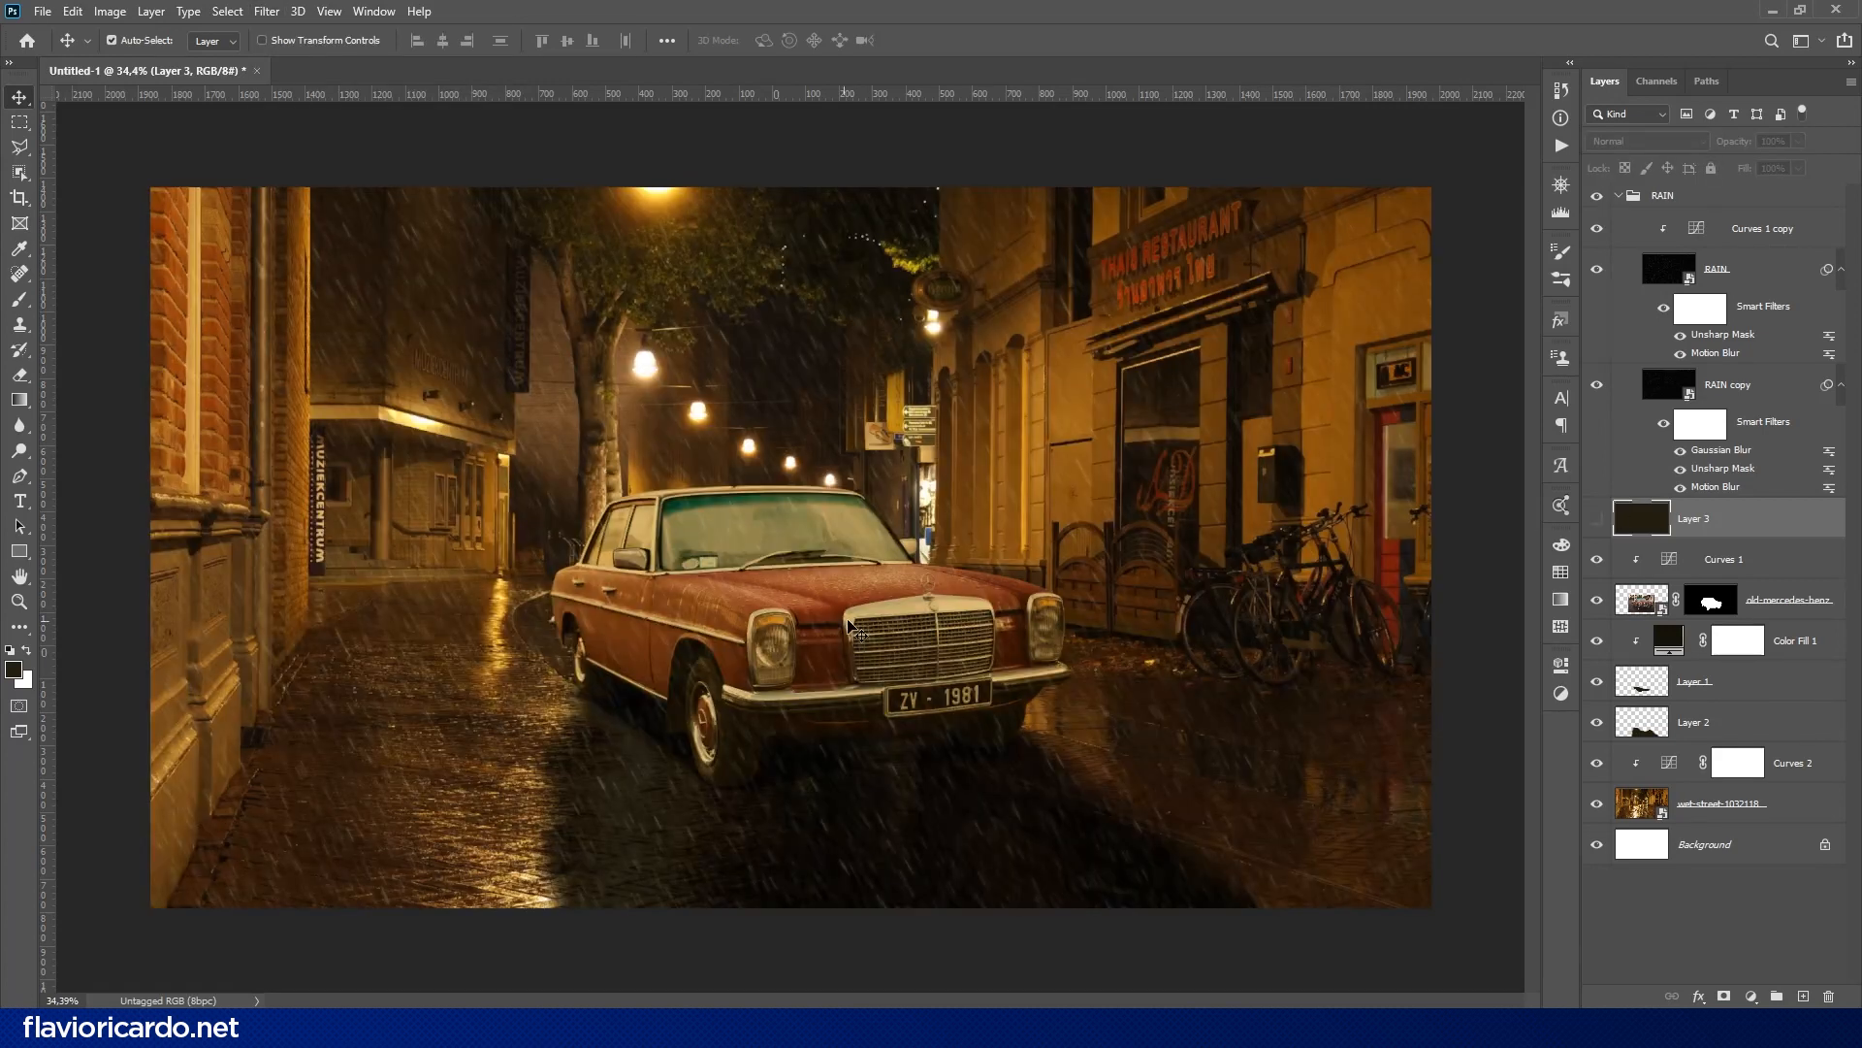
left_click(1597, 519)
left_click(1597, 519)
left_click_drag(48, 94, 776, 649)
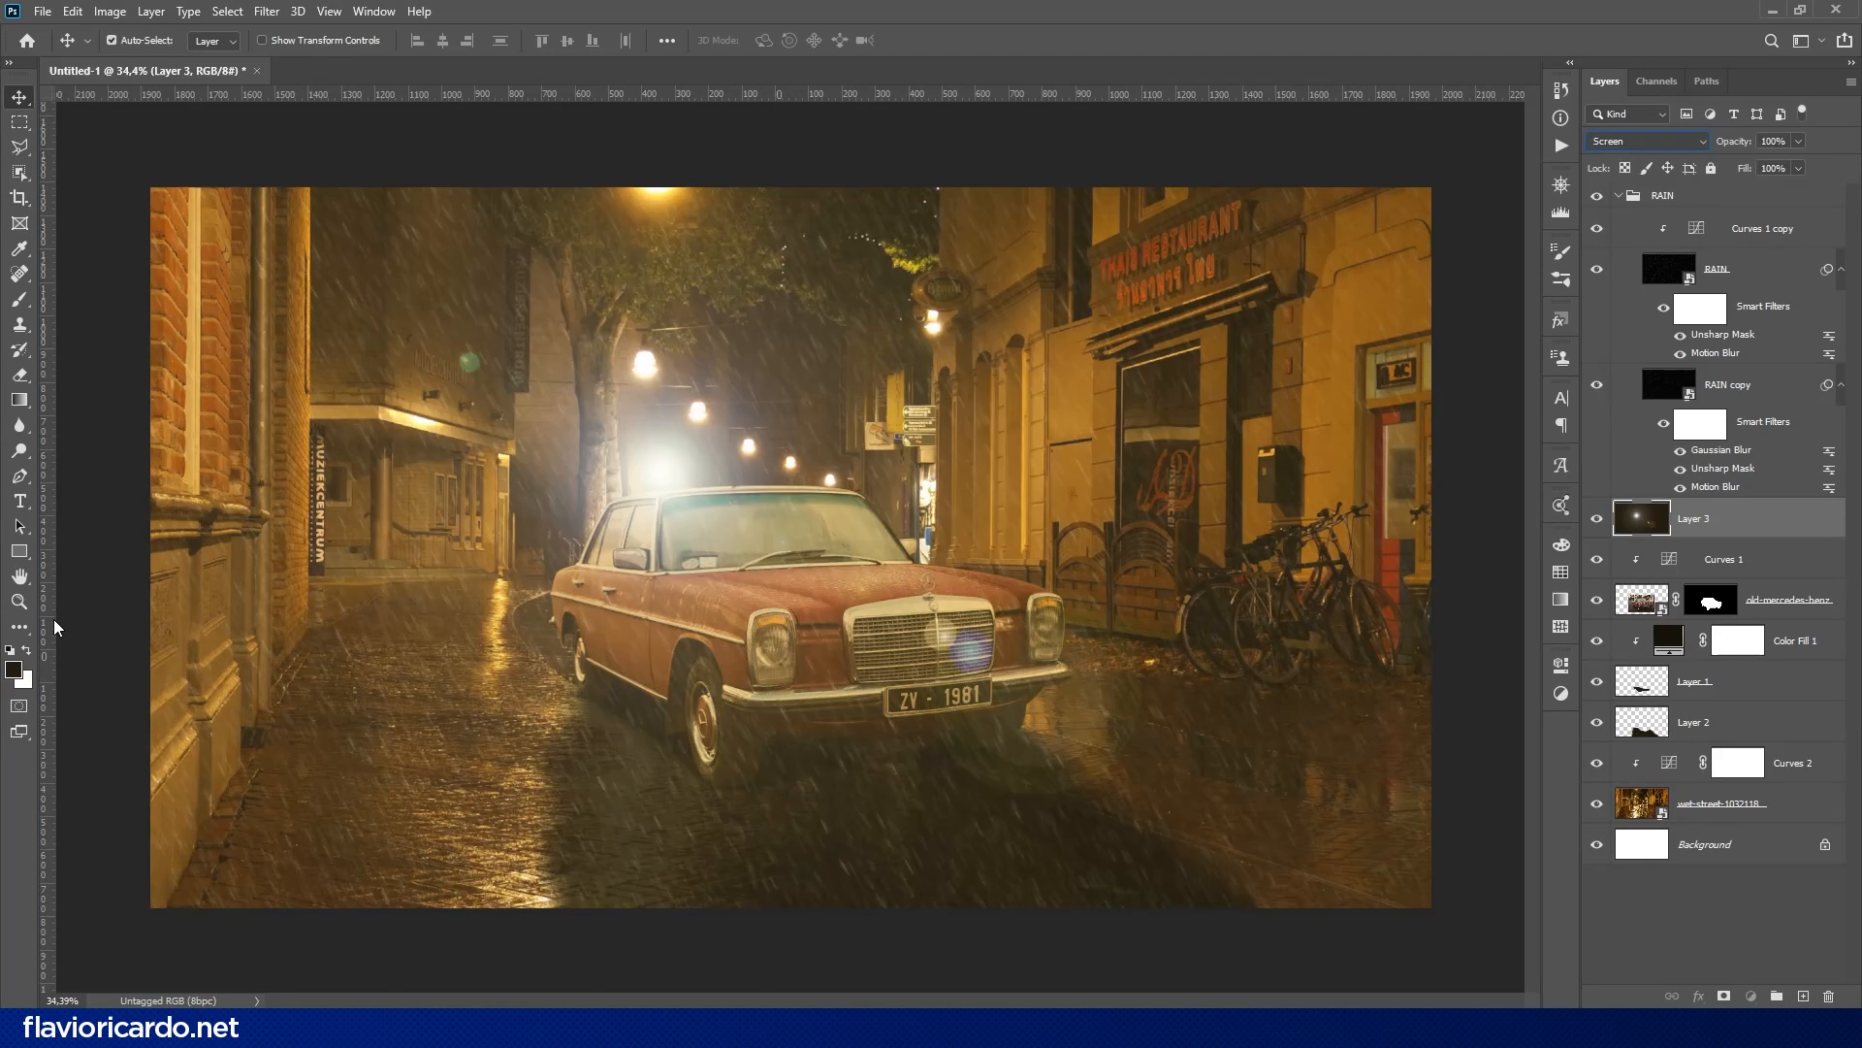
left_click_drag(48, 628, 772, 645)
left_click_drag(790, 95, 772, 644)
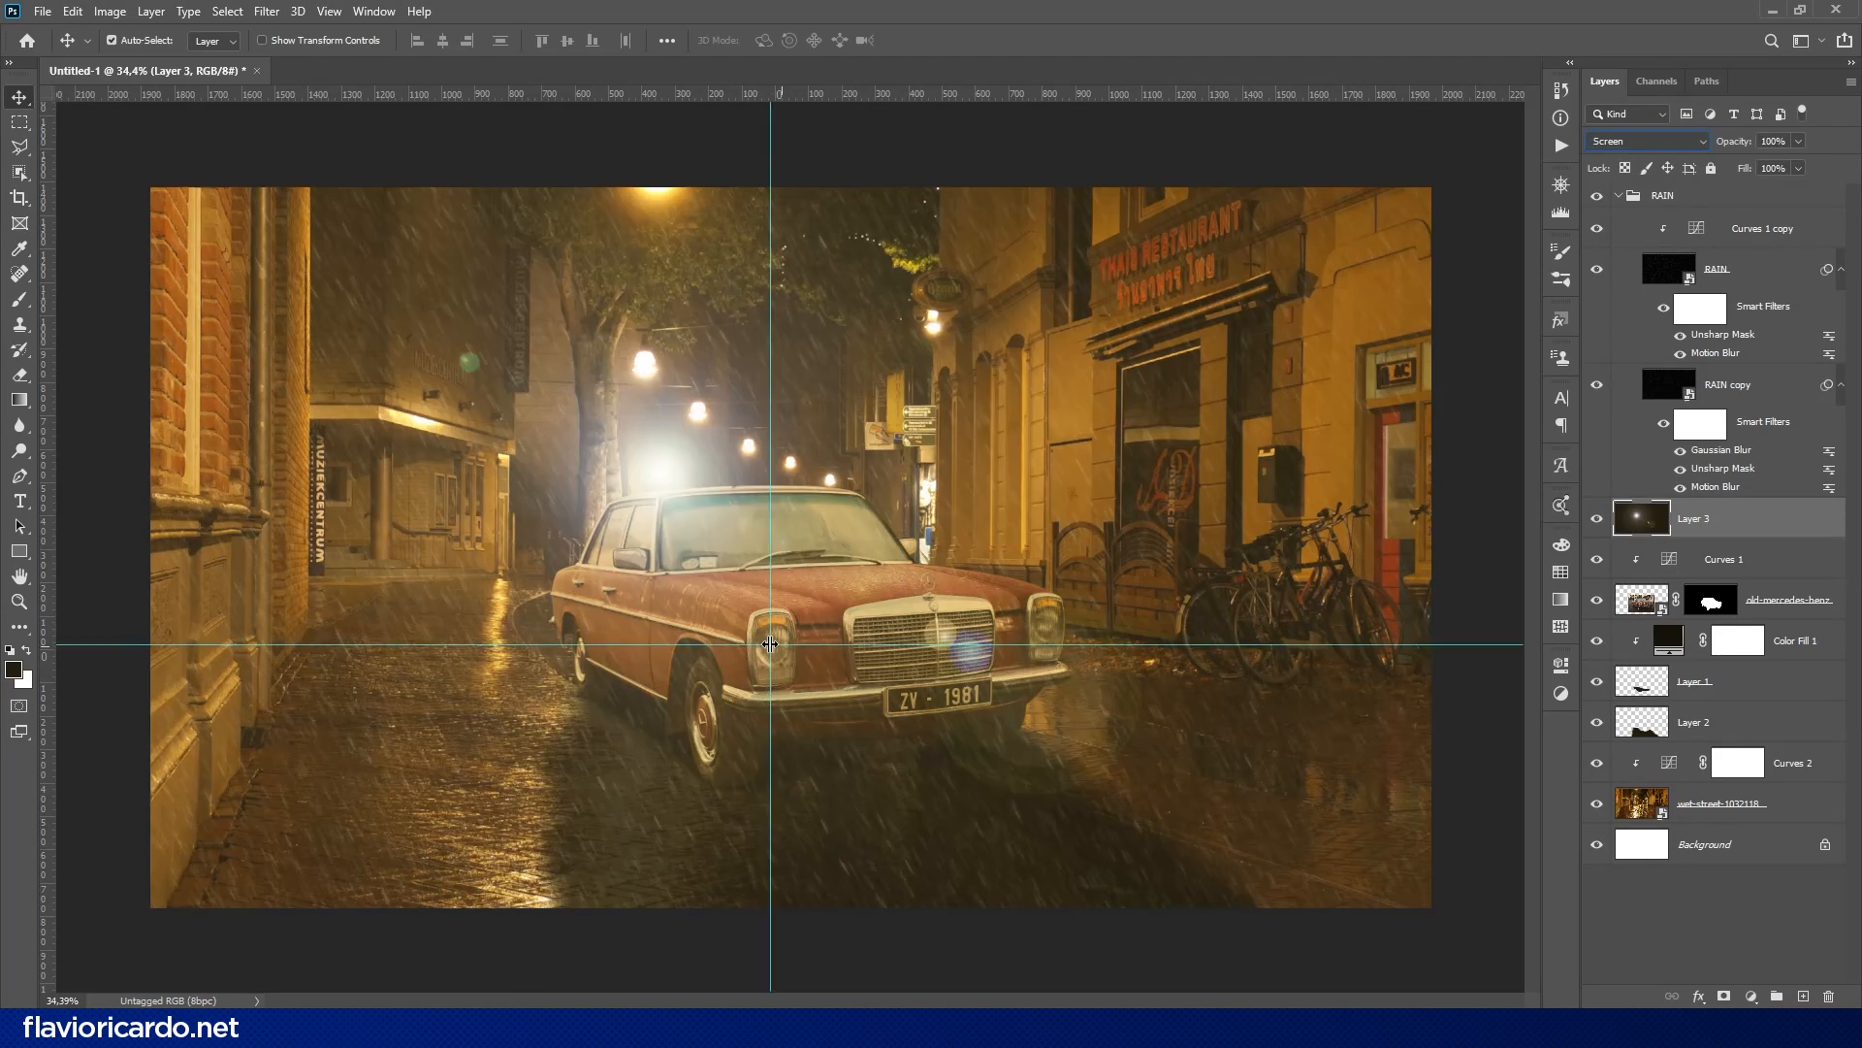
- Refill Layer 3 with the dark foreground color and render a 105mm Prime Lens Flare at 70% brightness on the guide intersection
key("F8")
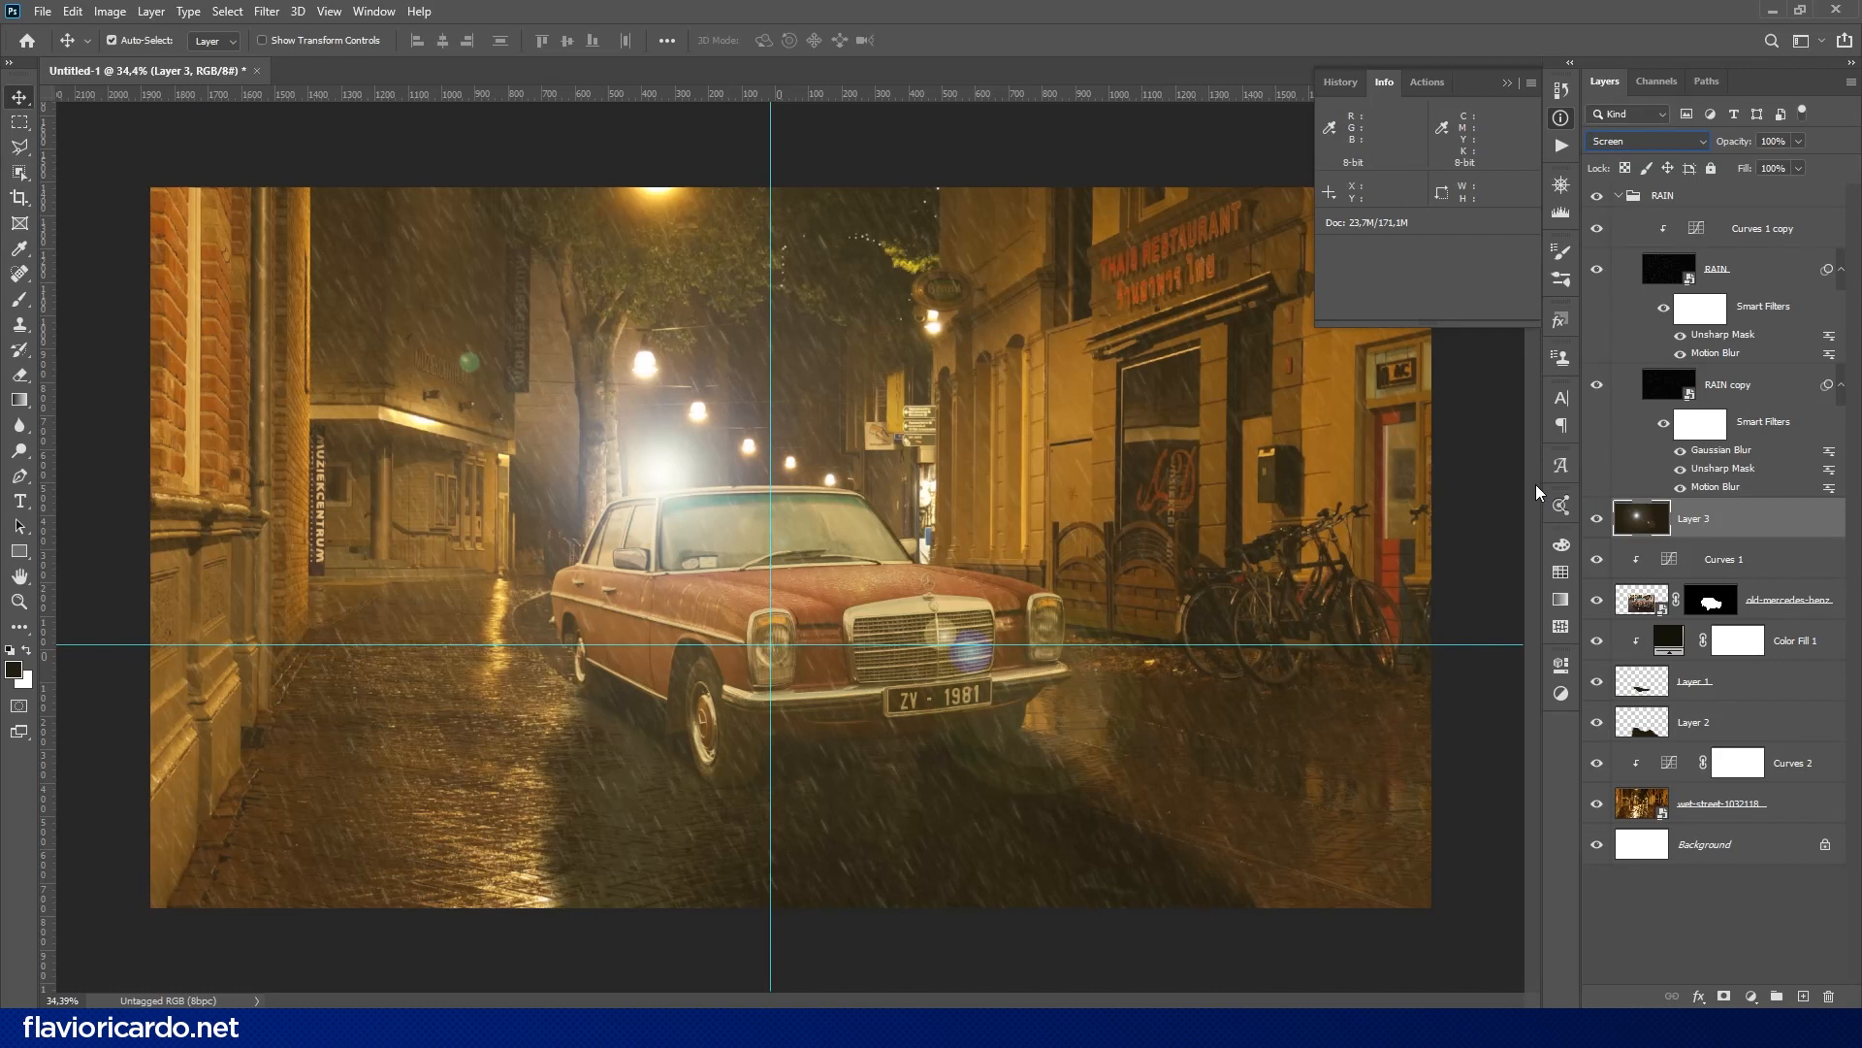
key("alt+BackSpace")
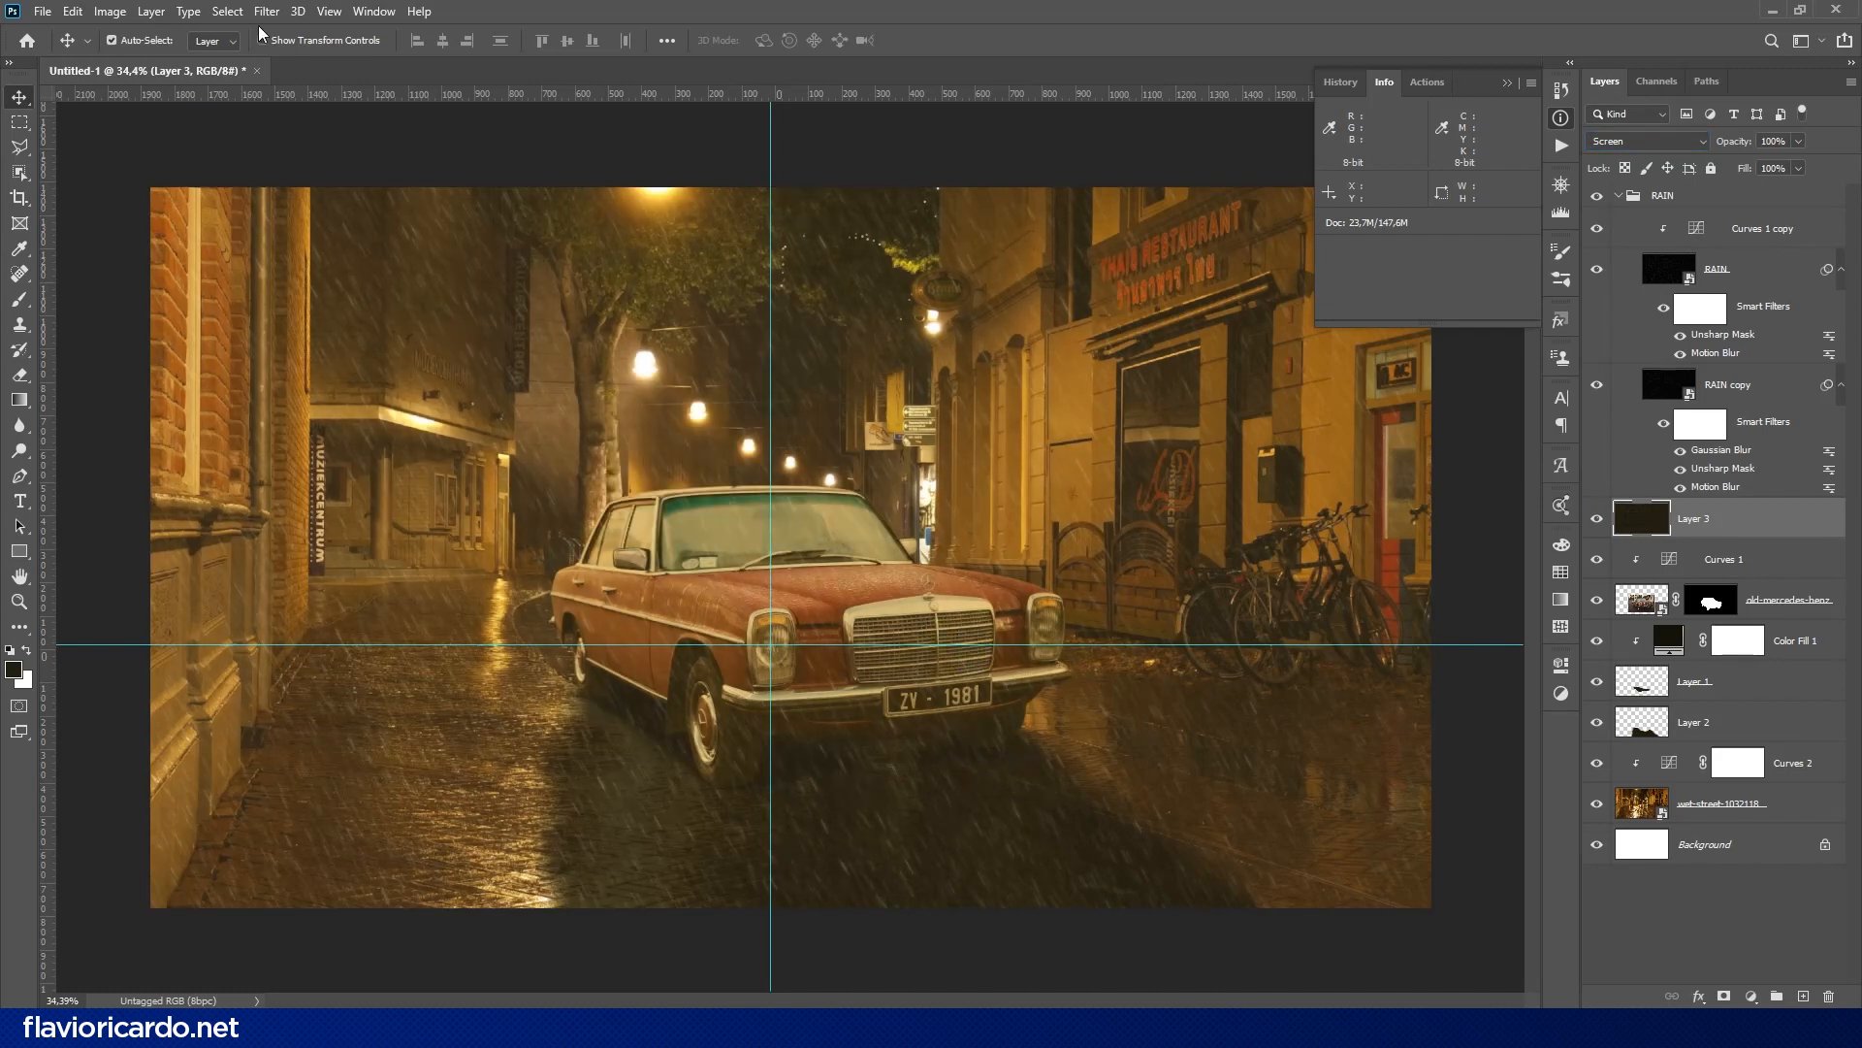
left_click(266, 14)
mouse_move(291, 320)
left_click(547, 443)
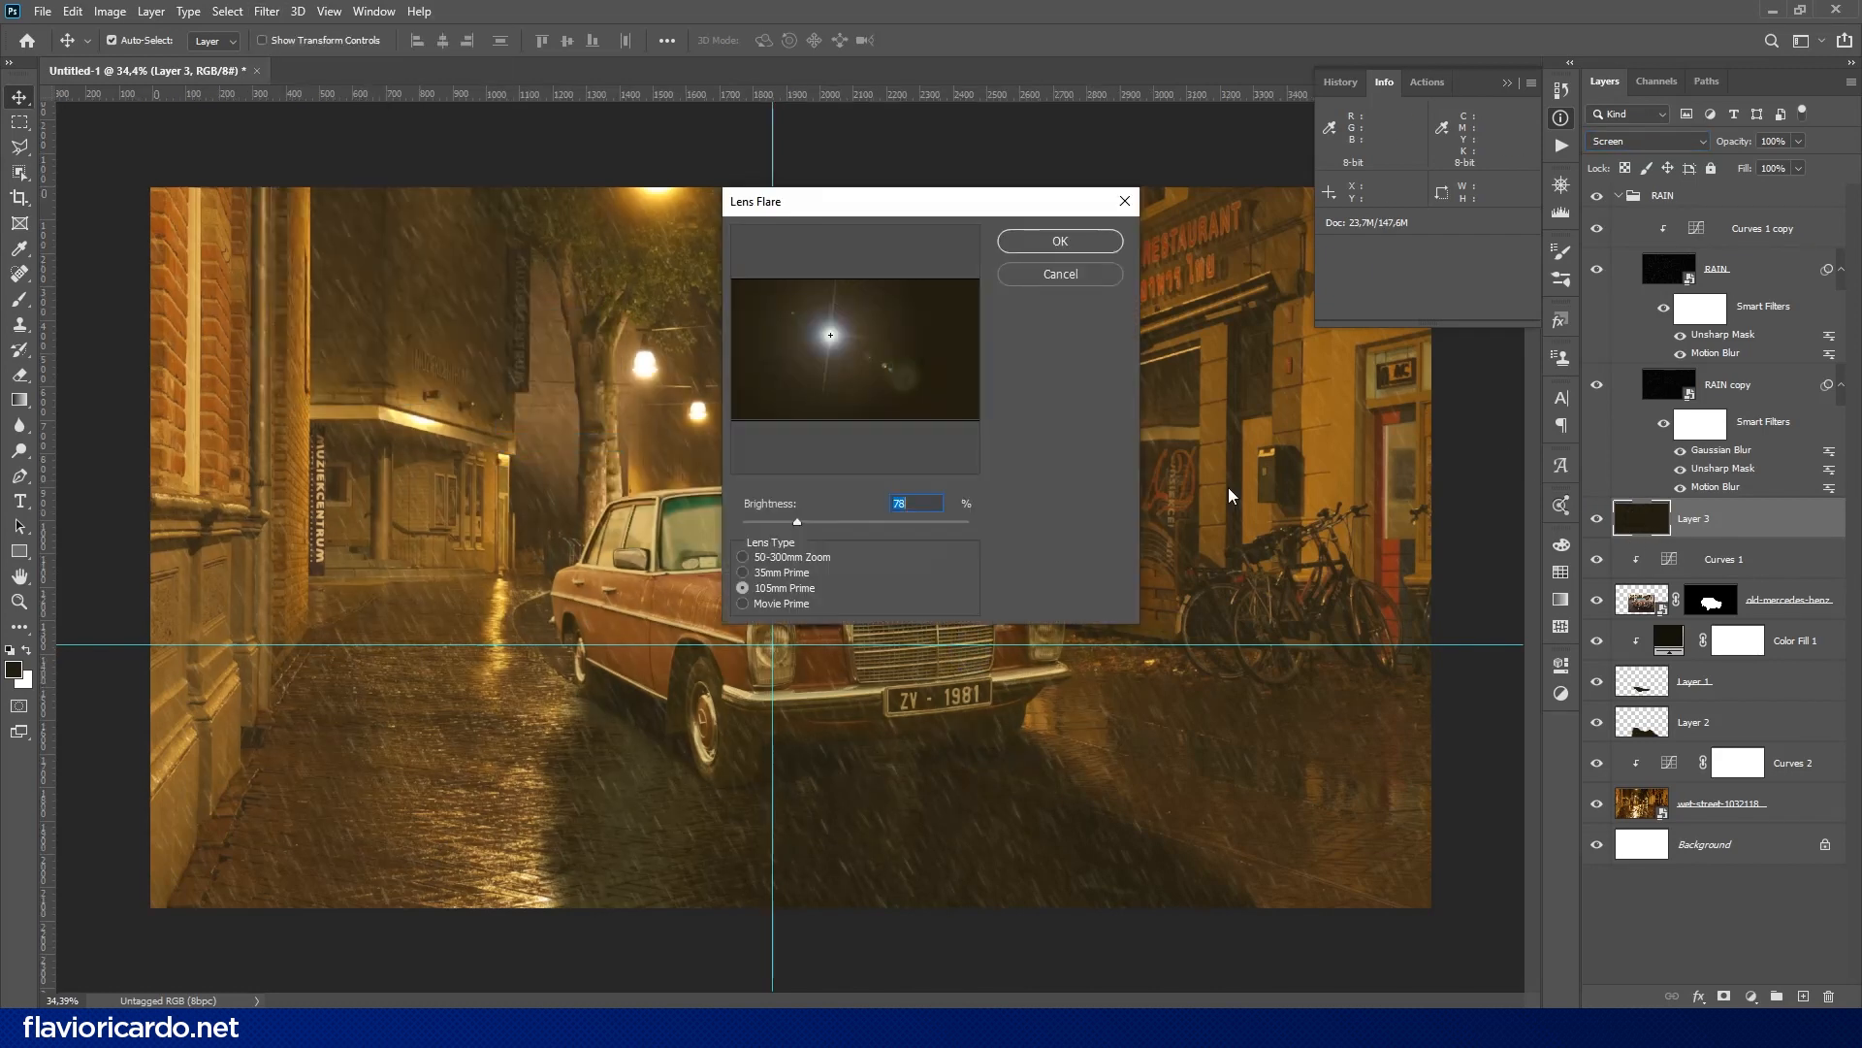
left_click(850, 393, "ctrl+alt")
type("1375,0")
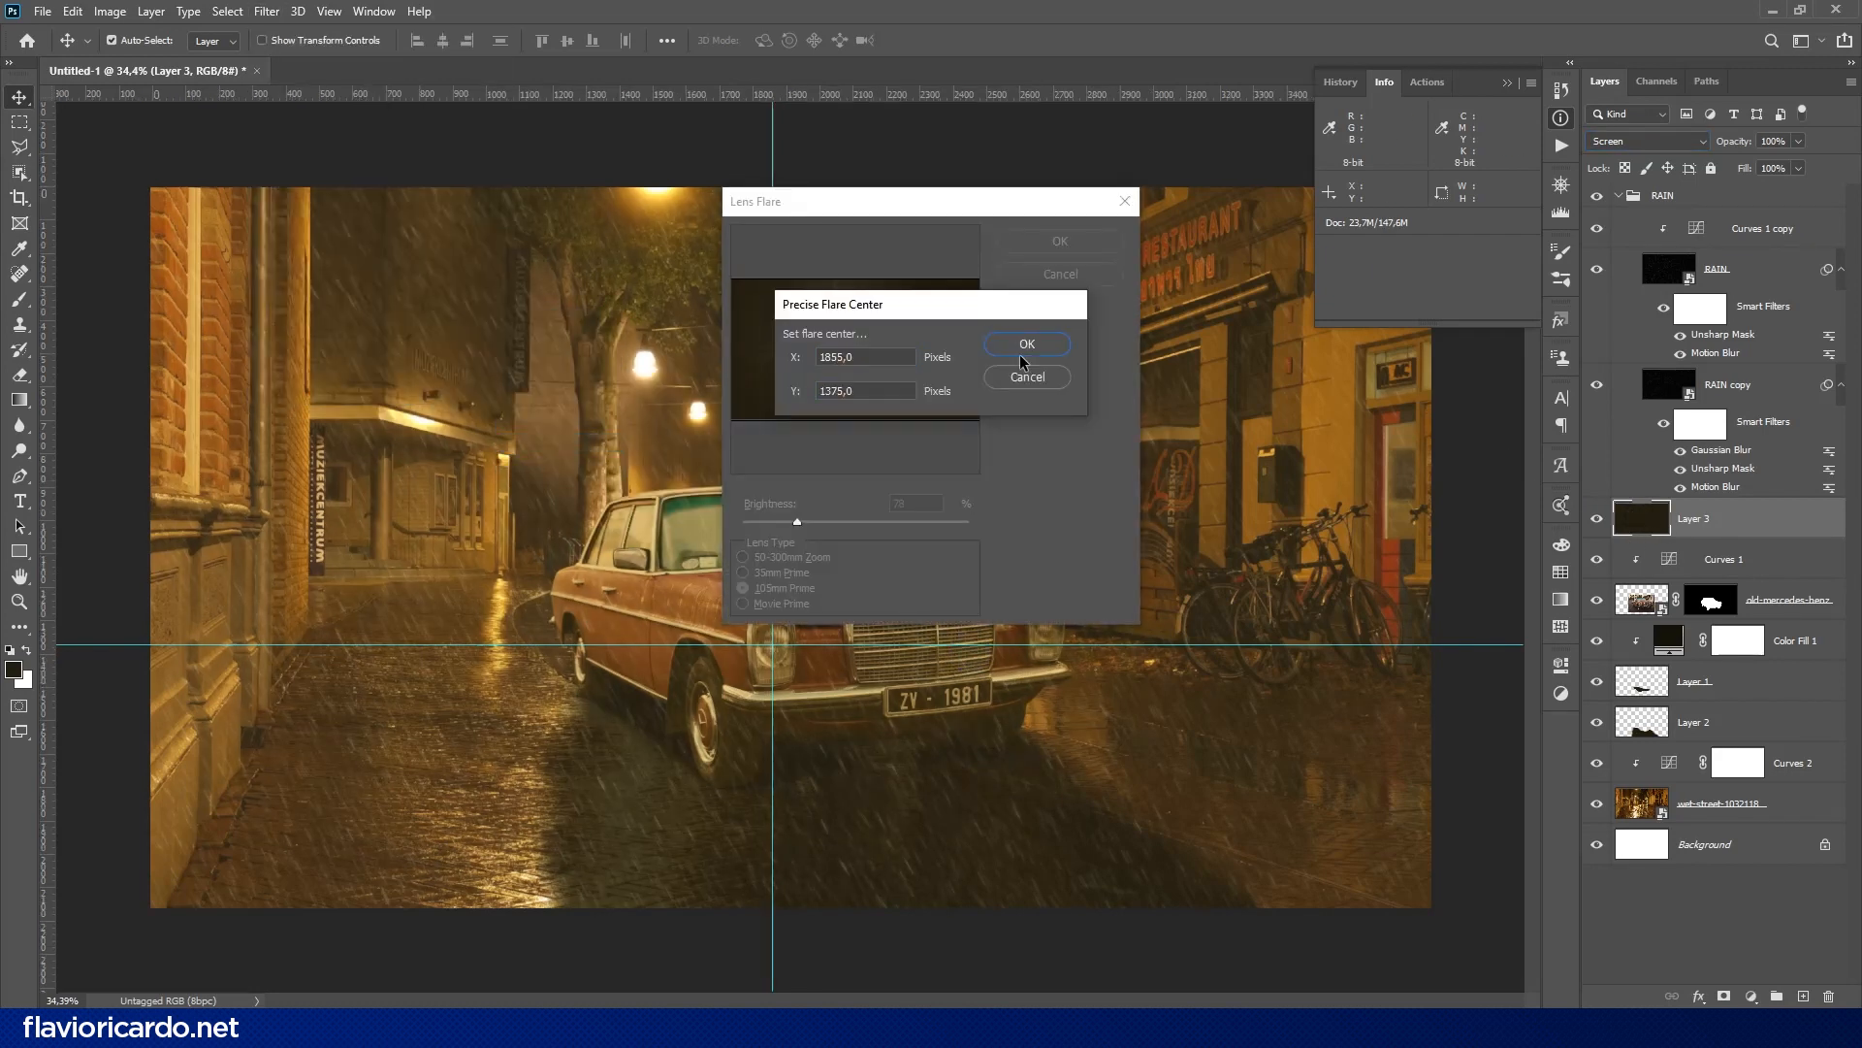
left_click(1022, 350)
left_click_drag(787, 527, 786, 526)
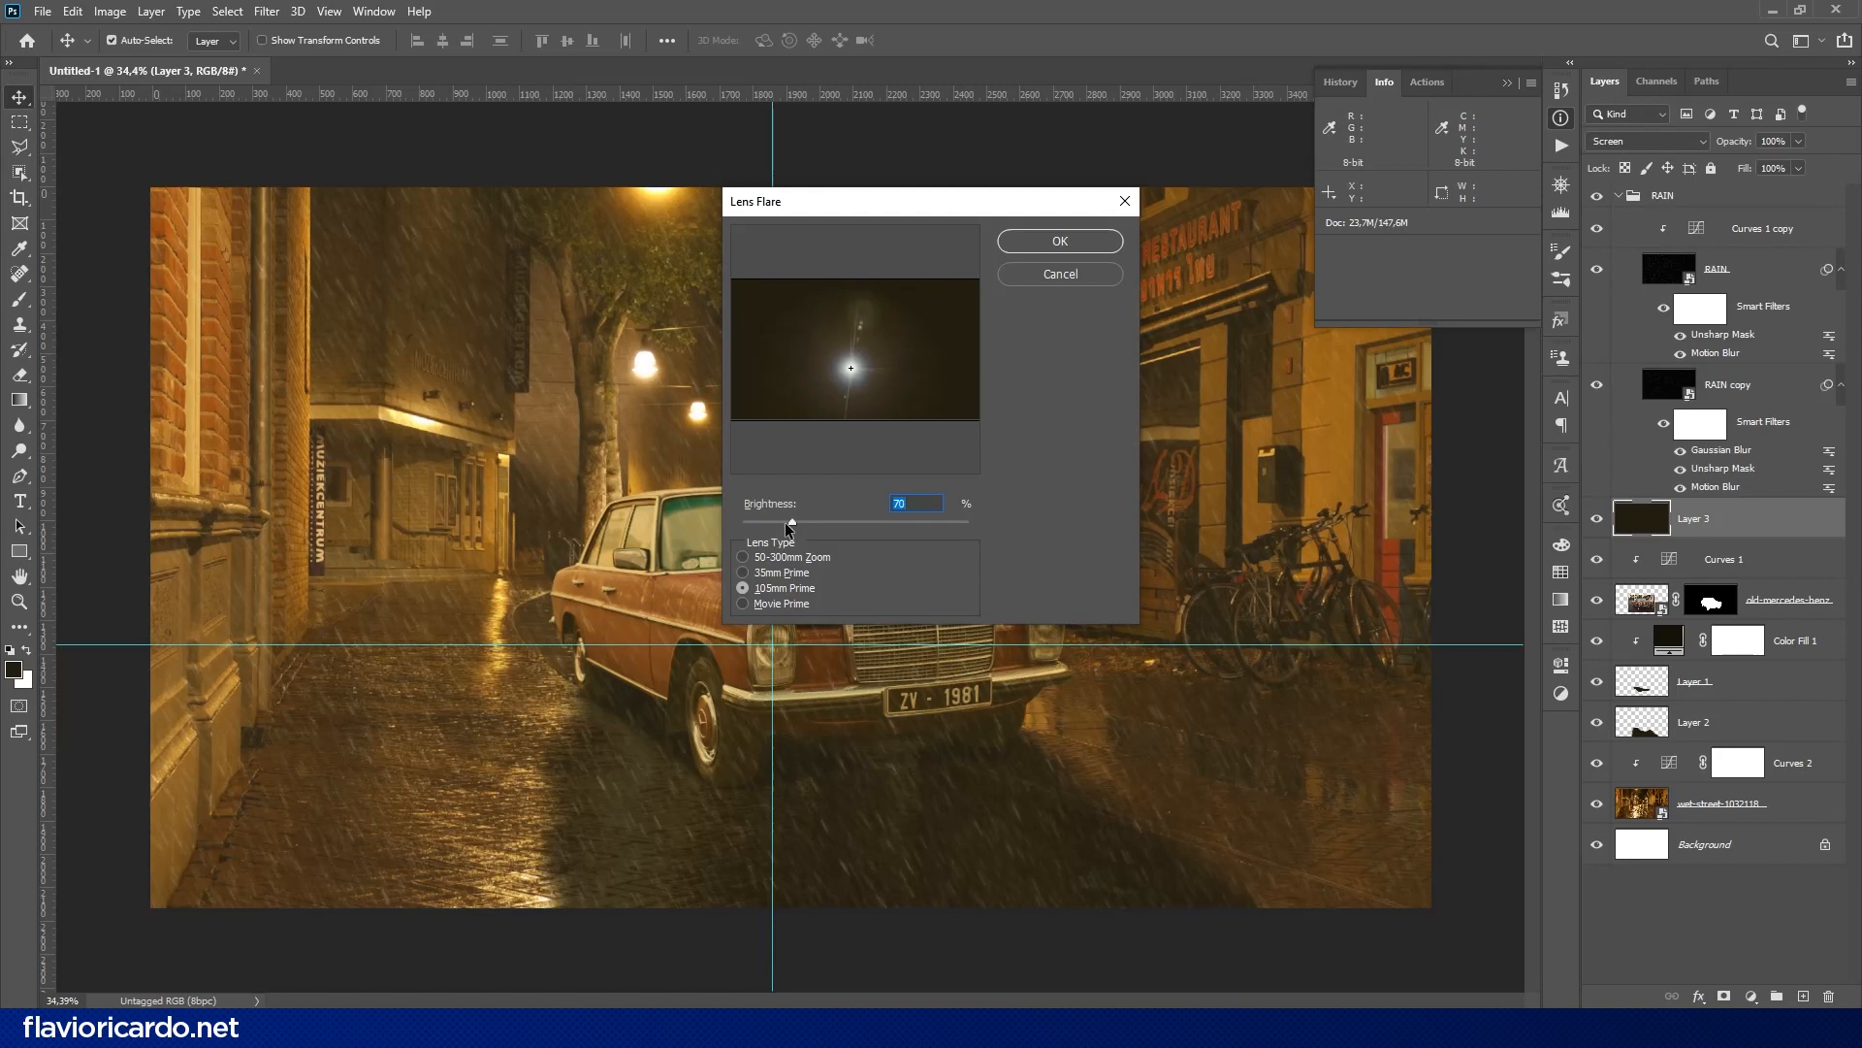
left_click(1075, 242)
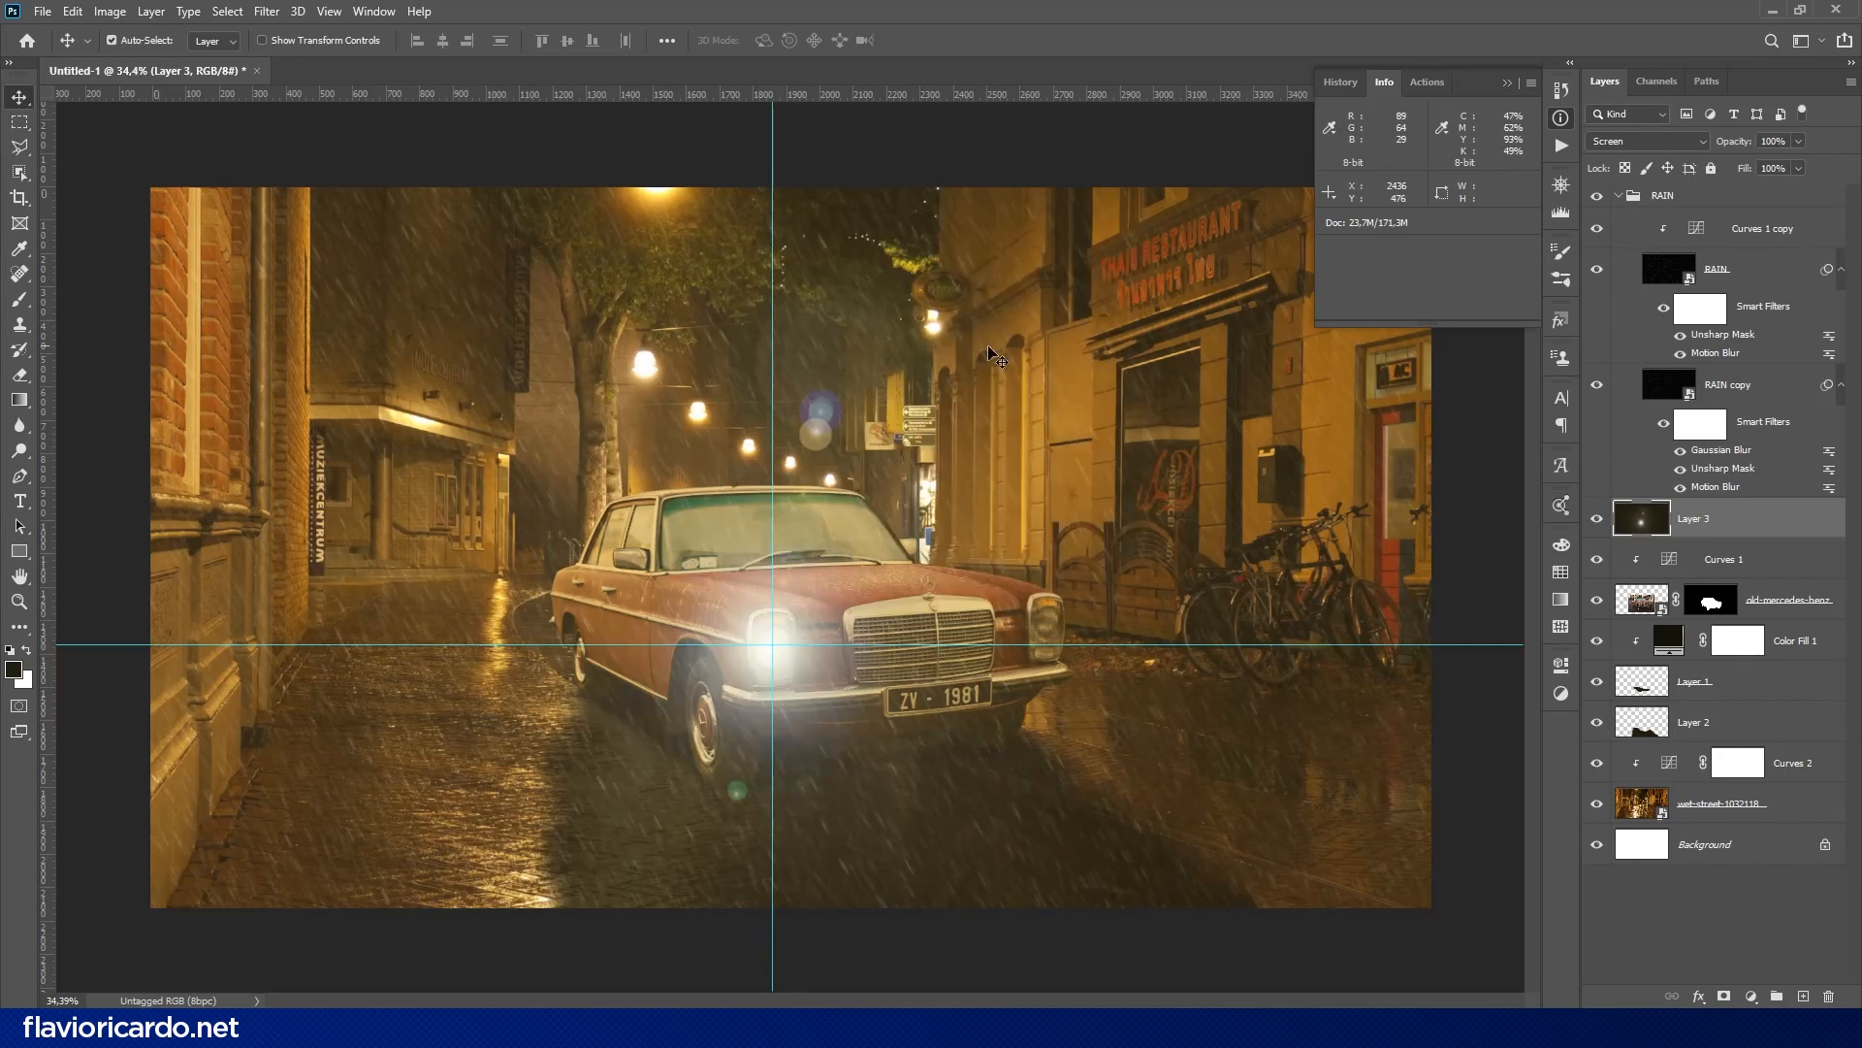
- Place another pair of guides crossing at the center of the headlight right of the grille
left_click_drag(47, 541, 1046, 623)
left_click_drag(1120, 94, 1098, 608)
scroll(1031, 617, "up", 6)
left_click_drag(1120, 630, 1119, 633)
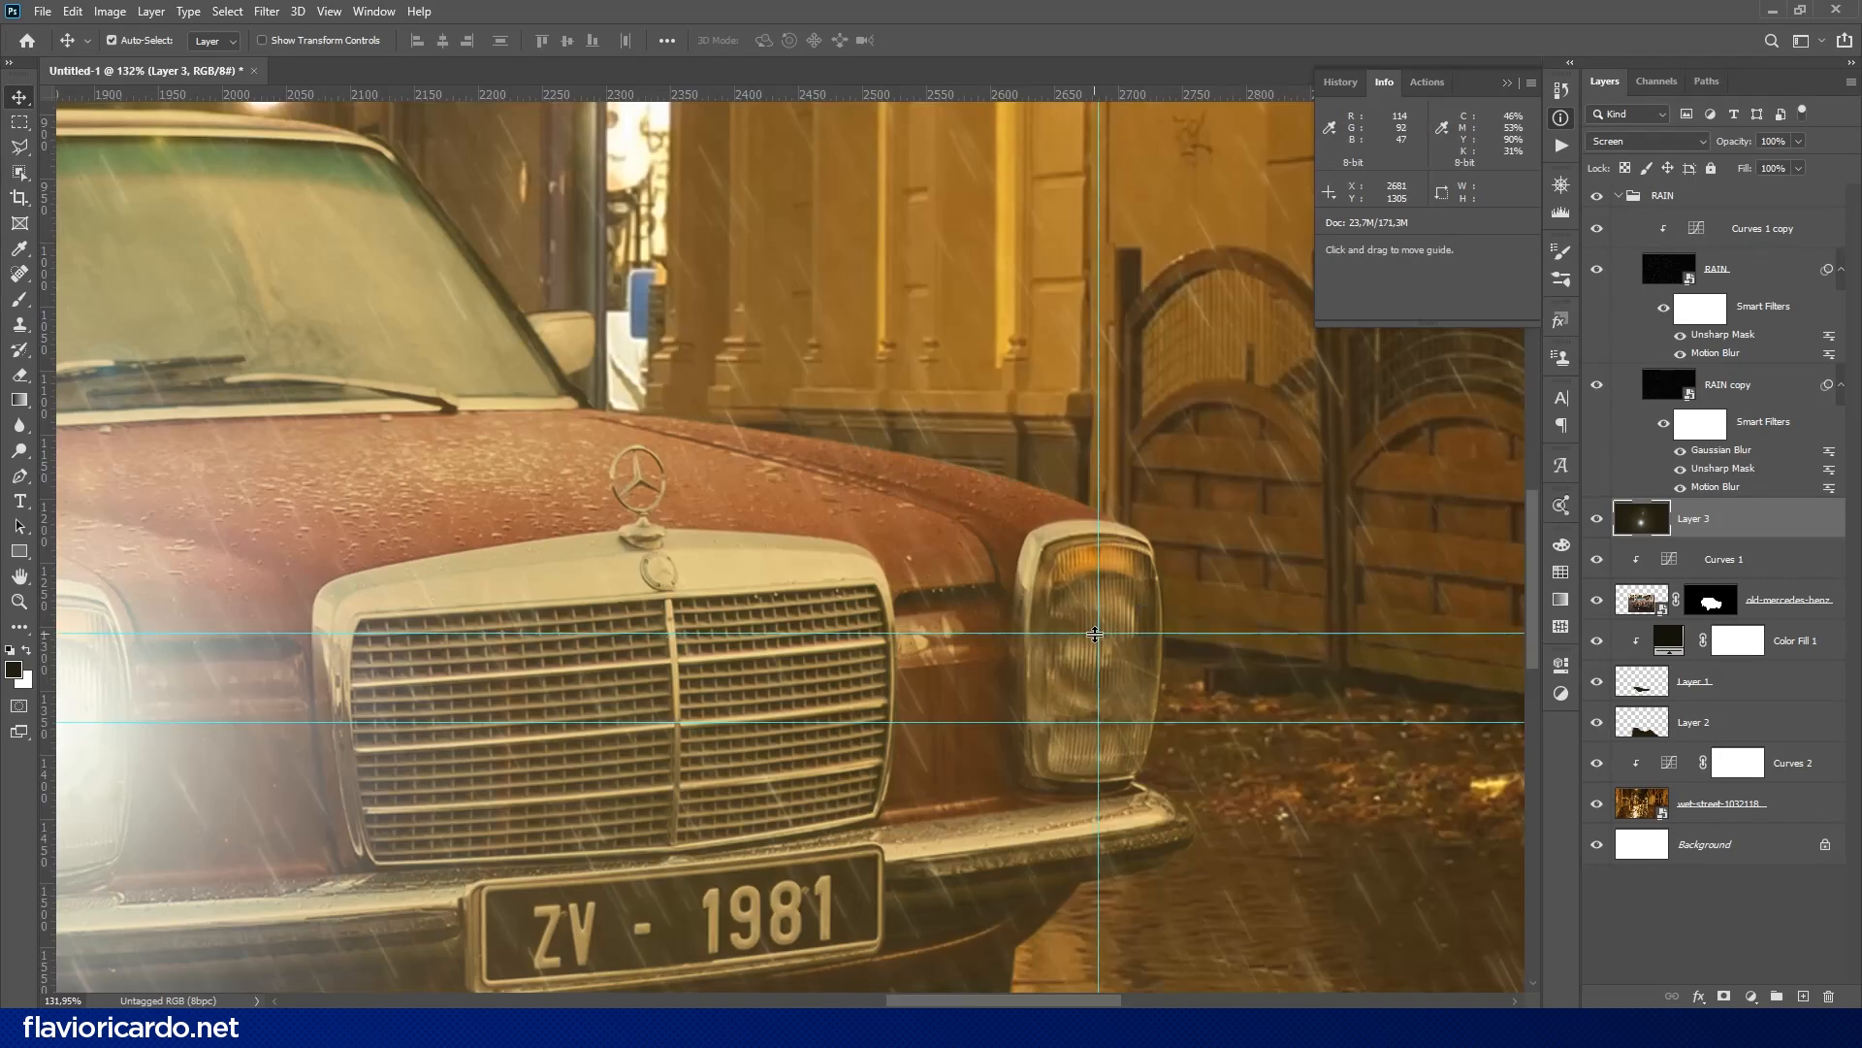
- Add a layer filled with the foreground color and render a 105mm Prime Lens Flare at 70% brightness on the second headlight
left_click(1803, 996)
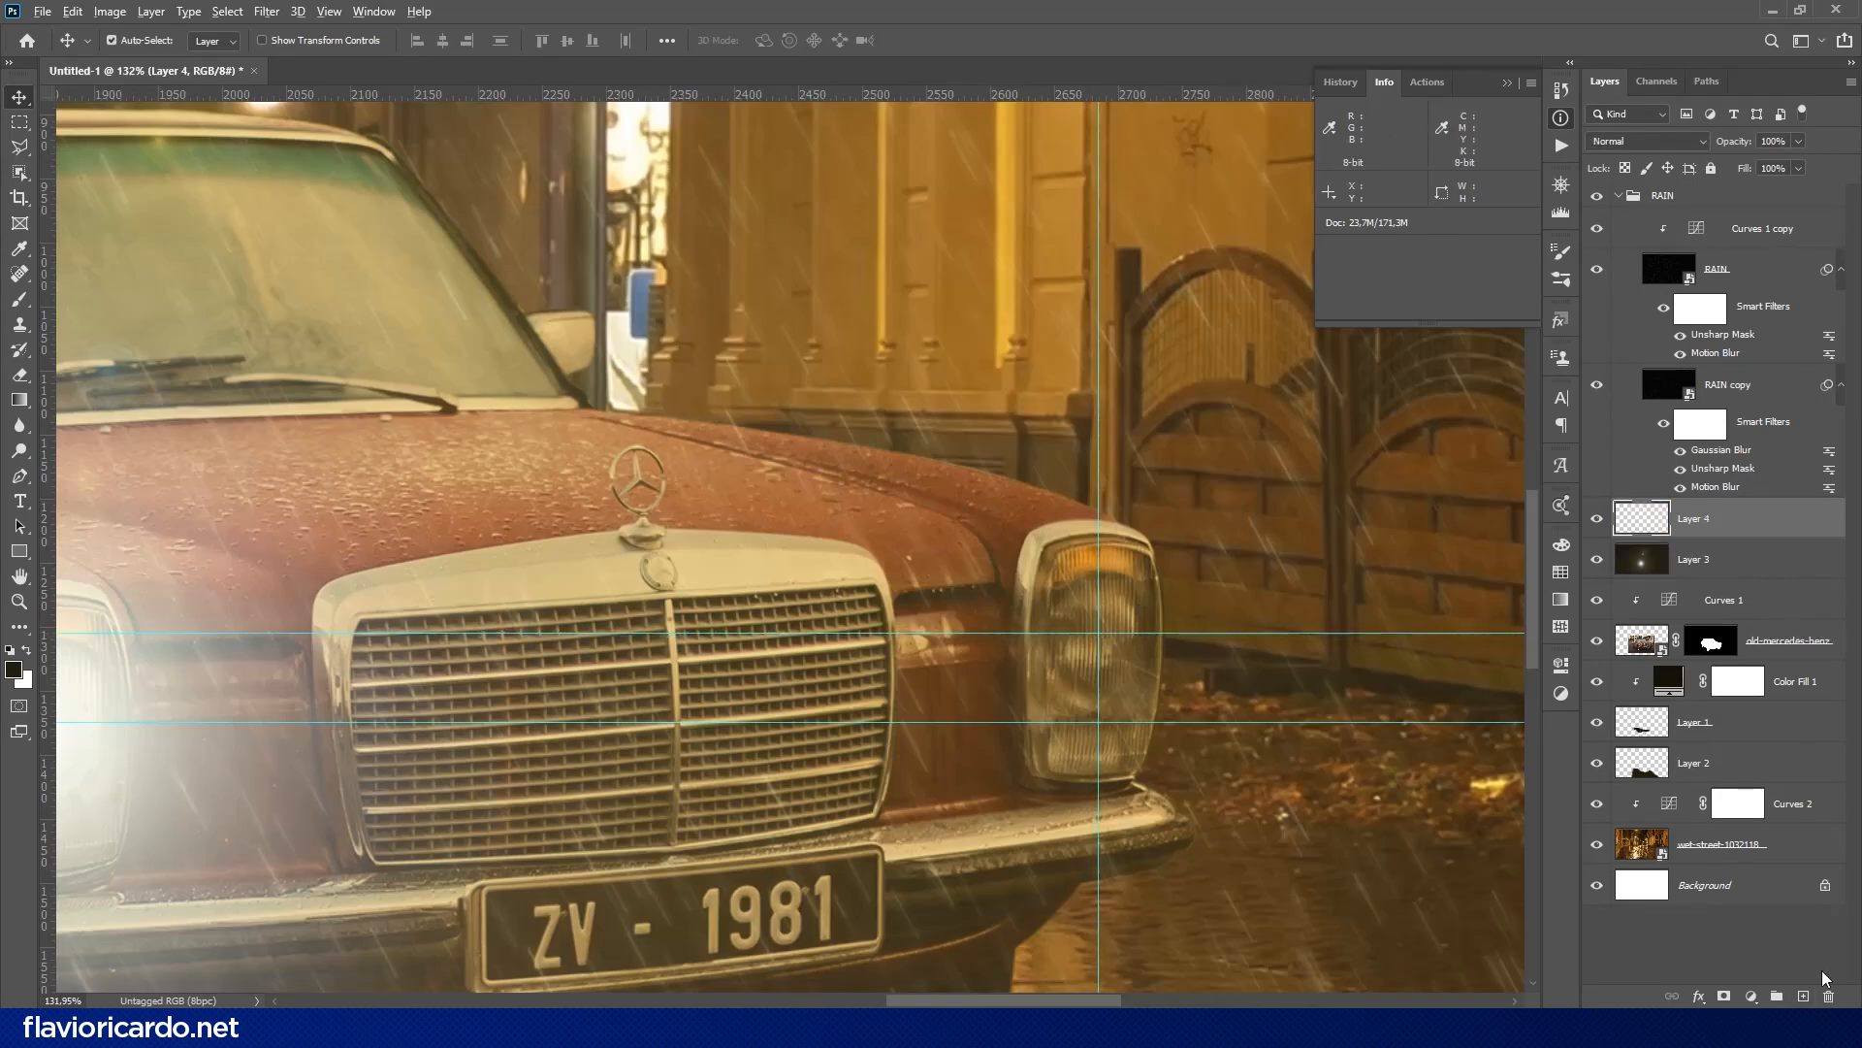
key("alt+BackSpace")
left_click(267, 11)
mouse_move(456, 322)
left_click(549, 443)
left_click(878, 395, "alt")
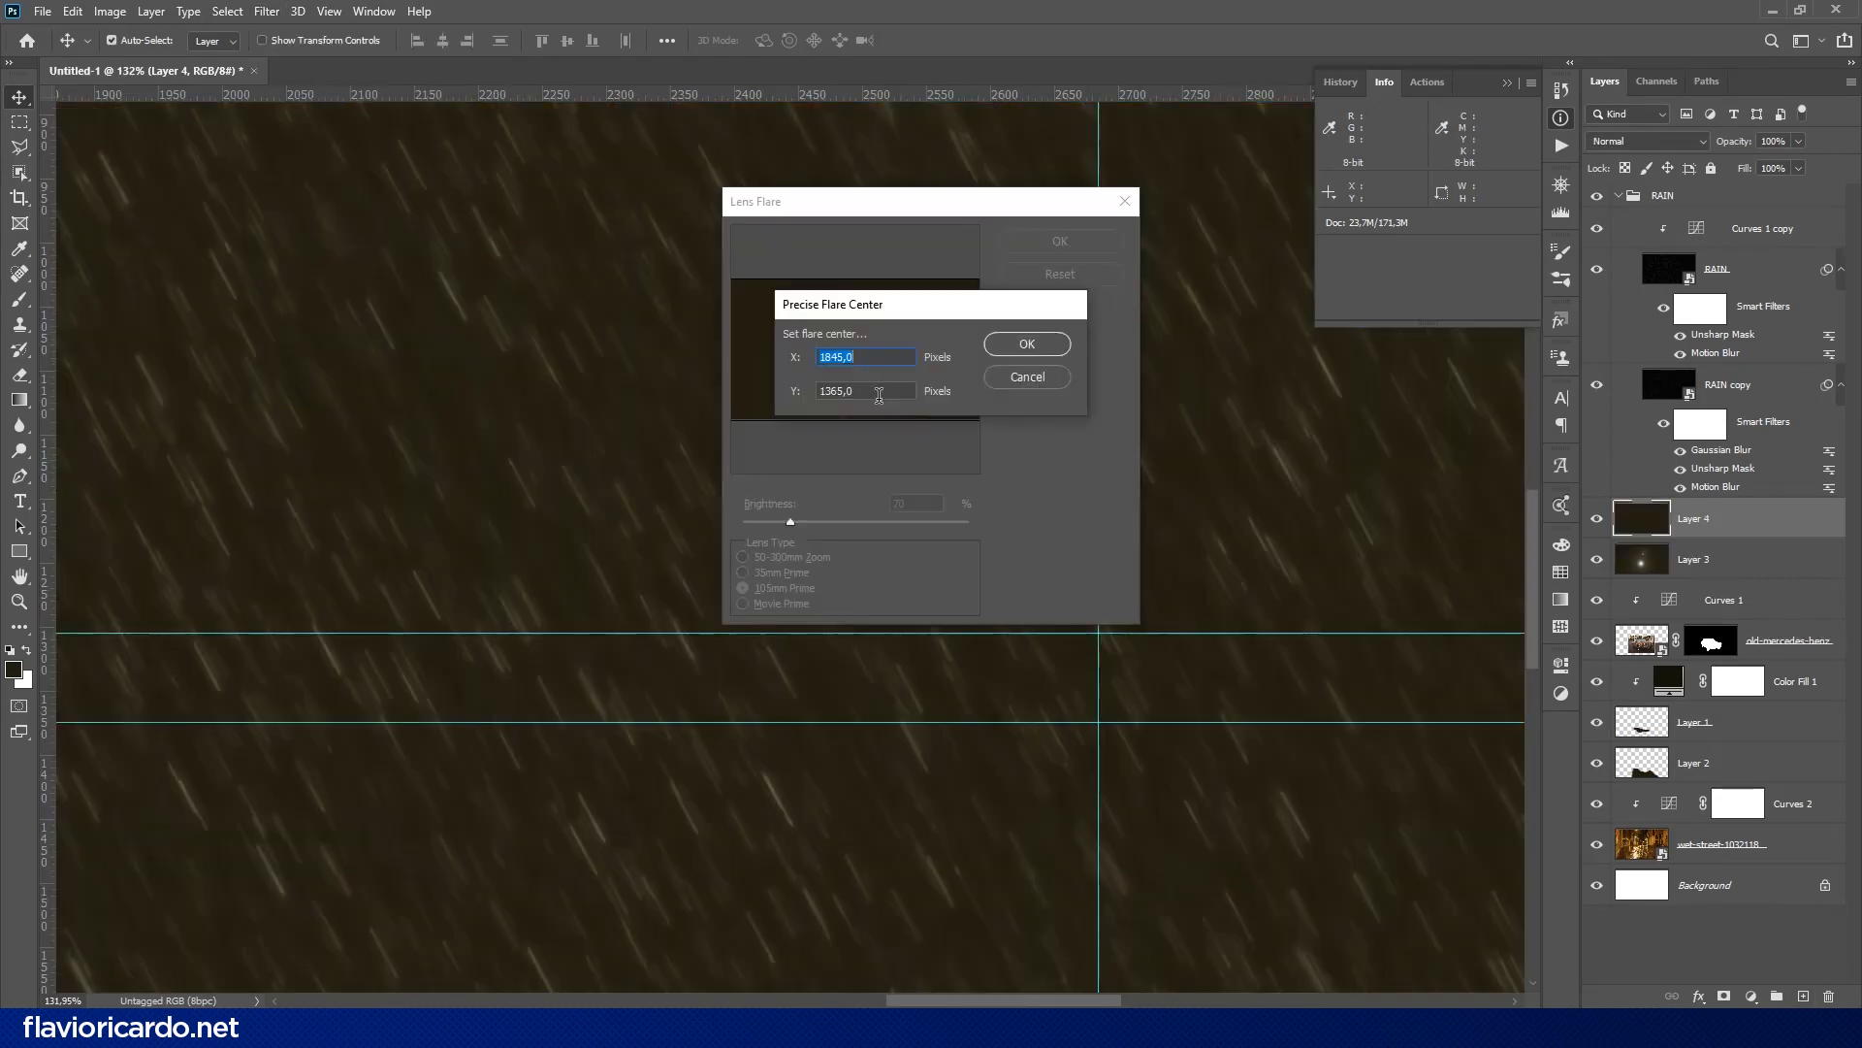
key("Return")
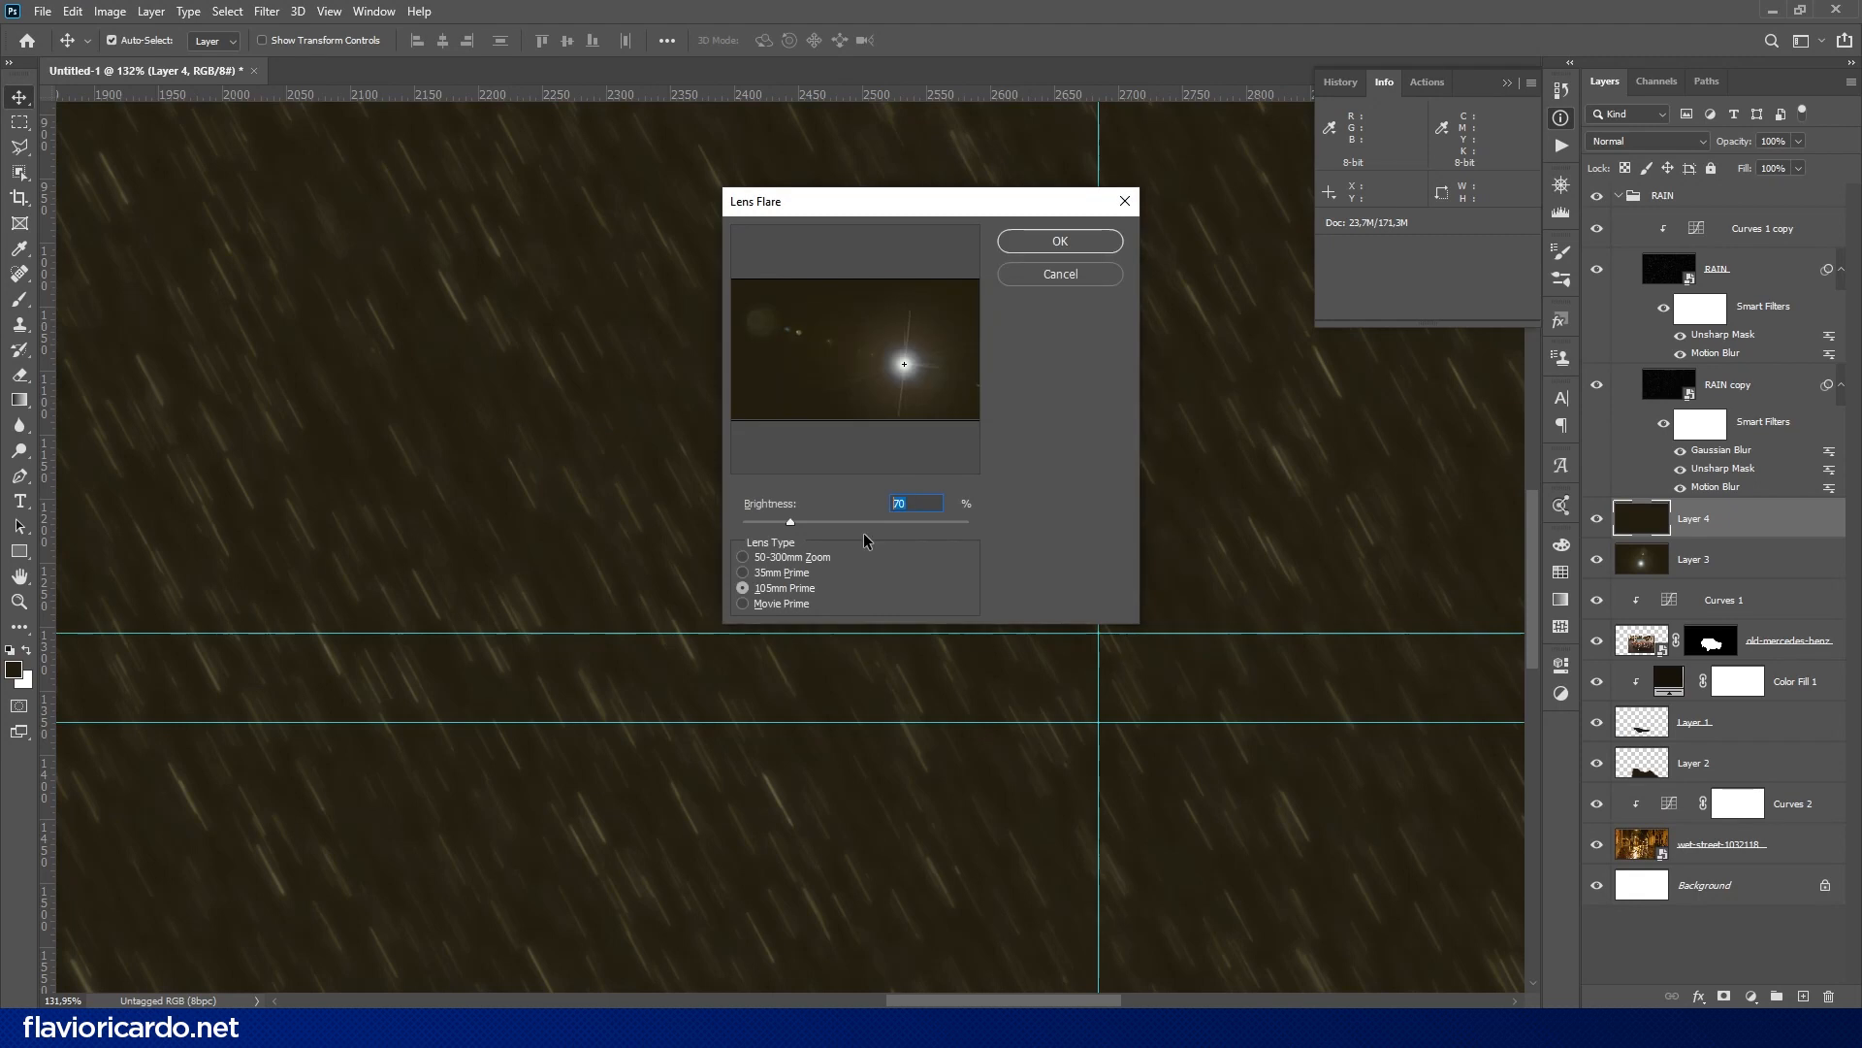
type("70")
left_click(1061, 242)
- Set Layer 4's blend mode to Screen, and hide the guides and the Info panel
scroll(1007, 349, "down", 10)
left_click(1658, 143)
left_click(1629, 291)
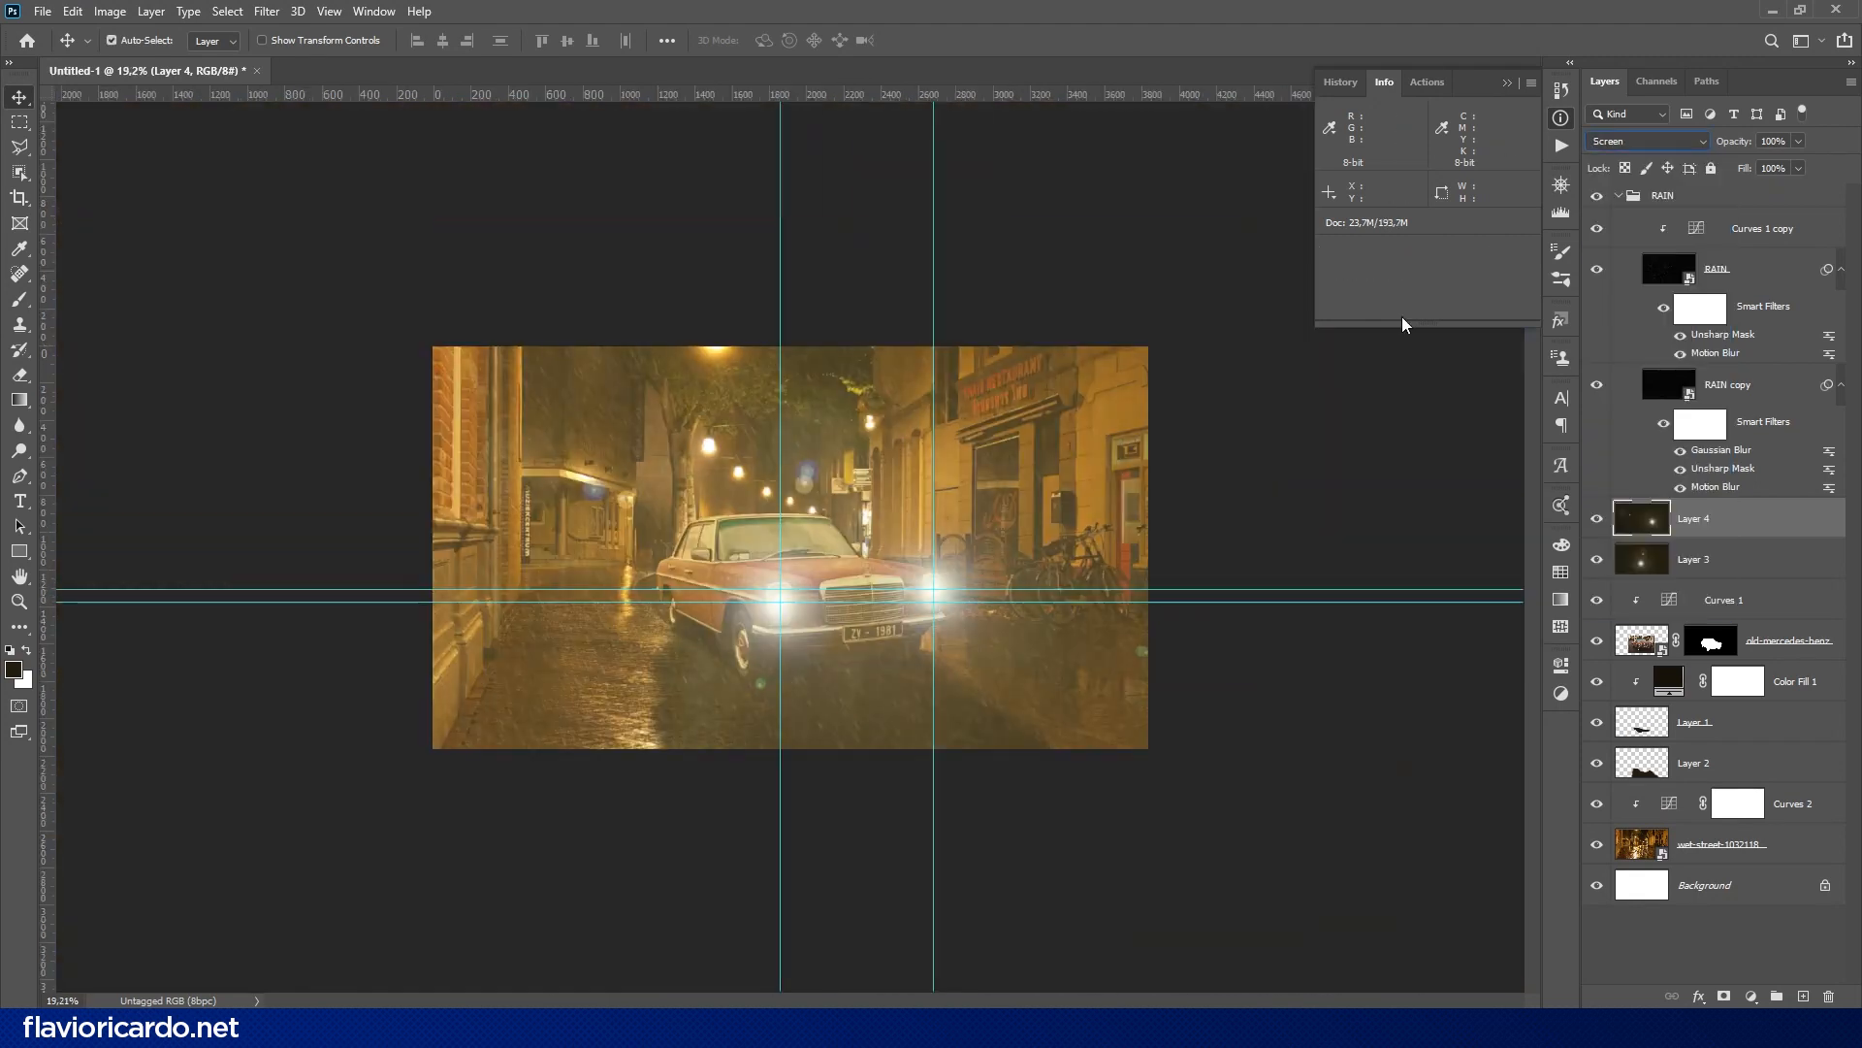
scroll(1207, 323, "up", 8)
scroll(1208, 323, "down", 1)
key("ctrl+h")
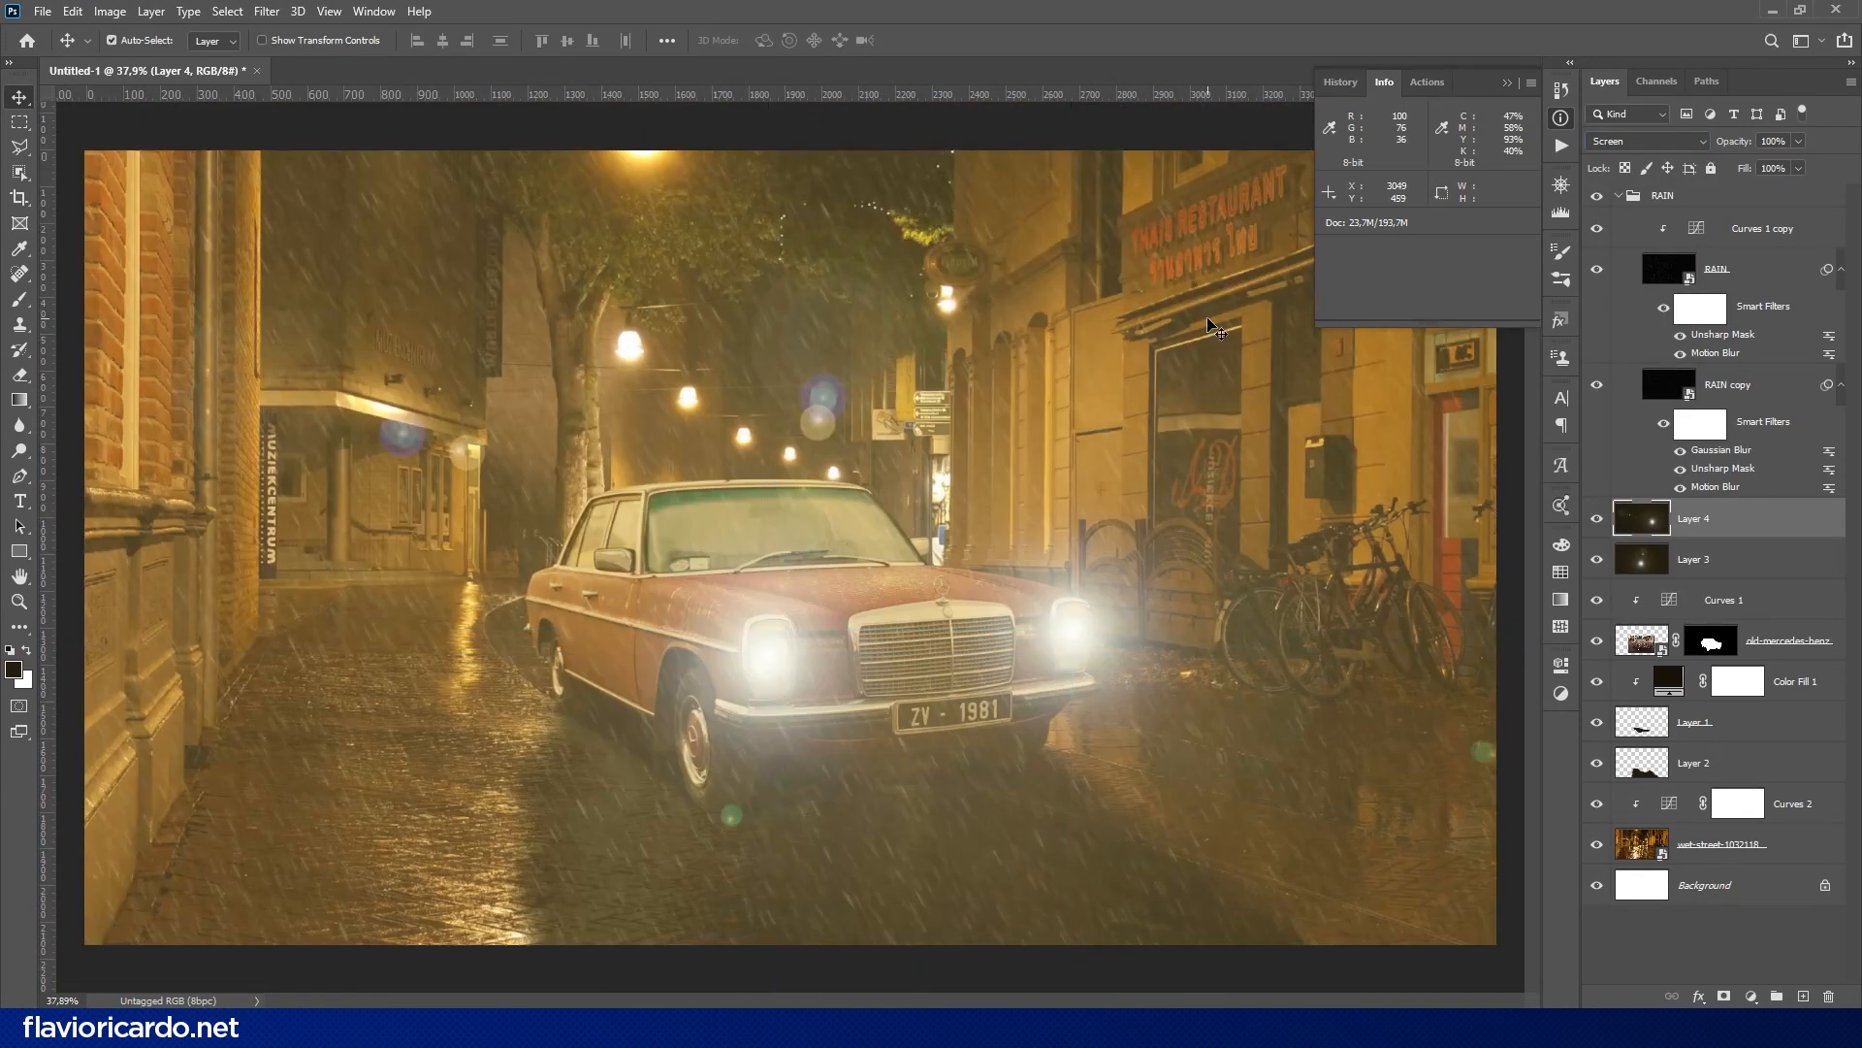
left_click(1561, 119)
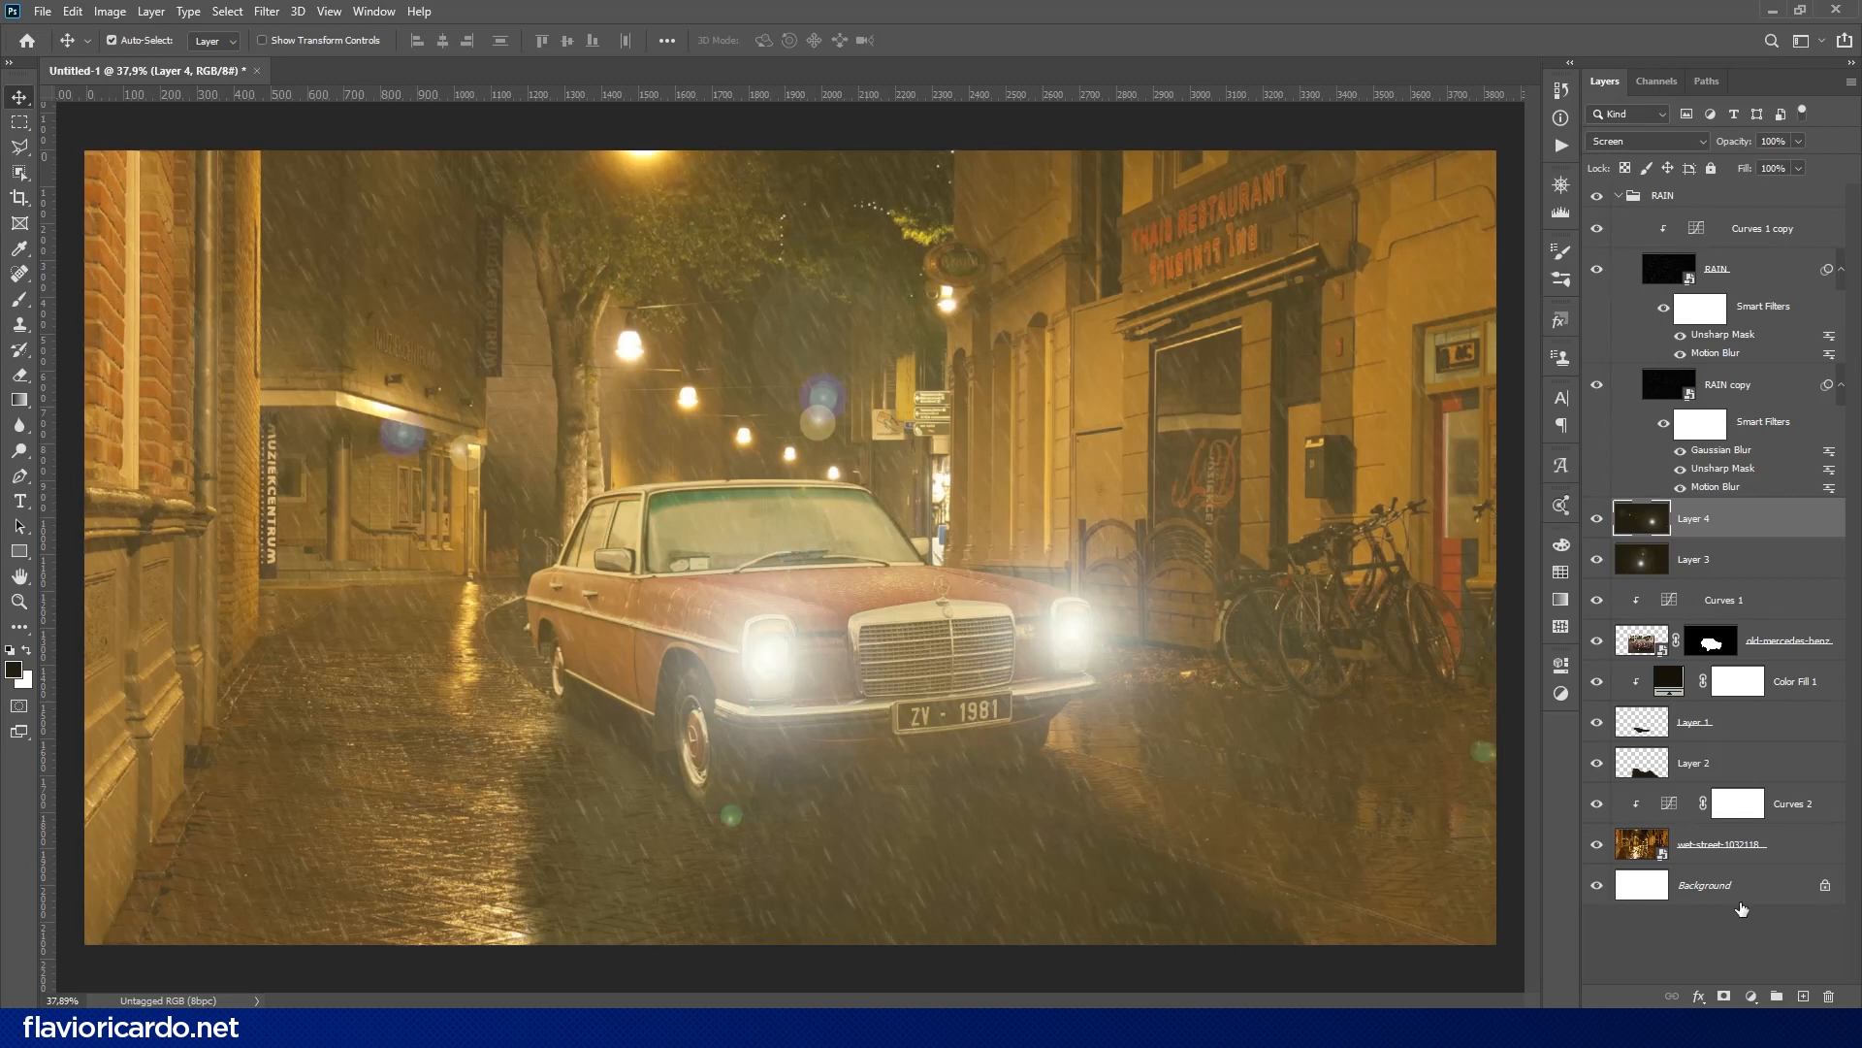
- Group all layers above Background into a folder named SCENE
left_click(1759, 854, "shift")
key("ctrl+g")
type("SCENE")
key("Return")
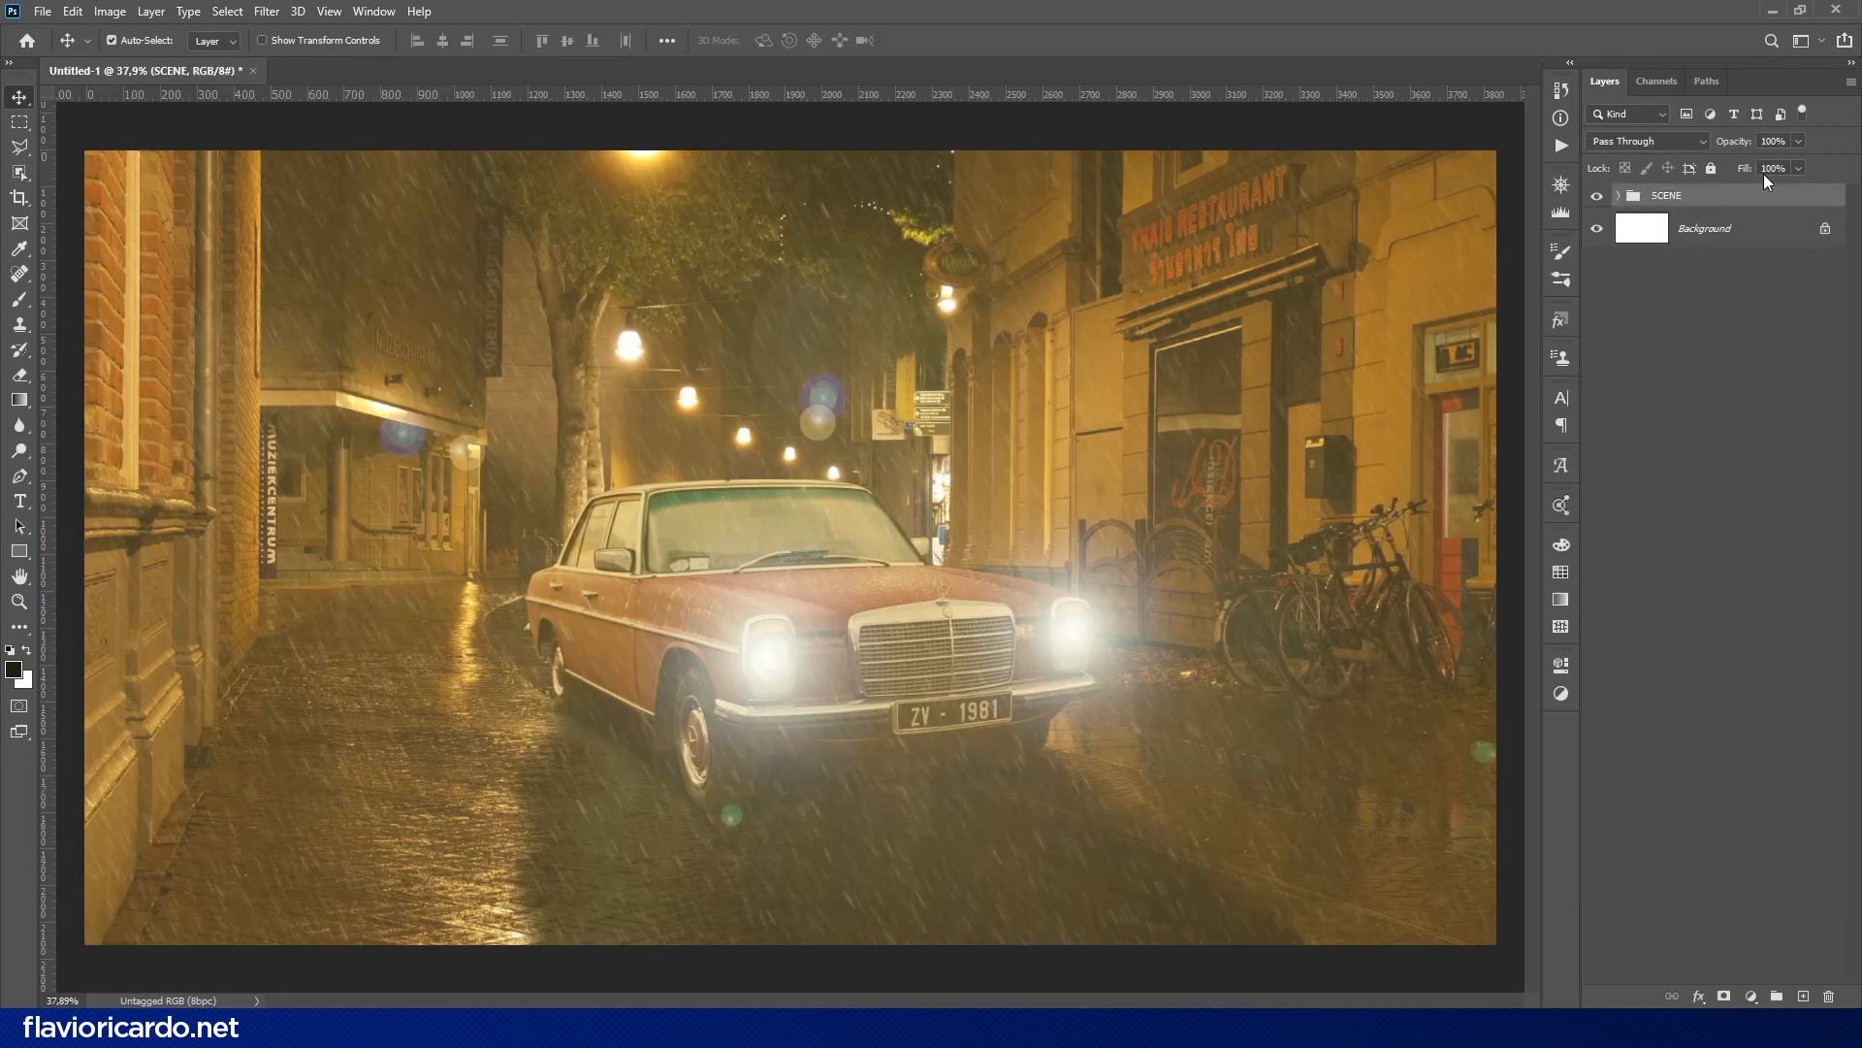
- Add a Color Lookup adjustment above the SCENE group using the TensionGreen.3DL look
left_click(1751, 997)
left_click(1768, 910)
left_click(1418, 716)
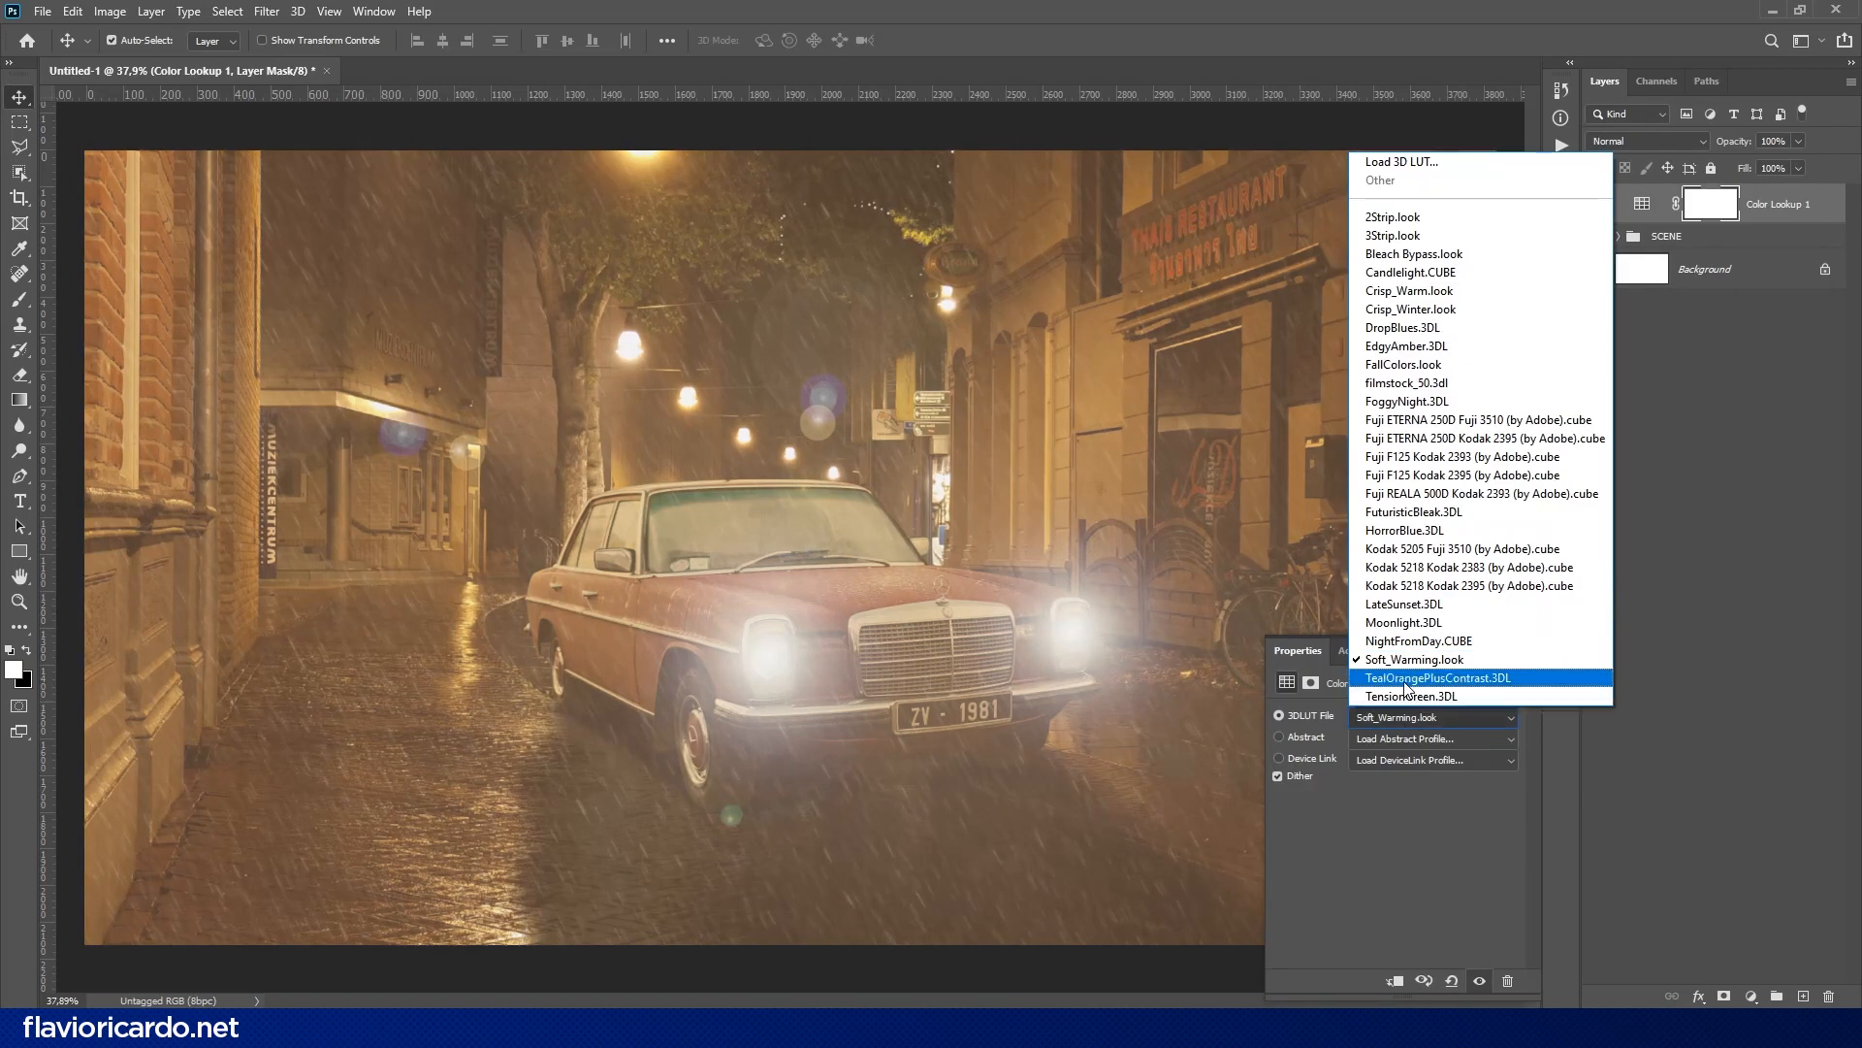
left_click(1436, 706)
- Add a Curves adjustment on top with an S-shaped curve that darkens the shadows and lifts the highlights
left_click(1751, 997)
left_click(1758, 752)
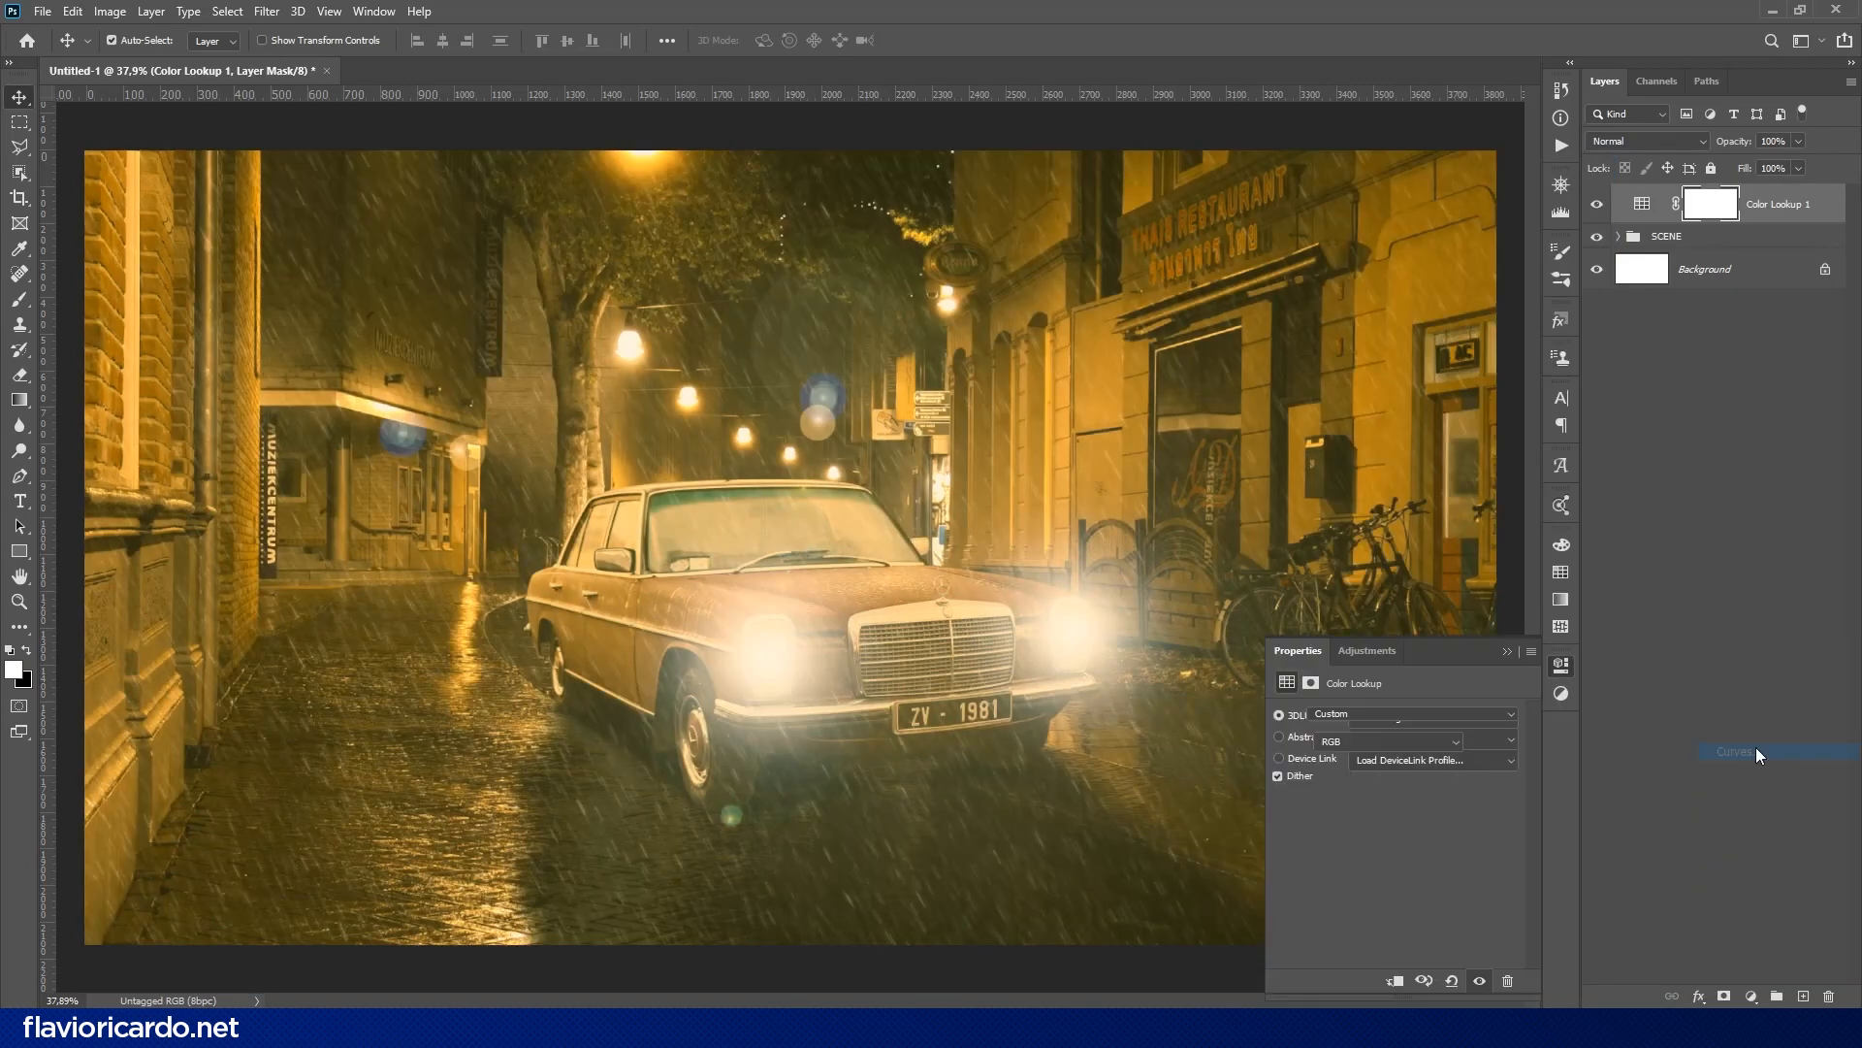
left_click_drag(1349, 921, 1362, 928)
left_click_drag(1462, 820, 1467, 808)
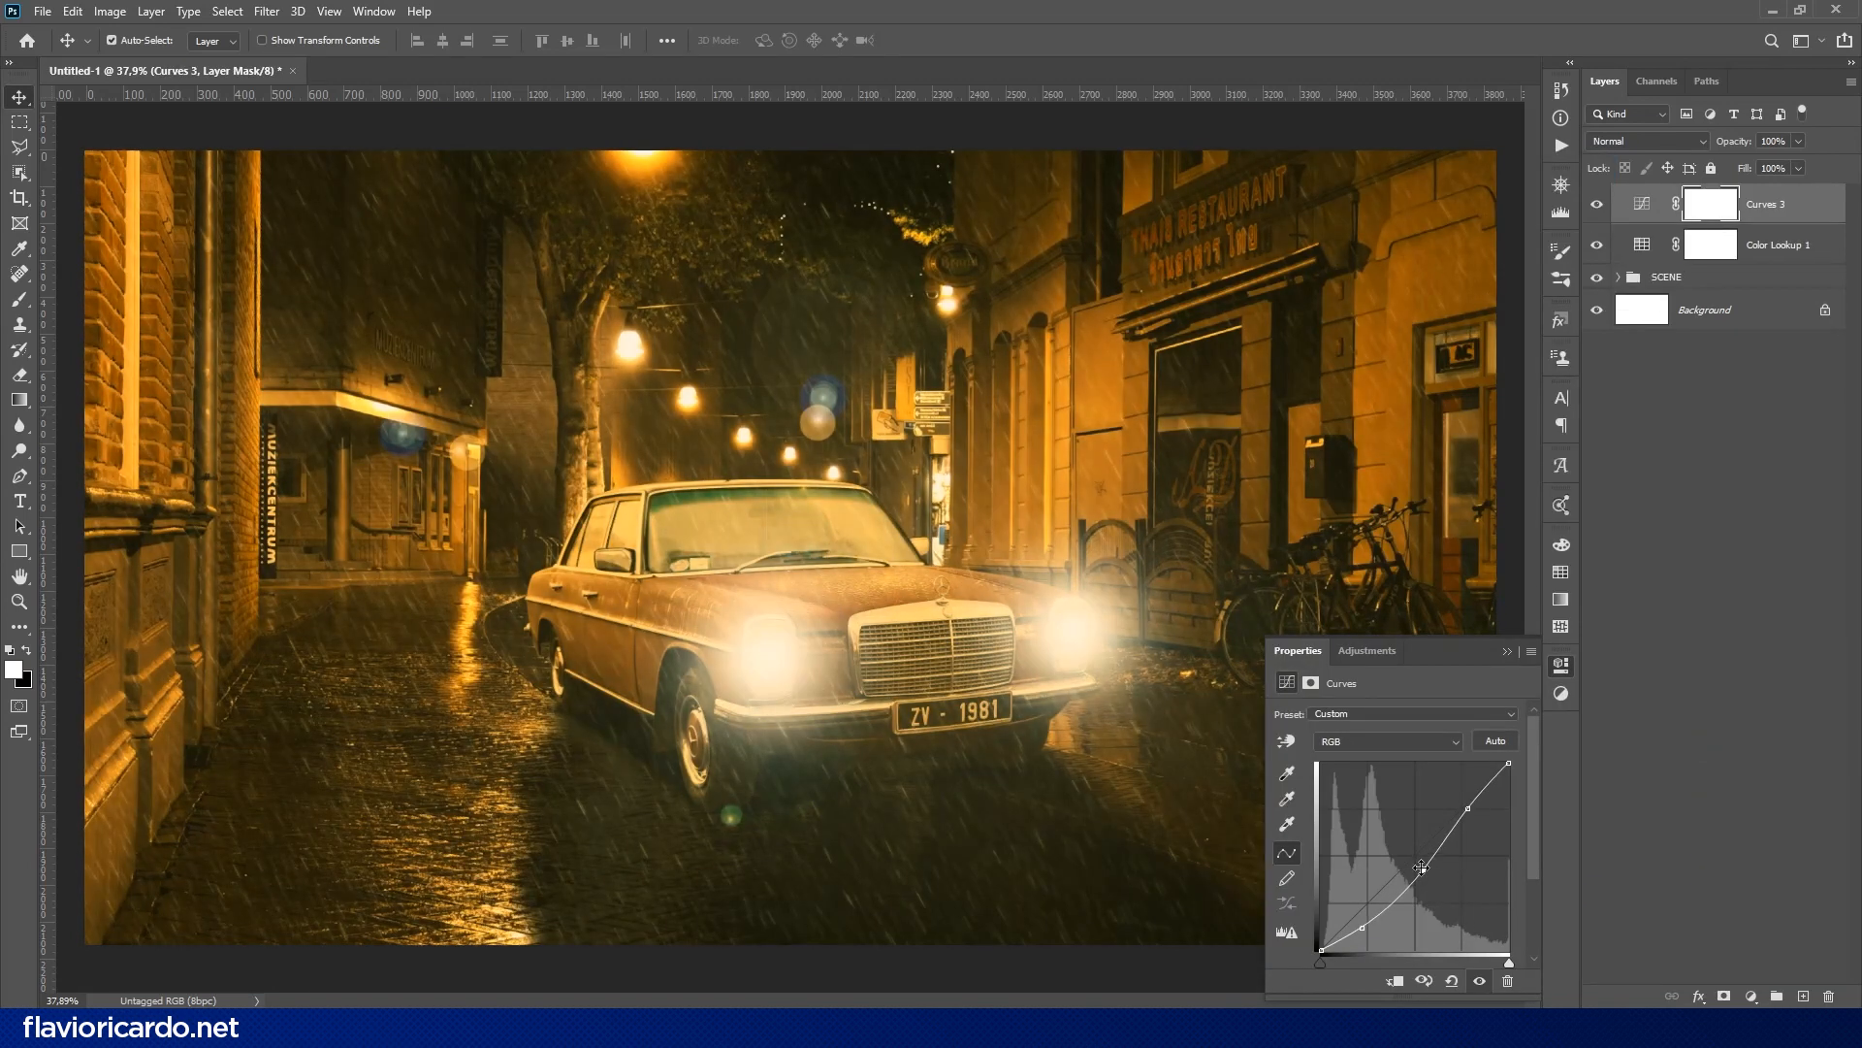
- Select Layer 3 and Layer 4 inside the SCENE group and lower their fill to 88%
left_click(1617, 279)
left_click(1737, 628)
left_click(1744, 669, "shift")
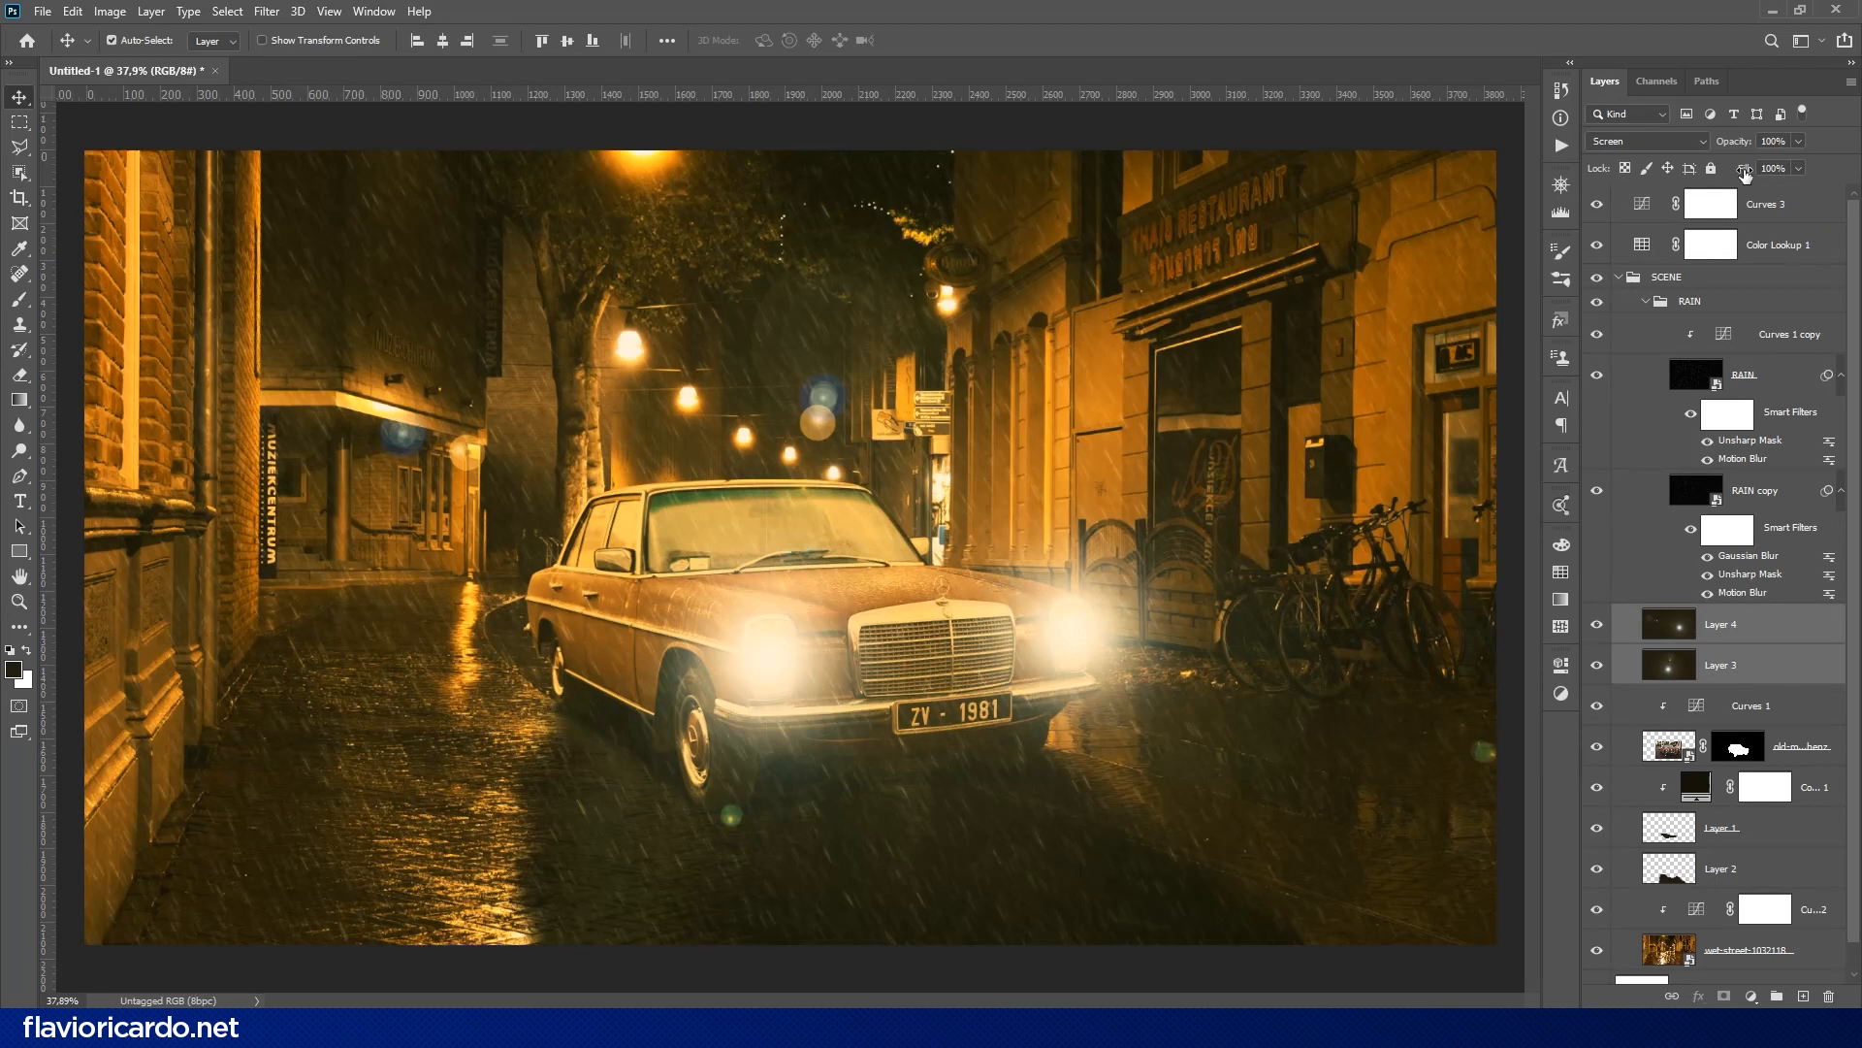
left_click_drag(1745, 171, 1734, 173)
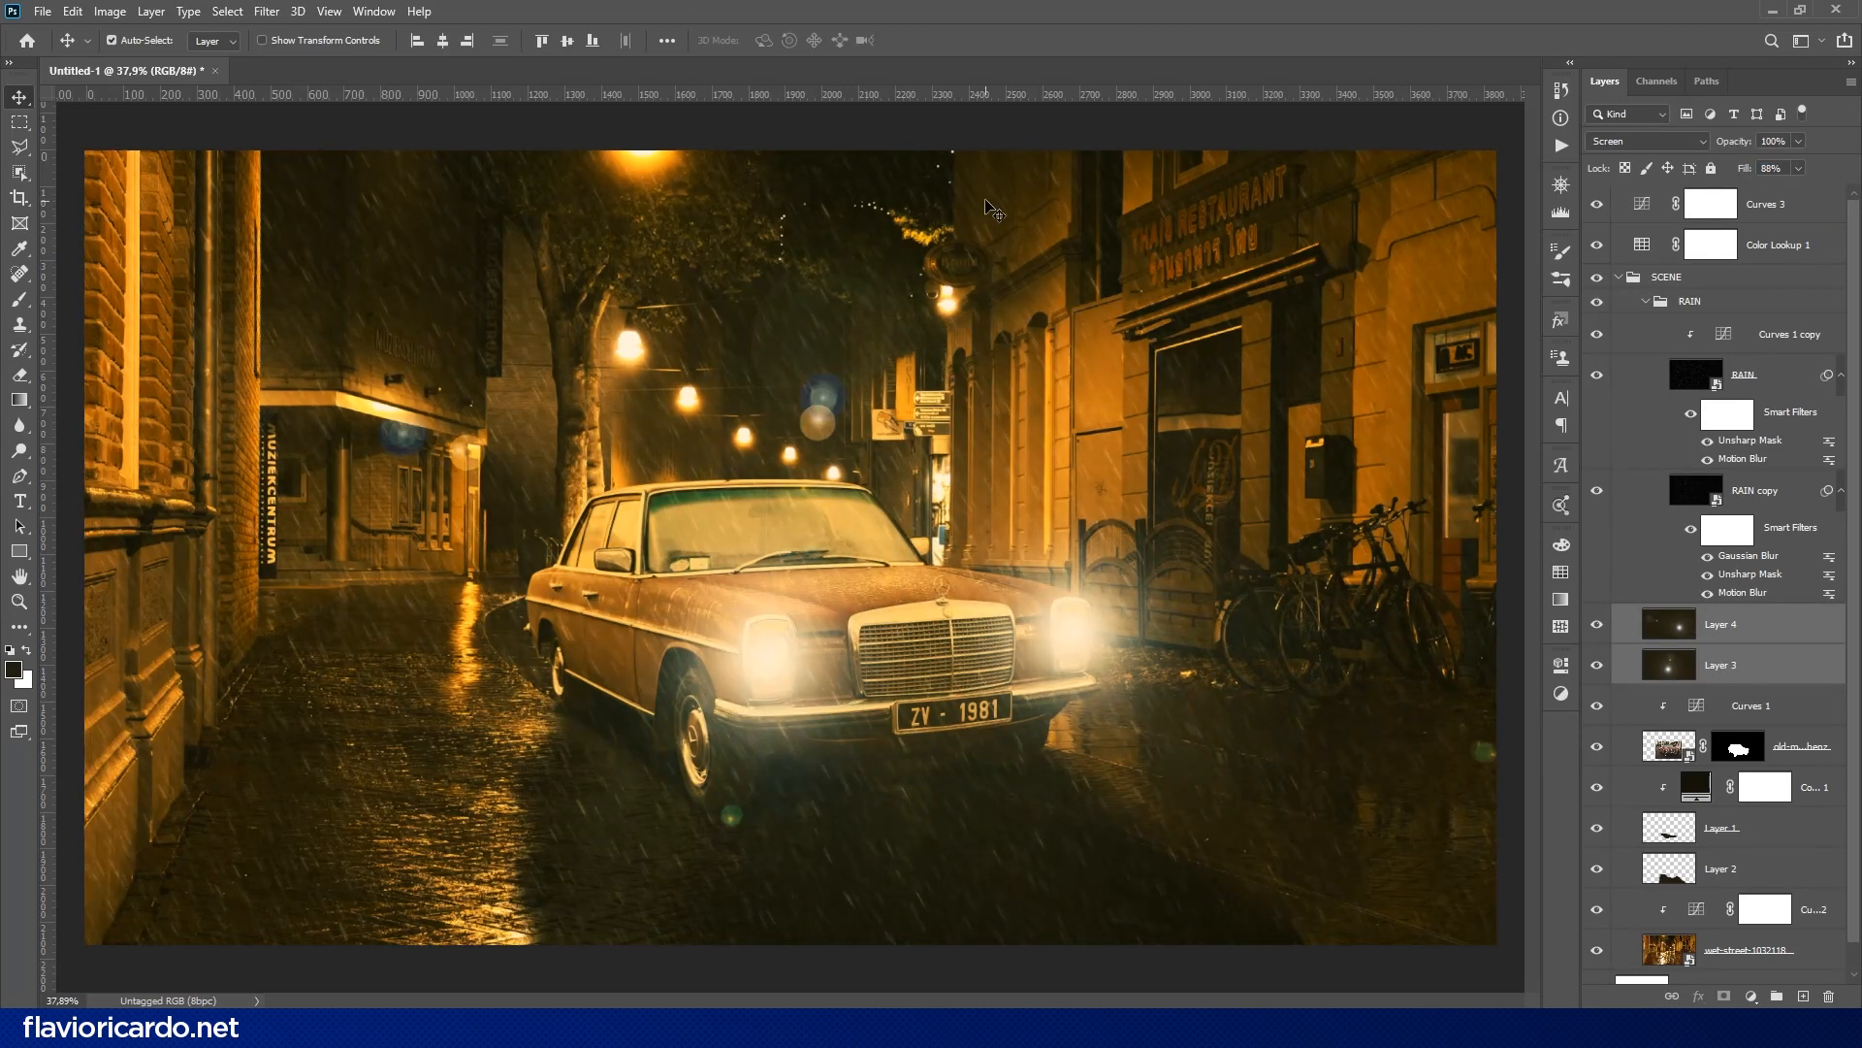
- Duplicate the Mercedes and wet-street layers and place the copies below the SCENE group, directly above Background
left_click_drag(1856, 337, 1850, 388)
left_click_drag(1743, 926, 1736, 961)
left_click_drag(1786, 718, 1781, 945)
scroll(1790, 934, "down", 2)
left_click_drag(1801, 886, 1829, 995)
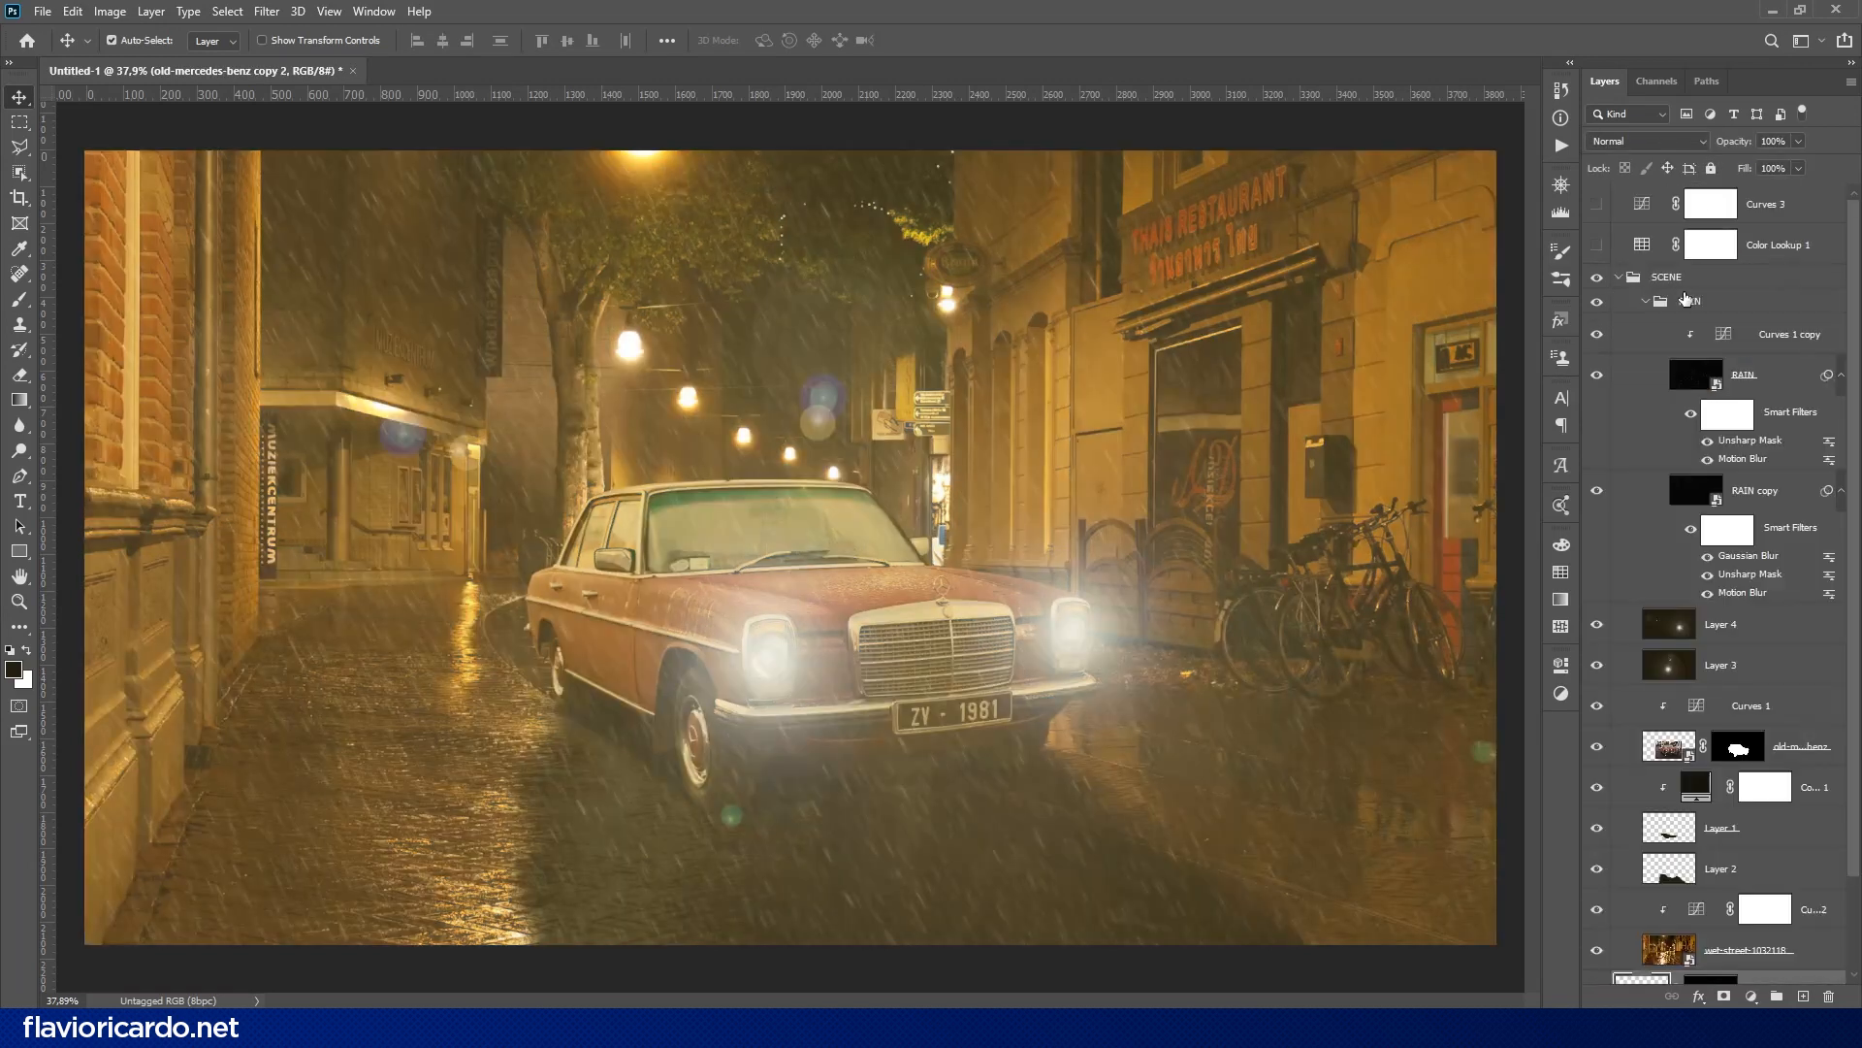
- Move the Curves 3 and Color Lookup 1 adjustments into the SCENE group, and hide the collapsed group
left_click(1765, 284)
left_click(1707, 235)
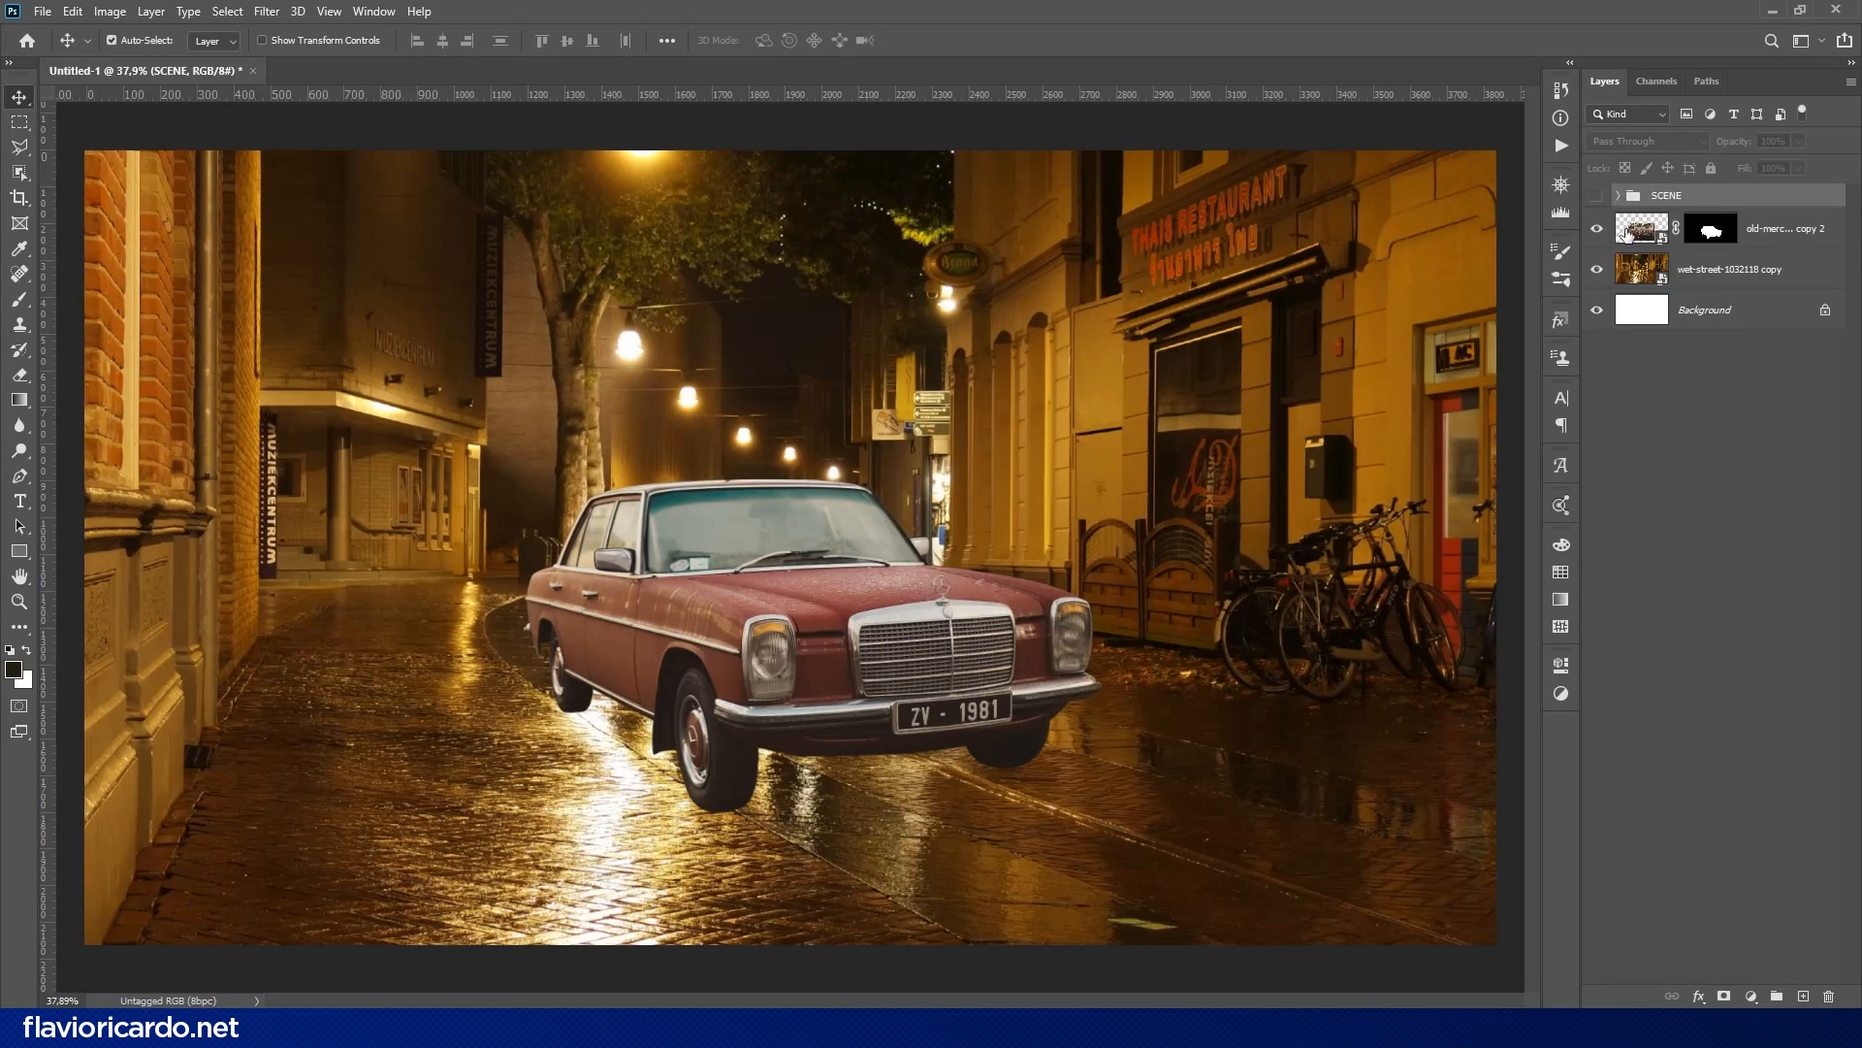
- Add a white Stroke layer style positioned outside the edges of the duplicated Mercedes layer
left_click(1628, 233)
left_click(1699, 996)
left_click(1717, 873)
left_click(1405, 219)
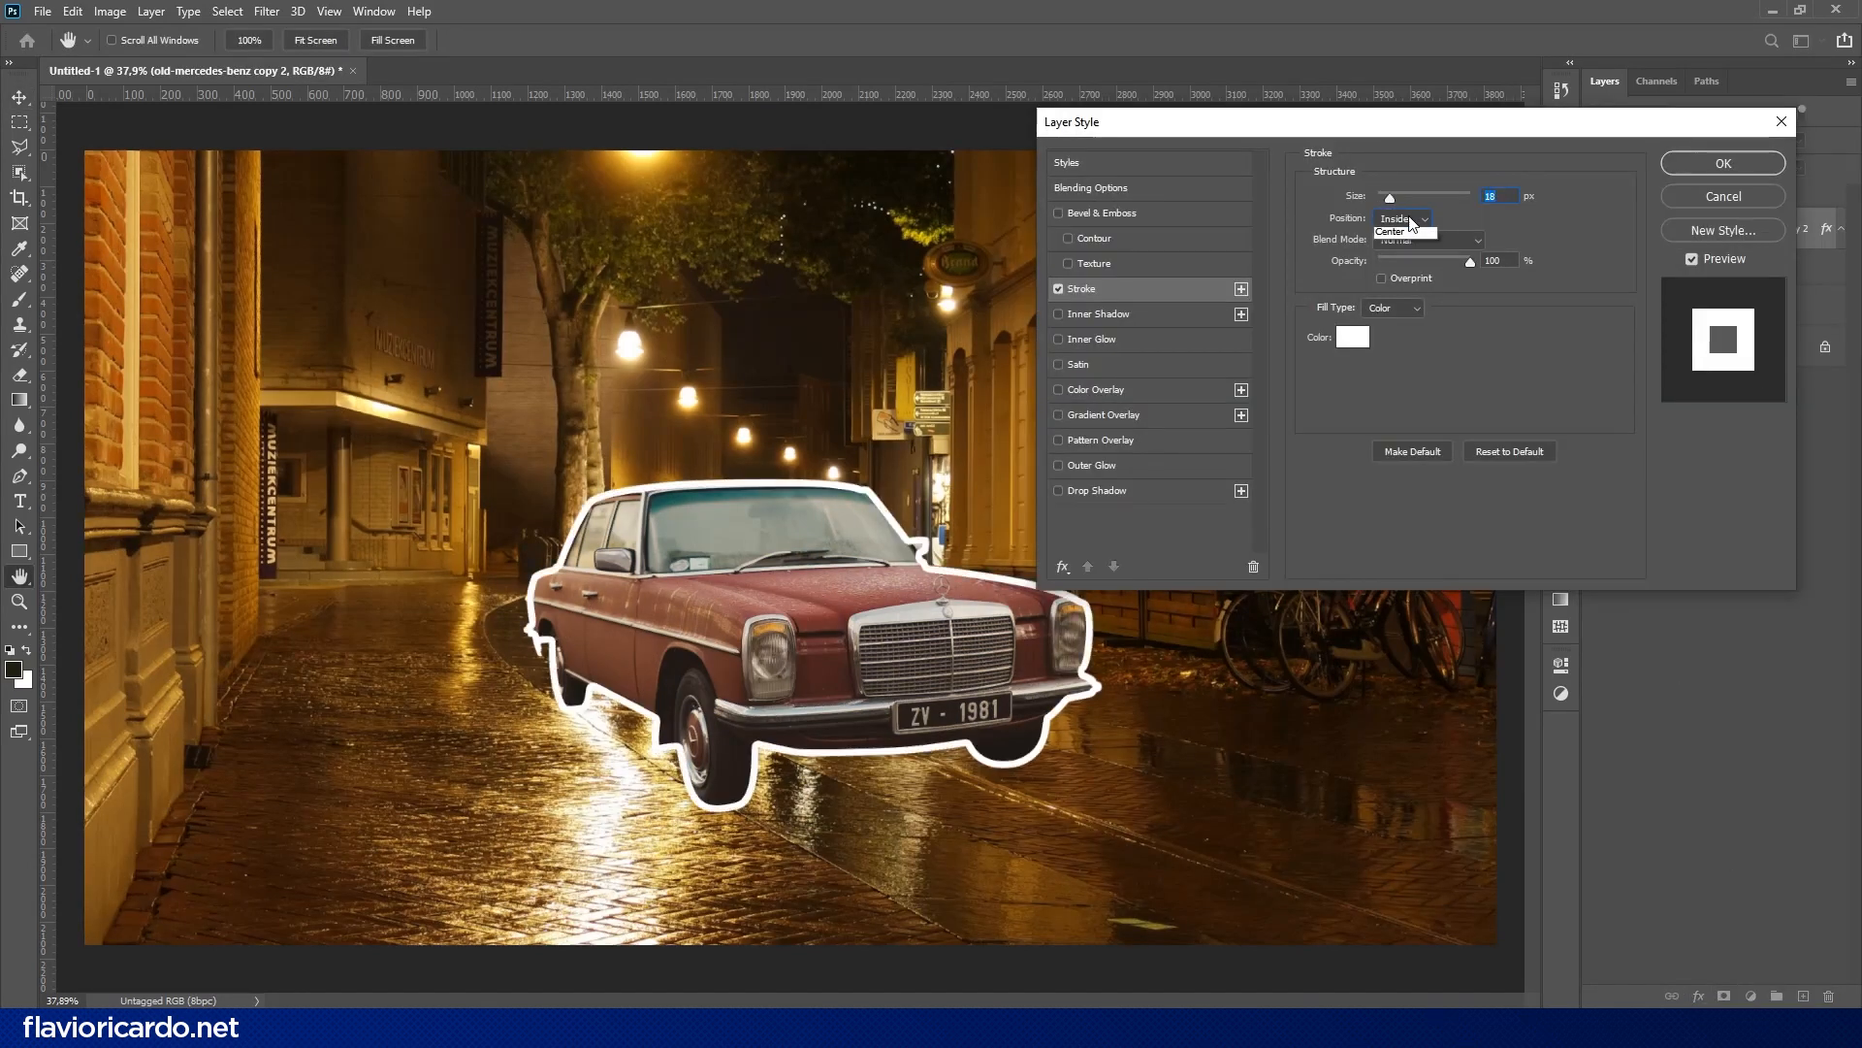
left_click(1397, 231)
left_click(1668, 161)
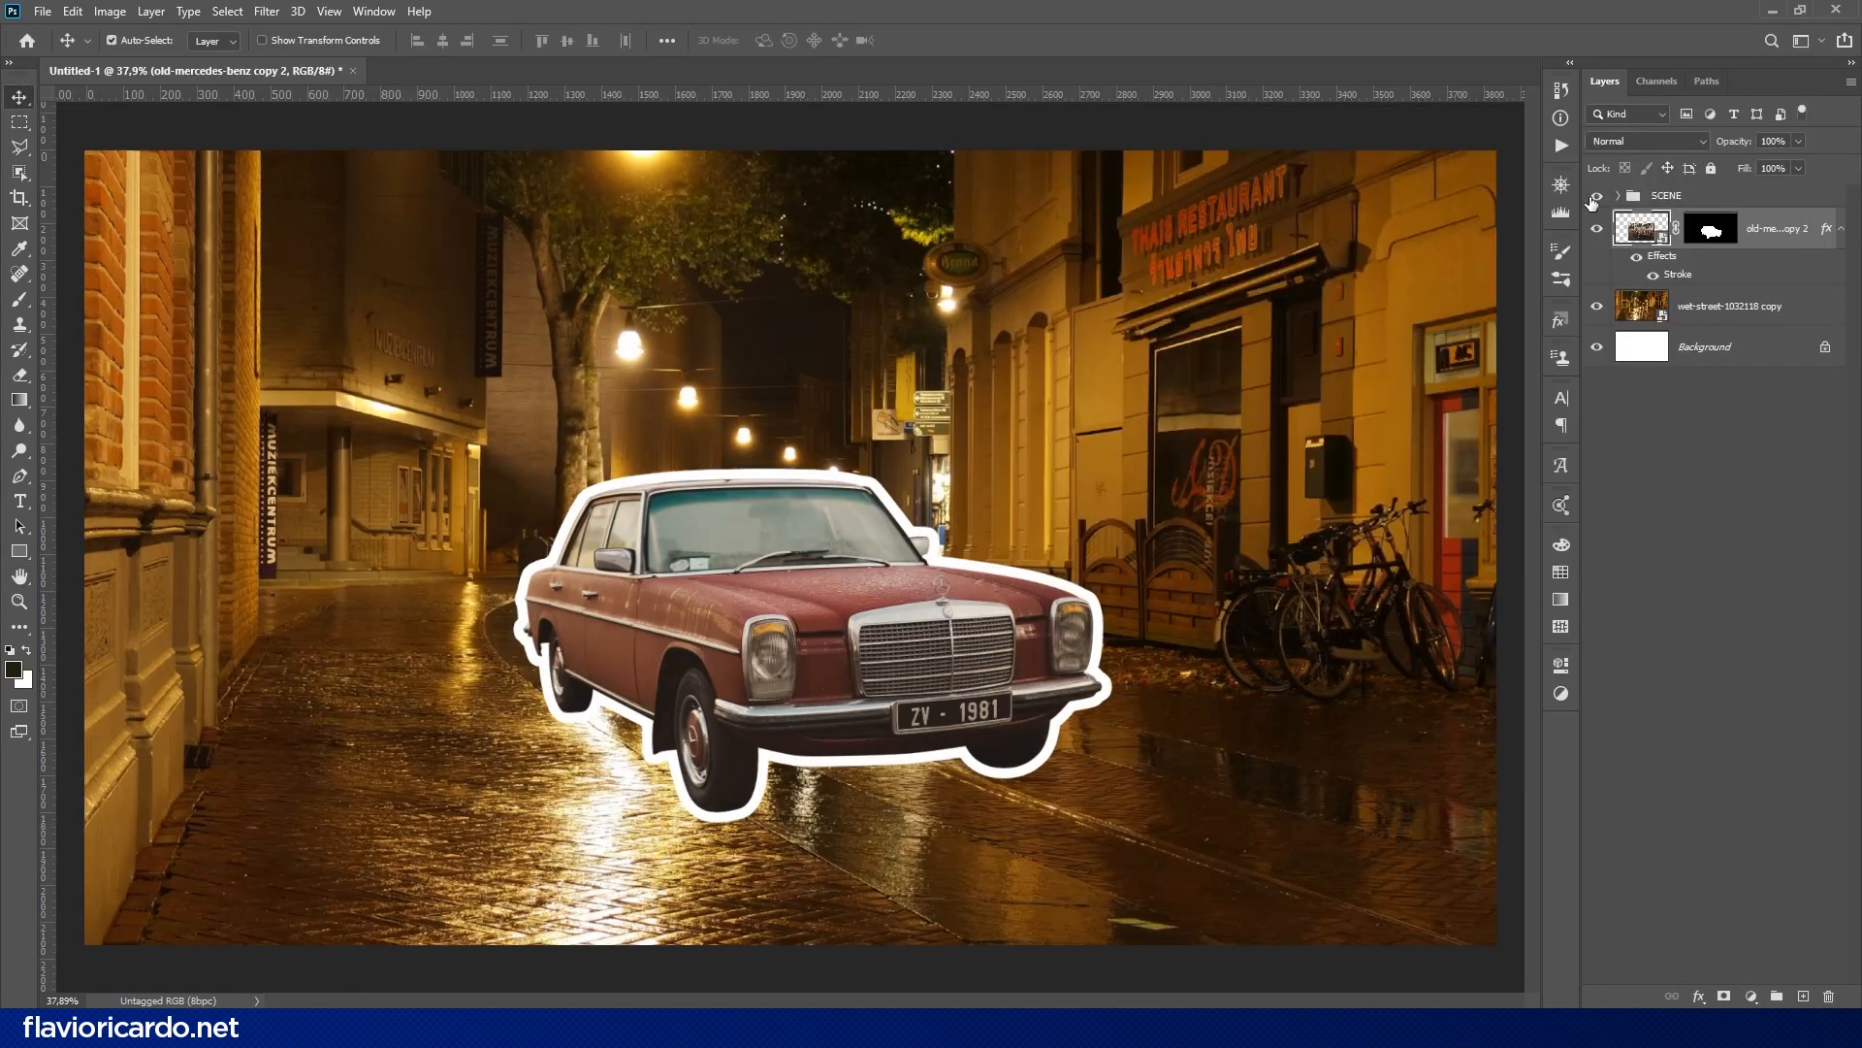
- Show the SCENE group again, add a layer mask to it and invert the mask
left_click(1595, 197)
left_click(1618, 196)
left_click(1618, 196)
left_click(1668, 197)
left_click(1723, 996)
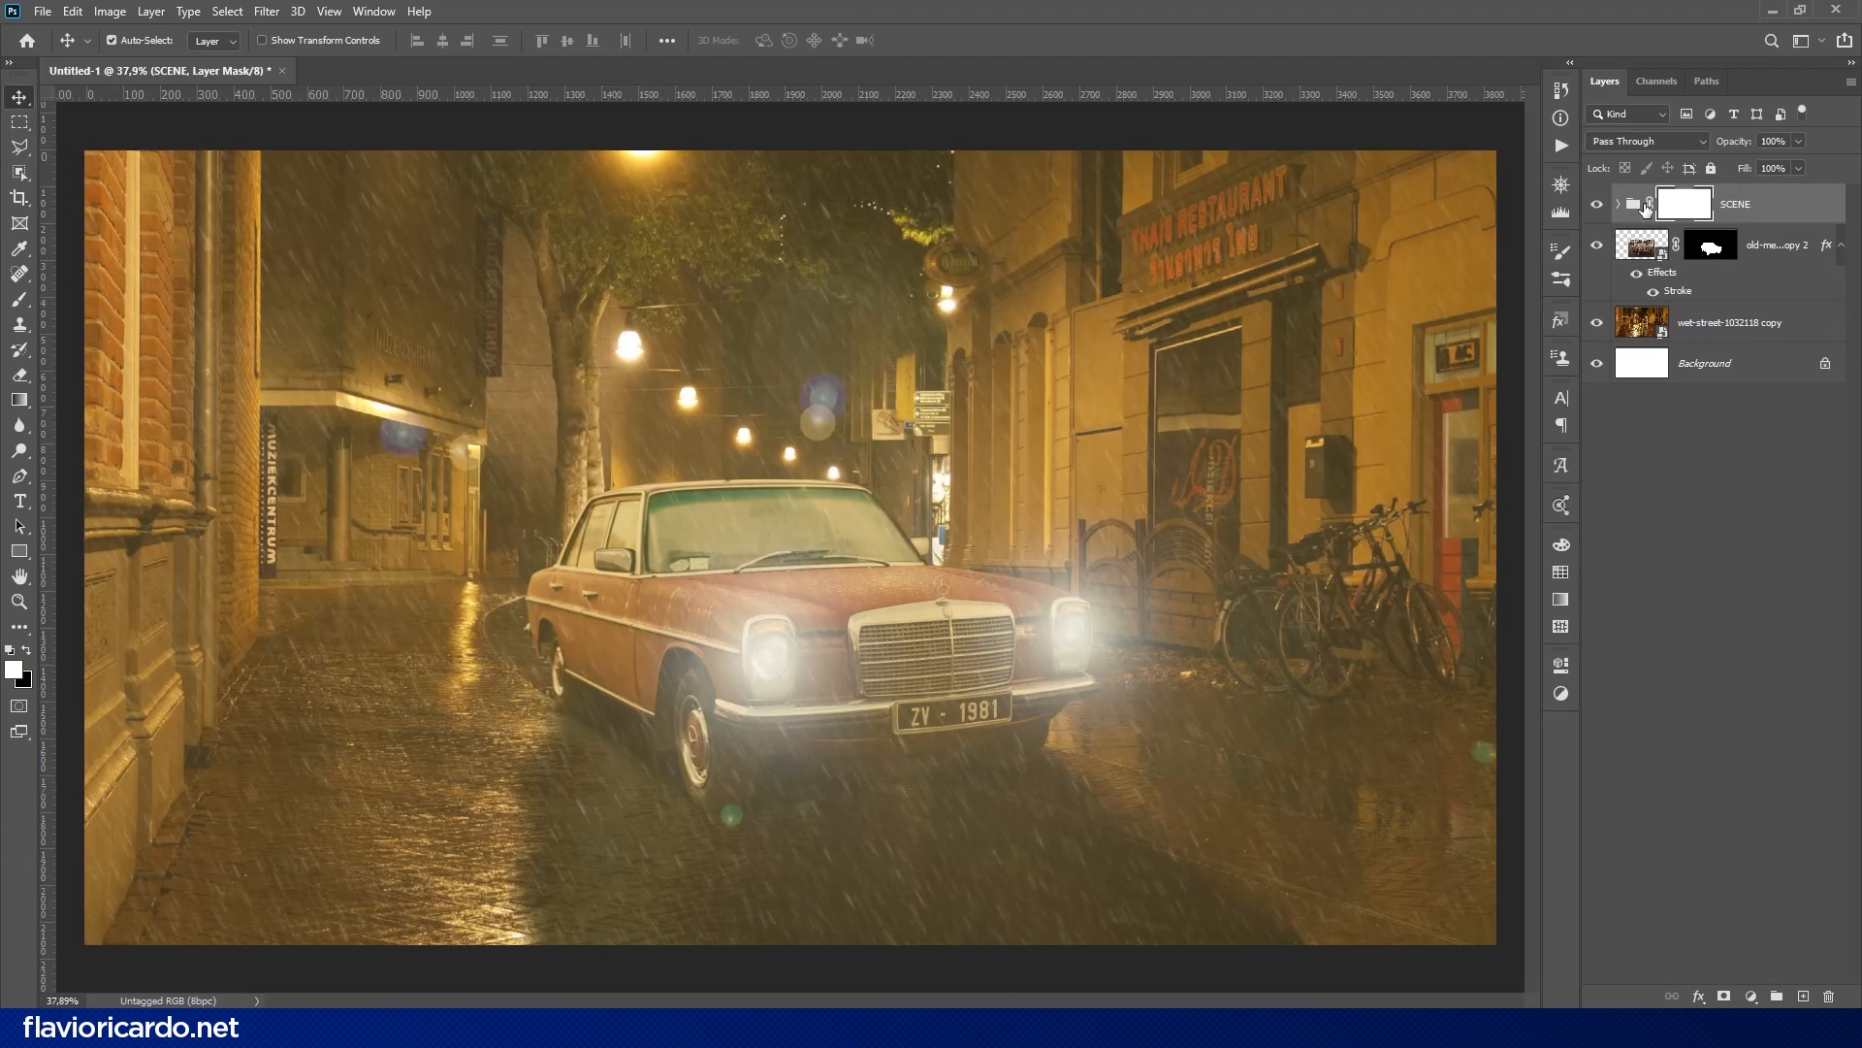
key("ctrl+i")
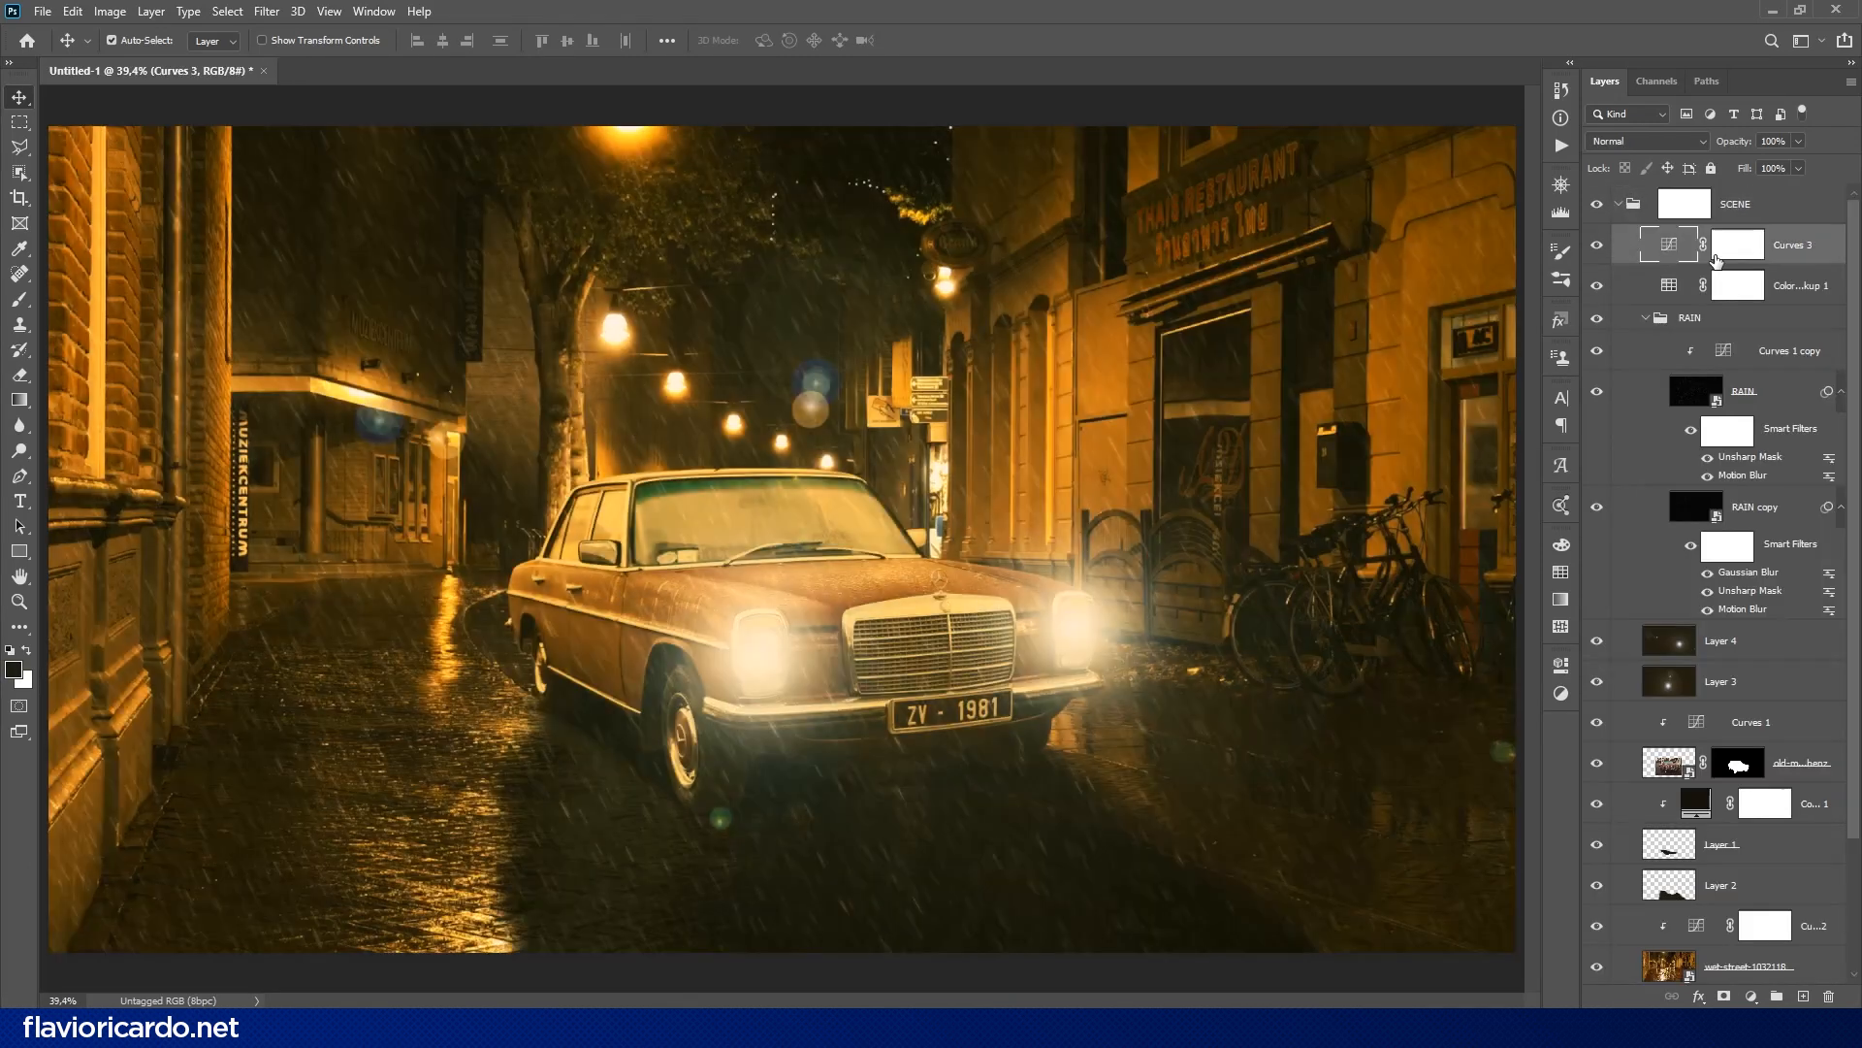
- Turn on the Curves 3 and Color Lookup 1 adjustments and select the SCENE group's layer mask
left_click(1692, 213)
mouse_move(1505, 367)
left_mouse_down()
mouse_move(133, 377)
mouse_move(1498, 378)
left_mouse_up()
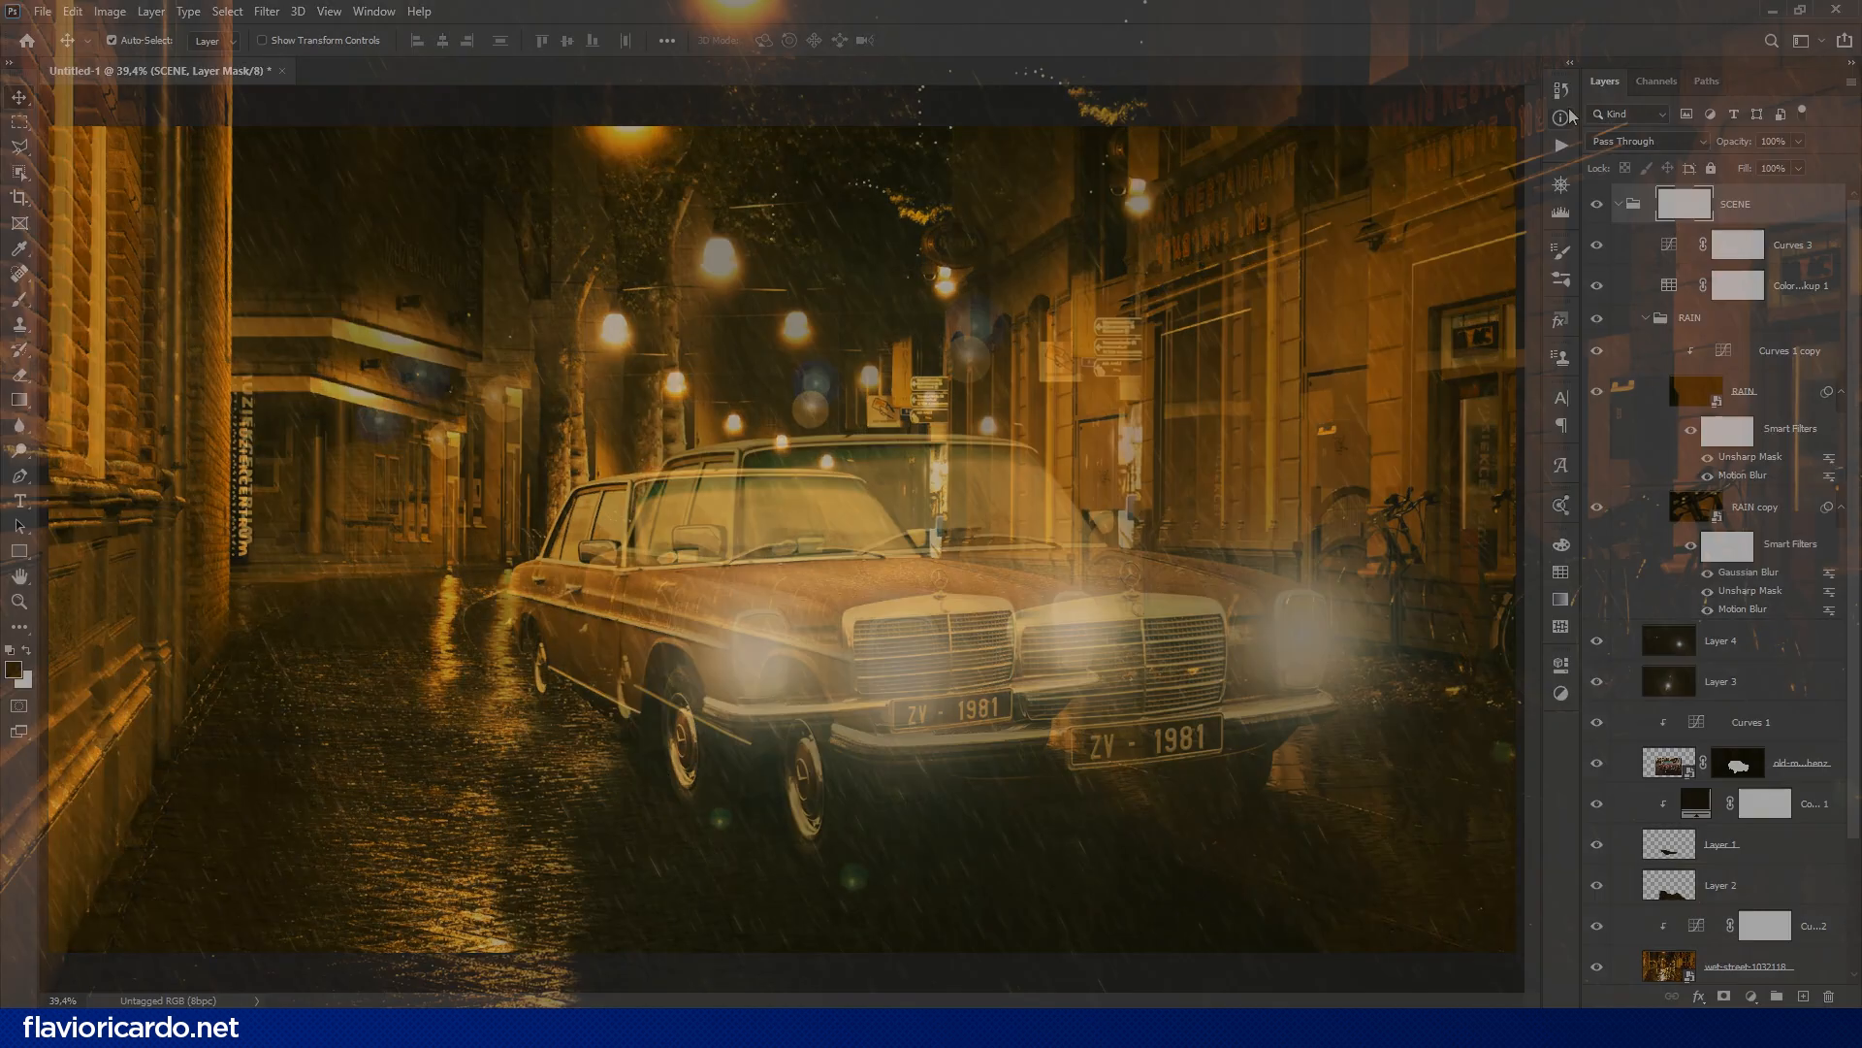